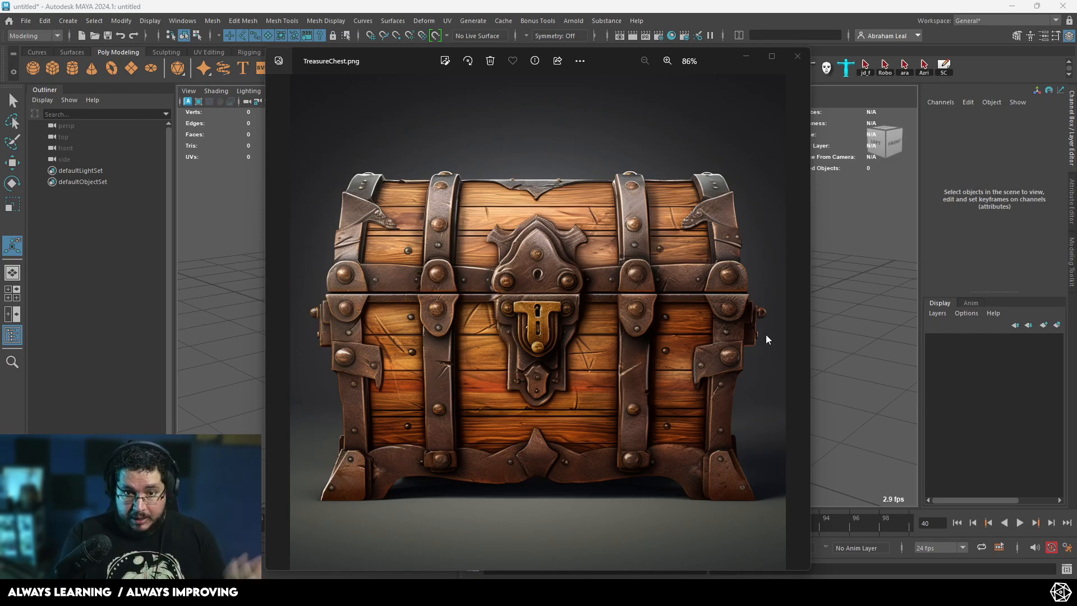
- Close the TreasureChest.png reference image and set the Maya project to the Abe_Leal3D folder inside 2023
drag(599, 58, 588, 31)
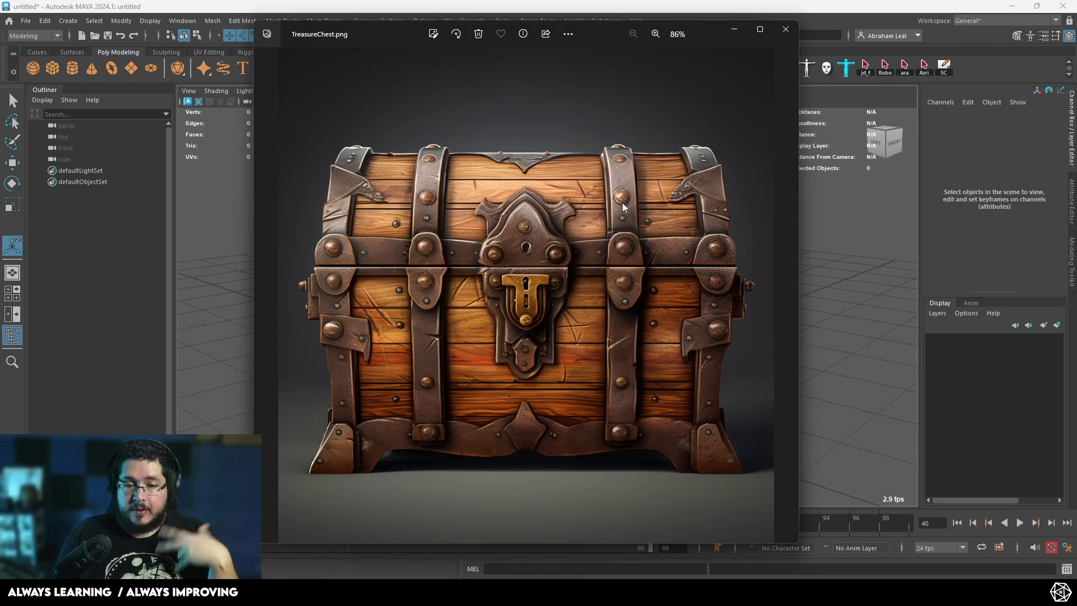
click(785, 31)
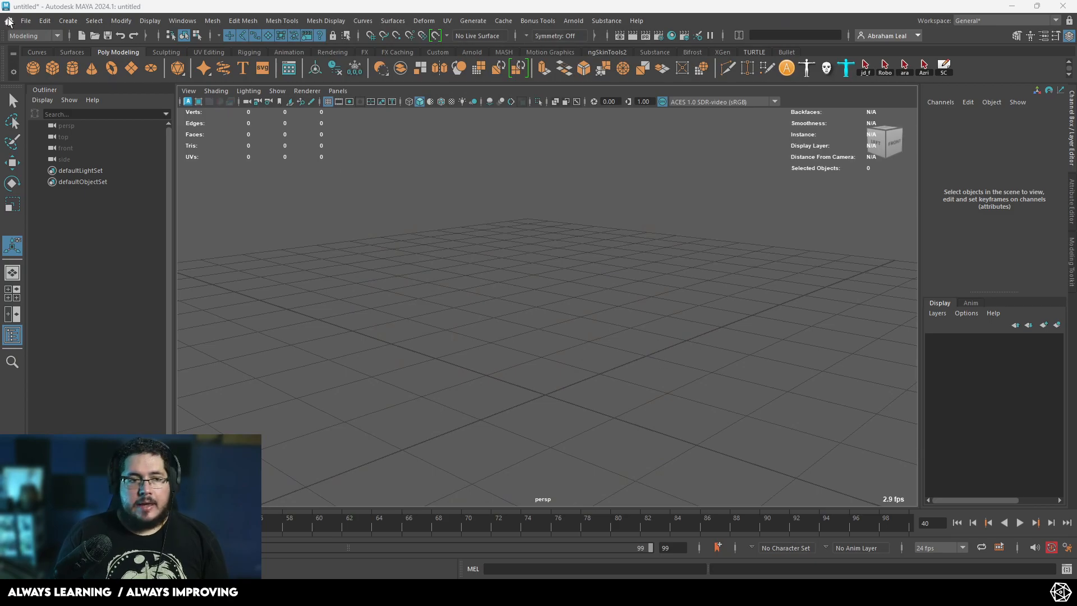
click(26, 21)
click(62, 352)
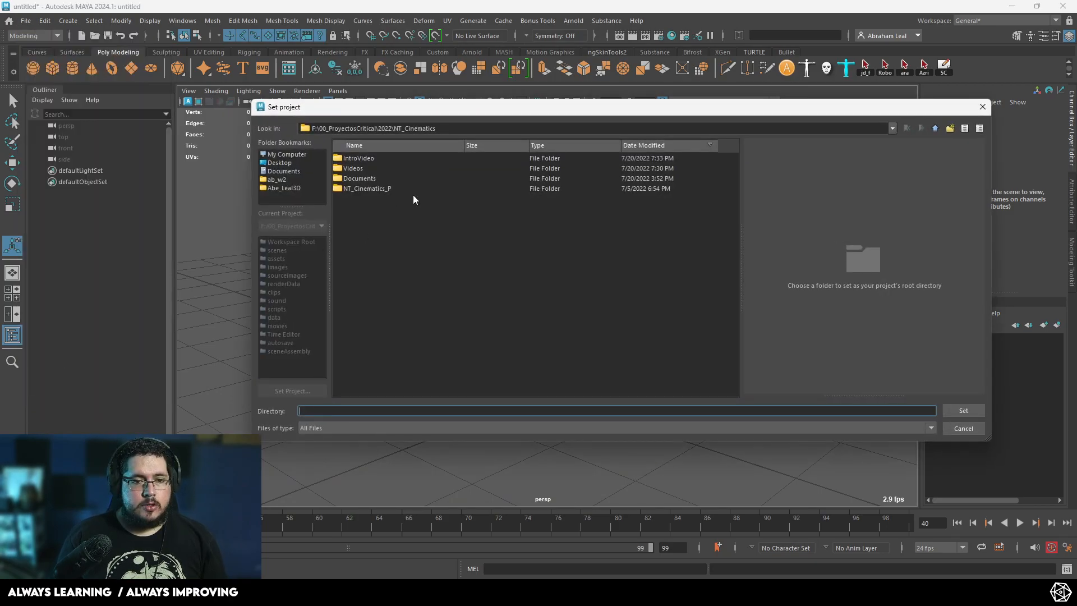
click(935, 128)
click(935, 128)
double_click(350, 158)
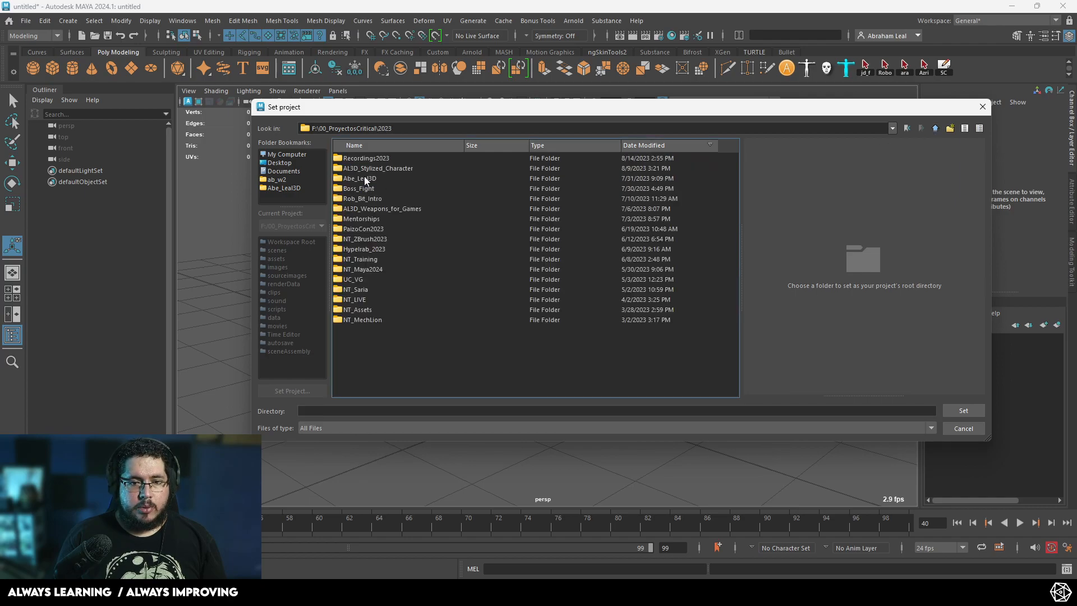
click(366, 179)
click(961, 412)
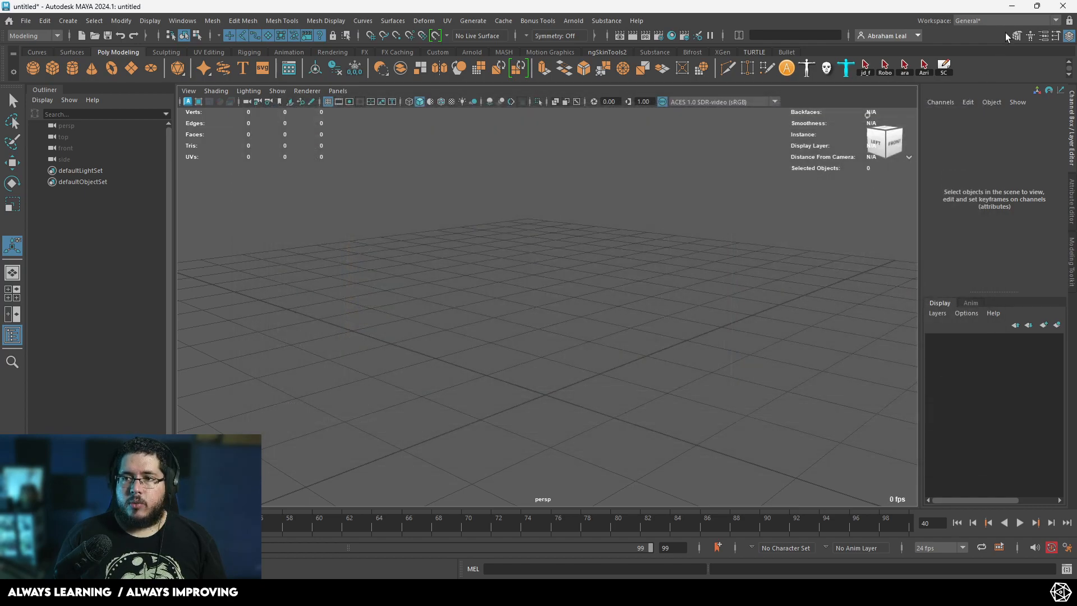
- Copy the TreasureChest image from the desktop into the project's sourceimages folder
click(1011, 7)
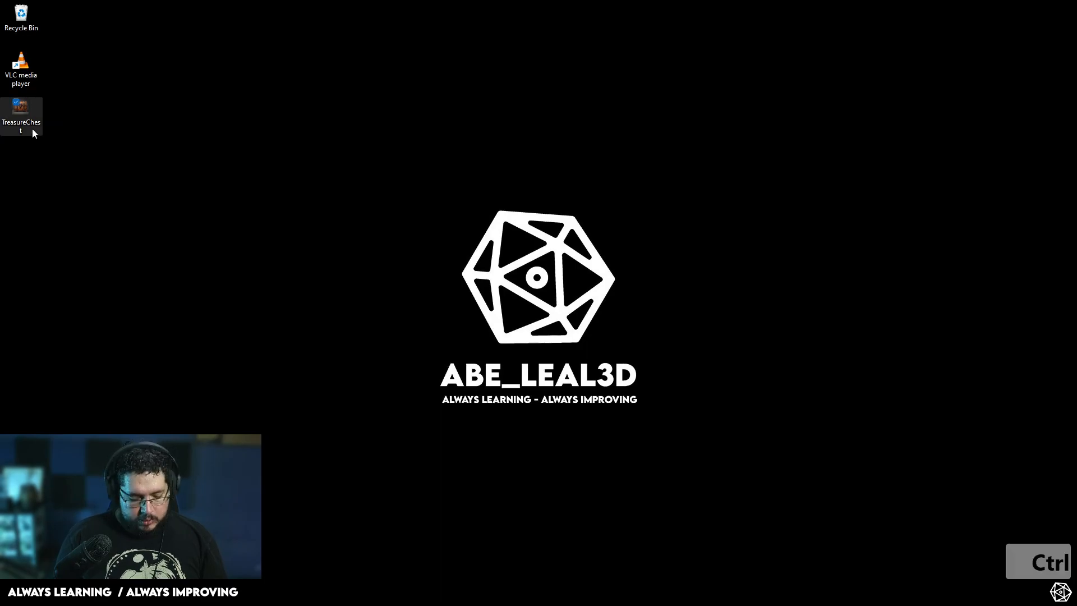
key(ctrl+c)
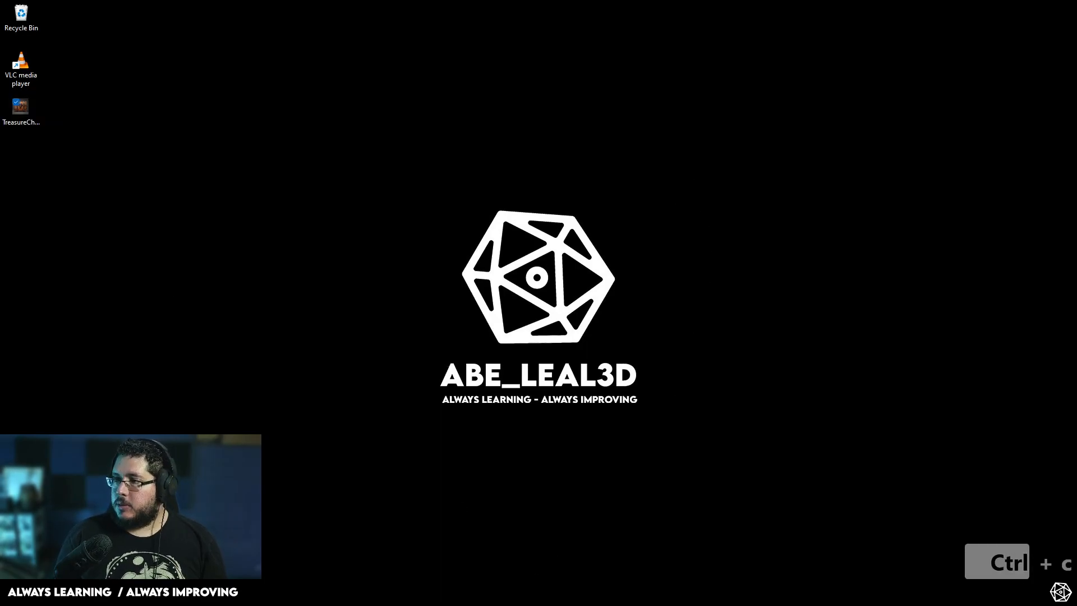
drag(1076, 303, 512, 1)
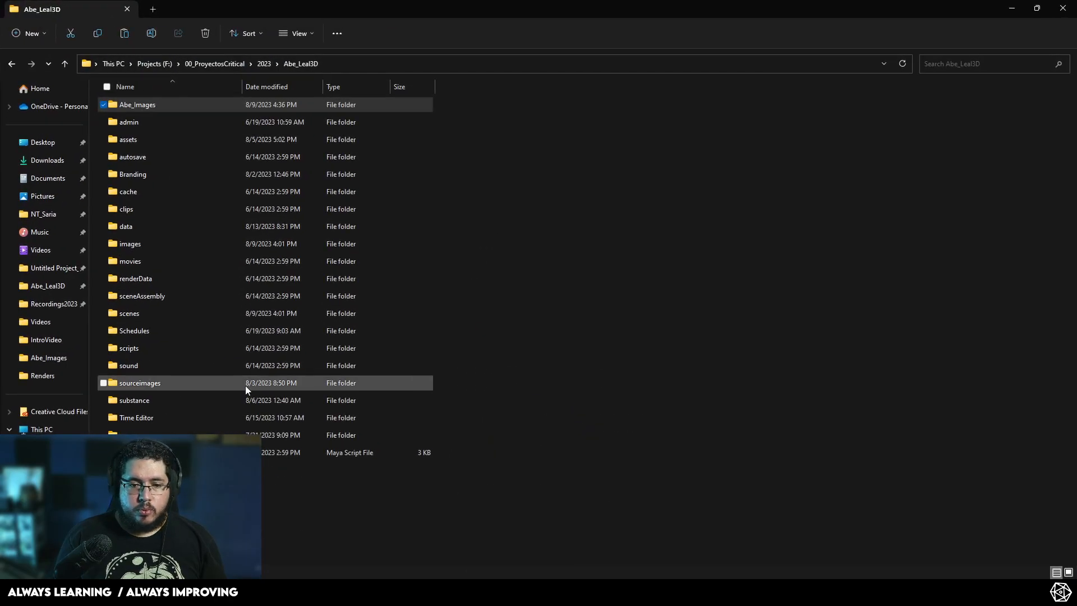
click(155, 386)
double_click(155, 386)
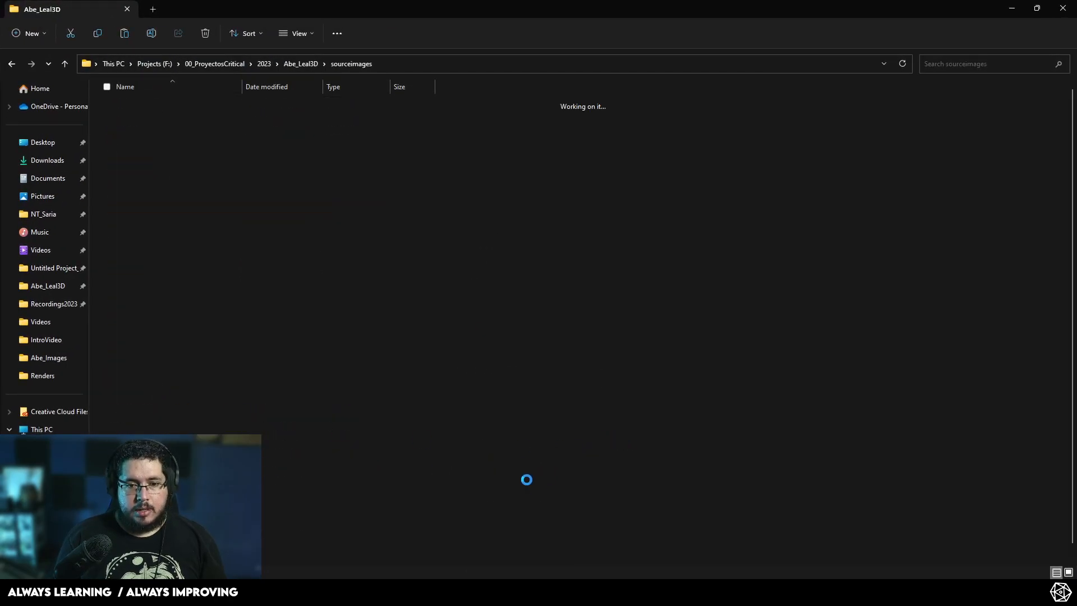
key(ctrl+v)
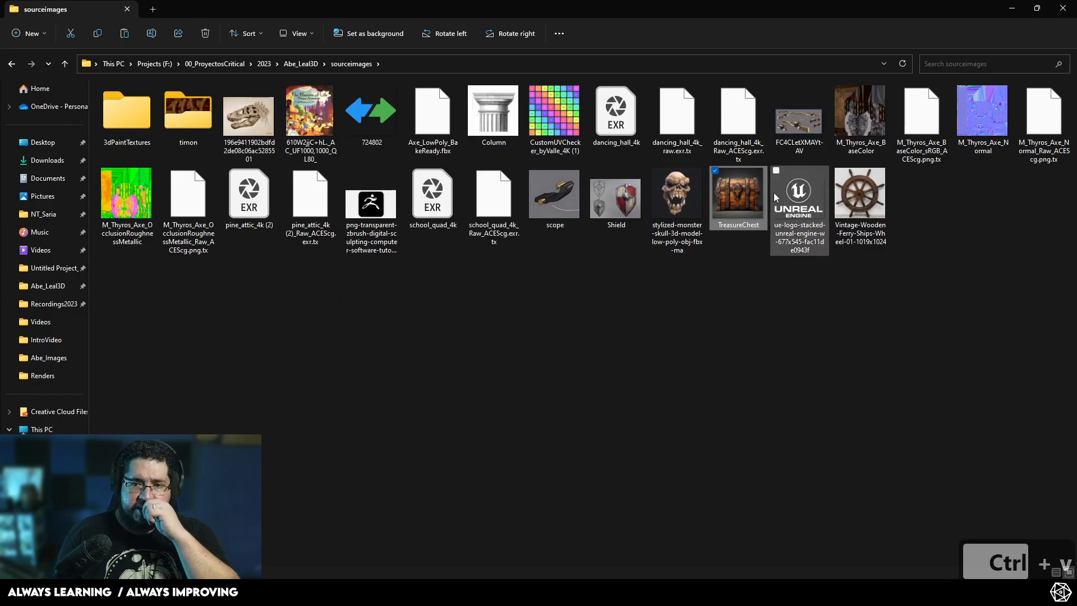
click(1011, 10)
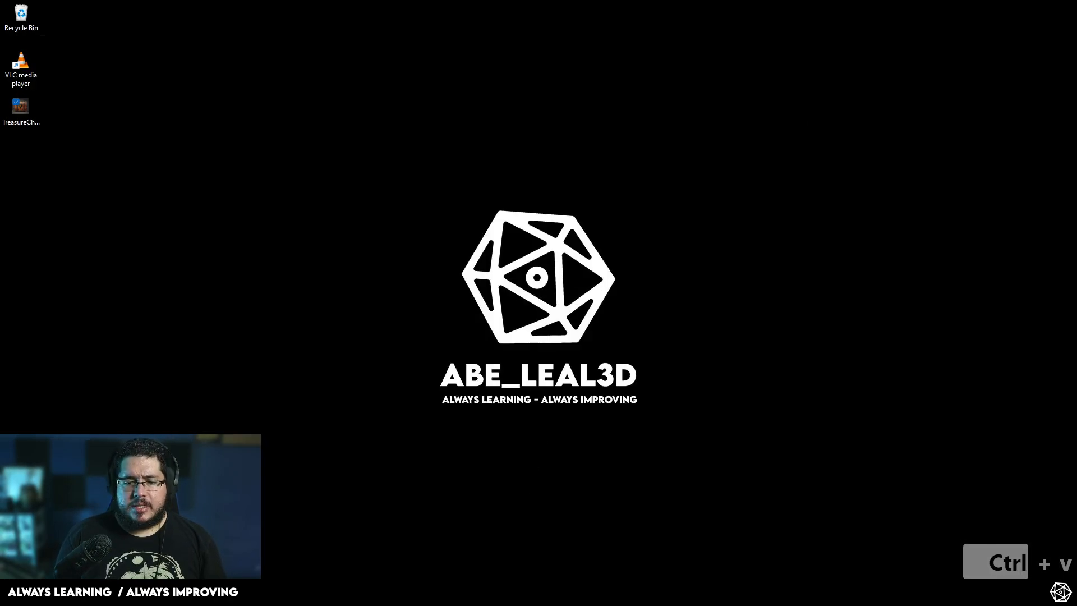
- Switch back to Maya and import TreasureChest.png as an image plane in the front view
click(583, 591)
key(space)
drag(590, 382, 591, 399)
scroll(583, 406, down, 7)
alt+middle_drag(611, 322, 531, 385)
click(189, 90)
mouse_move(337, 340)
click(372, 351)
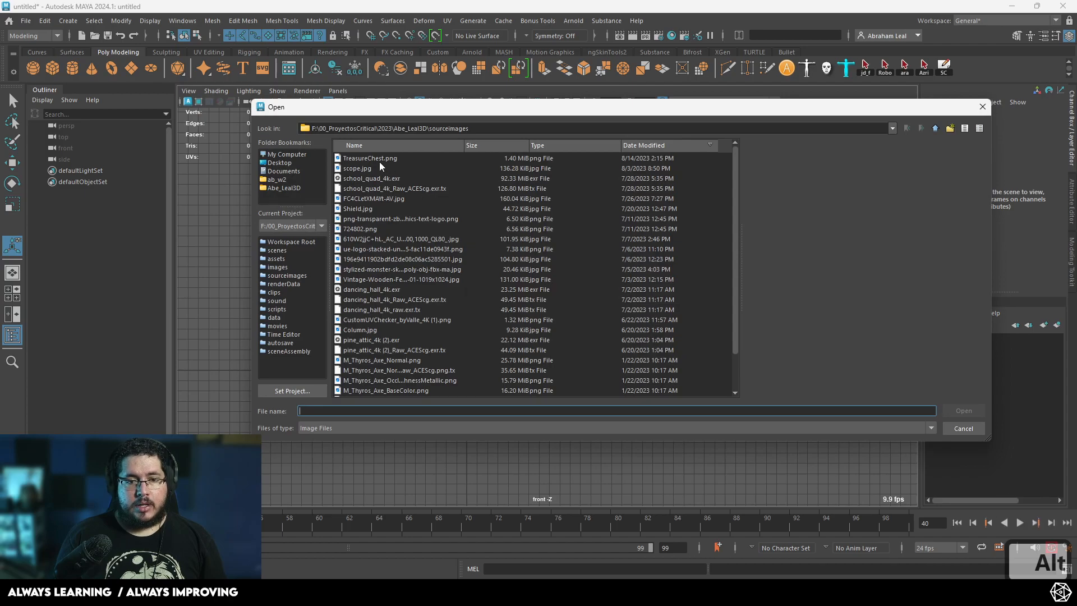
click(371, 159)
click(960, 408)
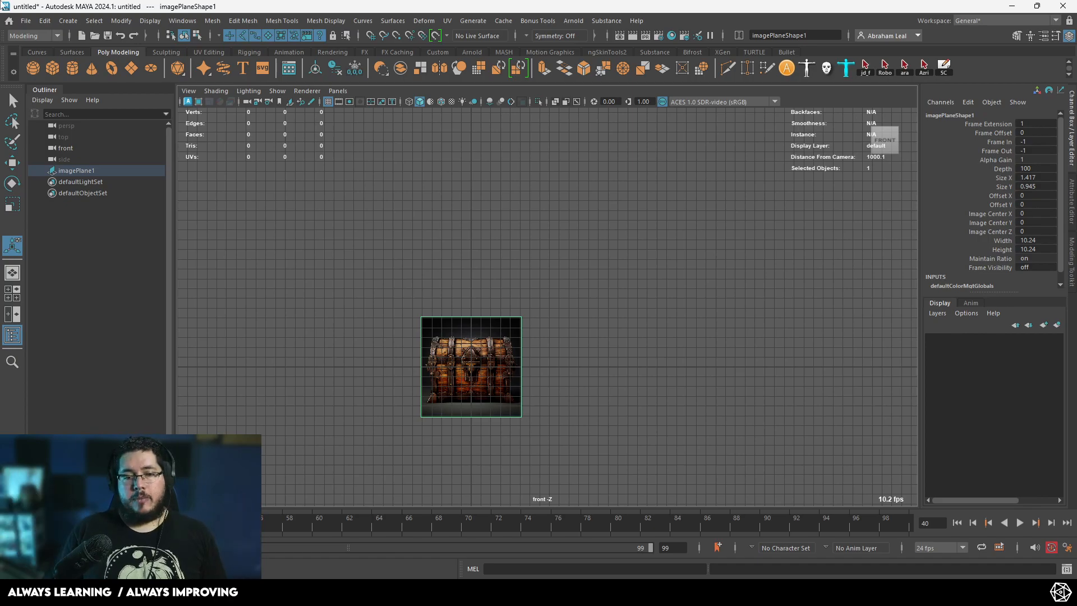
- Create a polygon cube and set its Scale X to 150
click(52, 69)
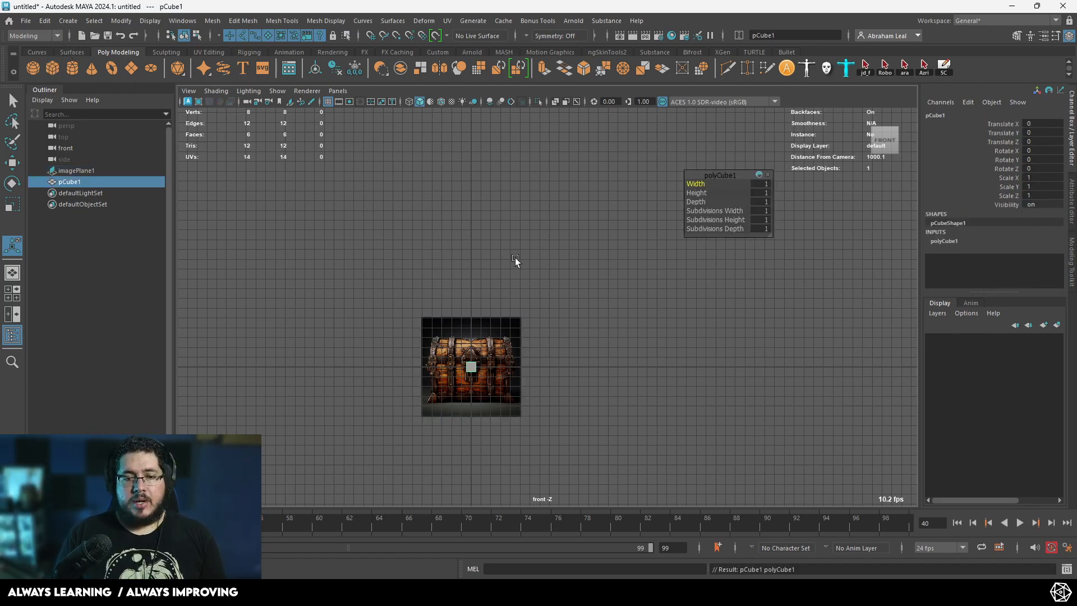
alt+drag(870, 274, 930, 264)
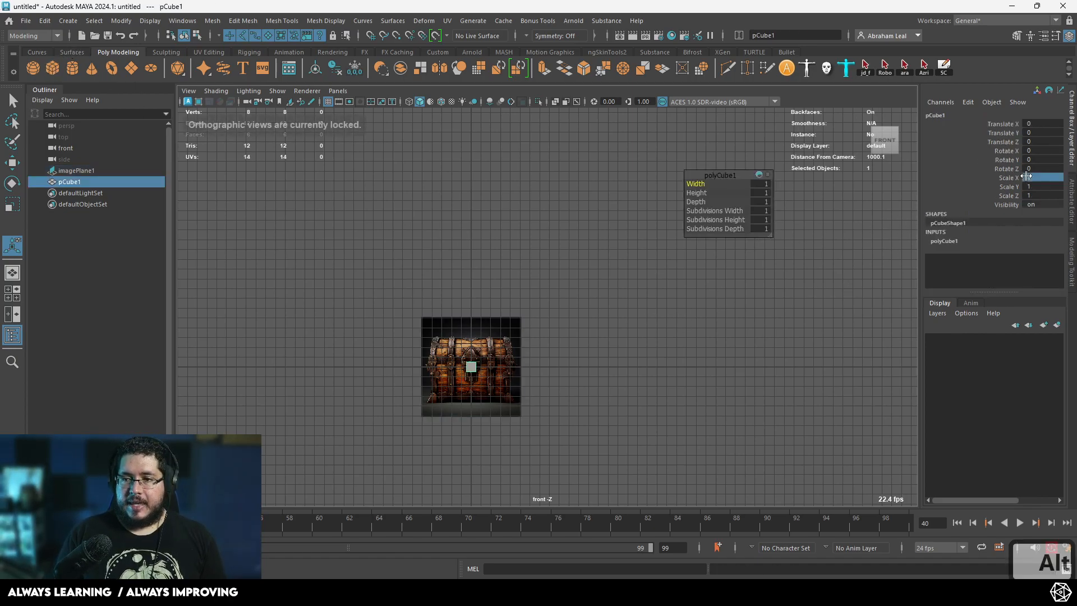
text(150)
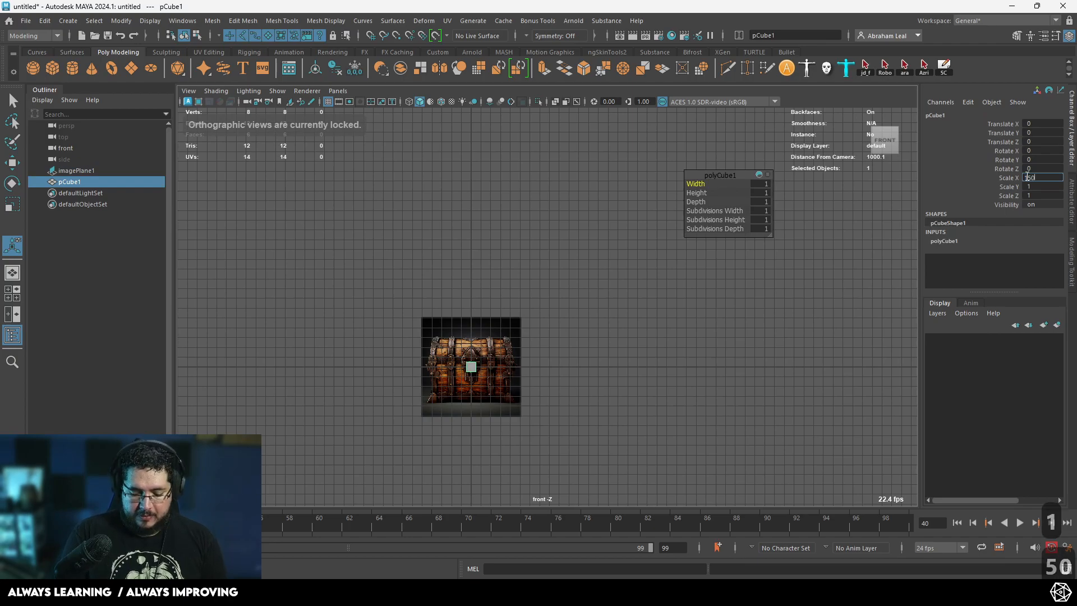
key(Return)
scroll(430, 379, down, 5)
scroll(524, 336, up, 1)
click(522, 338)
click(588, 326)
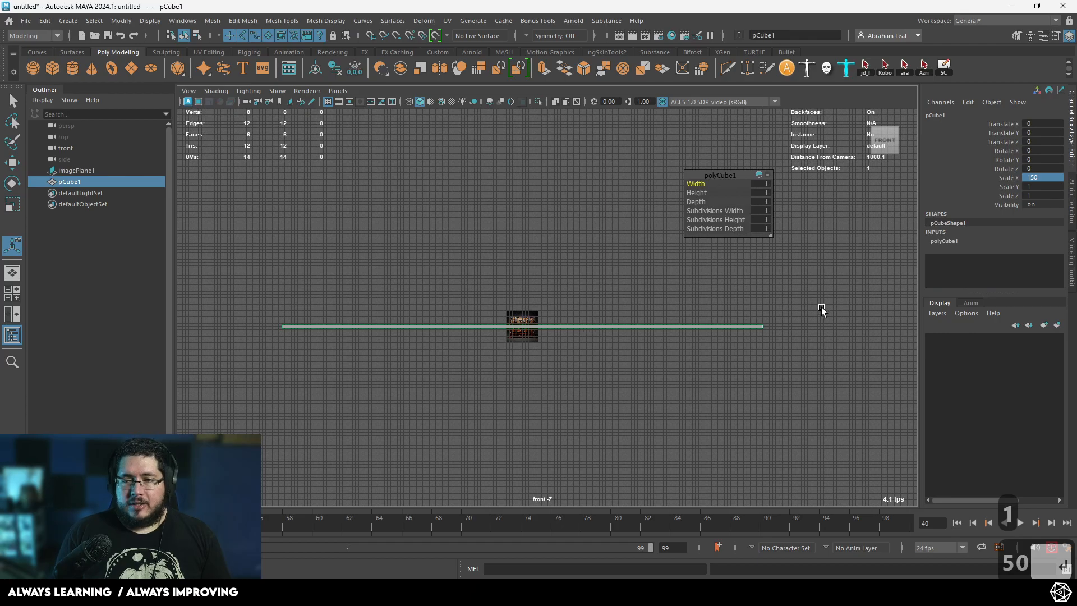
- Set the cube's Scale Y and Scale Z to 100
double_click(1045, 187)
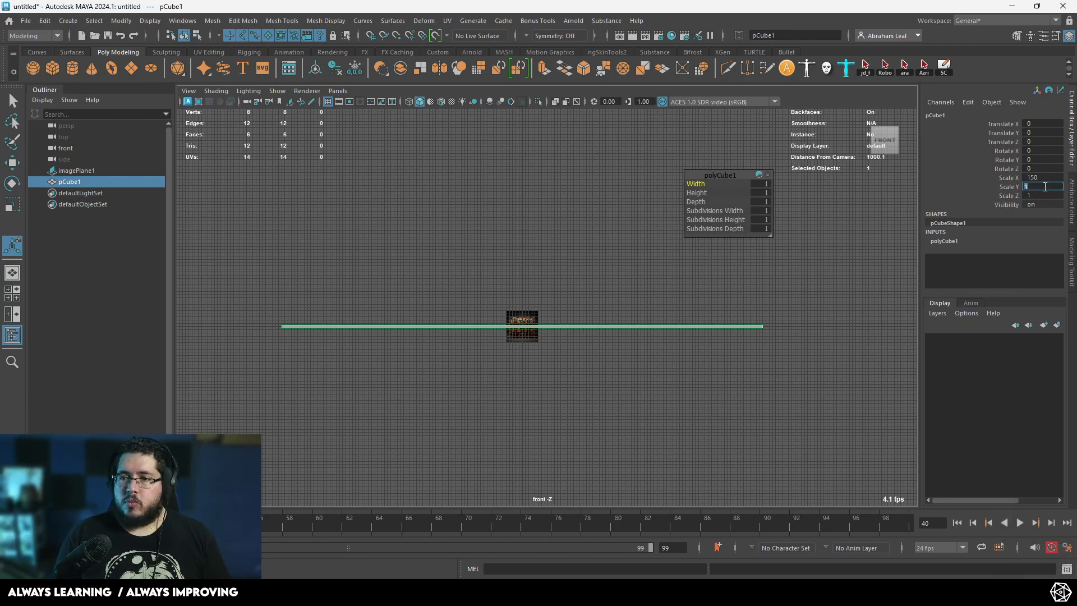
text(100)
key(Return)
scroll(742, 330, down, 3)
key(space)
drag(757, 338, 768, 286)
alt+right_drag(661, 326, 106, 267)
alt+drag(106, 268, 723, 386)
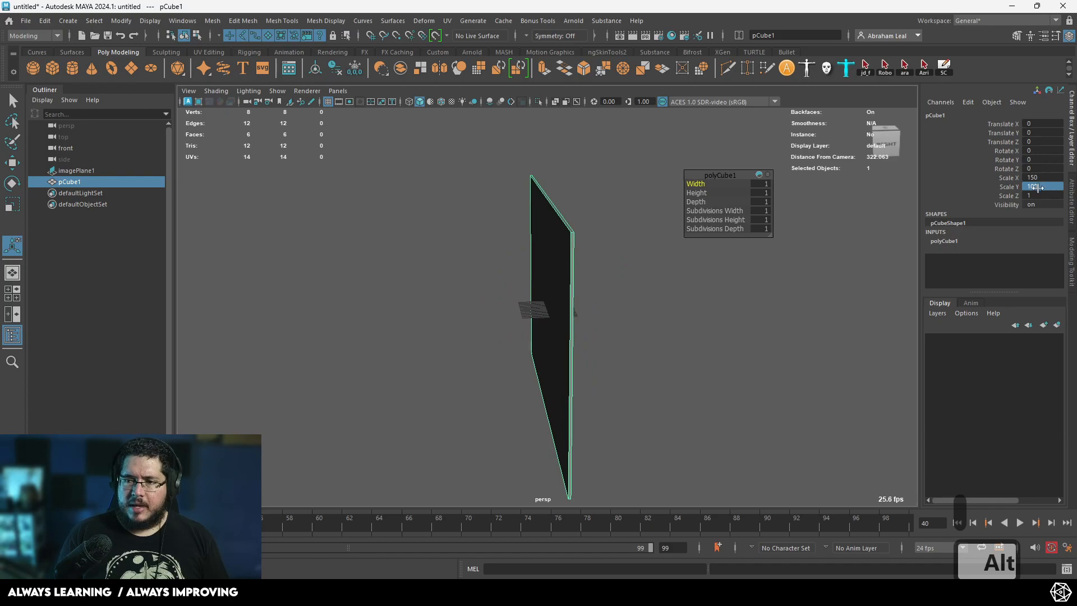
text(100)
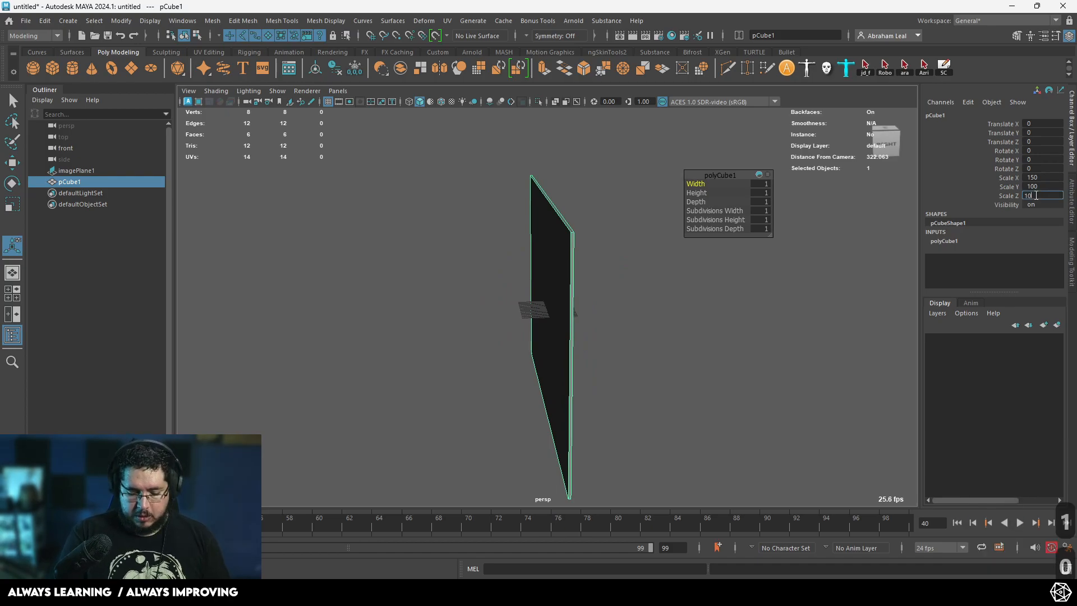
key(Return)
alt+drag(598, 273, 822, 434)
click(820, 387)
- Raise the cube in the front view to a Translate Y of about 49.8 so its base sits at ground level
key(space)
scroll(769, 389, down, 3)
click(629, 342)
key(w)
drag(530, 258, 561, 197)
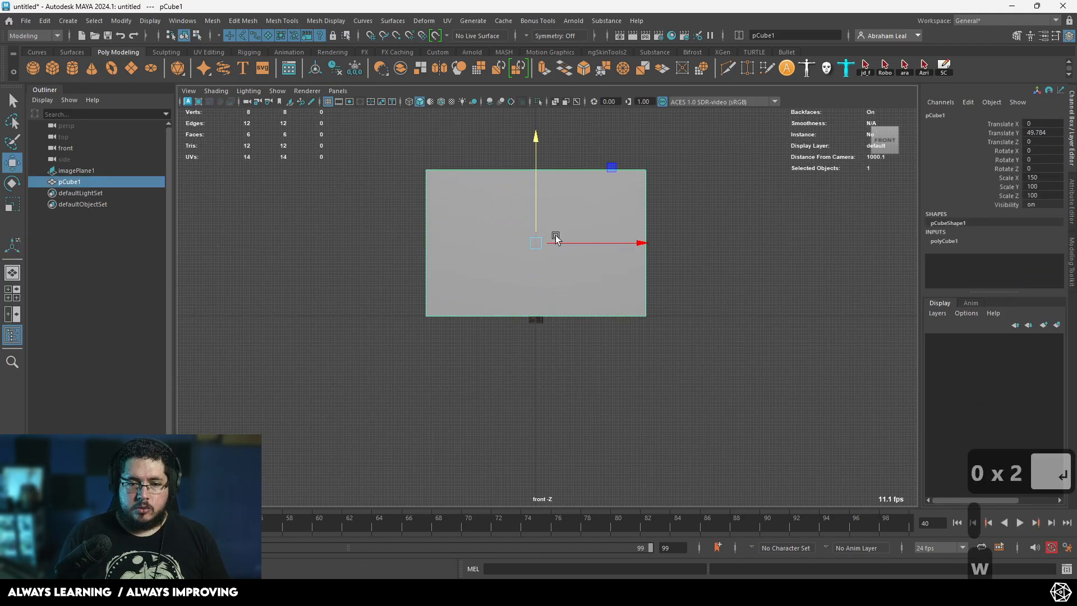
- Show the scene in wireframe, scale the image plane uniformly to about 16 and raise it to about 59.5 in Y to match the cube
click(537, 321)
key(4)
scroll(562, 333, up, 2)
alt+middle_drag(563, 334, 543, 429)
key(r)
drag(515, 418, 709, 430)
key(w)
drag(516, 358, 533, 253)
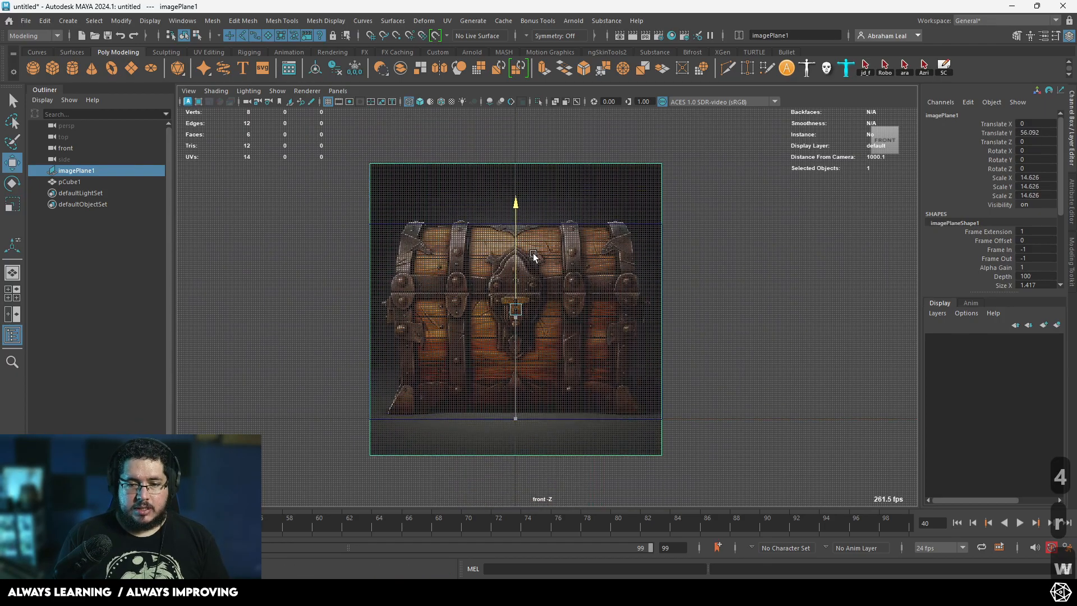
key(r)
drag(516, 310, 516, 276)
key(w)
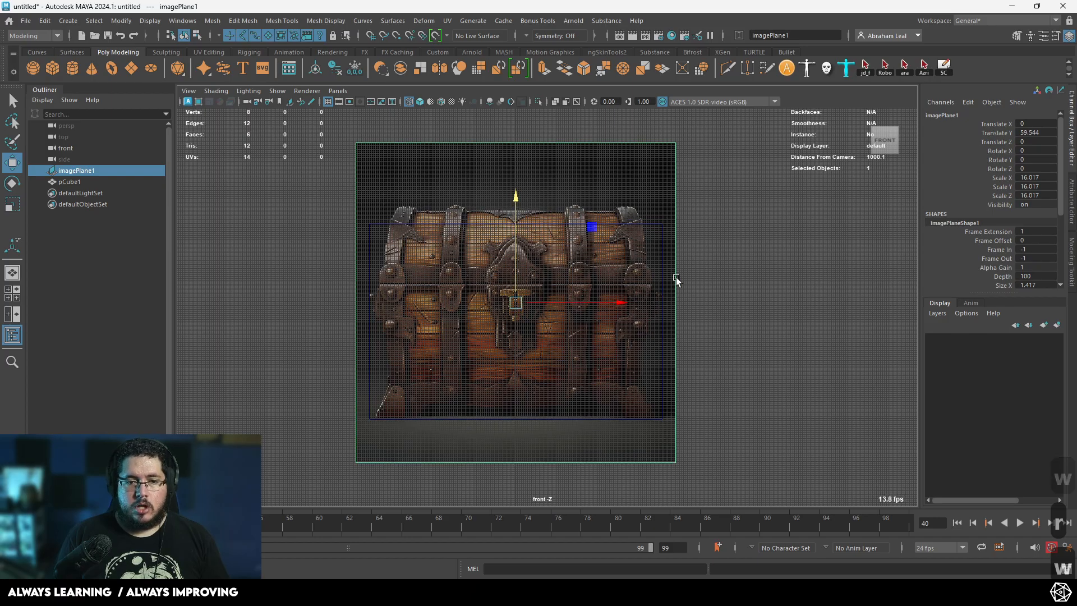
- Compare the chest image with the cube's outline in the perspective and front views, framing the cube
click(677, 264)
key(space)
drag(666, 276, 665, 249)
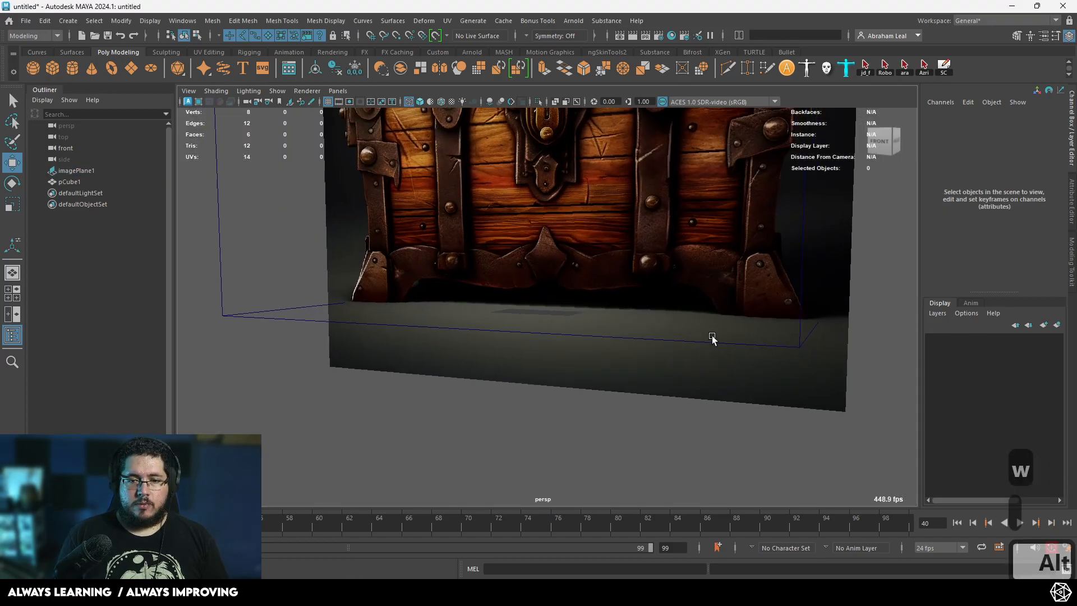
alt+middle_drag(700, 372, 512, 283)
alt+right_drag(512, 284, 1, 178)
key(space)
drag(552, 270, 533, 281)
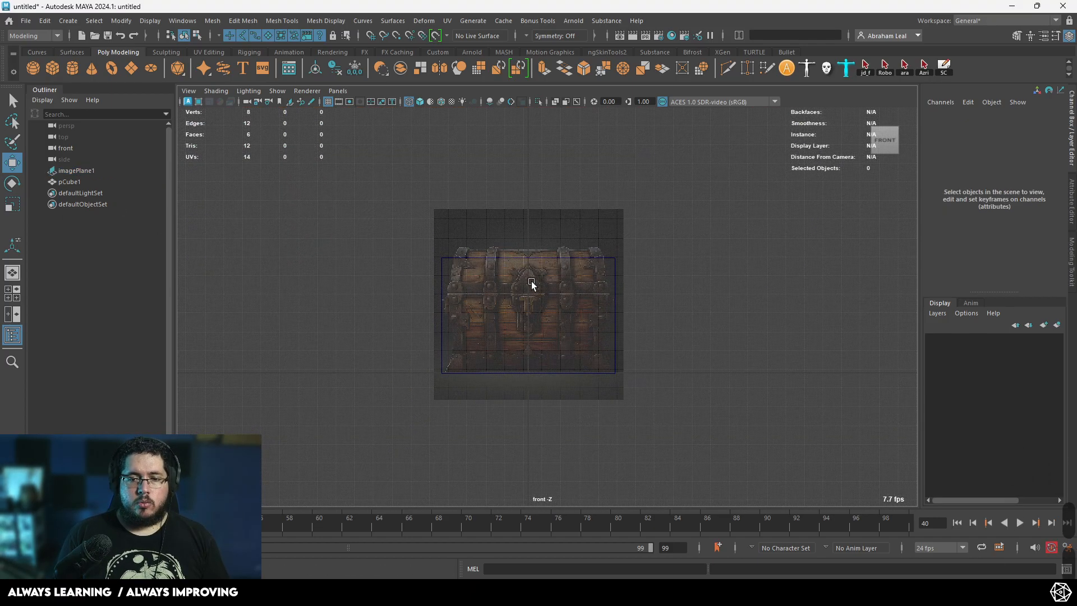
click(668, 236)
key(f)
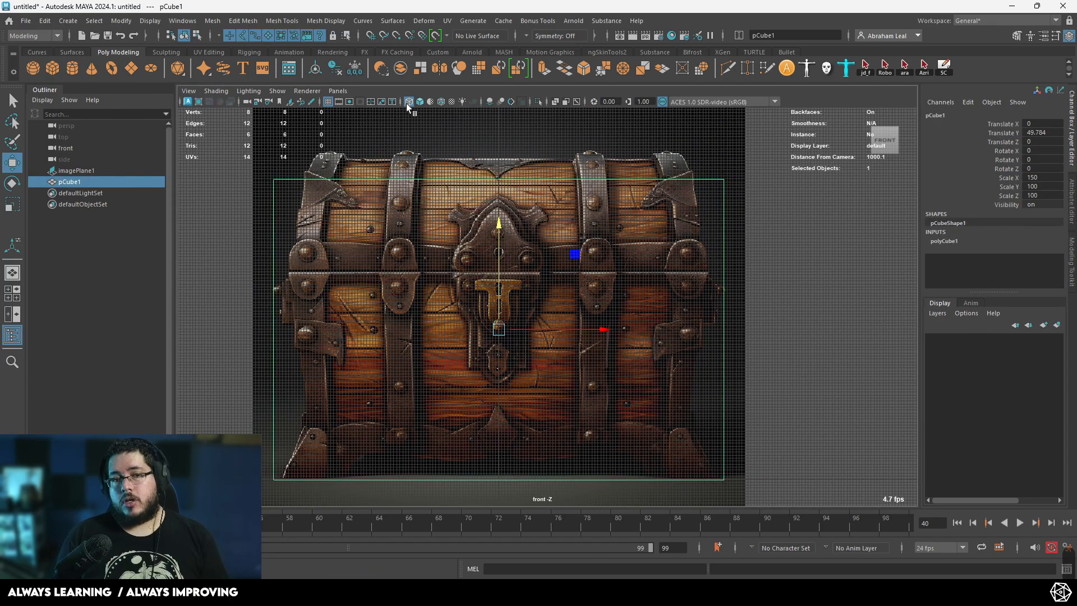
- Configure the grid with a length and width of 100 units, grid lines every 10 units and 1 subdivision
click(150, 25)
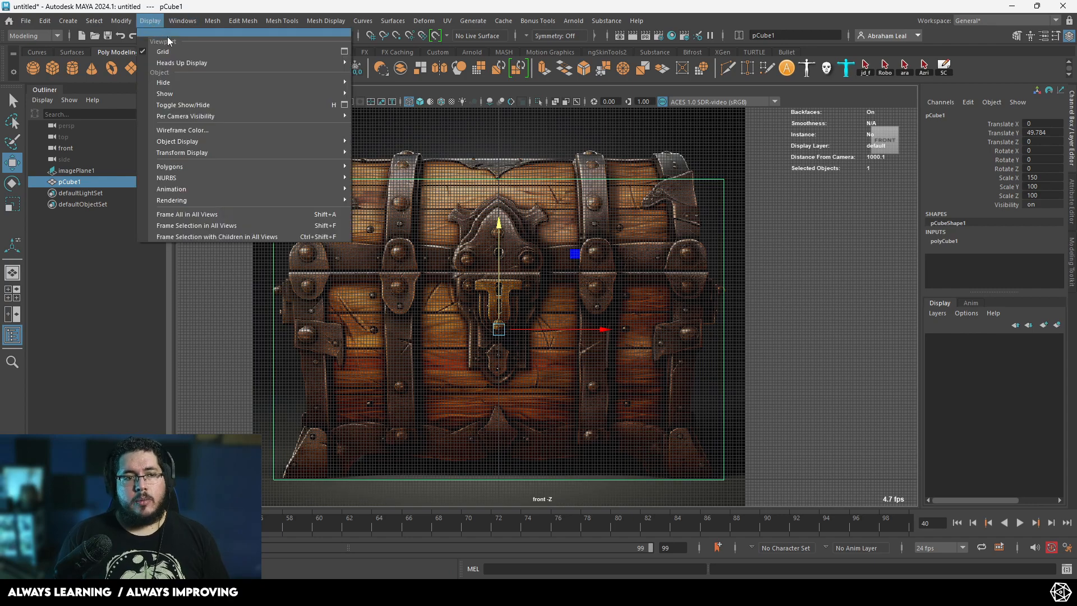
click(343, 51)
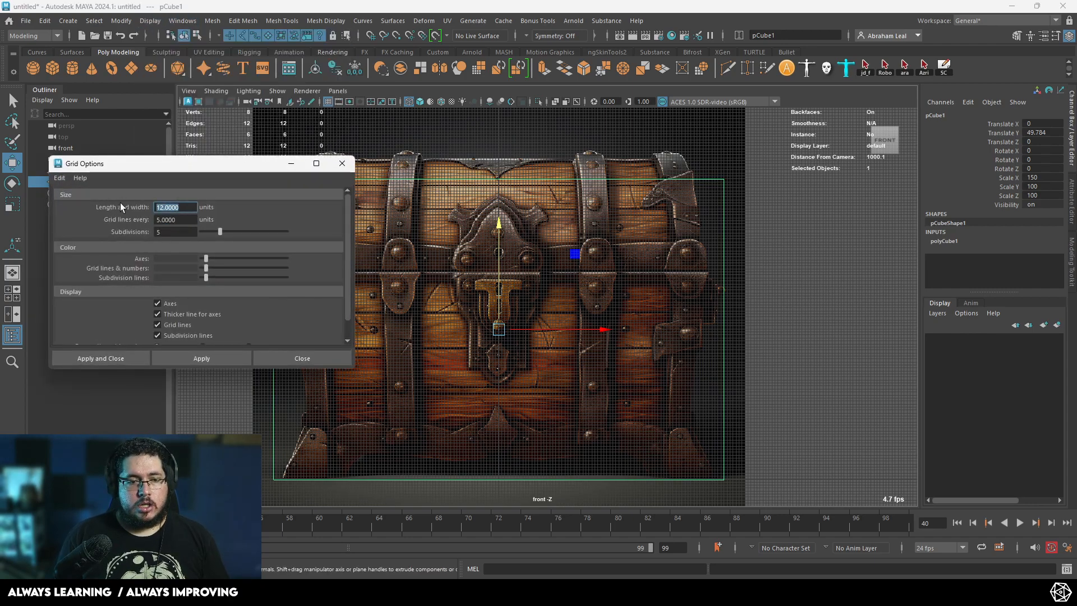
text(100)
key(Tab)
text(10)
key(Tab)
text(1)
key(Return)
click(177, 362)
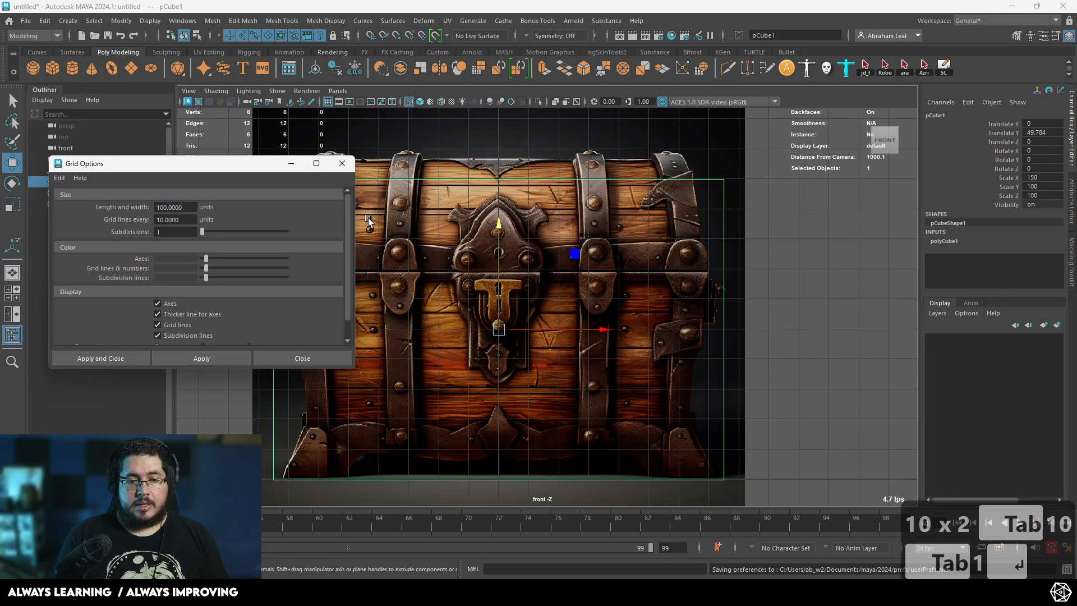
click(346, 166)
scroll(500, 257, down, 1)
scroll(499, 258, down, 1)
click(679, 278)
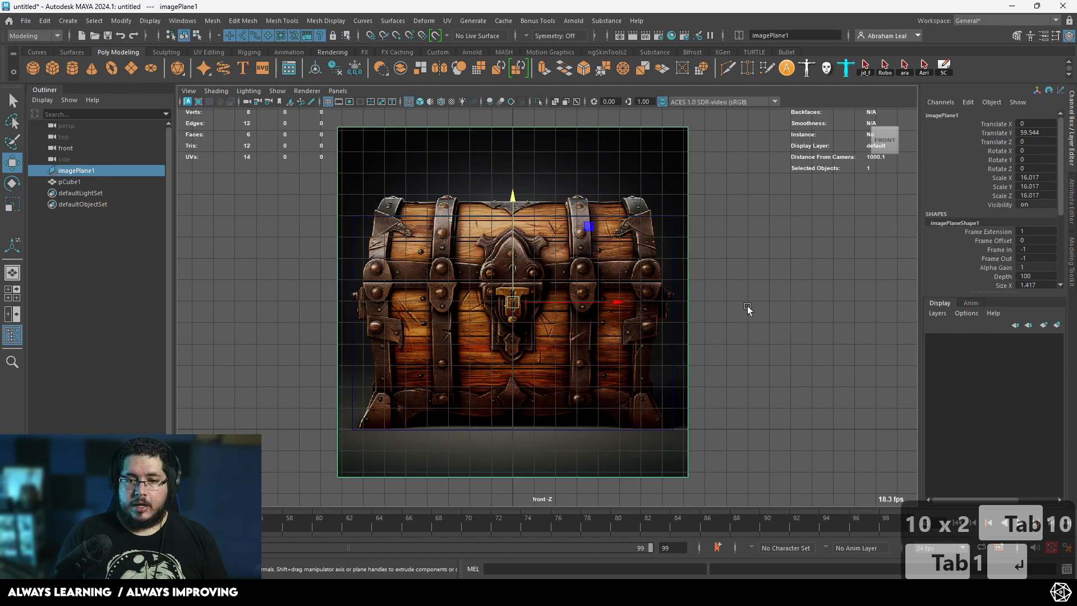
click(672, 256)
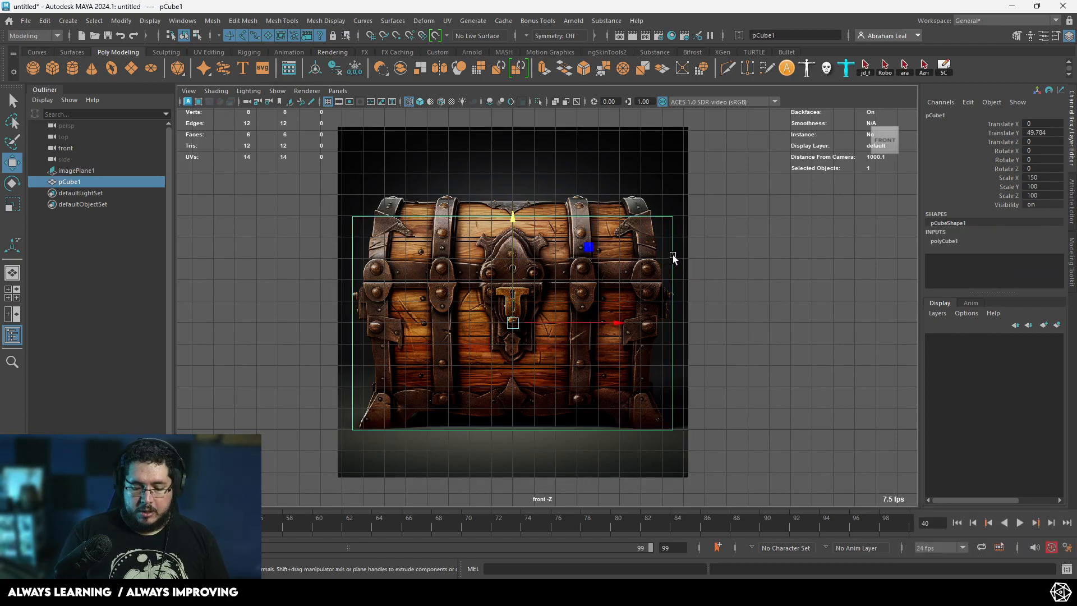
key(BackSpace)
scroll(616, 328, up, 3)
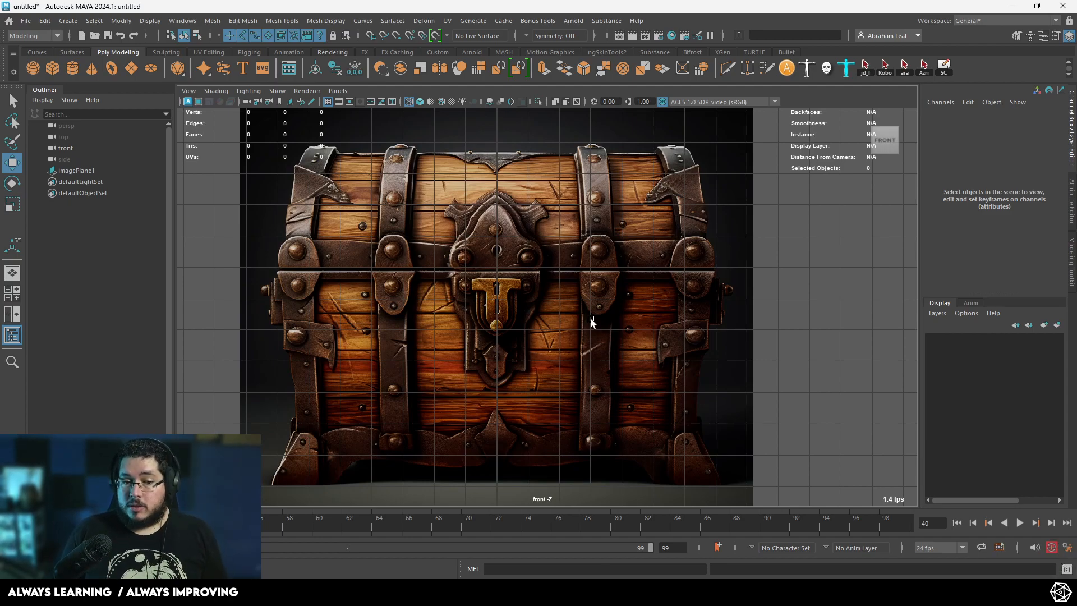
click(56, 69)
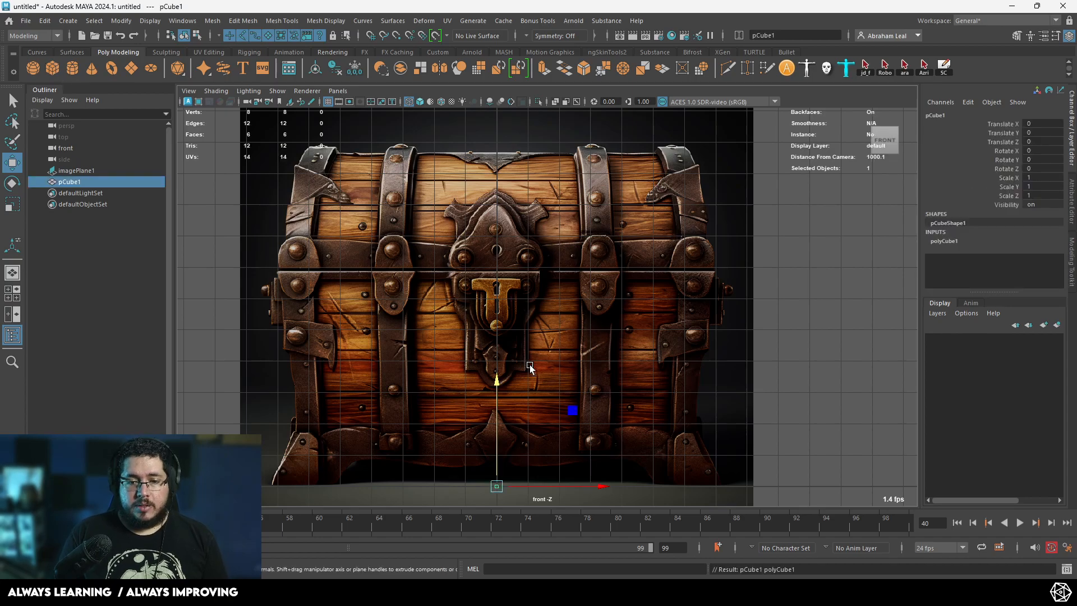
drag(493, 373, 500, 326)
key(ctrl+z)
key(ctrl+z)
key(ctrl+z)
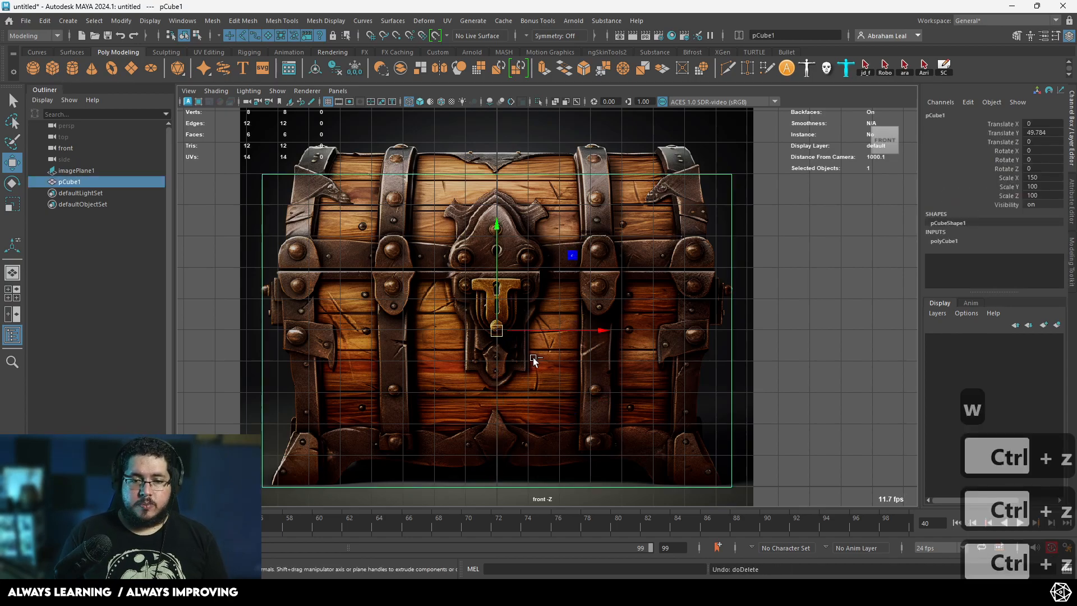
- Lower the cube's top vertices to the seam between the chest's lid and body
right_drag(559, 176, 498, 167)
drag(764, 142, 224, 232)
key(w)
drag(501, 134, 504, 228)
- Scale all of the cube's vertices inward along X to fit the width of the chest body
drag(764, 241, 248, 504)
key(r)
drag(597, 379, 590, 379)
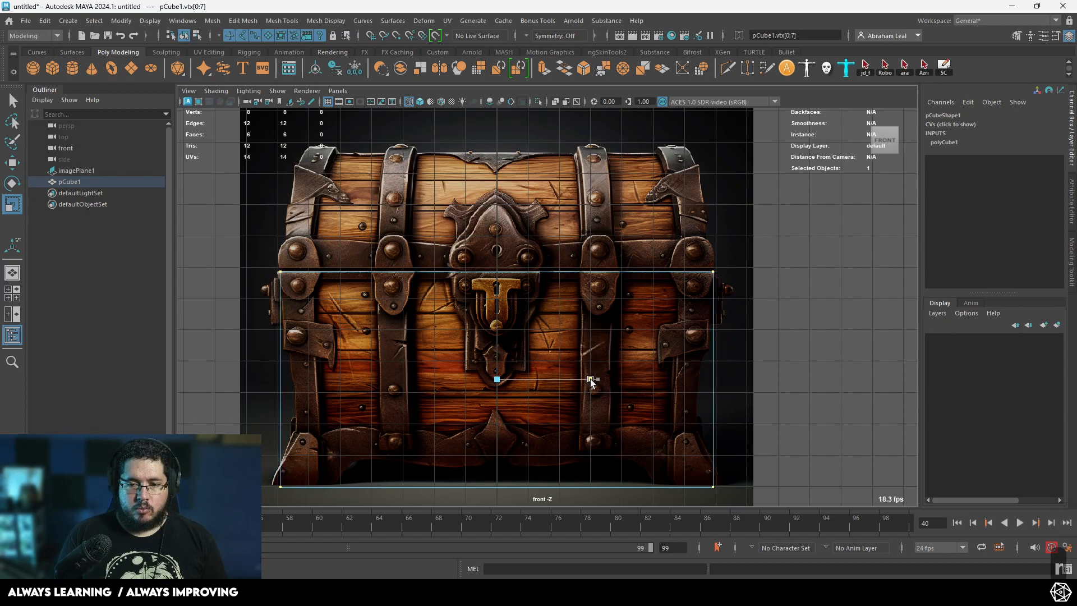
- Cut two horizontal edge loops around the chest body with Multi-Cut, one at the feet and one near mid-height
click(726, 65)
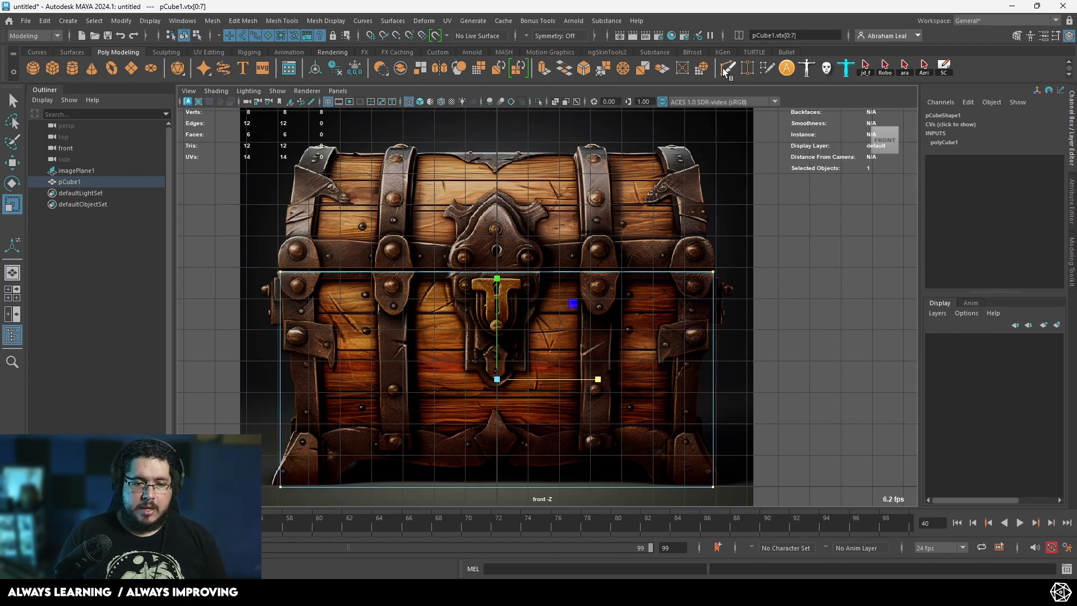
ctrl+click(281, 443)
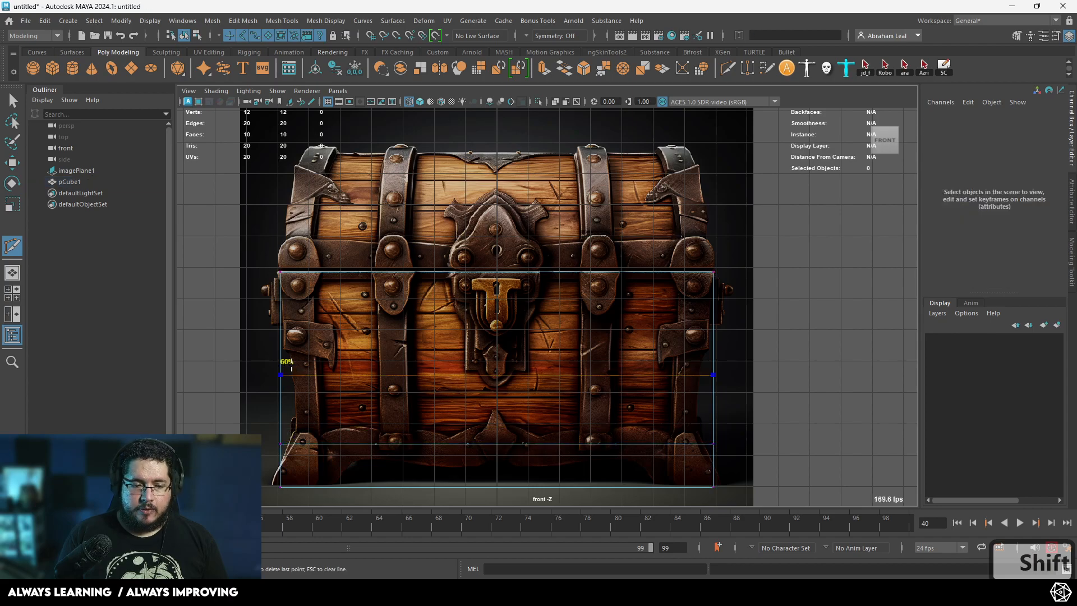
ctrl+shift+click(291, 364)
- Scale the vertices of both new edge loops inward along X to follow the chest's narrower waist
key(q)
right_drag(431, 387, 226, 258)
drag(262, 339, 737, 466)
key(r)
drag(595, 417, 589, 406)
- Widen the body's bottom vertices along X to match the flared feet and fine-tune the width of the lower edge loop
drag(757, 473, 281, 537)
drag(613, 489, 602, 488)
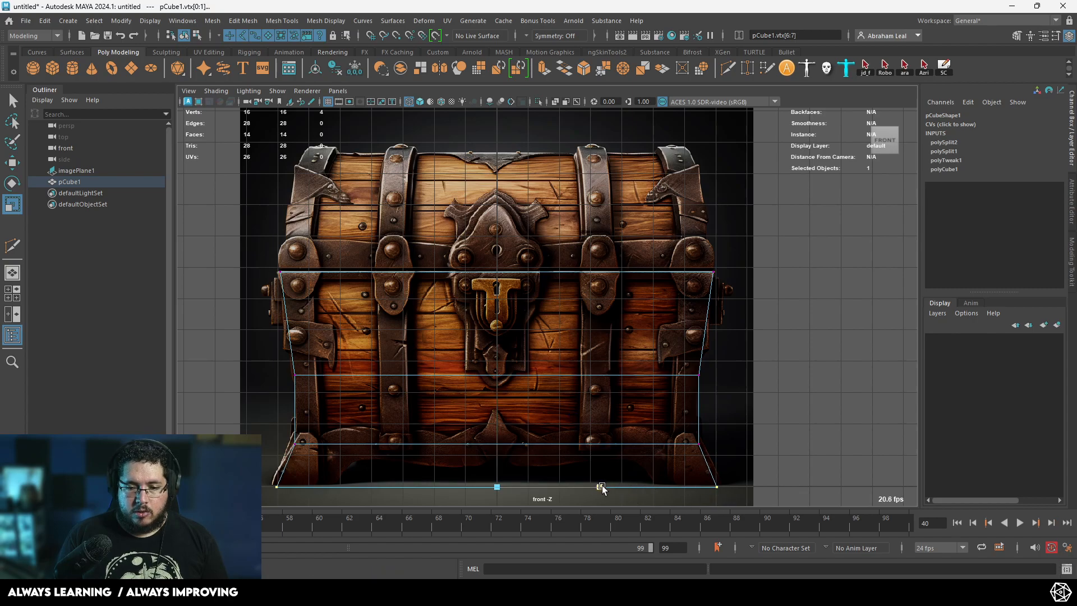
drag(736, 419, 310, 461)
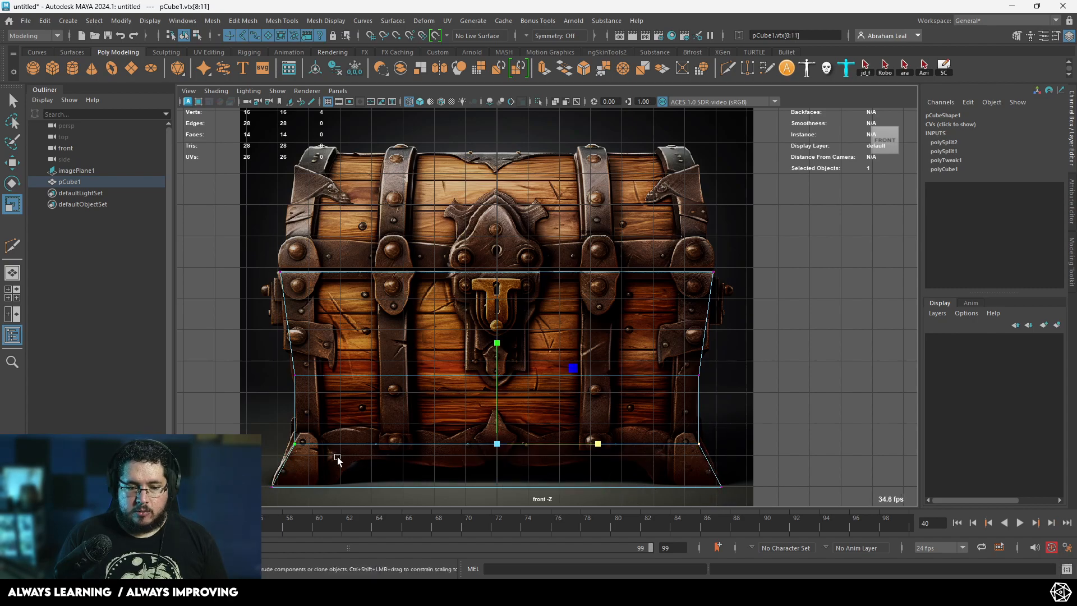
drag(606, 443, 600, 444)
right_drag(500, 287, 750, 282)
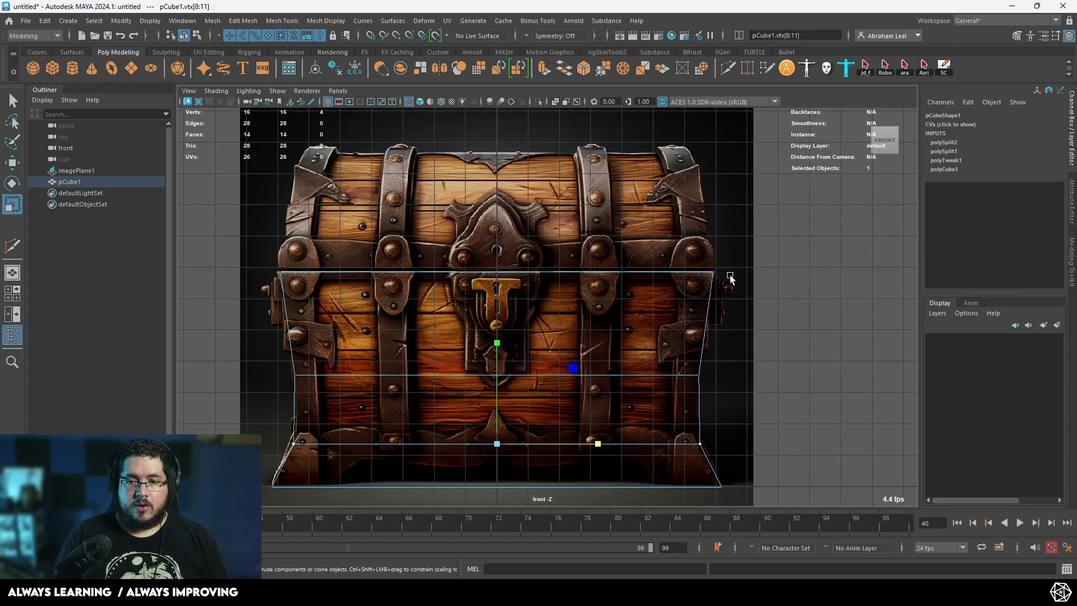
right_drag(574, 273, 621, 242)
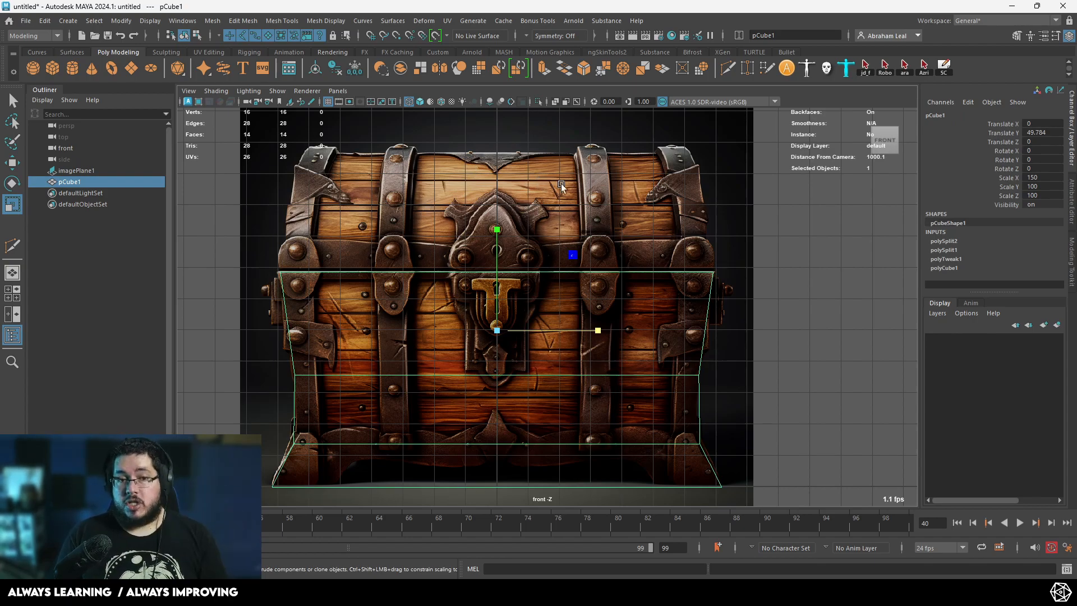
- Create a polygon cylinder at the height of the lid seam and set its Rotate Z to 90
key(alt)
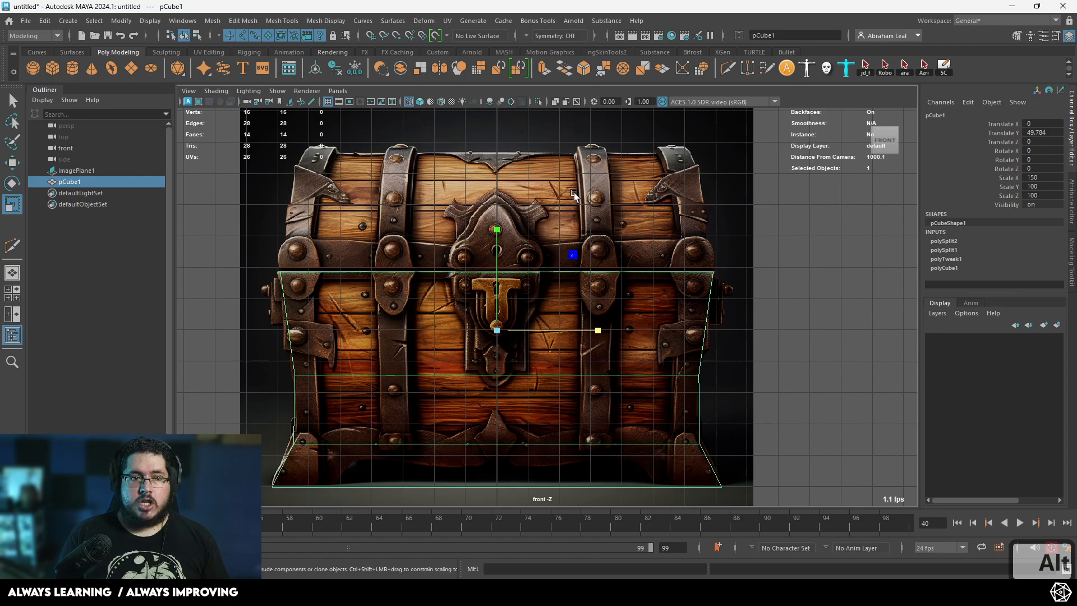
scroll(574, 193, down, 1)
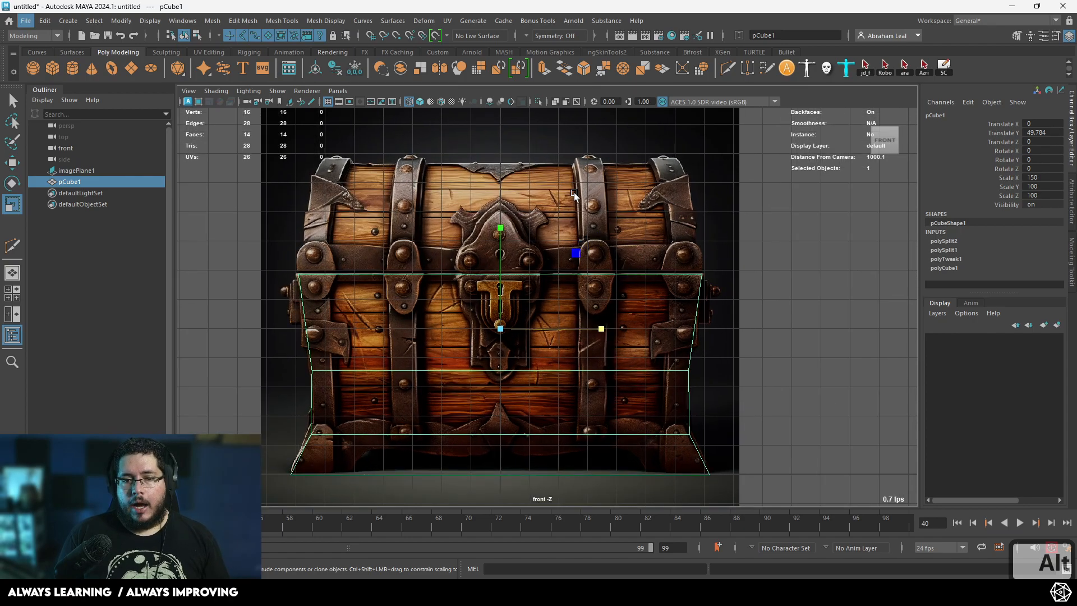
click(68, 74)
key(w)
drag(500, 373, 540, 174)
key(e)
drag(575, 209, 591, 312)
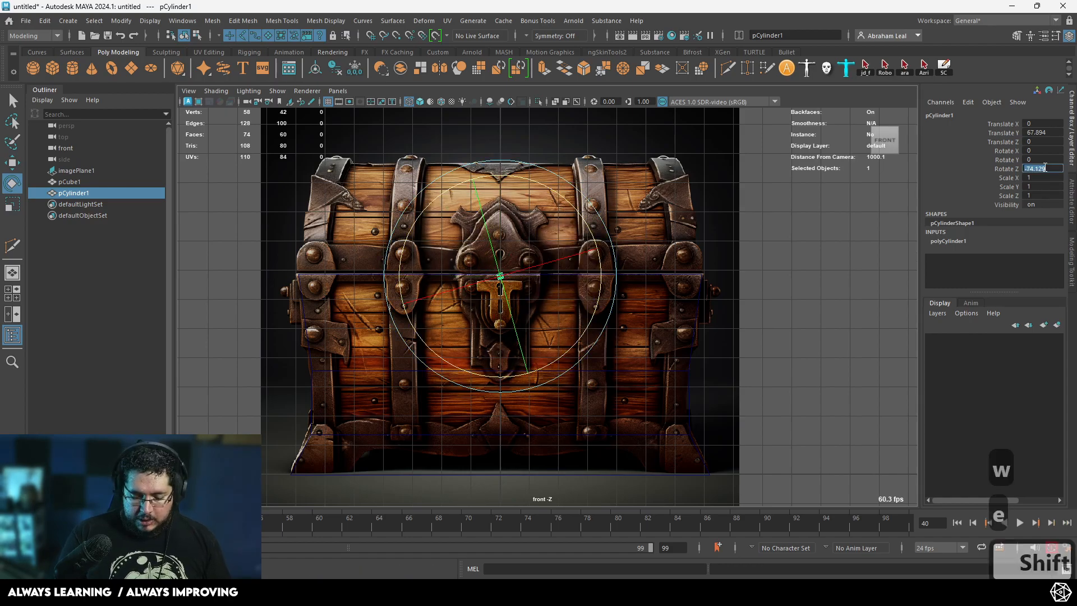
text(90)
key(Return)
- Enlarge and lengthen the cylinder to about the lid's height, and delete the faces of its lower half
alt+right_drag(560, 320, 634, 315)
key(w)
key(r)
drag(508, 298, 685, 290)
drag(615, 304, 648, 273)
right_drag(671, 217, 670, 264)
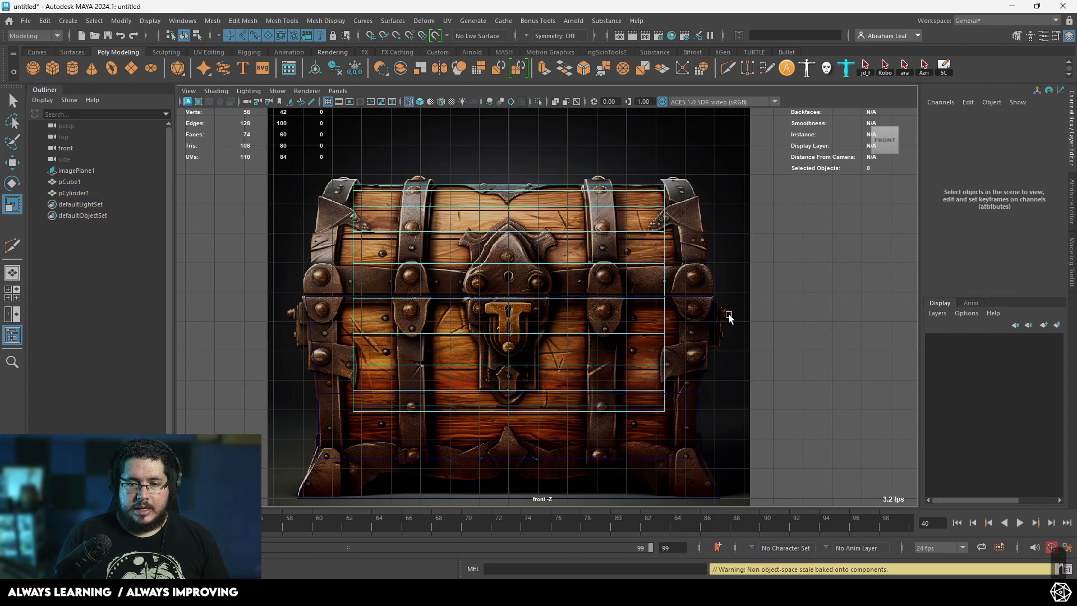
drag(663, 315, 270, 450)
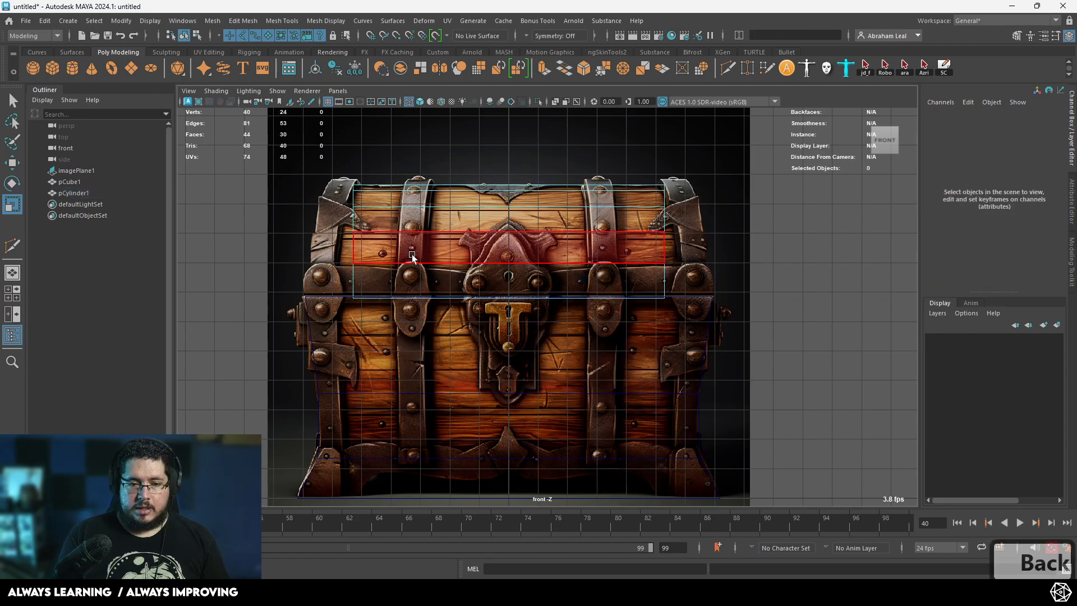
- Align the half cylinder with the lid seam and widen it along X to the width of the chest body
drag(720, 295, 656, 297)
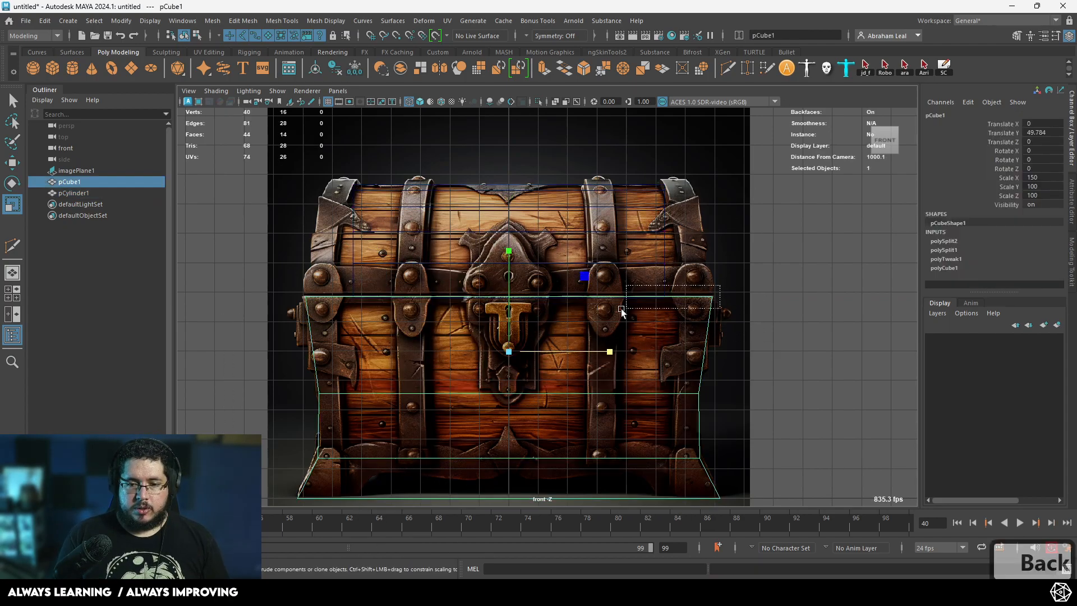
click(669, 255)
click(665, 253)
right_drag(664, 251, 444, 215)
key(w)
right_drag(570, 168, 598, 179)
drag(510, 194, 511, 191)
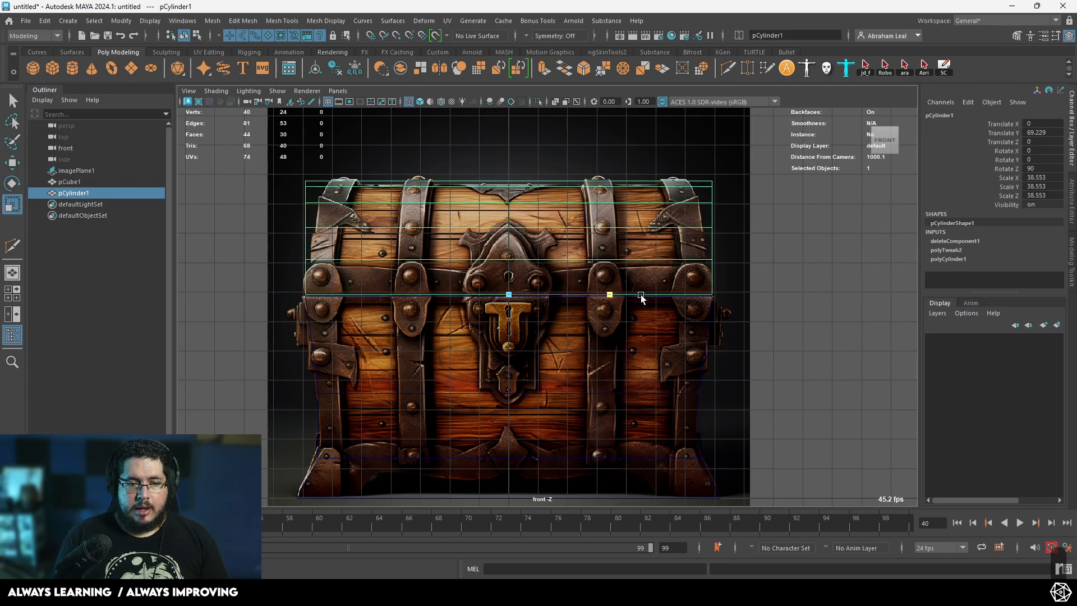
drag(640, 294, 640, 295)
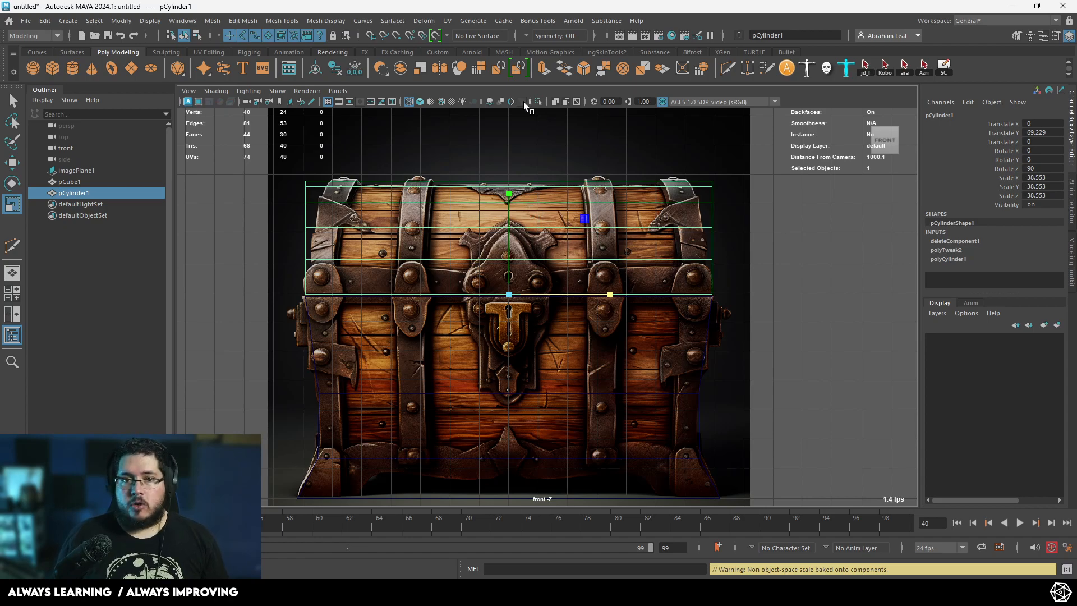
- Apply a lattice deformer to the lid and scale the lattice's top points inward along X to match the lid's taper
click(422, 21)
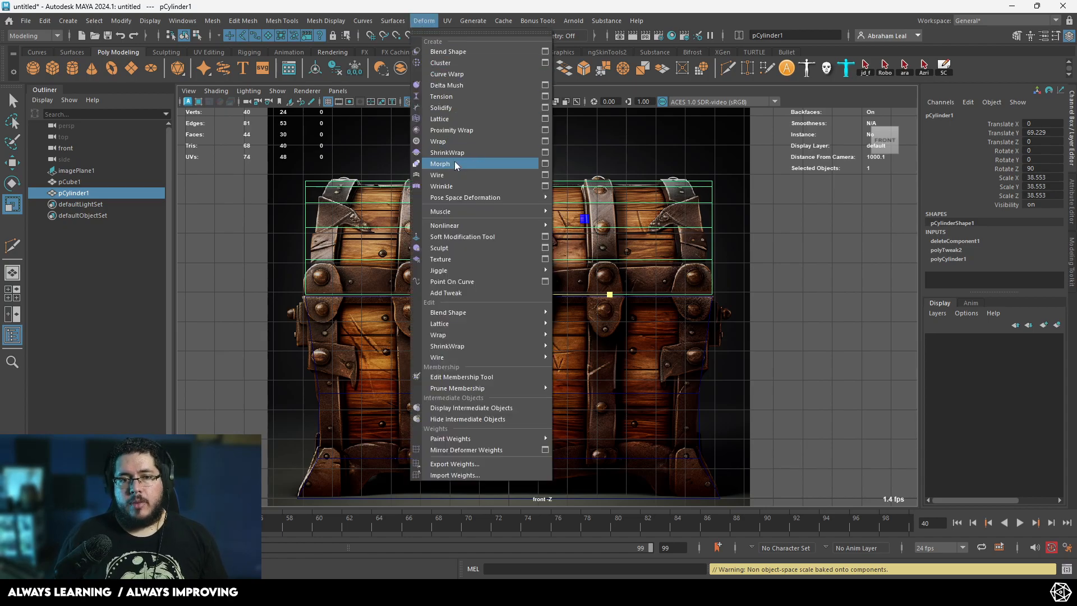
click(440, 119)
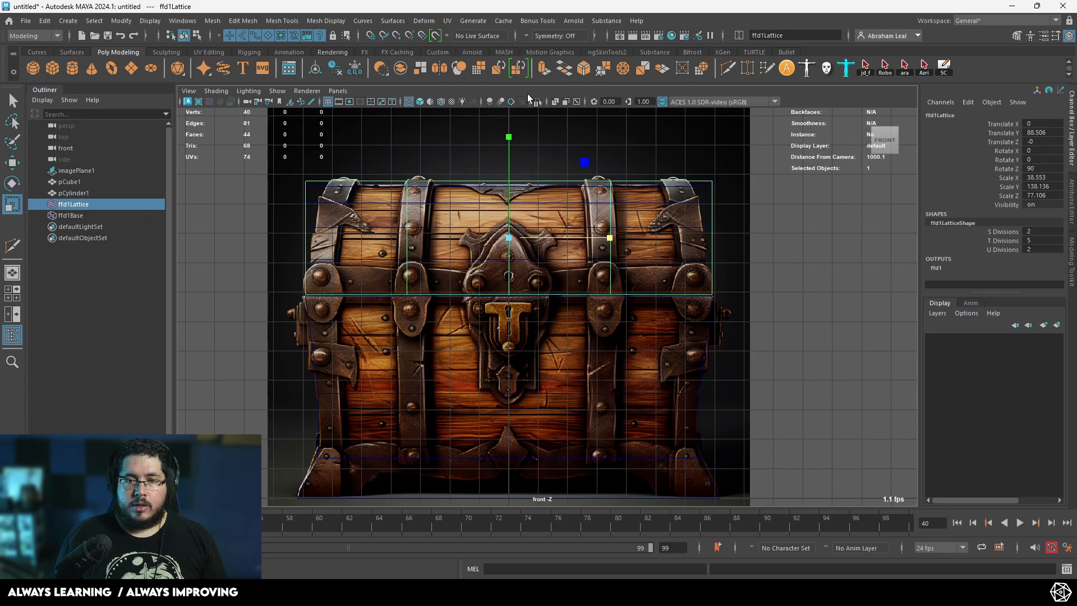
alt+drag(584, 183, 719, 306)
key(space)
drag(661, 244, 664, 267)
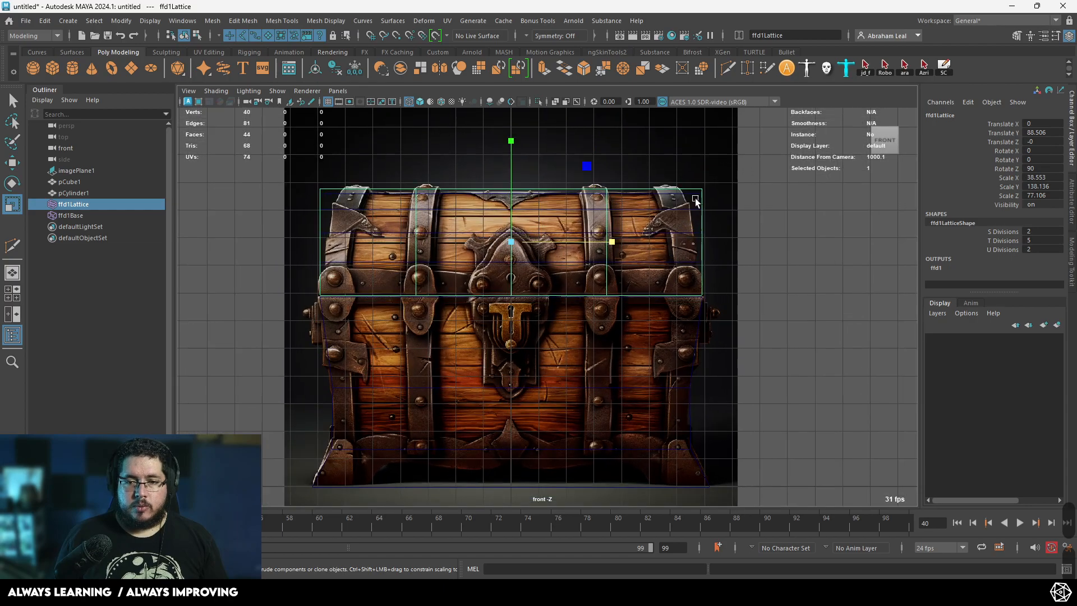
right_drag(703, 190, 726, 164)
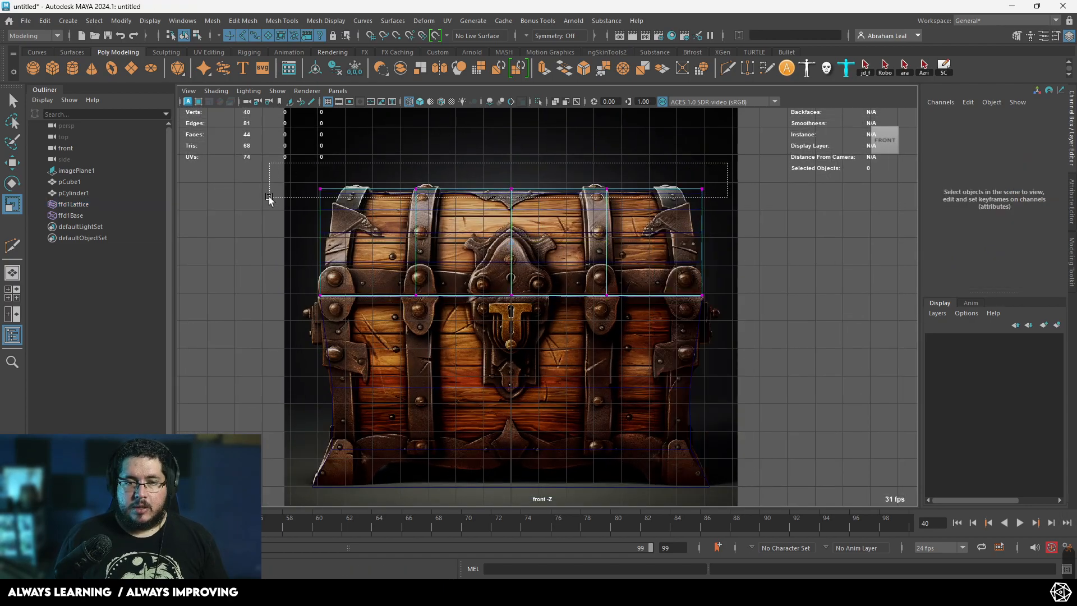
drag(271, 198, 271, 198)
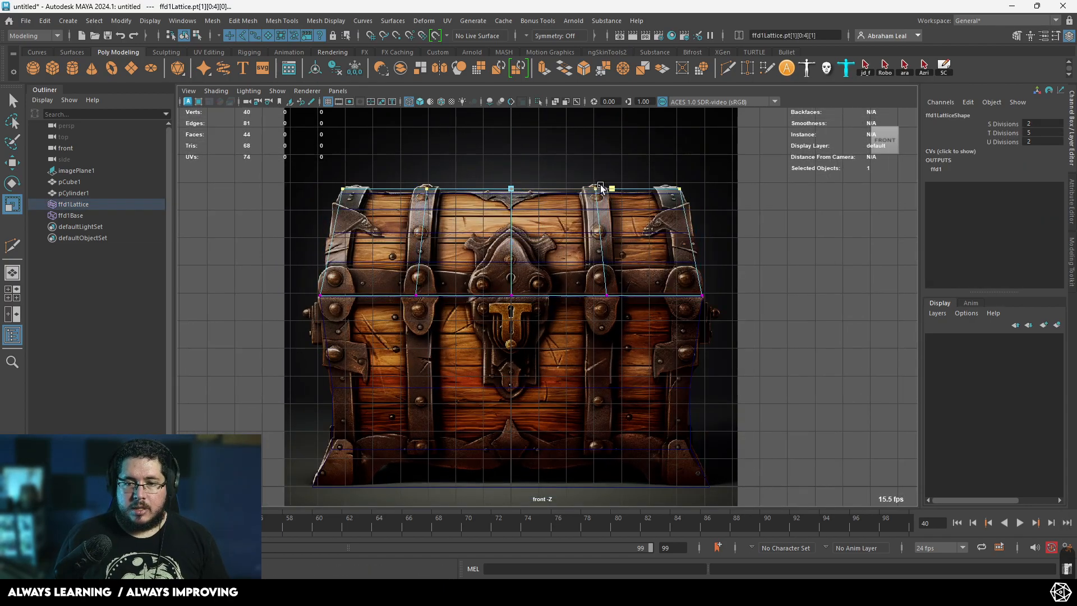
- Delete the lid's construction history to bake in the lattice, and scale the lid along Z to the body's depth
key(space)
drag(765, 301, 776, 259)
mouse_move(729, 291)
alt+mouse_down()
mouse_move(661, 310)
mouse_move(647, 296)
mouse_move(541, 291)
mouse_move(666, 278)
mouse_move(640, 270)
alt+mouse_up()
key(5)
click(640, 268)
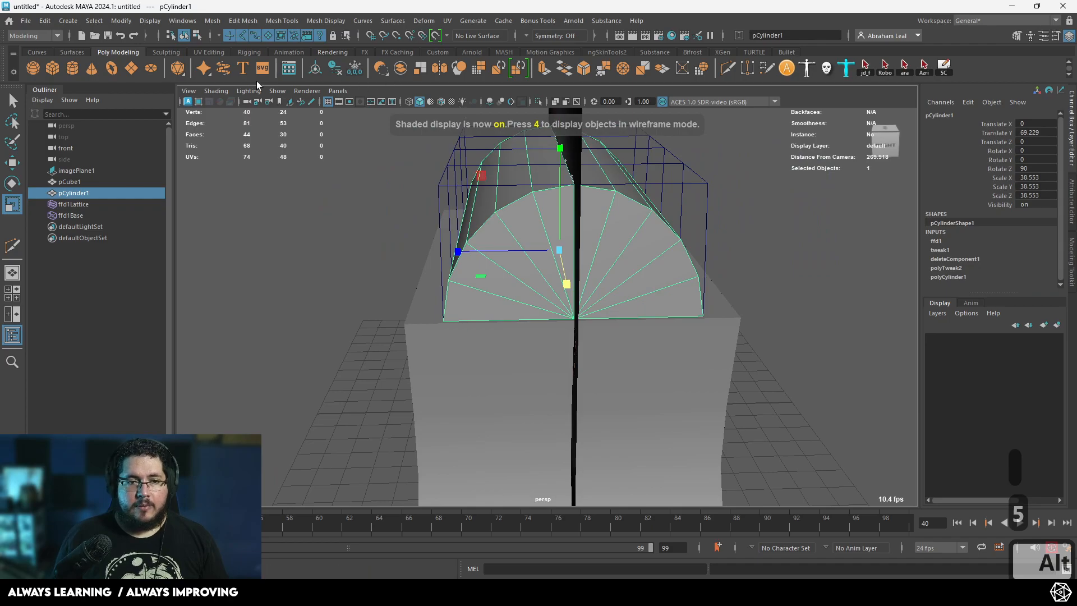
key(alt+shift+d)
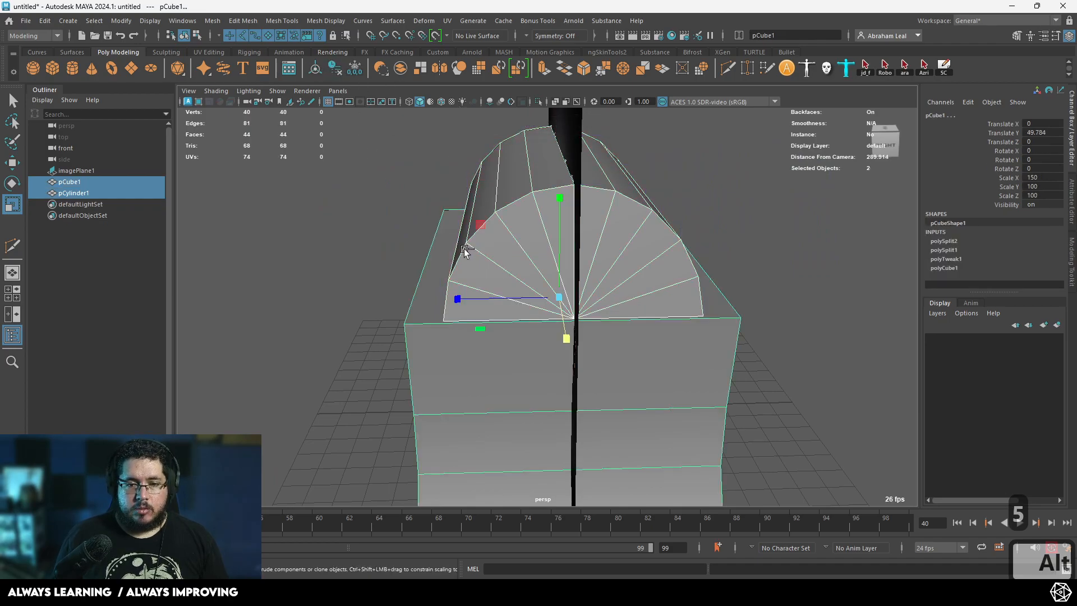
key(ctrl+z)
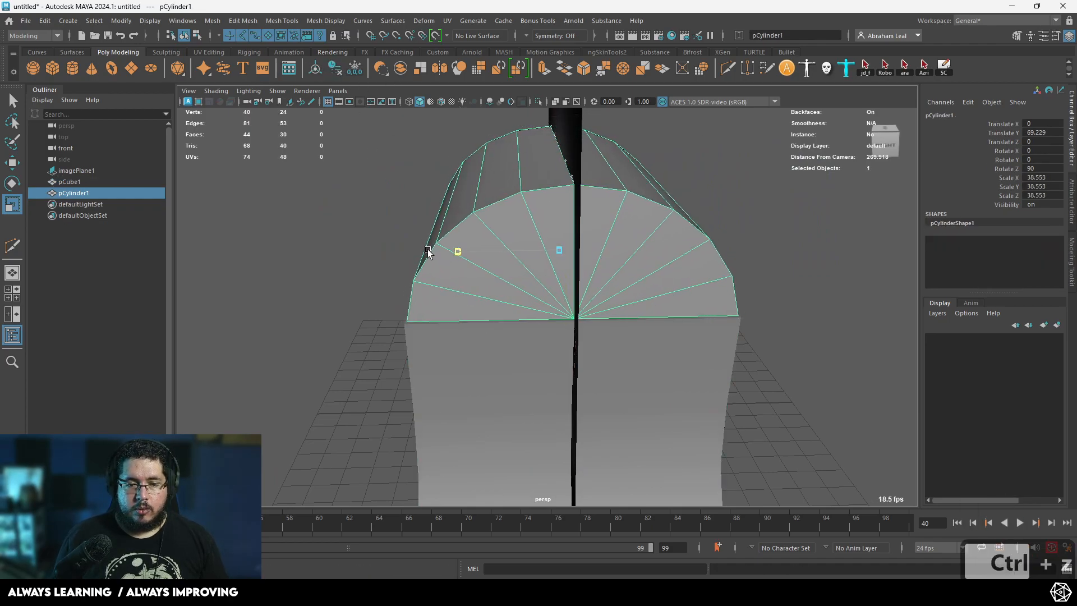
- Move the reference image plane backward along Z so it stands behind the chest
alt+drag(426, 250, 508, 278)
alt+right_drag(508, 278, 438, 255)
alt+drag(437, 255, 589, 261)
click(587, 263)
click(543, 210)
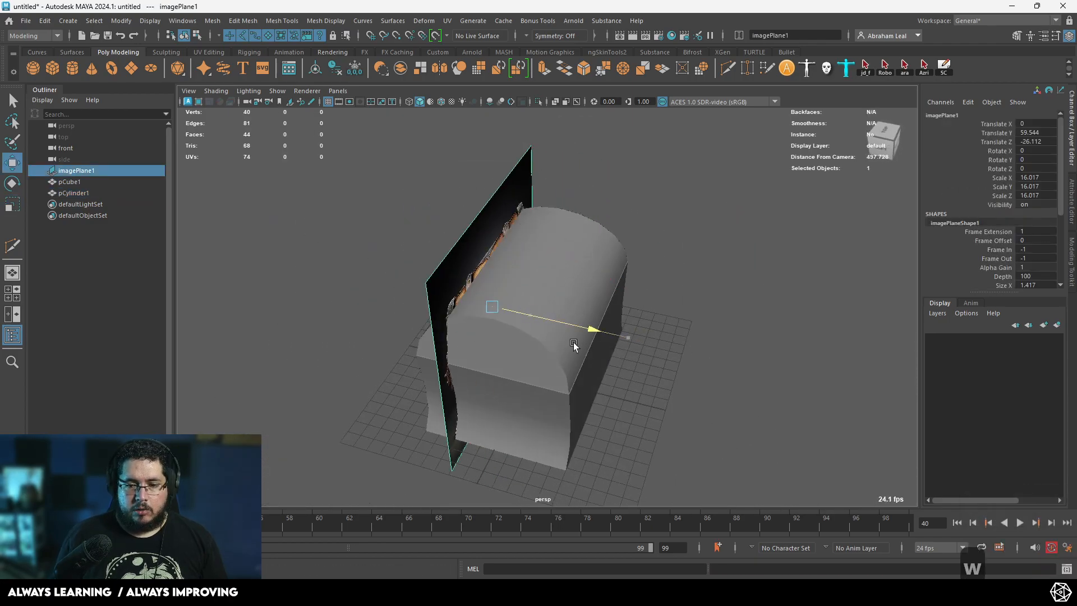
drag(600, 342, 406, 294)
- Examine the proportions of the lid and body from several angles beside the reference image
alt+drag(640, 232, 749, 315)
click(651, 203)
click(603, 314)
alt+right_drag(750, 315, 606, 274)
alt+drag(749, 314, 771, 365)
click(701, 319)
click(602, 286)
alt+drag(646, 365, 492, 368)
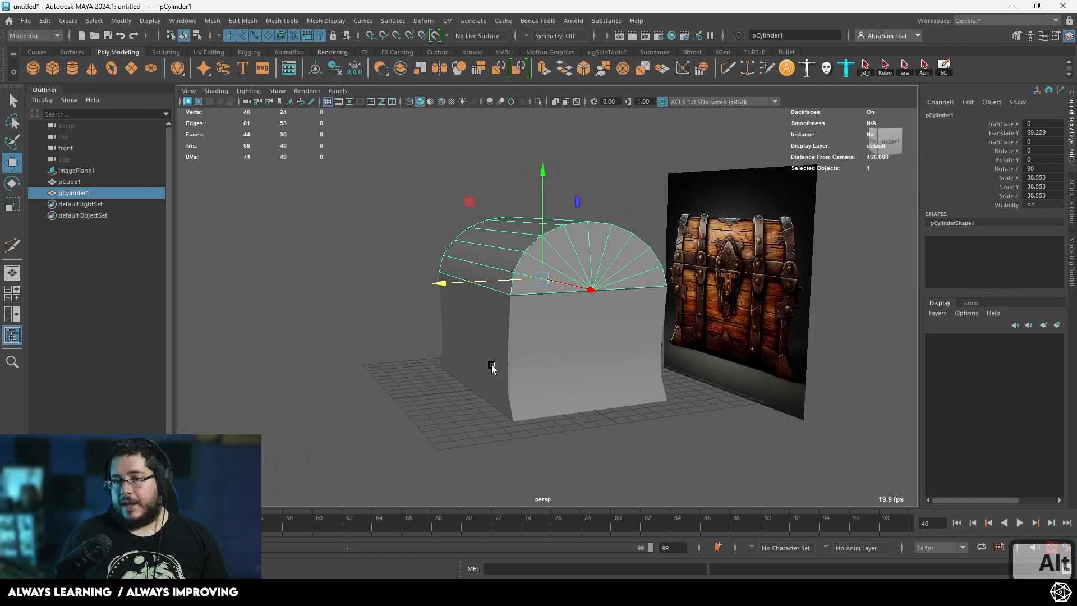
alt+drag(422, 307, 662, 362)
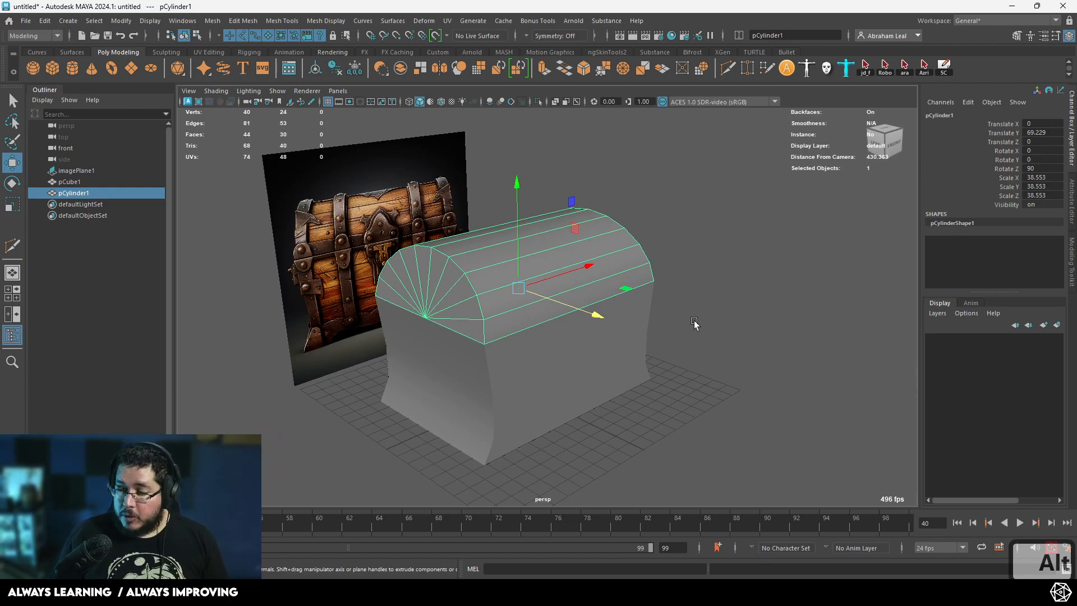
- Snap the lid's pivot to the middle of its rear bottom edge
alt+drag(665, 291, 732, 265)
key(d)
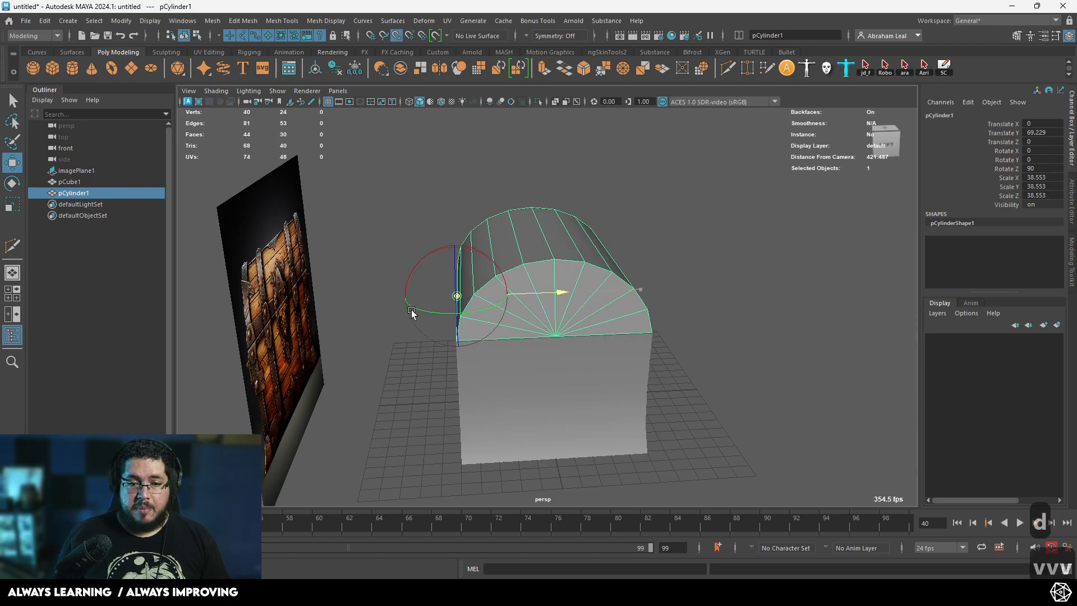
key(e)
drag(516, 224, 524, 261)
key(ctrl+z)
- Rotate the lid open around its rear hinge edge
alt+drag(472, 314, 415, 332)
key(w)
key(e)
drag(536, 258, 488, 193)
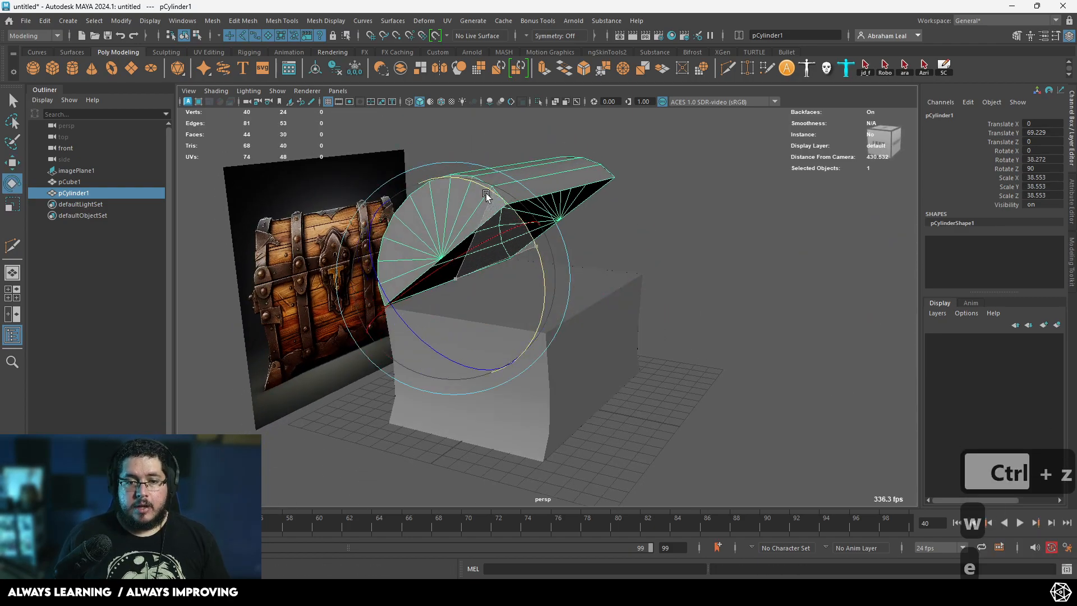
key(ctrl+z)
drag(535, 245, 461, 169)
- Delete the top face of the chest body to open up its interior
alt+drag(502, 202, 709, 387)
alt+middle_drag(664, 245, 648, 185)
alt+right_drag(648, 185, 716, 339)
click(700, 377)
alt+drag(700, 377, 699, 257)
right_drag(682, 242, 662, 258)
click(662, 257)
key(BackSpace)
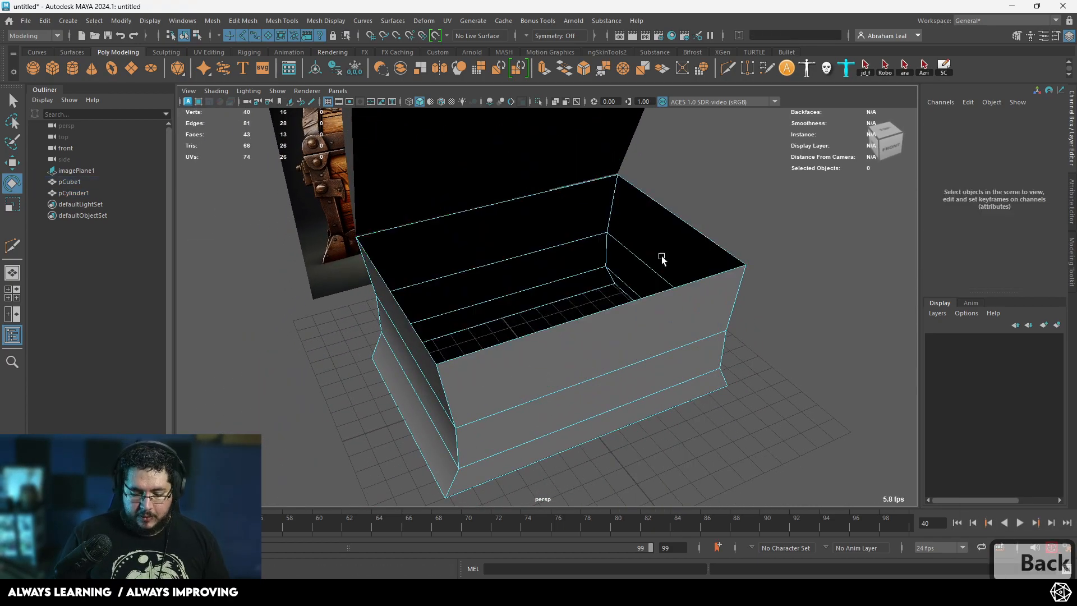
- Extrude all the remaining faces of the open chest body
alt+drag(662, 258, 658, 234)
right_drag(658, 233, 664, 202)
click(663, 202)
alt+drag(664, 201, 641, 254)
key(ctrl+e)
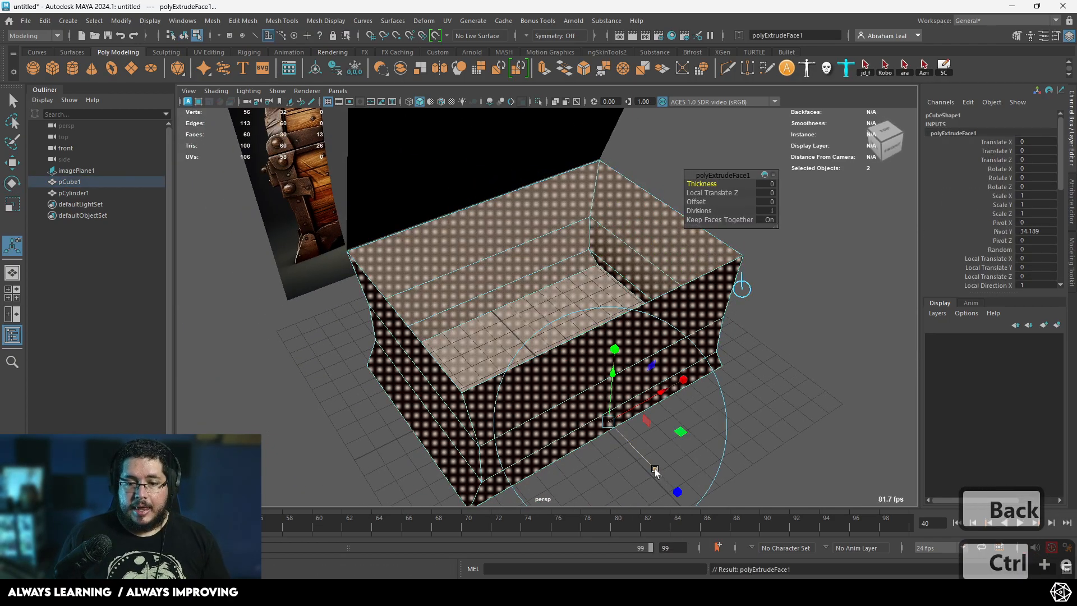
- Try to push the extruded faces inward with a Local Translate Z of -13.475 and again with -10.467
drag(655, 467, 639, 444)
alt+right_drag(639, 435, 661, 379)
alt+drag(661, 379, 661, 324)
key(4)
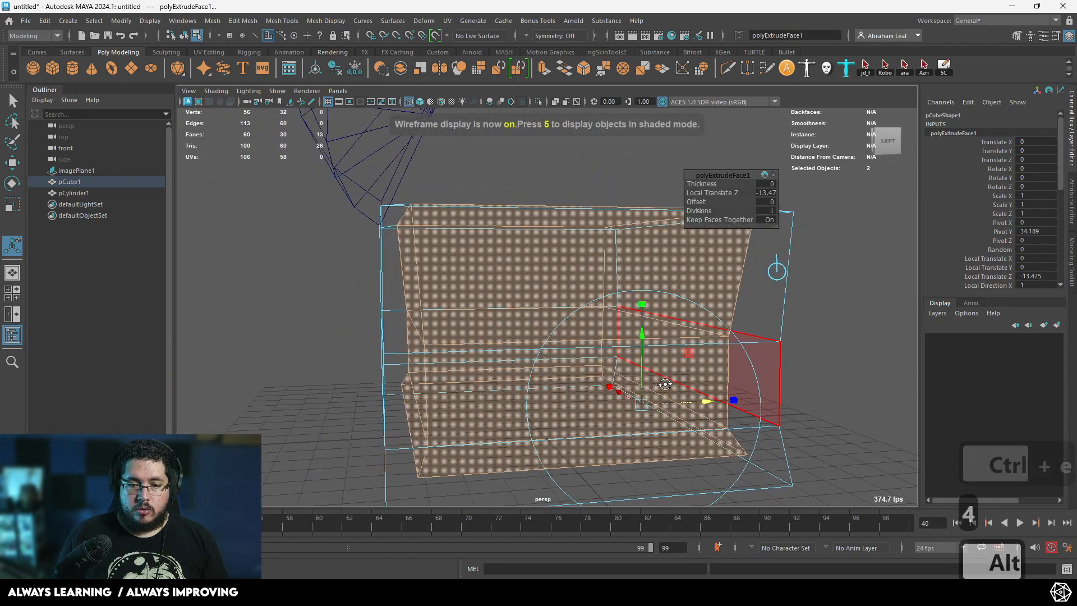
alt+middle_drag(661, 325, 590, 254)
alt+right_drag(590, 255, 637, 295)
alt+drag(637, 294, 652, 345)
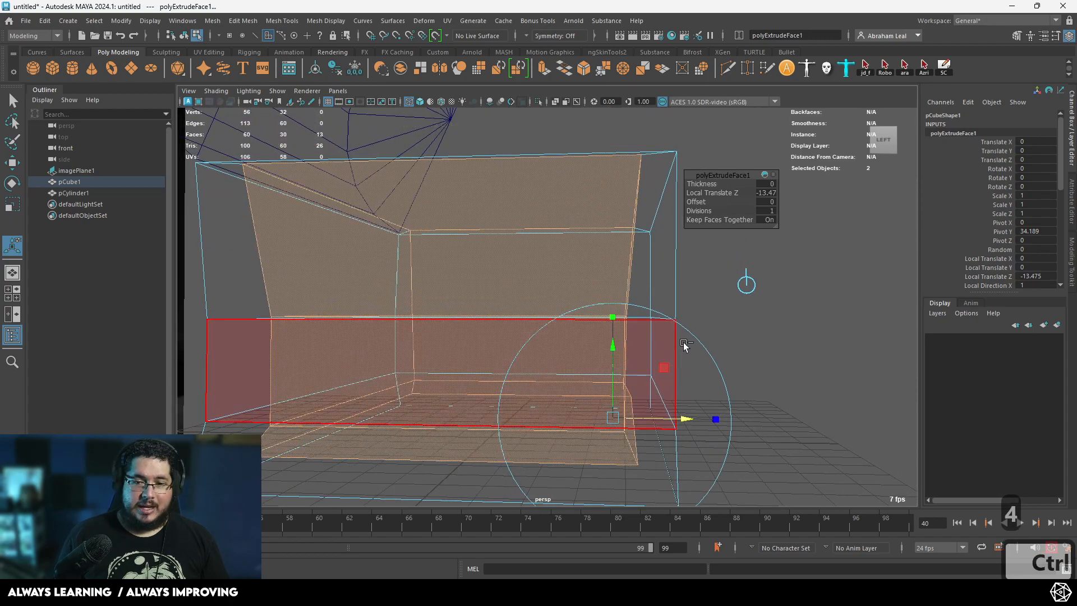
key(ctrl+z)
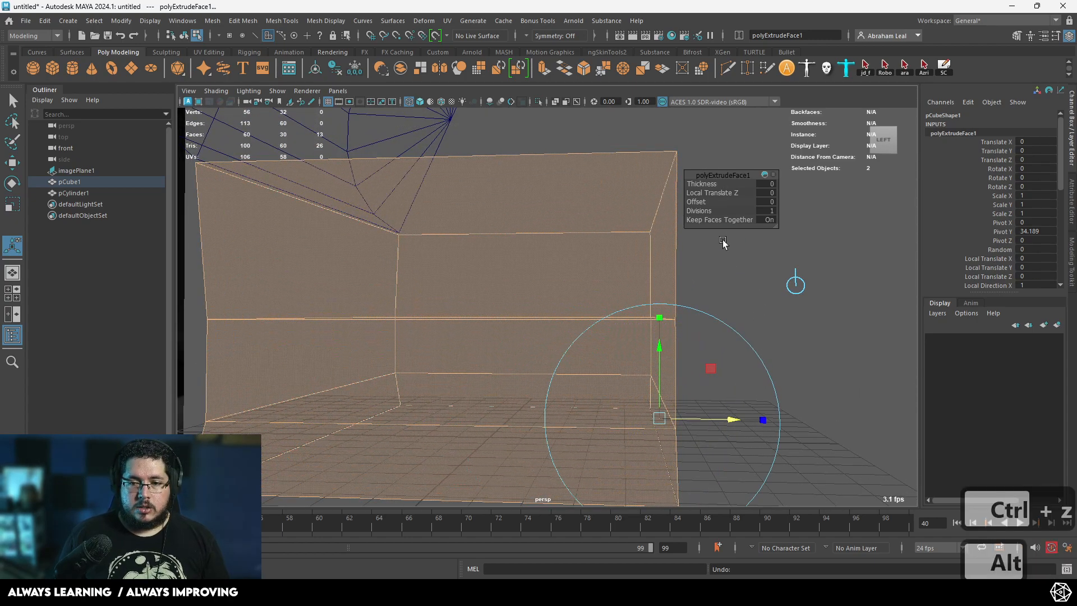
mouse_move(696, 416)
mouse_down()
mouse_move(707, 420)
mouse_move(694, 417)
mouse_up()
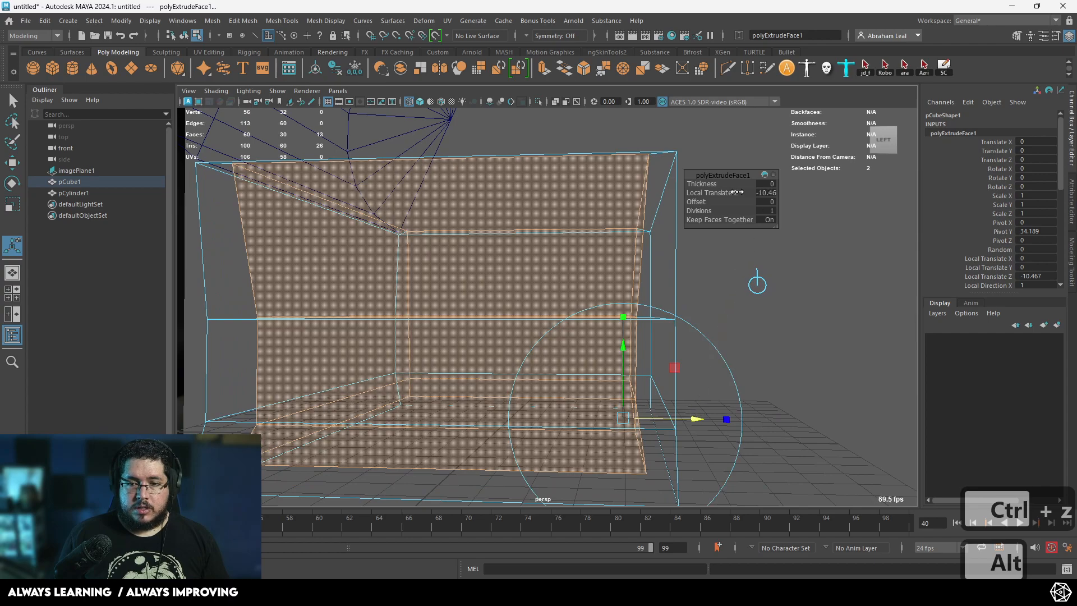
key(ctrl+z)
- Give the chest body solid walls by setting the extrusion's thickness to -10.5, checking the interior in shaded display
drag(708, 181, 656, 178)
mouse_move(645, 264)
alt+mouse_down()
mouse_move(598, 368)
mouse_move(596, 305)
mouse_move(604, 331)
mouse_move(371, 301)
mouse_move(329, 313)
mouse_move(387, 292)
alt+mouse_up()
key(5)
right_drag(432, 244, 435, 191)
alt+drag(527, 253, 612, 347)
key(ctrl+z)
key(ctrl+z)
key(t)
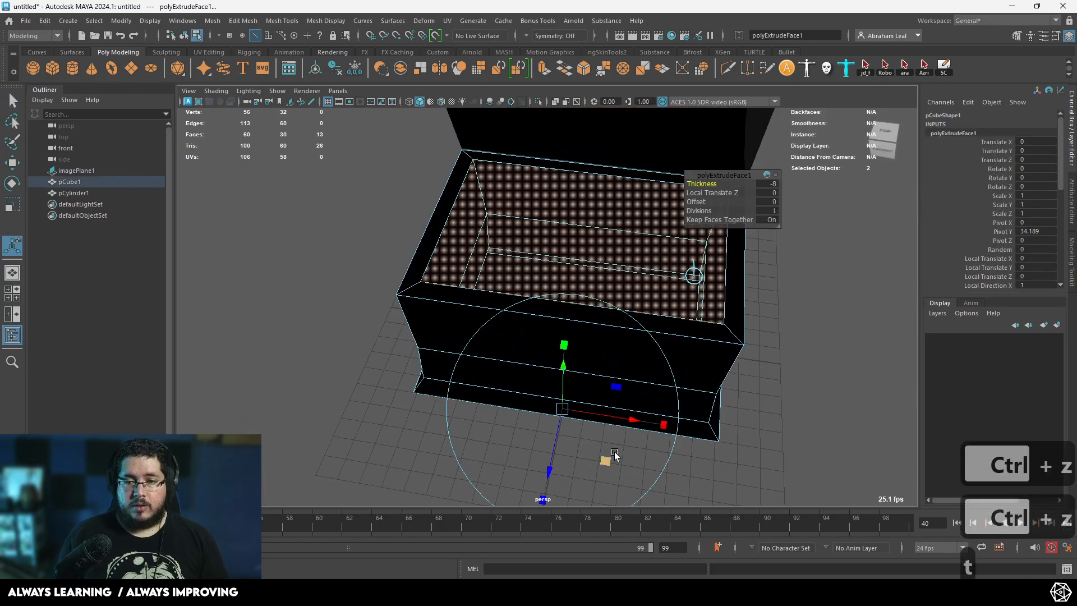
alt+drag(690, 179, 695, 306)
alt+right_drag(696, 306, 806, 493)
alt+middle_drag(595, 374, 598, 147)
scroll(478, 217, down, 4)
alt+drag(526, 276, 544, 249)
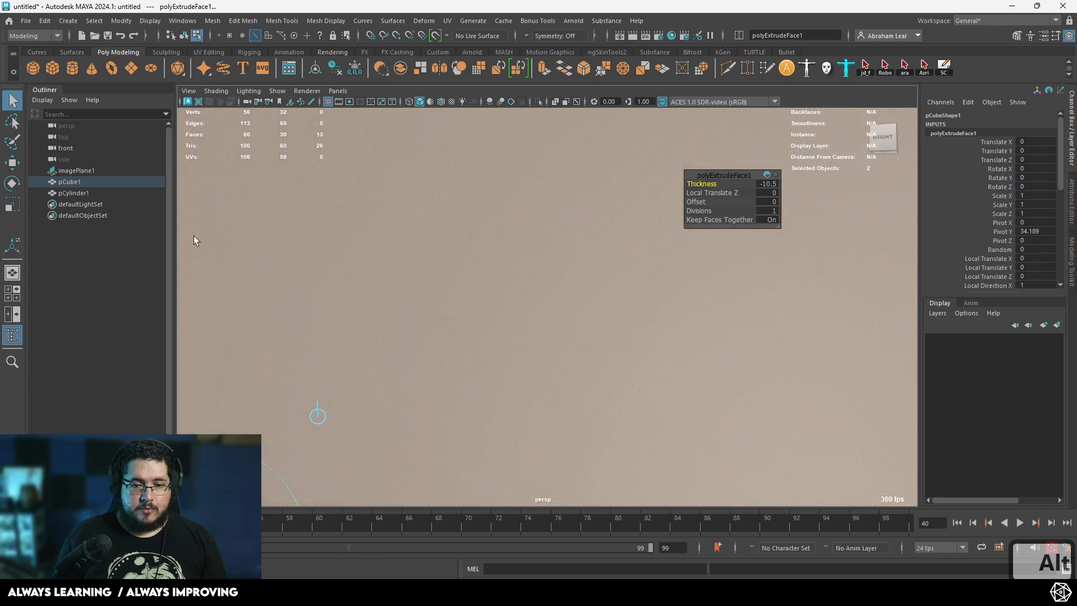
- Extrude the lid's faces inward with a thickness of about -13 to give the lid solid walls
key(q)
scroll(187, 230, down, 4)
key(4)
scroll(457, 353, down, 3)
alt+drag(526, 374, 576, 299)
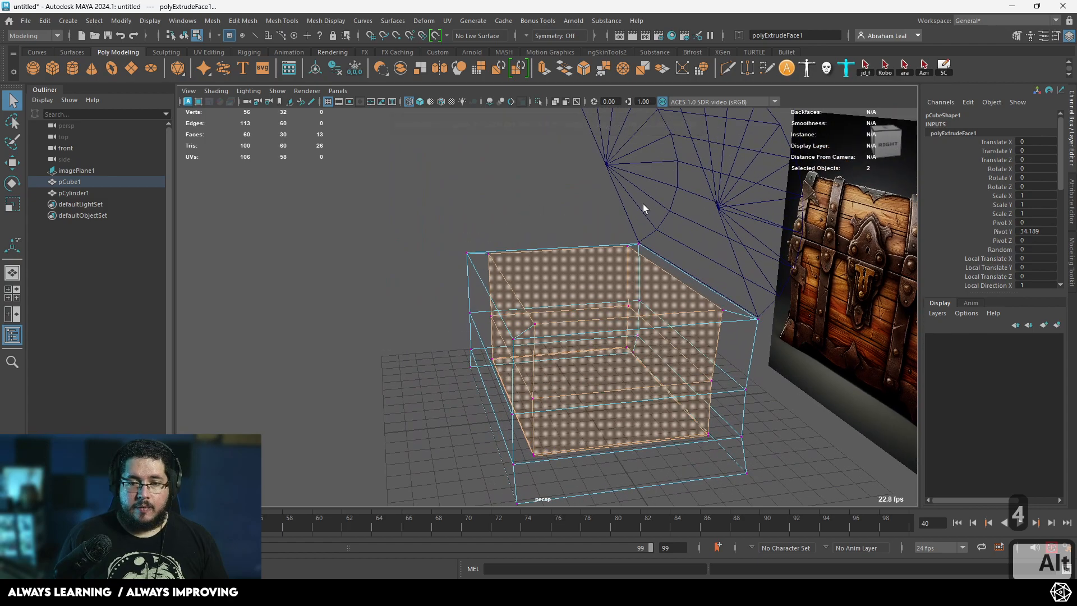
alt+drag(643, 208, 620, 245)
click(614, 245)
key(5)
alt+drag(695, 352, 634, 336)
key(ctrl+e)
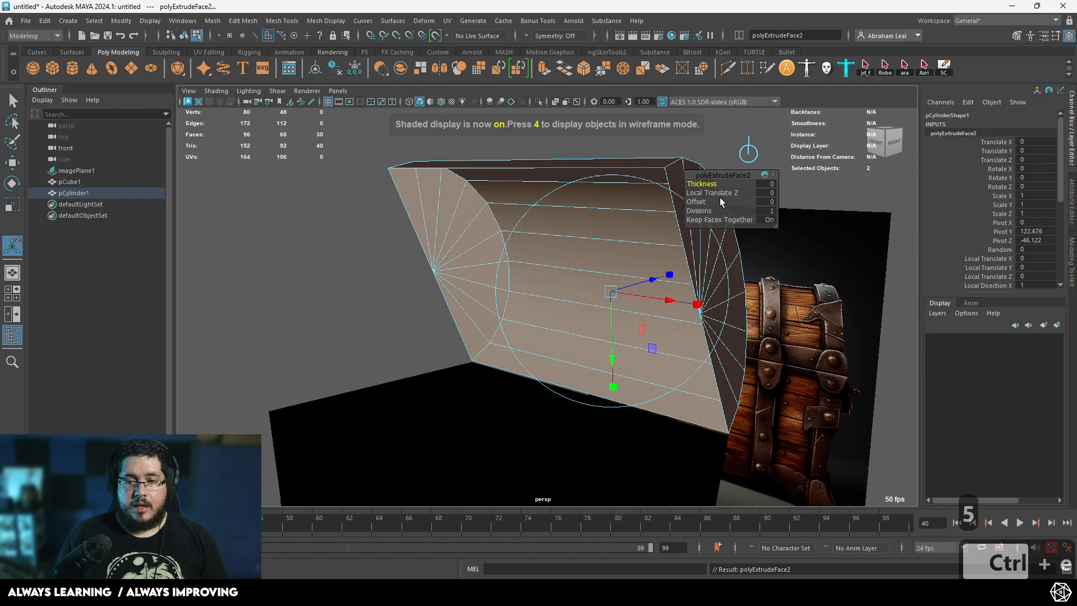
drag(706, 180, 601, 219)
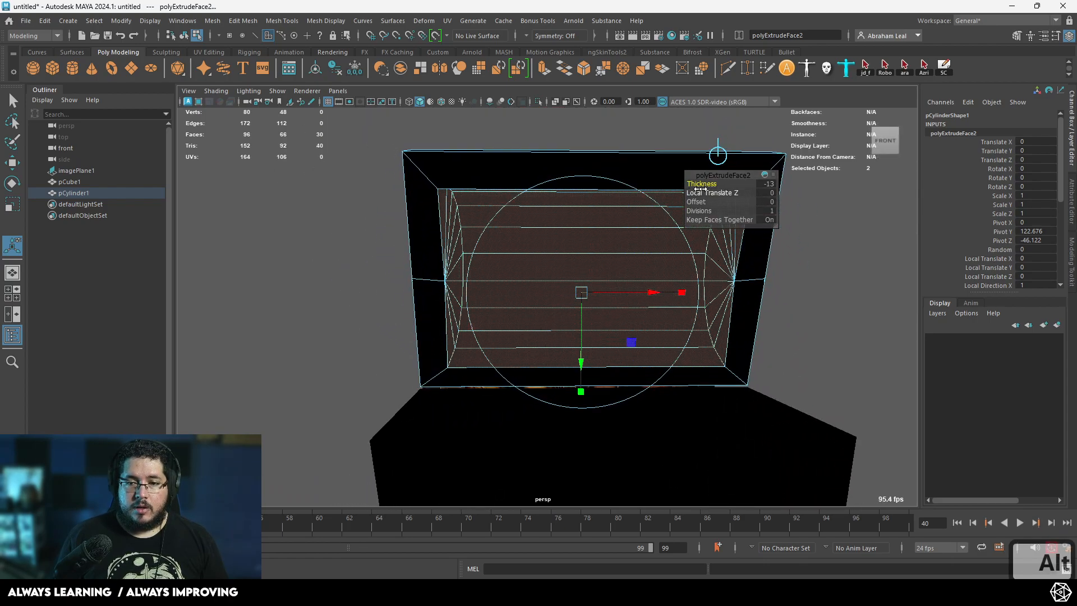
drag(702, 185, 711, 183)
- Select both the lid and the chest body and reverse their normals
alt+drag(667, 216, 670, 325)
right_drag(740, 325, 815, 225)
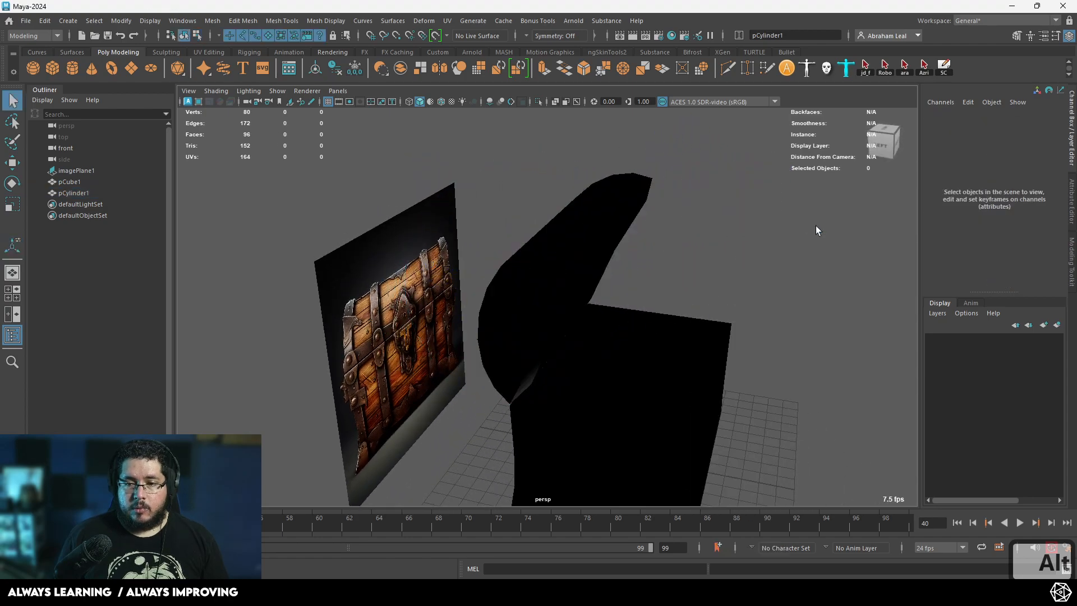
shift+click(681, 358)
alt+drag(655, 262, 693, 234)
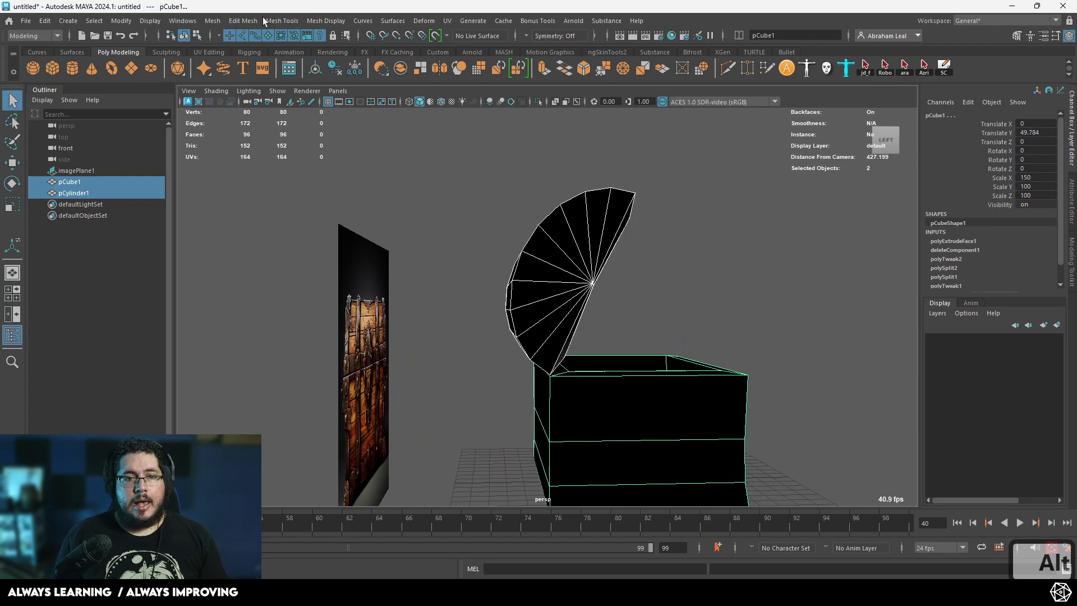
click(325, 21)
click(343, 74)
- Isolate the lid in the perspective view
click(595, 263)
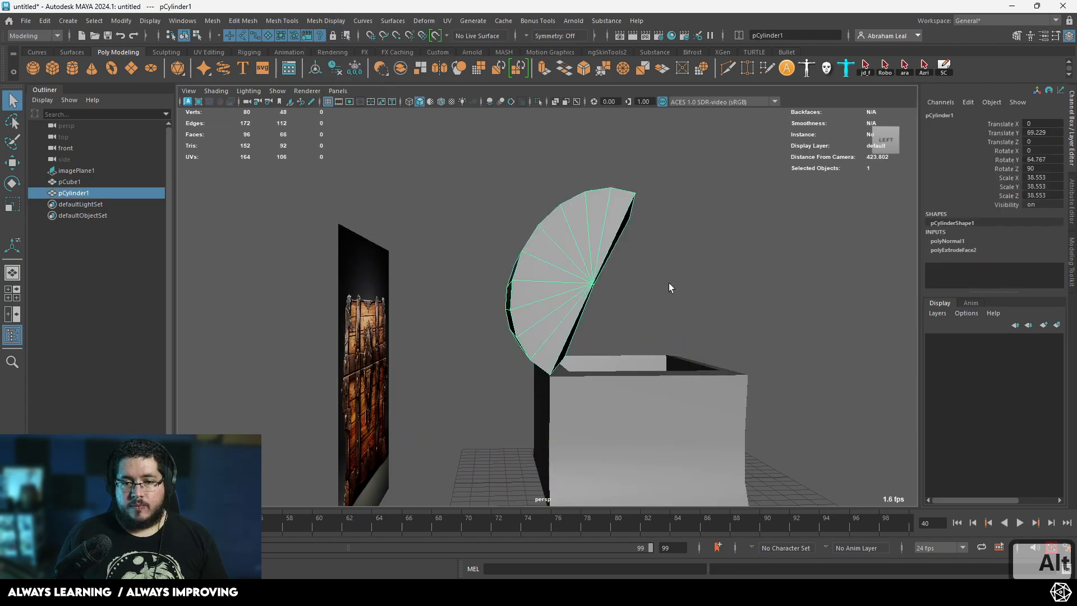
alt+drag(641, 265, 594, 319)
scroll(594, 320, up, 3)
click(537, 101)
alt+drag(566, 218, 714, 237)
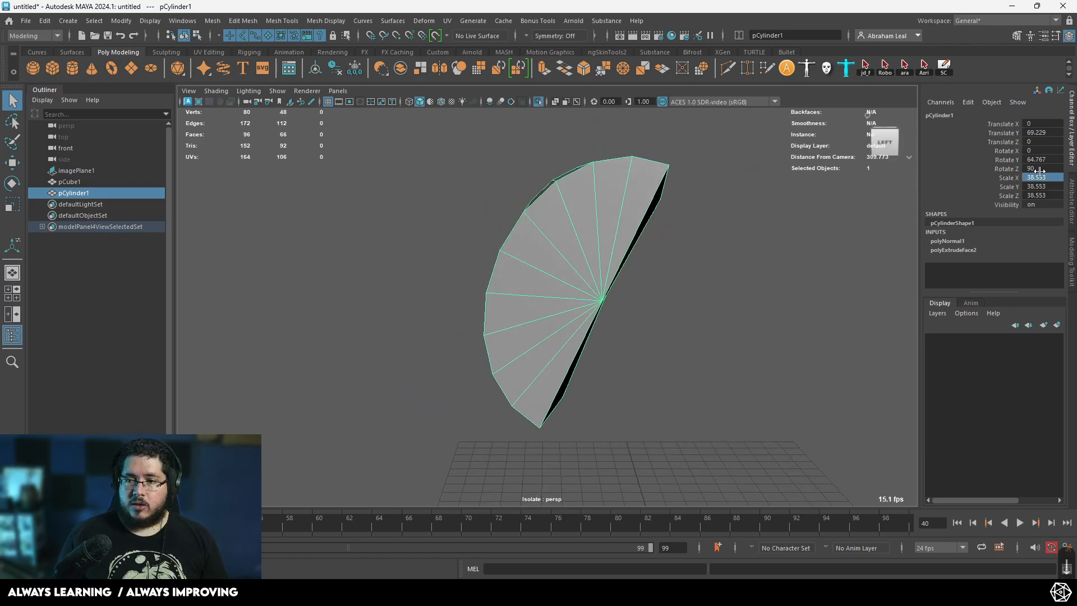
- Try to straighten the lid by setting its Rotate Z to 0
key(Return)
alt+drag(709, 273, 849, 308)
click(849, 308)
key(ctrl+z)
key(ctrl+z)
- Close the lid by setting its Rotate Y to 0
double_click(1036, 160)
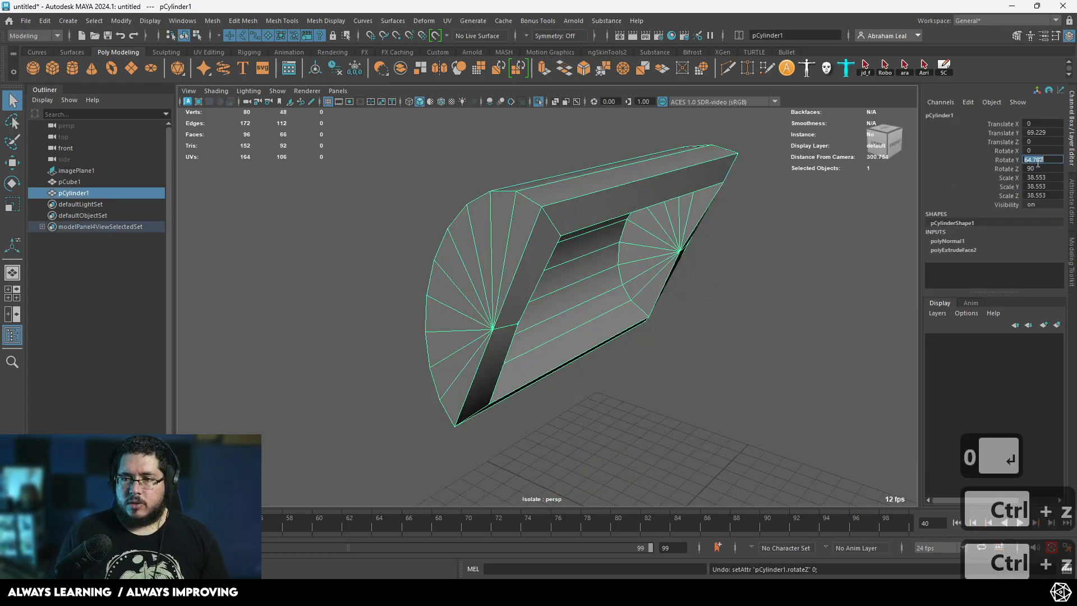
text(0)
key(Return)
- Select the lid's bottom rim faces, scale them flat vertically, and bring the rest of the scene back into view
alt+drag(668, 280, 712, 270)
right_drag(635, 176, 635, 205)
click(635, 187)
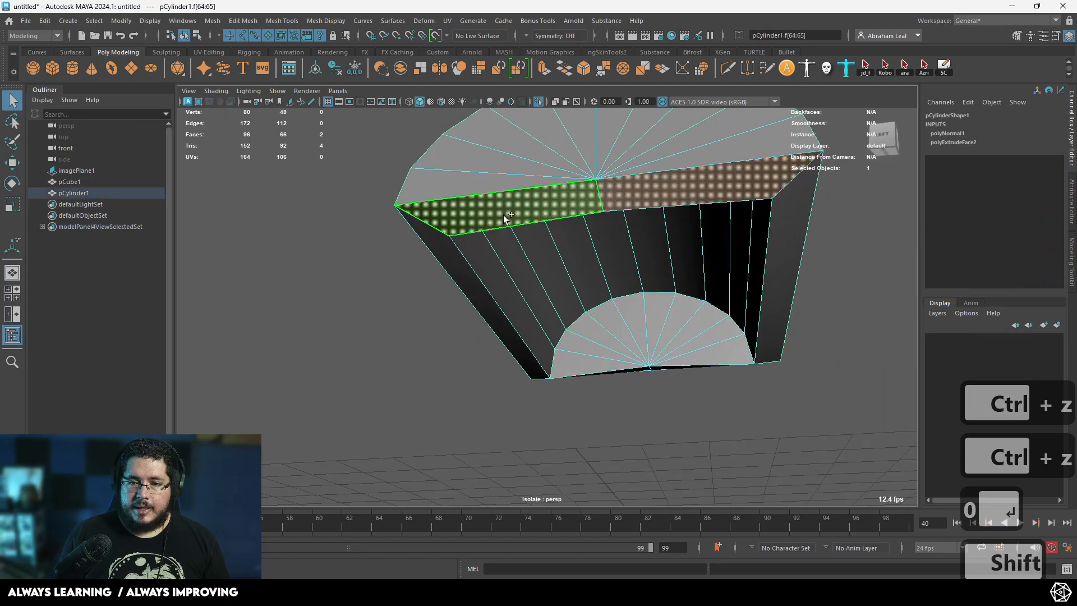
shift+double_click(503, 214)
scroll(655, 245, down, 3)
key(r)
drag(606, 220, 634, 476)
alt+drag(723, 348, 572, 415)
alt+drag(641, 286, 583, 300)
right_drag(583, 270, 618, 226)
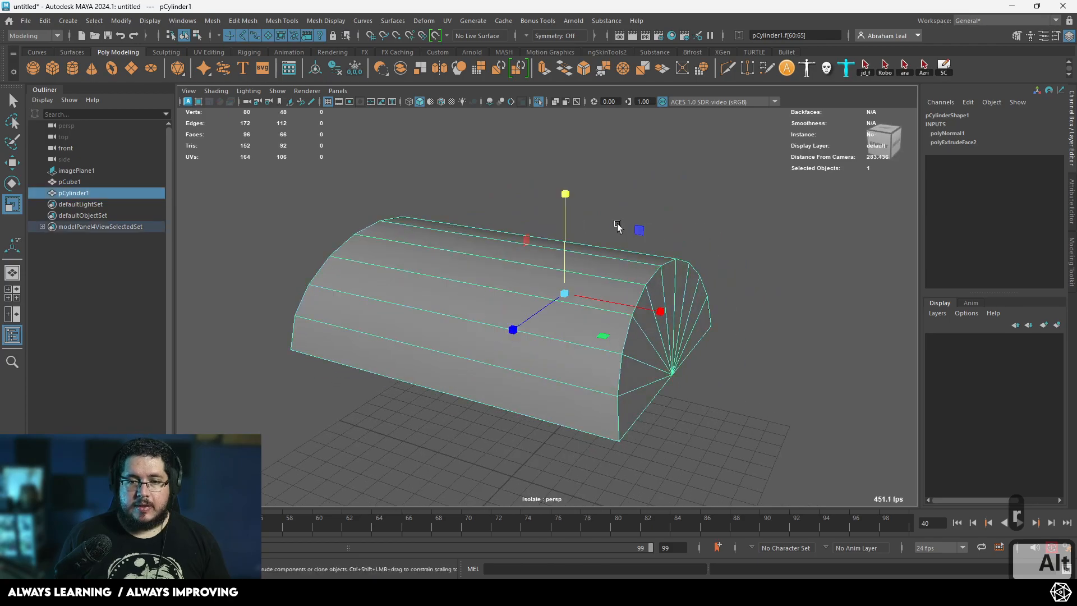
click(616, 225)
click(536, 102)
- Isolate the chest body in the perspective view
alt+drag(589, 274, 536, 257)
alt+right_drag(536, 258, 589, 302)
alt+middle_drag(589, 301, 545, 353)
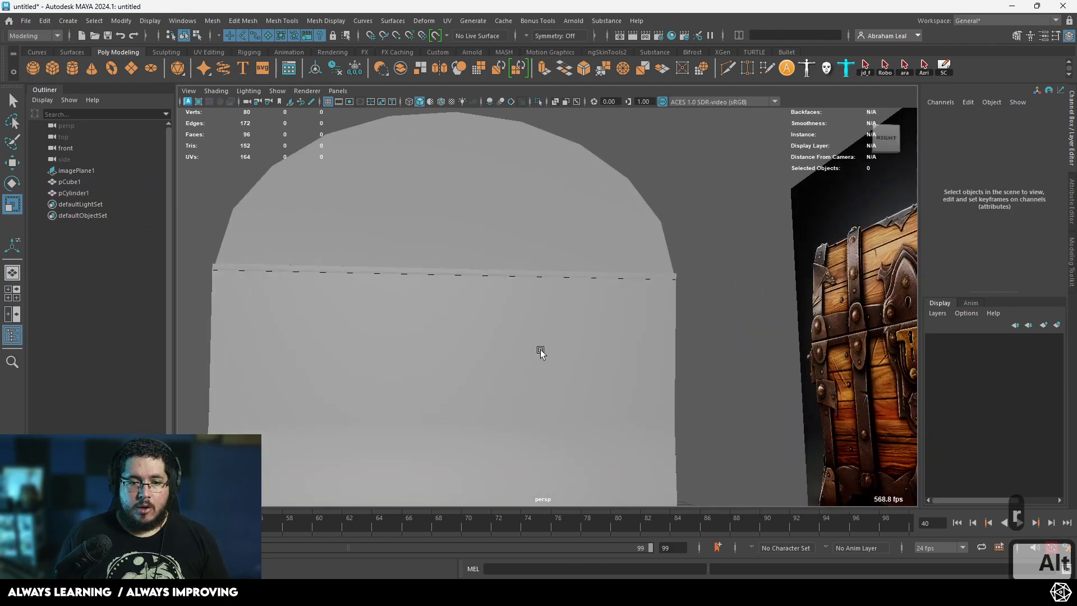
alt+drag(545, 353, 554, 352)
click(508, 410)
alt+middle_drag(508, 410, 586, 257)
alt+right_drag(587, 257, 552, 310)
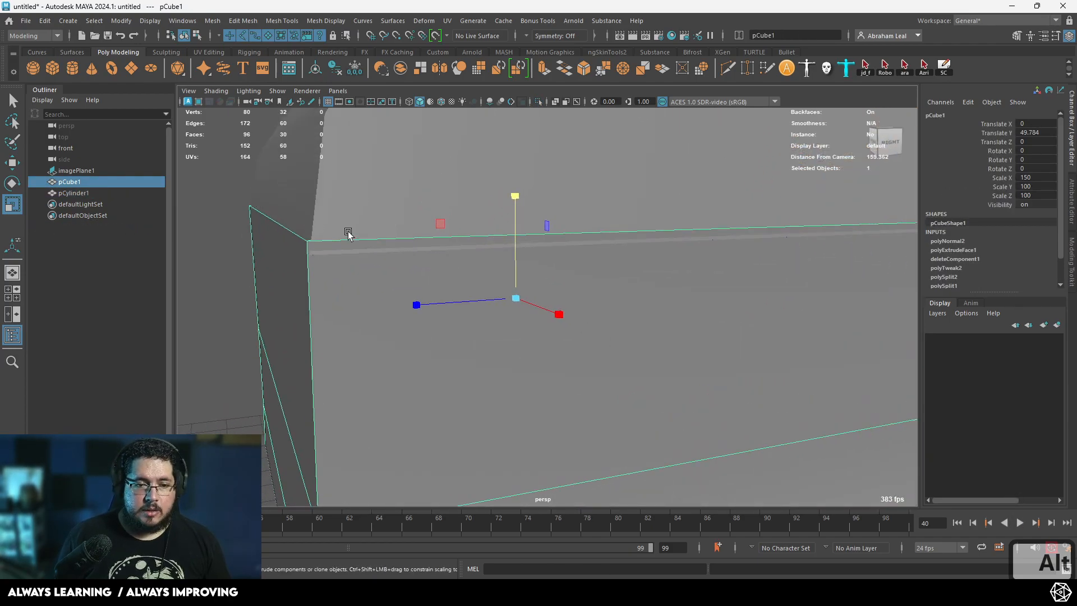
click(538, 101)
- Select the top rim faces of the chest body and scale them flat vertically
alt+drag(517, 192, 541, 181)
alt+right_drag(541, 180, 288, 169)
alt+drag(471, 269, 500, 288)
right_drag(500, 288, 500, 325)
click(430, 281)
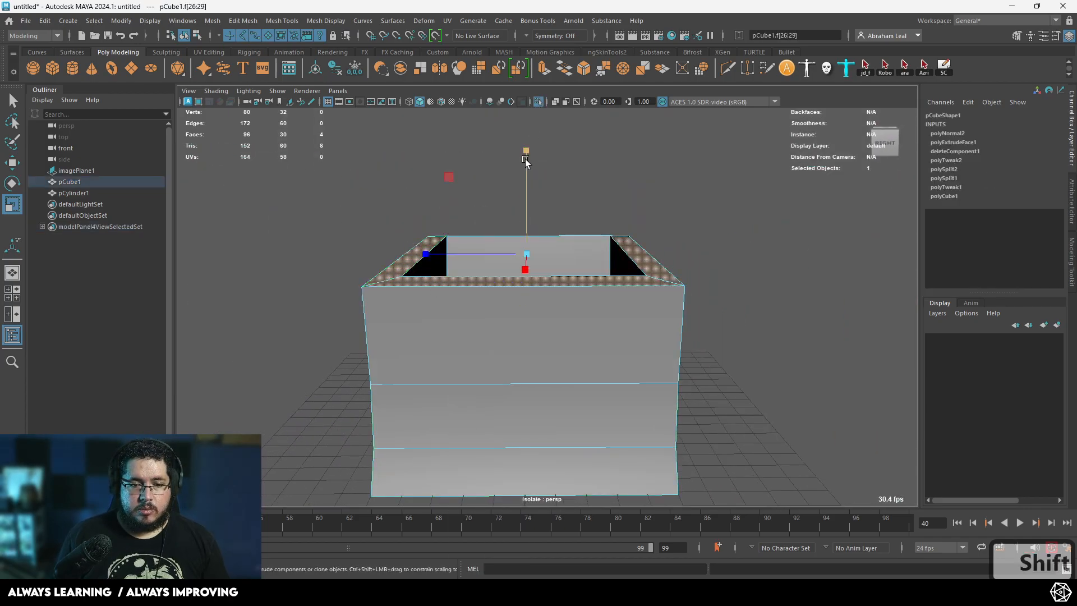
- Select the body's top rim vertices, show the lid again, and move the vertices vertically to line up with the lid
right_drag(604, 221, 493, 180)
drag(360, 192, 617, 269)
alt+drag(617, 270, 644, 243)
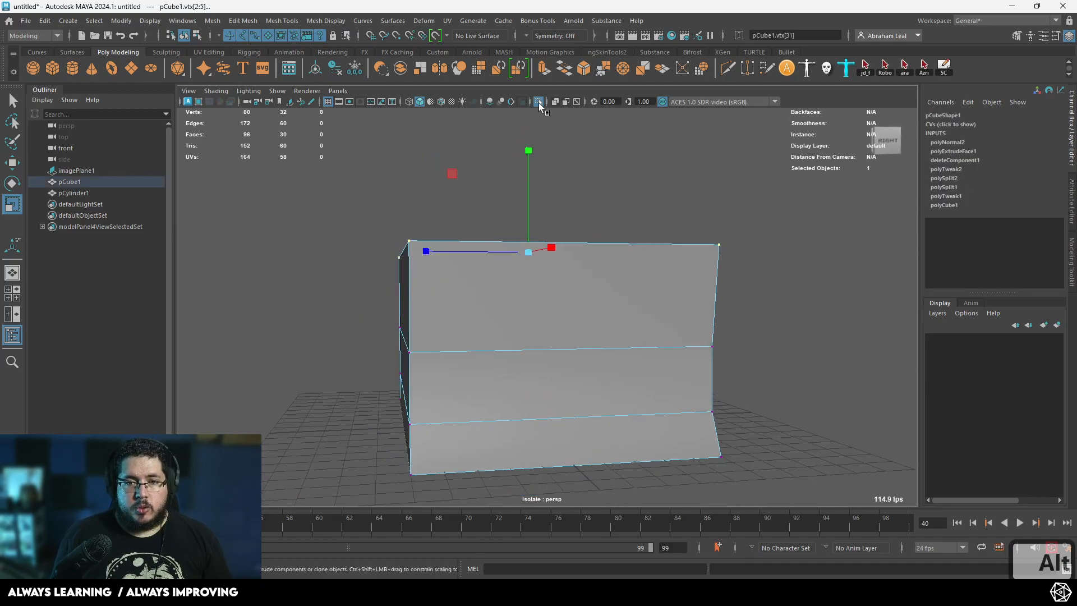
click(538, 102)
key(w)
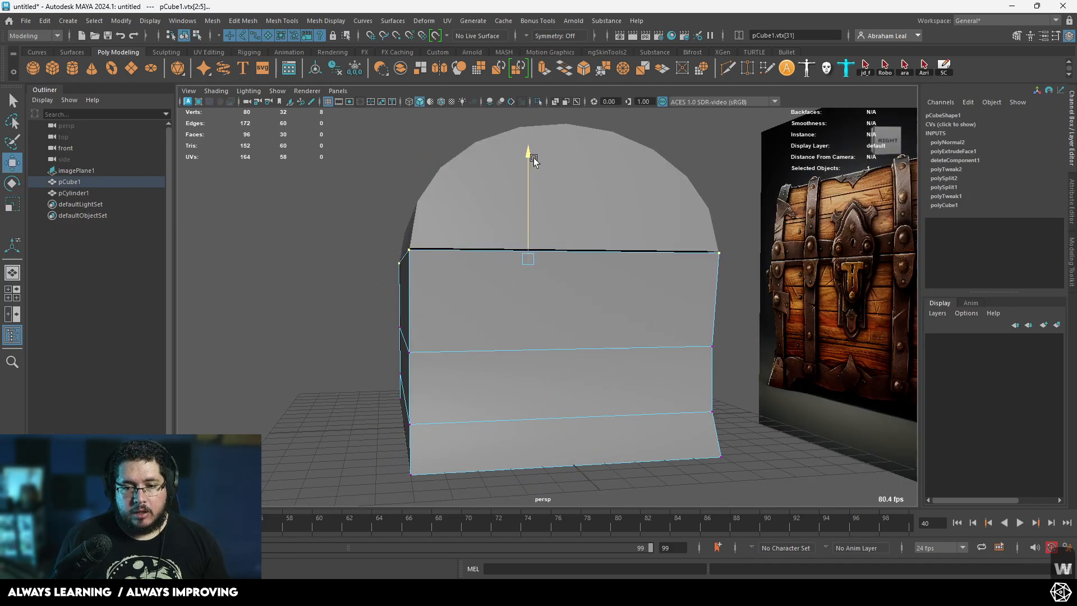
- Inspect the seam between the lid and the chest body from several sides in object mode
alt+right_drag(536, 158, 314, 289)
alt+drag(314, 289, 432, 304)
alt+right_drag(684, 295, 359, 242)
alt+drag(359, 242, 493, 253)
alt+right_drag(494, 252, 577, 346)
alt+drag(551, 318, 508, 300)
right_drag(528, 302, 611, 261)
click(701, 199)
click(665, 228)
alt+drag(665, 229, 511, 375)
click(753, 236)
click(723, 264)
alt+drag(756, 348, 792, 312)
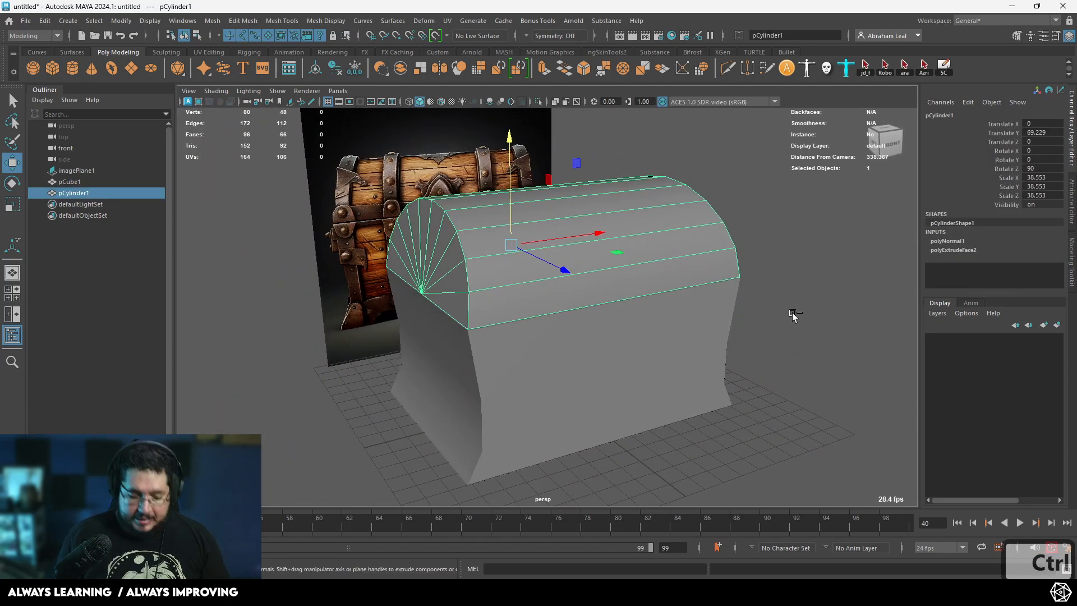
- Save the scene as Chest_001 in Maya ASCII format
key(ctrl+s)
text(Chest)
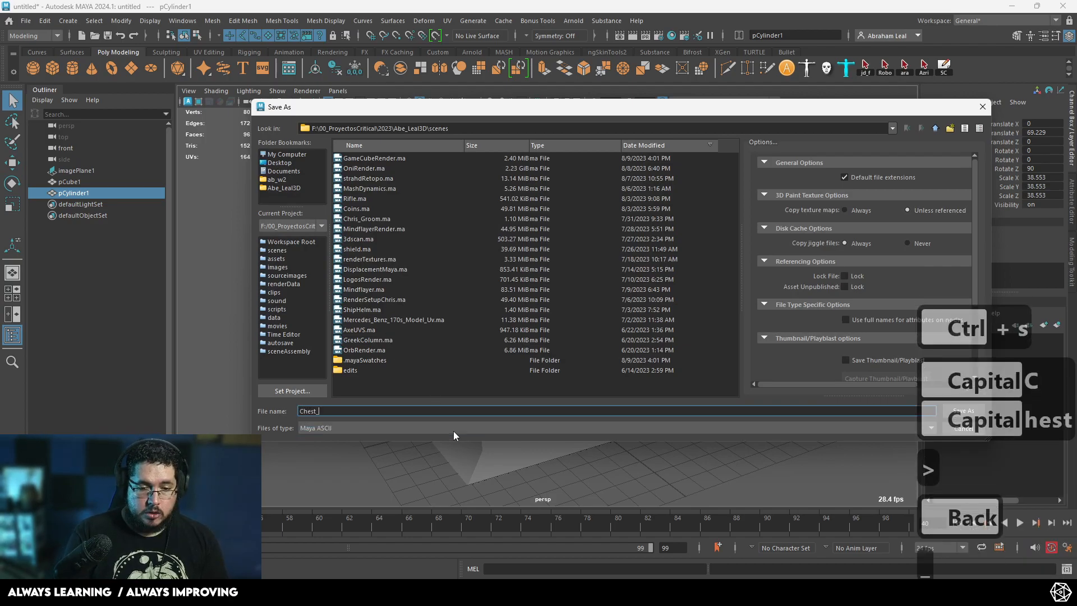
text(_001)
key(Return)
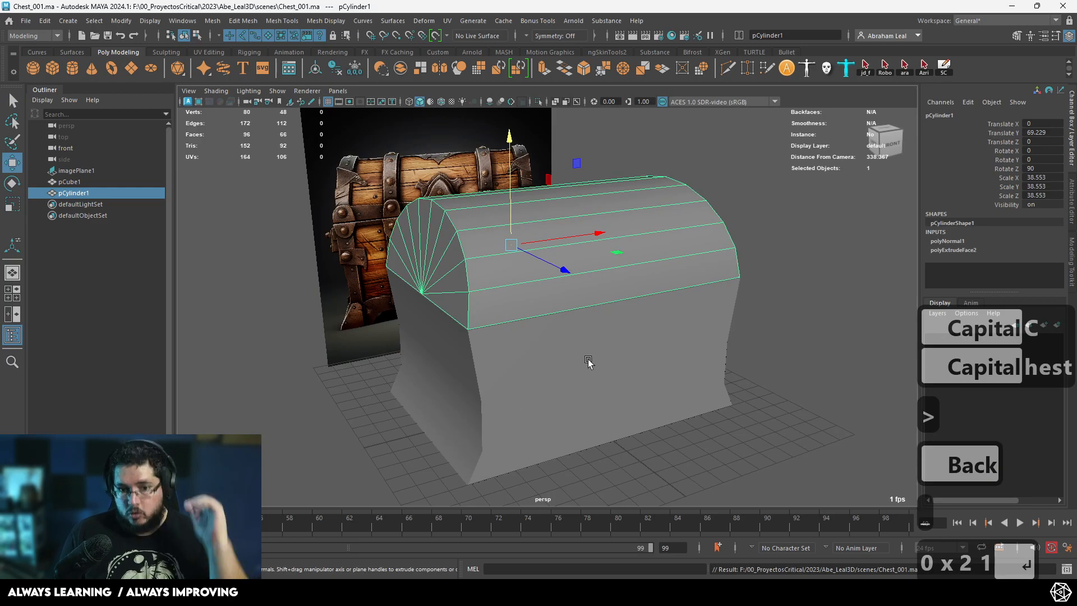
- Compare the lid's fan-shaped end caps with the reference chest and isolate the lid
alt+drag(582, 329, 571, 301)
right_drag(561, 247, 626, 226)
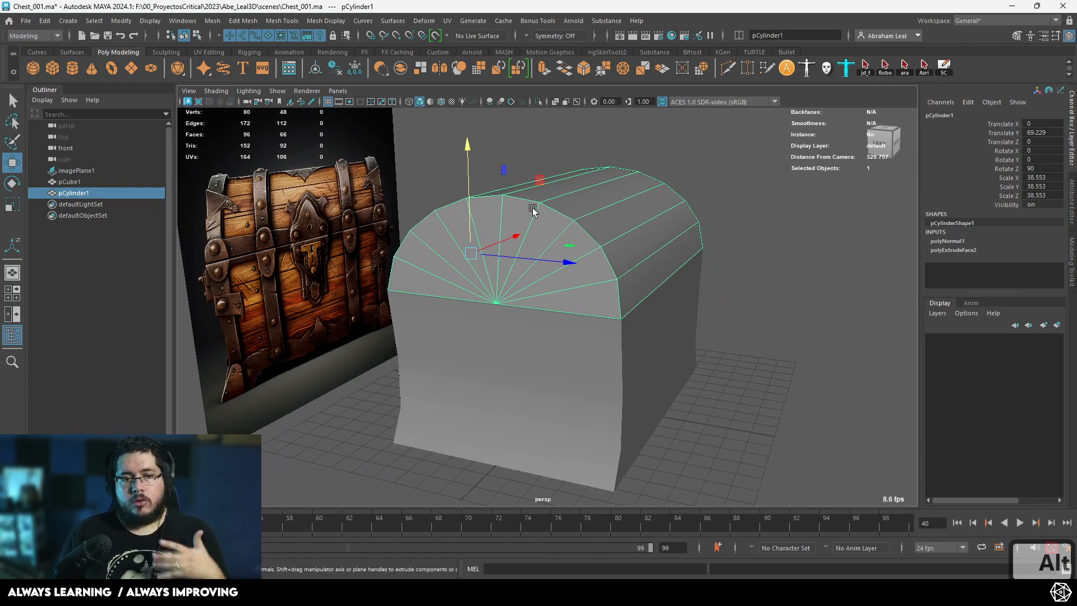
alt+drag(671, 242, 530, 245)
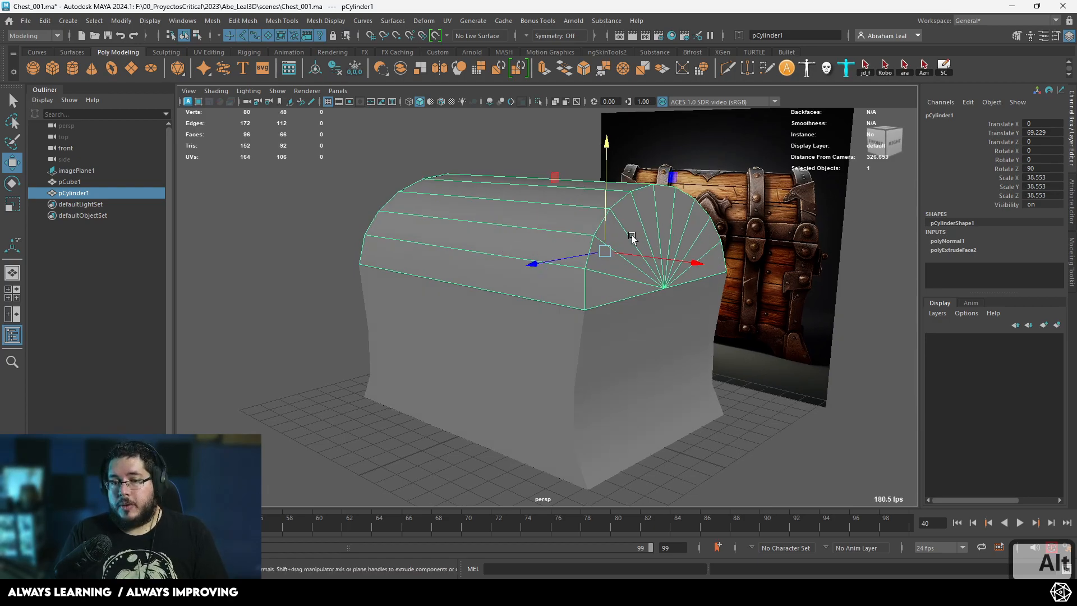
alt+drag(649, 231, 461, 225)
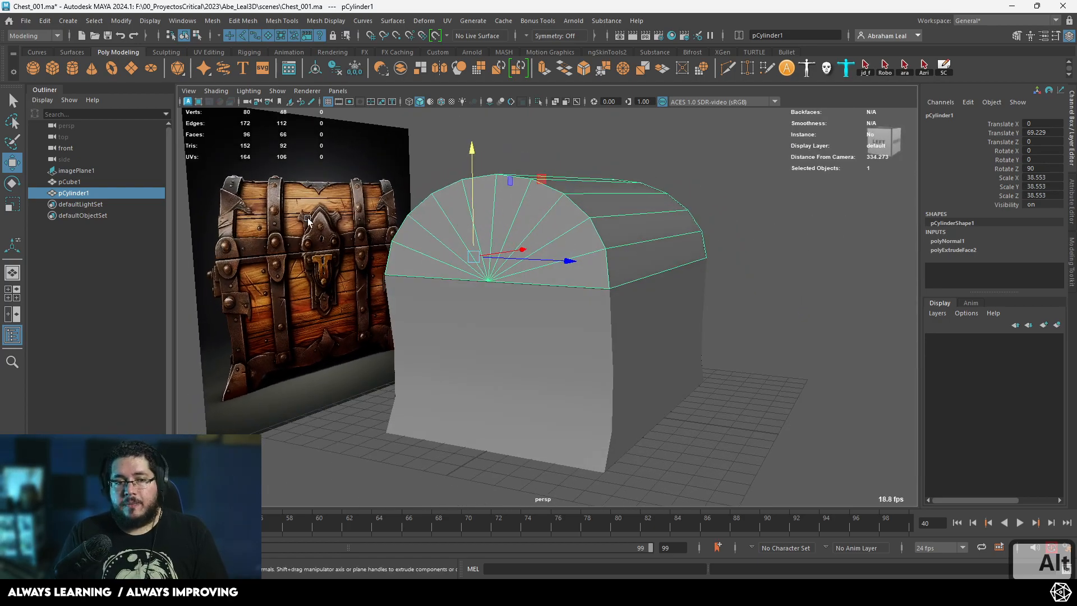
click(537, 102)
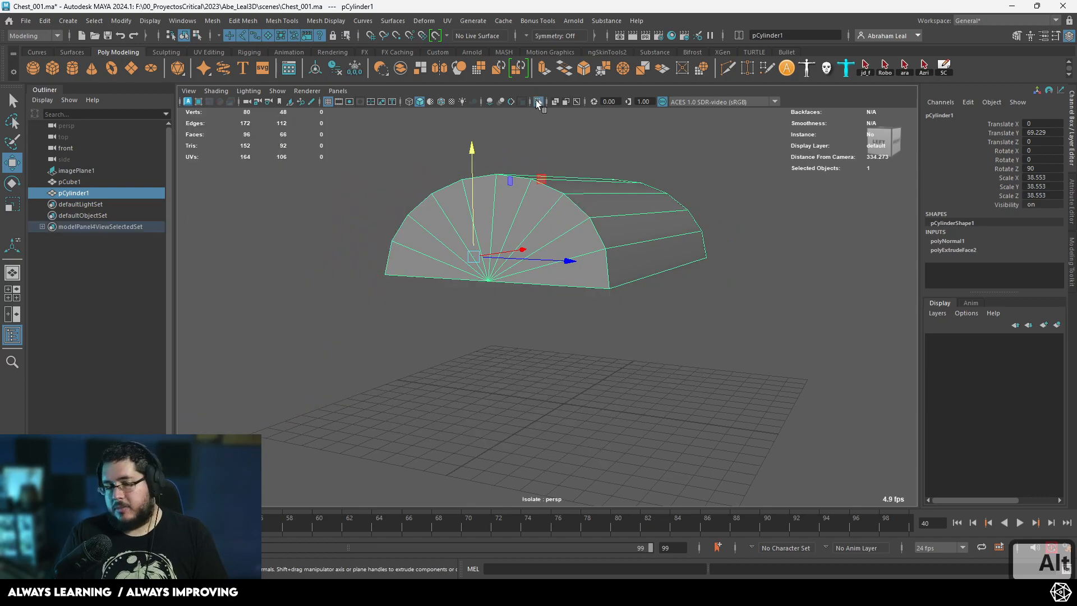
alt+drag(623, 241, 782, 313)
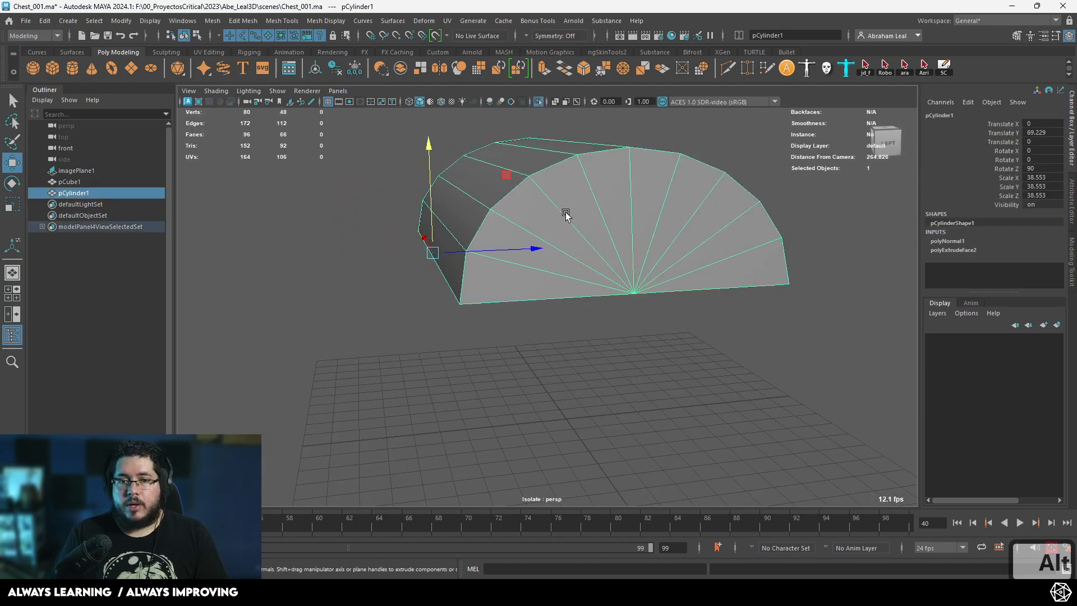
- Try to delete the lid's end-cap faces with a box selection in the side view
right_drag(573, 195, 571, 246)
click(511, 278)
key(q)
shift+click(511, 244)
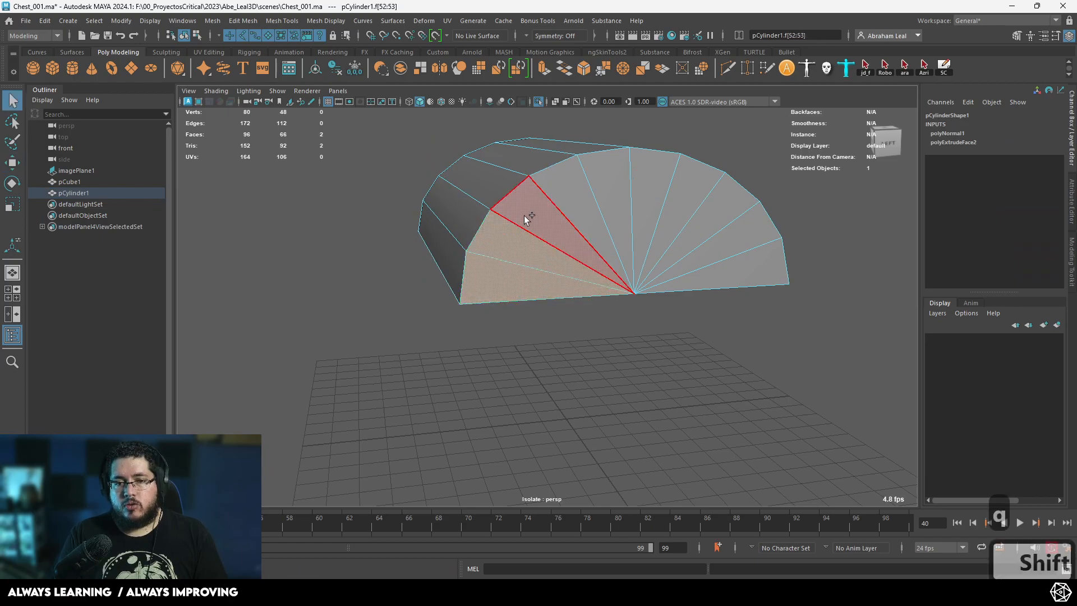
key(space)
drag(668, 258, 707, 250)
click(655, 251)
key(space)
key(f)
drag(694, 317, 391, 368)
key(BackSpace)
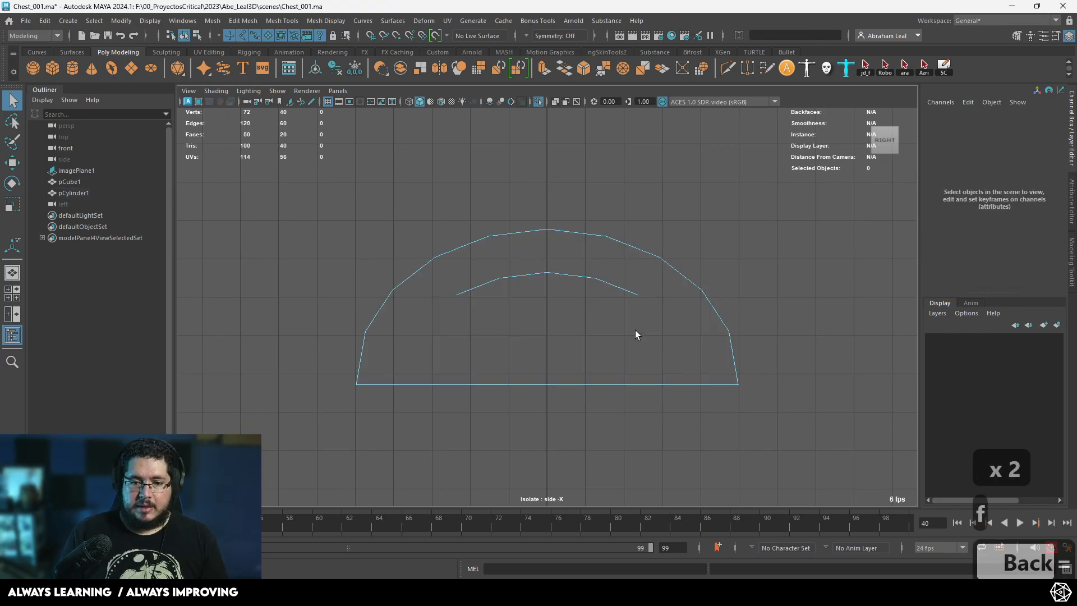
key(ctrl+z)
key(ctrl+z)
- Delete the triangular faces of the lid's end caps using a box selection around their centre in the side view
alt+drag(596, 307, 467, 318)
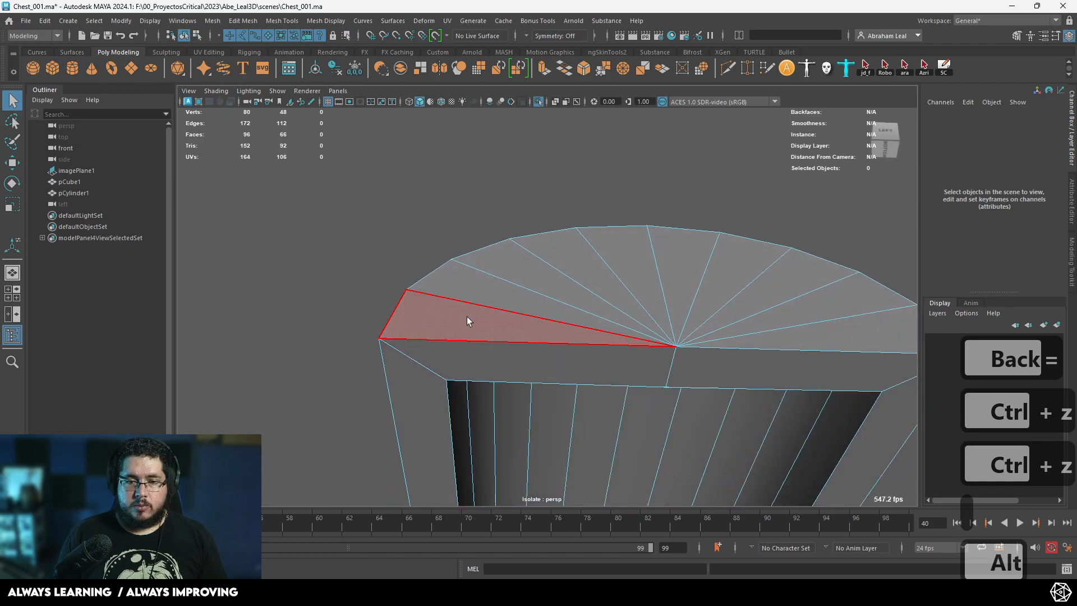
click(467, 317)
shift+click(503, 277)
scroll(622, 349, down, 4)
alt+drag(622, 349, 649, 395)
key(space)
drag(649, 395, 651, 409)
scroll(570, 335, down, 3)
scroll(594, 330, down, 1)
key(space)
drag(619, 321, 660, 324)
drag(599, 325, 498, 423)
key(BackSpace)
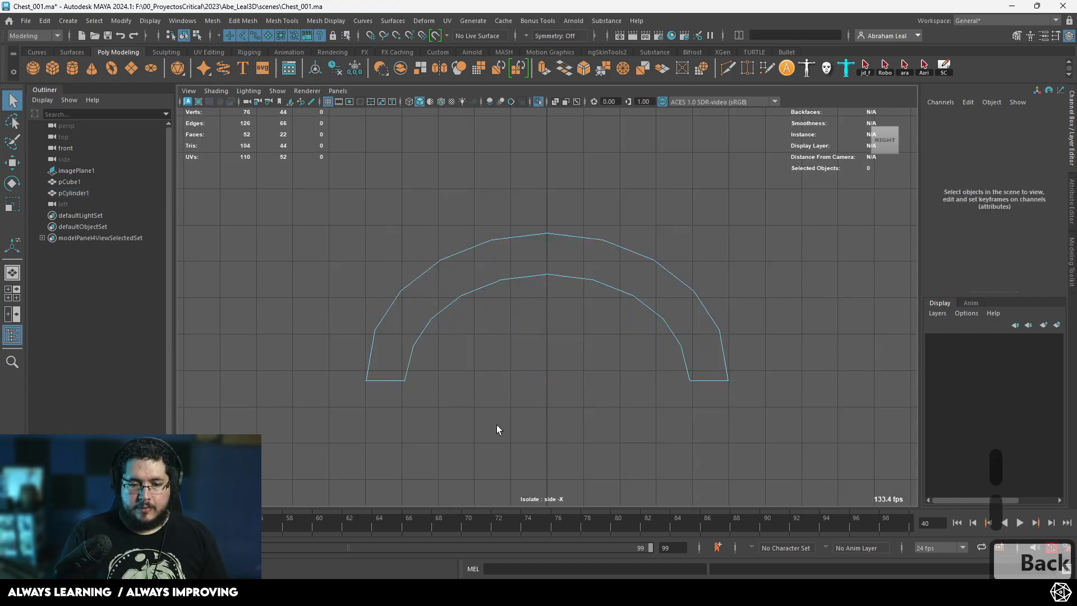
- Delete the lid's inner shell and bottom rim faces from the side view
drag(685, 295, 357, 492)
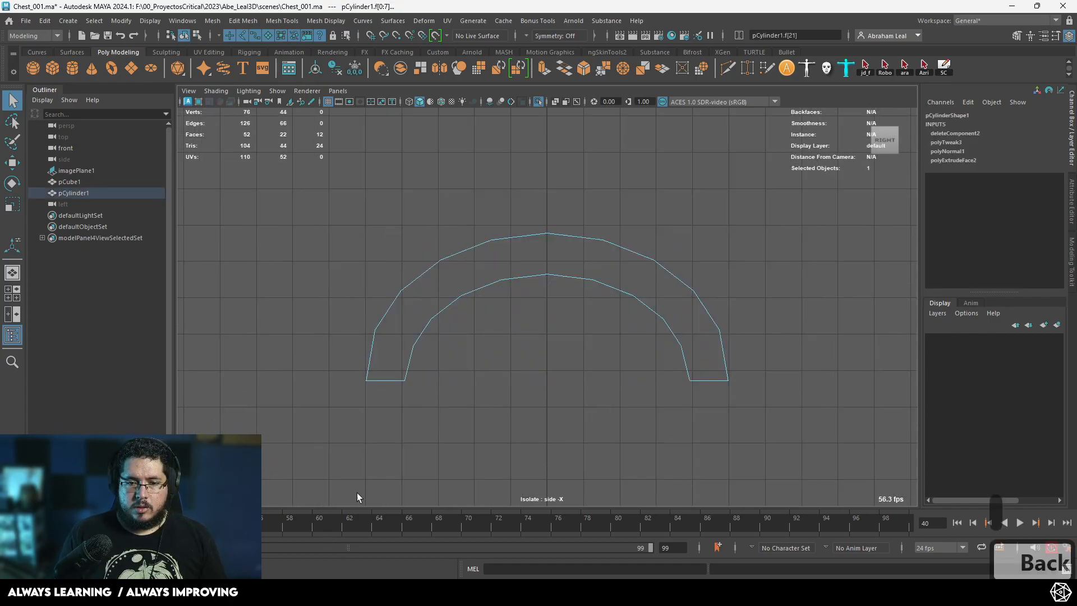
click(636, 285)
shift+drag(553, 278, 452, 347)
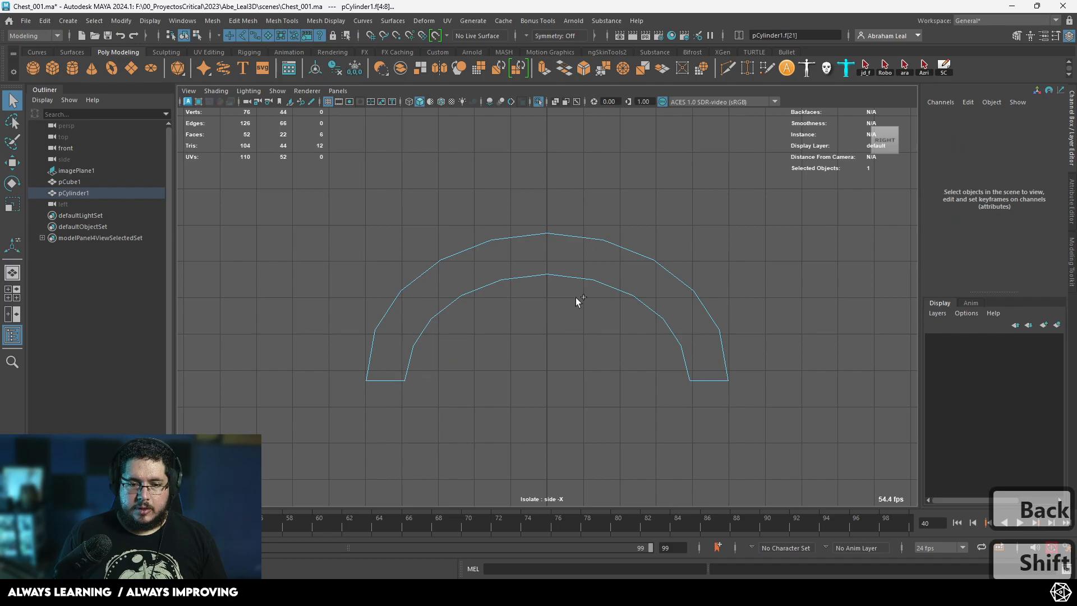
mouse_move(696, 302)
shift+mouse_down()
mouse_move(652, 406)
mouse_move(660, 396)
mouse_move(648, 358)
mouse_move(614, 298)
shift+mouse_up()
key(BackSpace)
key(BackSpace)
- Bridge the two lowest pairs of opposite border edges across the lid's open end in the shaded perspective view
key(space)
key(5)
right_drag(512, 259, 510, 203)
click(496, 359)
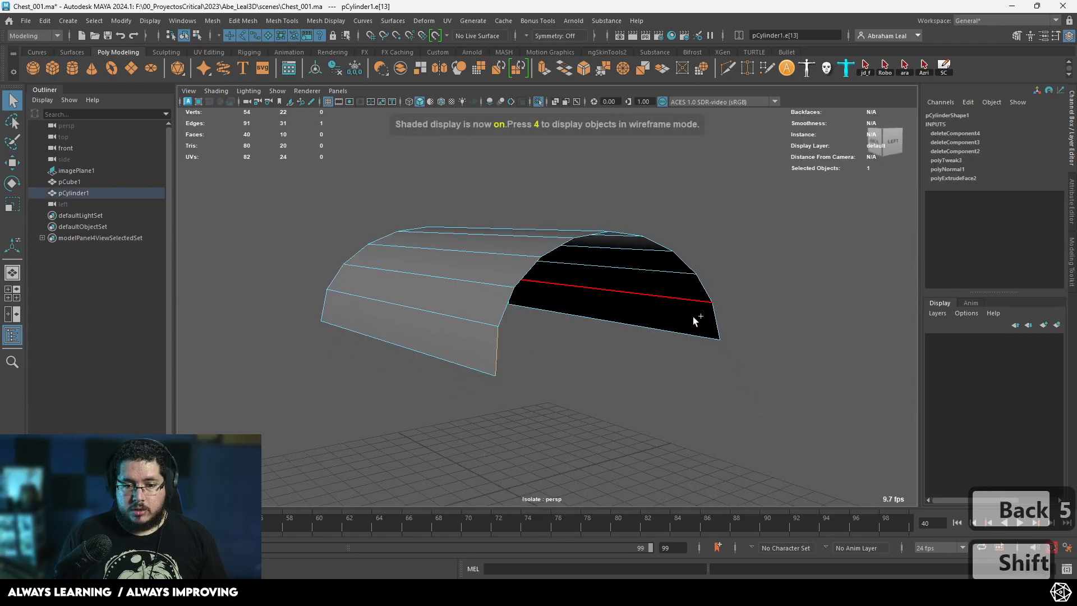
click(565, 66)
click(508, 307)
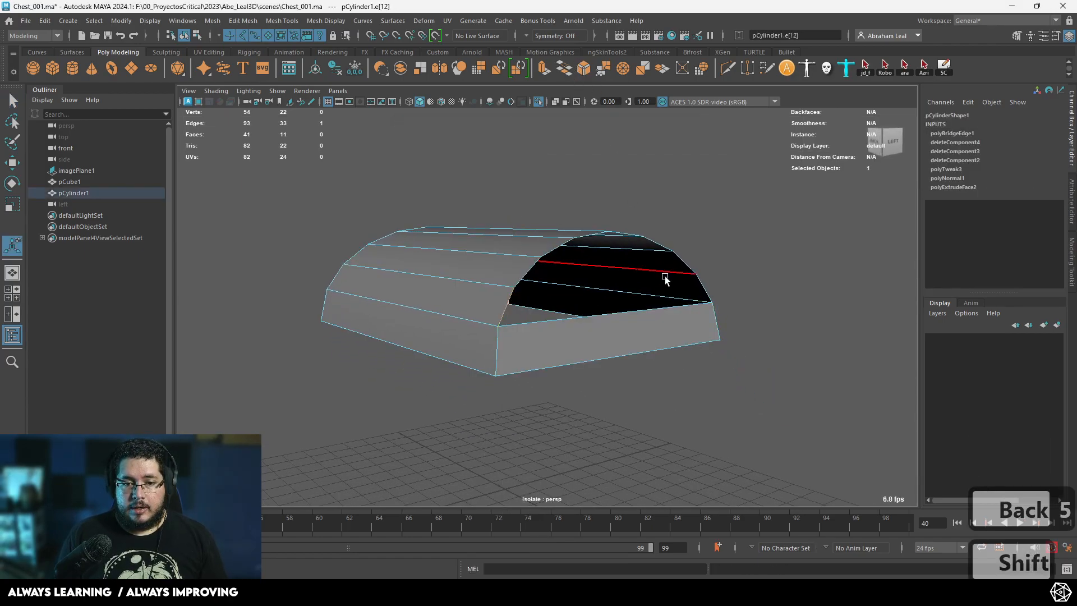
shift+click(703, 292)
key(g)
- Bridge the third and fourth pairs of opposite edges up the same open end of the lid
click(527, 273)
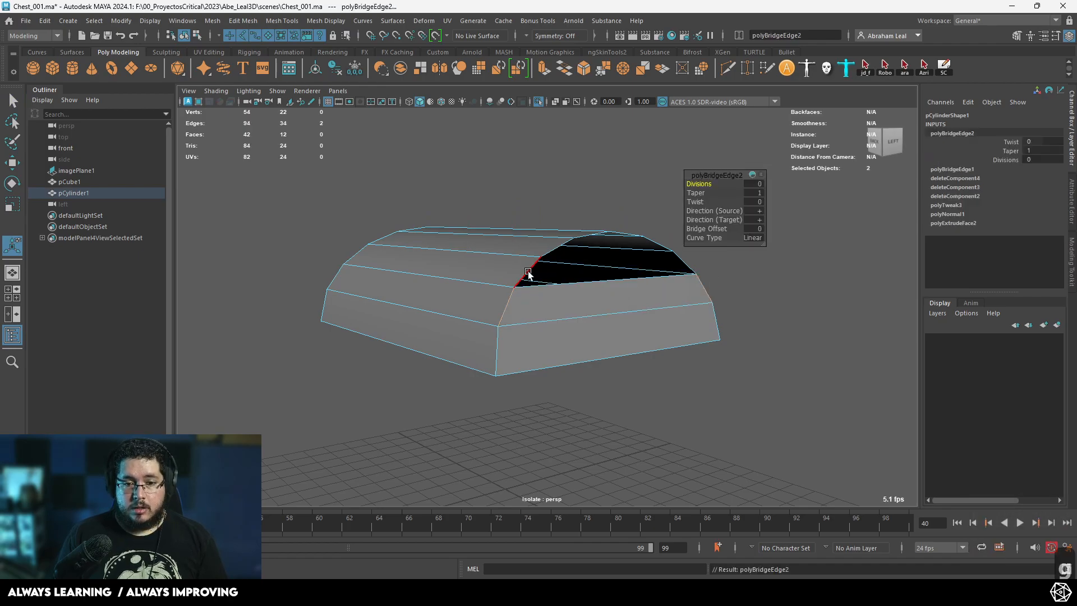
shift+click(690, 265)
key(g)
click(657, 244)
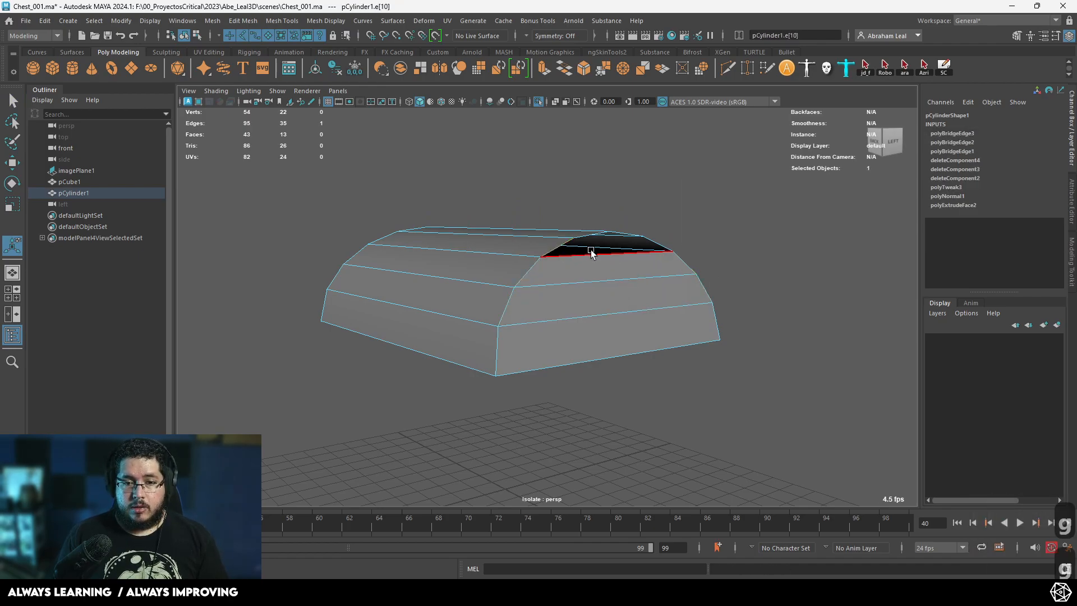
shift+click(656, 245)
key(g)
alt+drag(656, 241, 532, 332)
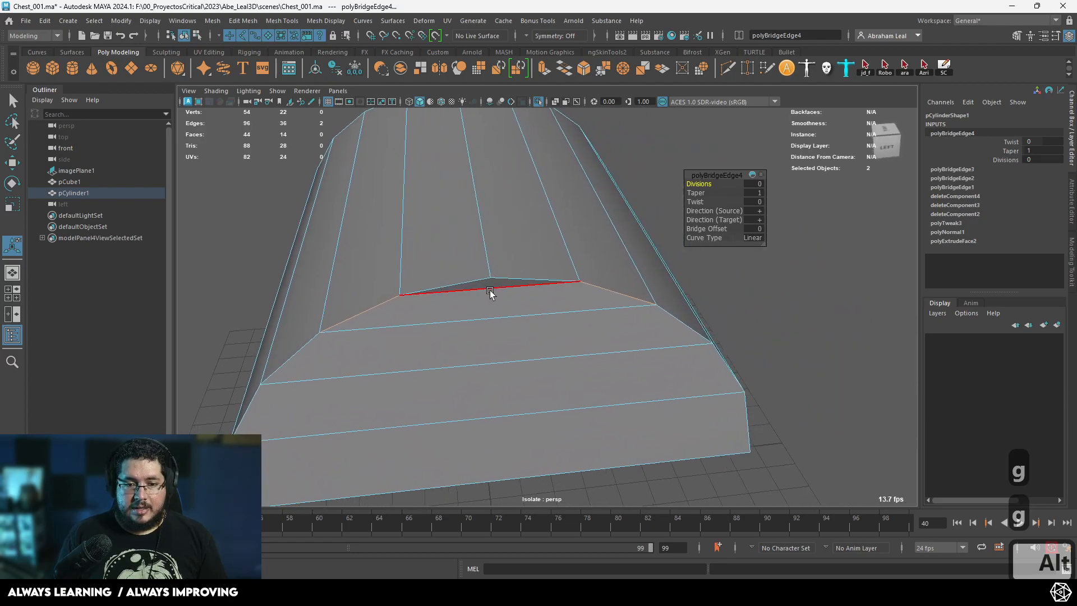
alt+drag(499, 285, 483, 186)
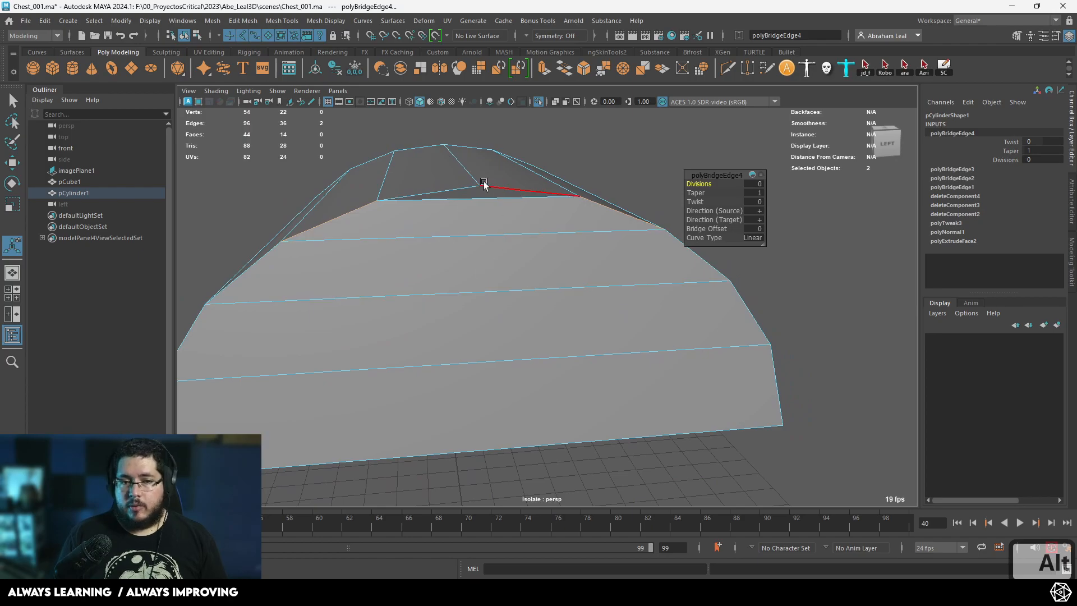
- Add an edge loop at 50% across the bridged end cap and merge its top vertex with the lid's border vertex above
click(721, 71)
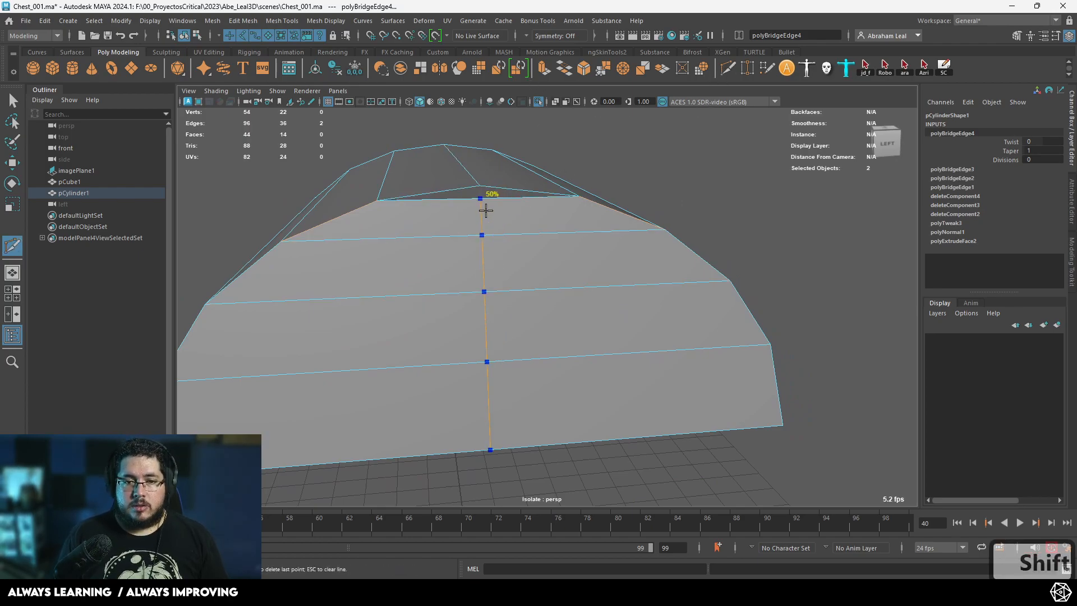
ctrl+shift+click(485, 209)
alt+middle_drag(488, 199, 515, 264)
scroll(513, 266, up, 3)
key(q)
right_drag(508, 273, 474, 262)
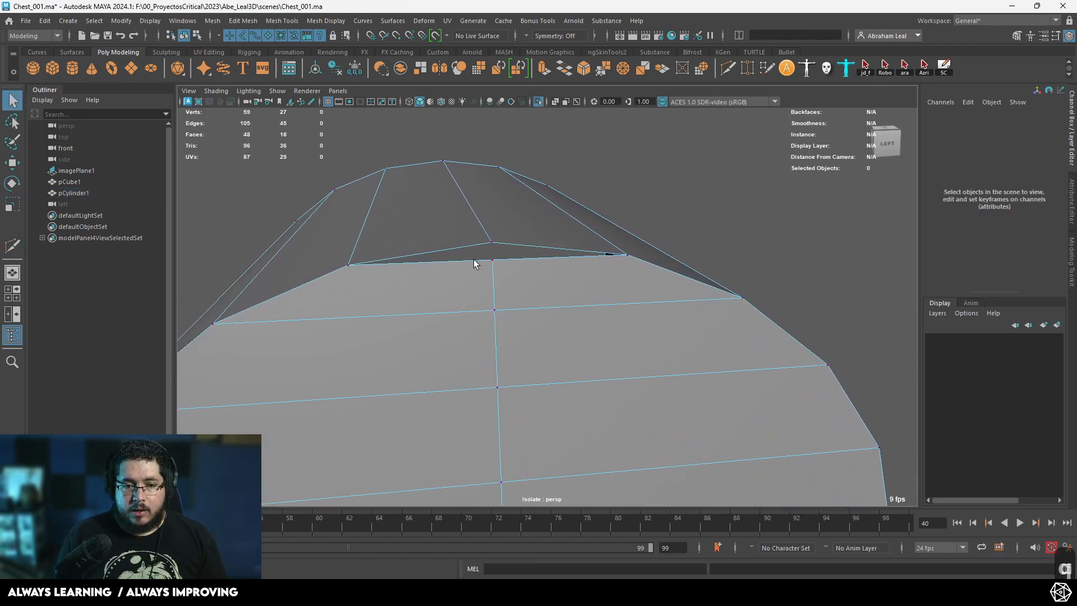
click(493, 261)
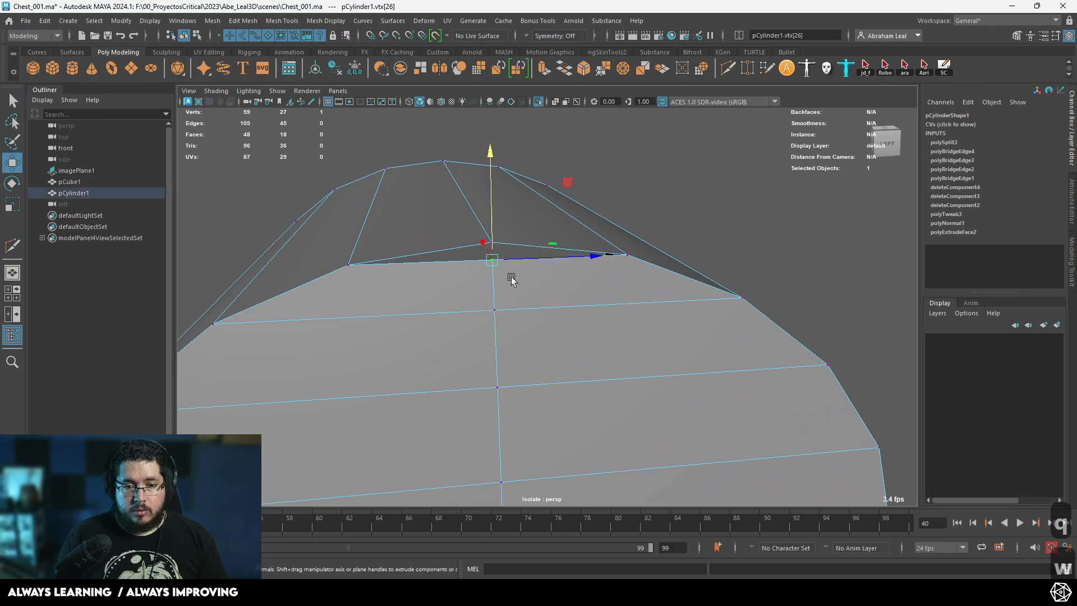
key(w)
drag(492, 260, 464, 272)
click(623, 69)
- Select the whole lid as an object and open the Mirror options
alt+right_drag(566, 216, 512, 216)
alt+drag(269, 219, 392, 221)
alt+right_drag(392, 221, 364, 221)
click(577, 190)
alt+drag(667, 202, 606, 274)
click(533, 303)
shift+right_drag(526, 244, 584, 382)
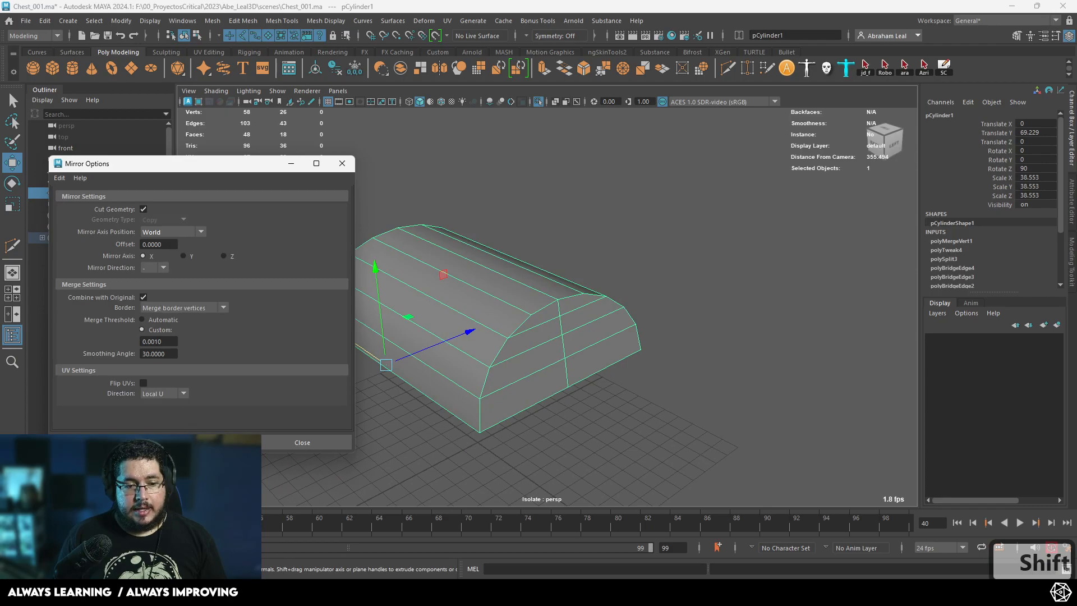
- Try to mirror the lid across the world X axis in the negative direction, with Cut Geometry enabled
click(201, 442)
alt+drag(466, 353, 539, 344)
key(ctrl+z)
- Freeze the lid's transformations
click(608, 219)
alt+drag(561, 236, 503, 276)
click(504, 276)
- Mirror the lid across the world X axis with the mirror direction reversed, merging the border vertices
click(201, 441)
alt+drag(465, 358, 517, 351)
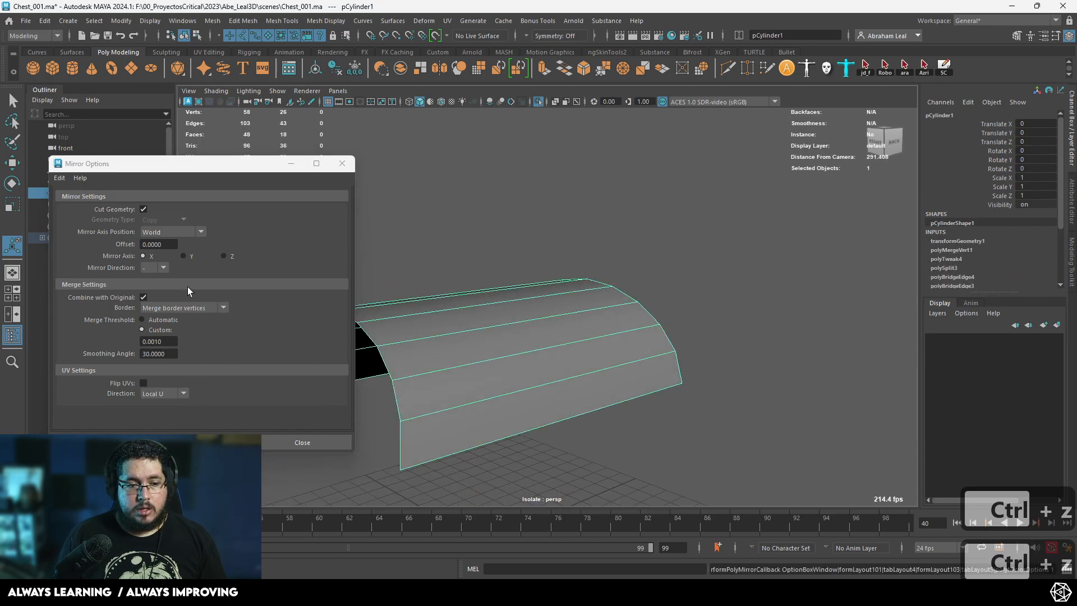
click(153, 267)
click(202, 442)
alt+drag(512, 388, 651, 348)
right_drag(653, 258, 655, 224)
right_drag(610, 284, 665, 210)
click(669, 210)
click(342, 165)
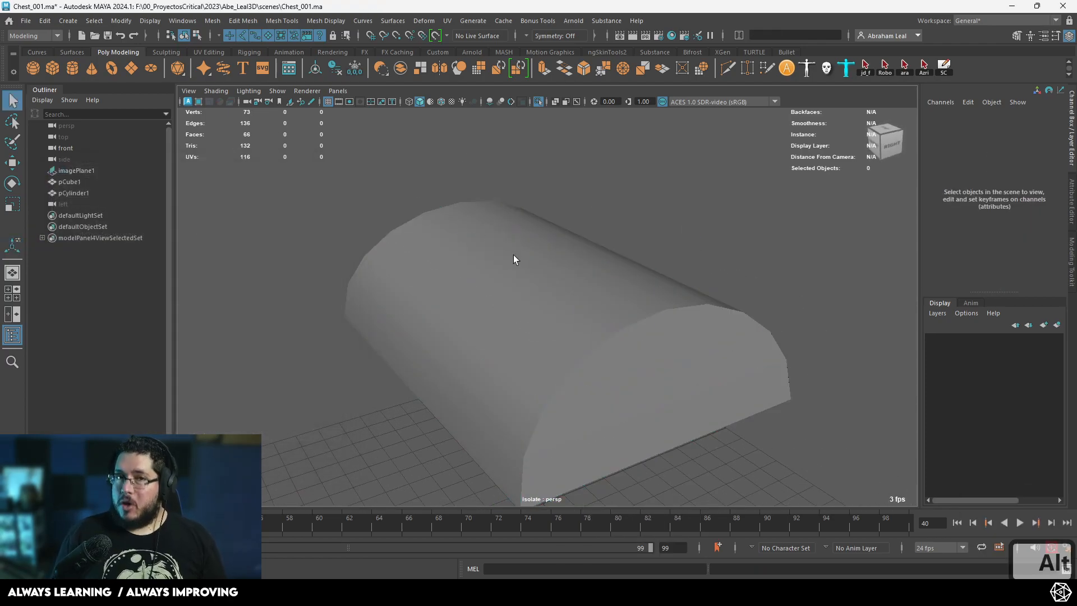
- Detach both end caps from the lid along their curved border edges
click(585, 356)
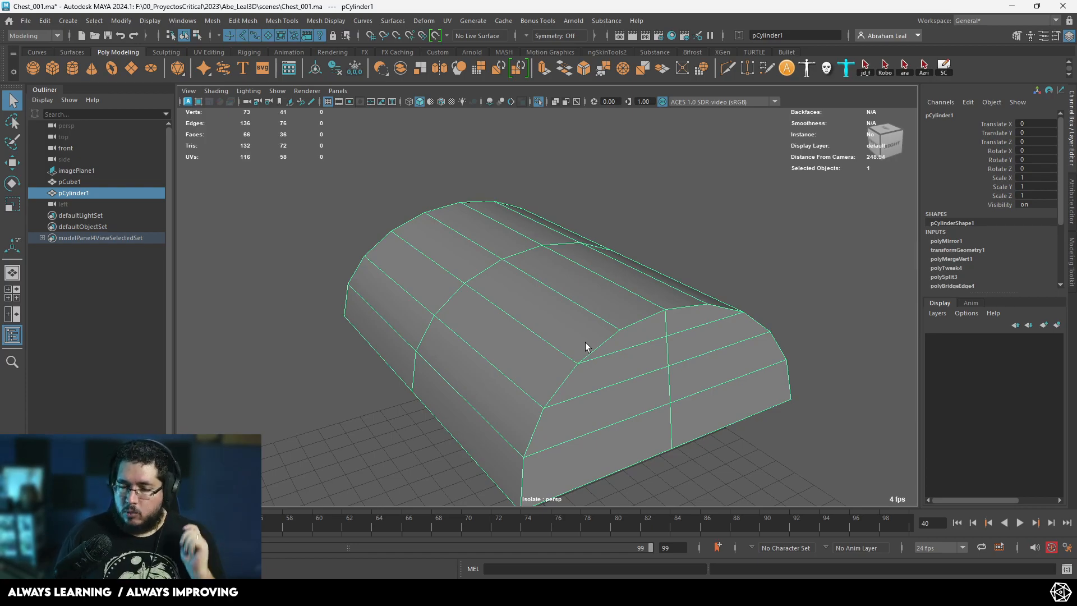
alt+middle_drag(637, 440, 613, 359)
scroll(614, 359, up, 2)
alt+drag(613, 364, 626, 359)
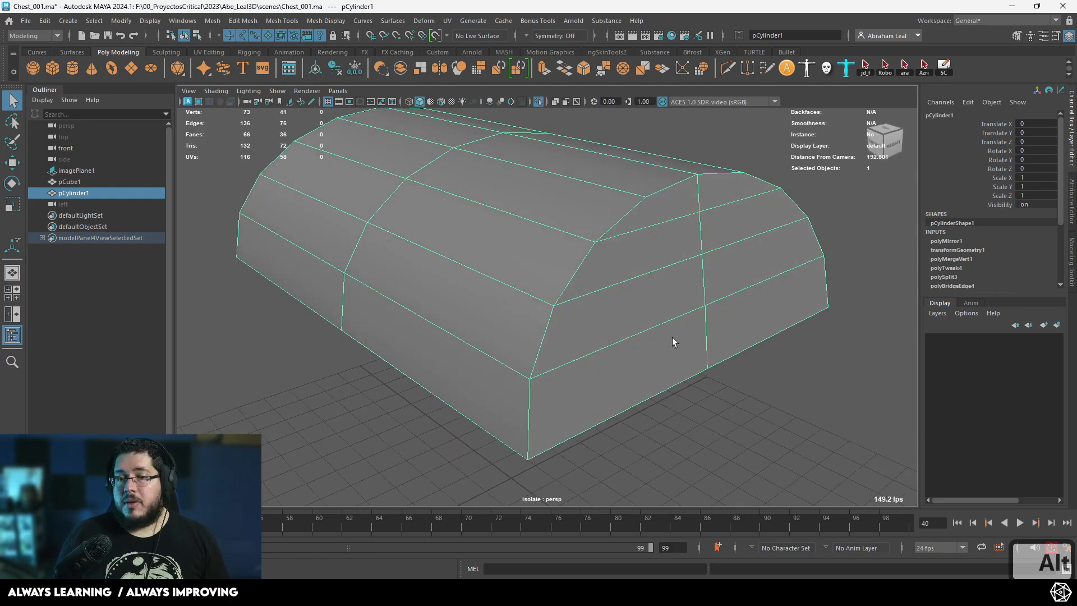
alt+drag(673, 341, 630, 320)
right_drag(656, 303, 654, 227)
click(557, 289)
alt+drag(557, 288, 690, 301)
shift+double_click(595, 305)
shift+click(724, 244)
shift+double_click(520, 346)
alt+drag(520, 345, 463, 197)
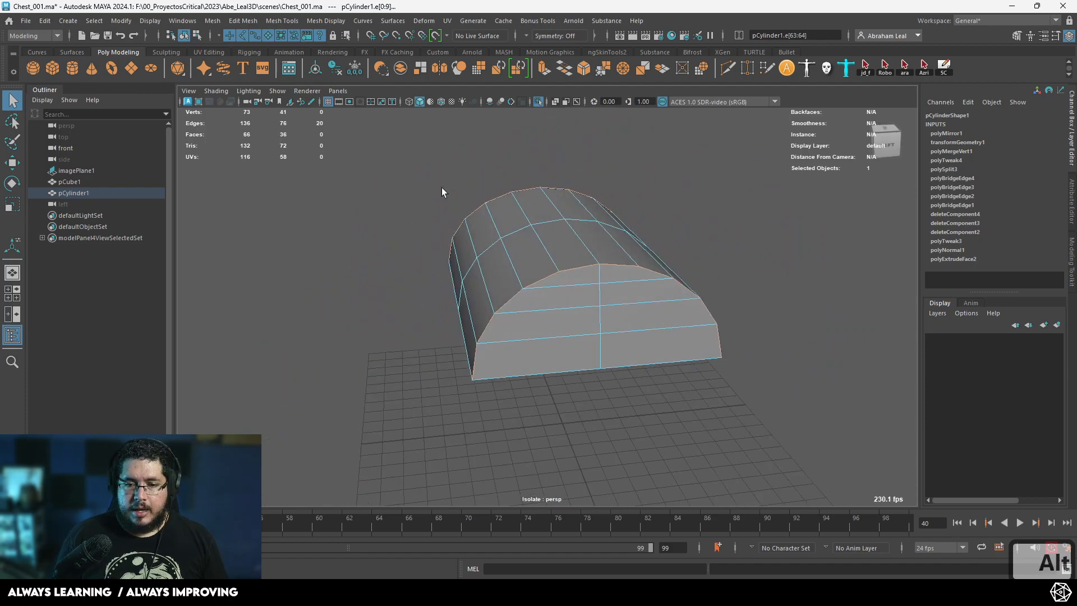
click(240, 22)
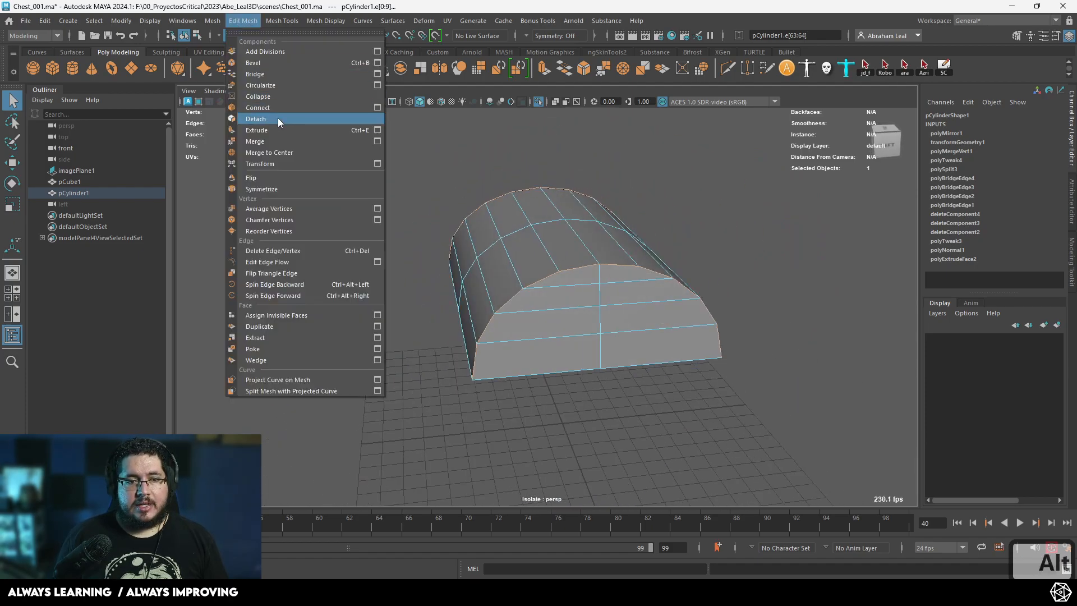
click(277, 119)
- Separate the lid into individual objects for the curved shell and the two end caps
alt+drag(580, 271, 616, 247)
right_drag(616, 247, 671, 231)
alt+drag(584, 282, 644, 278)
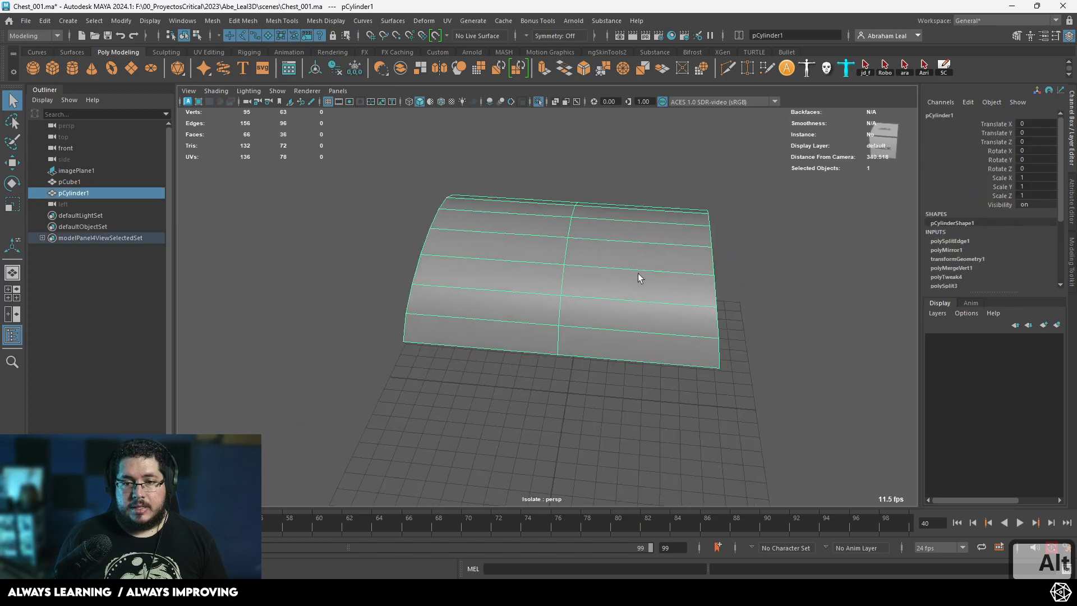
click(213, 23)
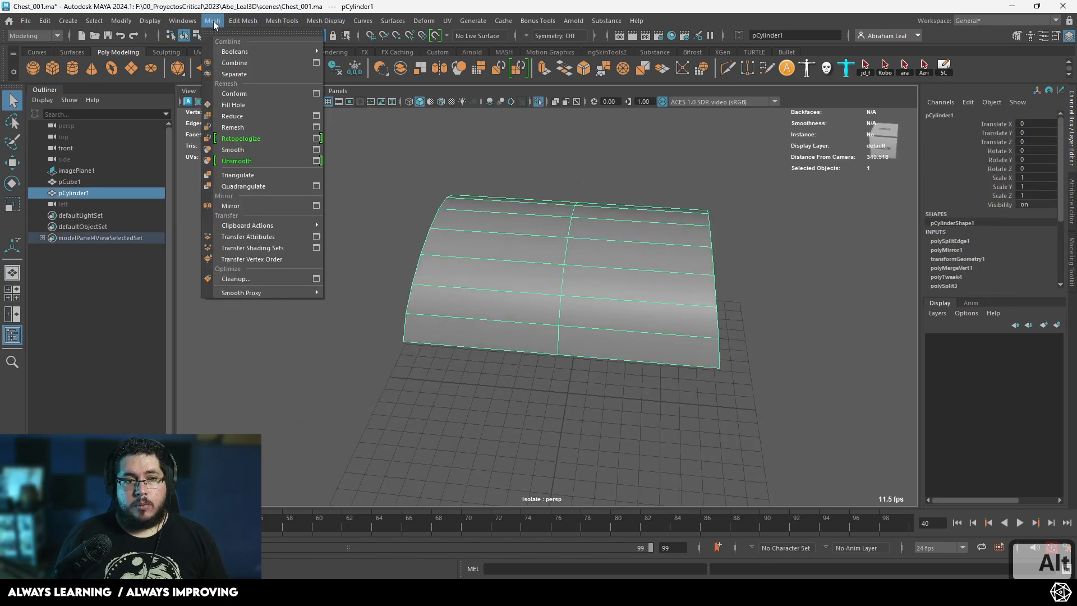
click(240, 76)
- Delete the middle edge loop running across the lid's curved shell
alt+drag(424, 258, 586, 318)
click(542, 282)
right_drag(575, 258, 568, 217)
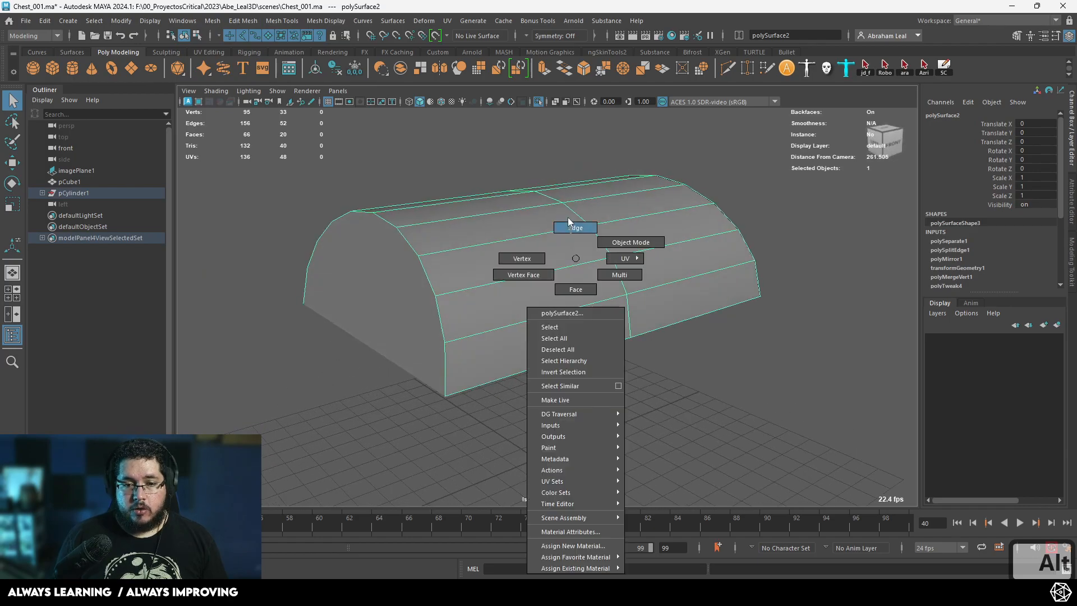
click(561, 311)
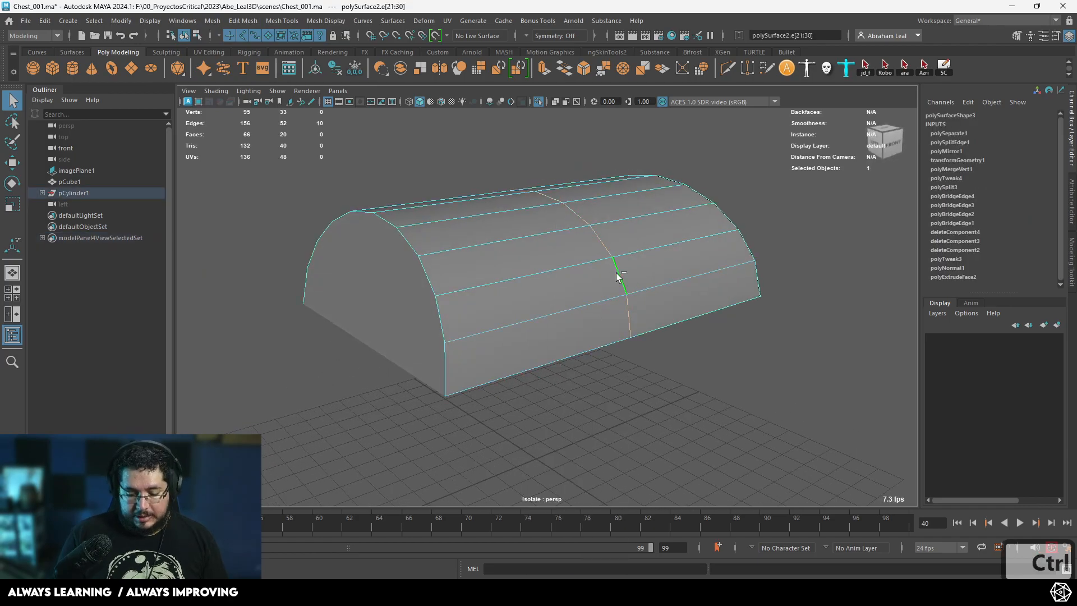
key(ctrl+BackSpace)
- Detach the curved shell along all its lengthwise edges so that each strip forms its own plank
click(592, 296)
alt+drag(583, 280, 518, 280)
shift+click(531, 245)
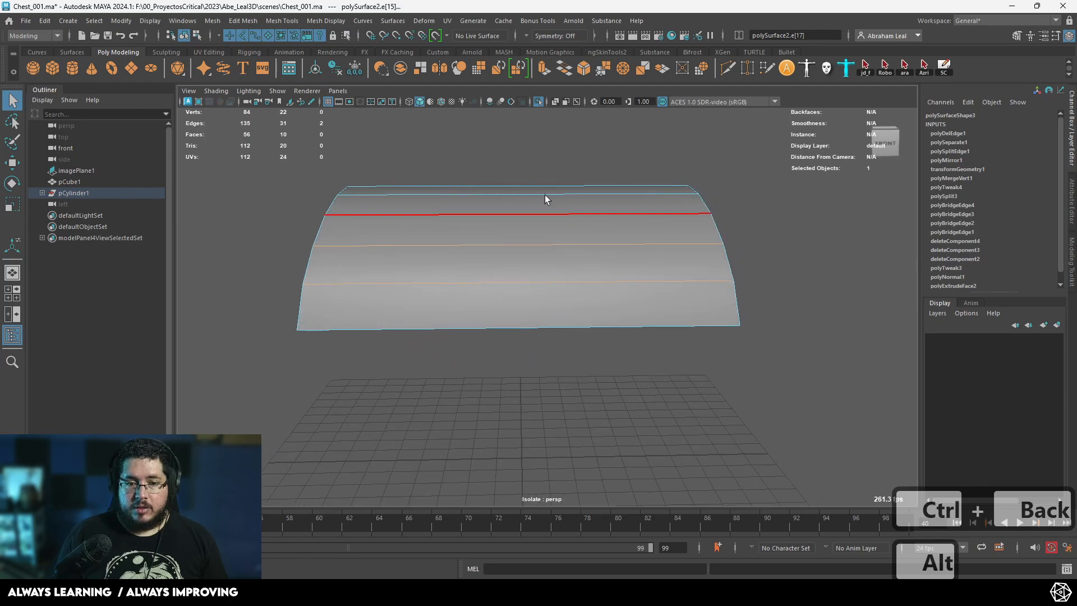
alt+drag(465, 453, 513, 322)
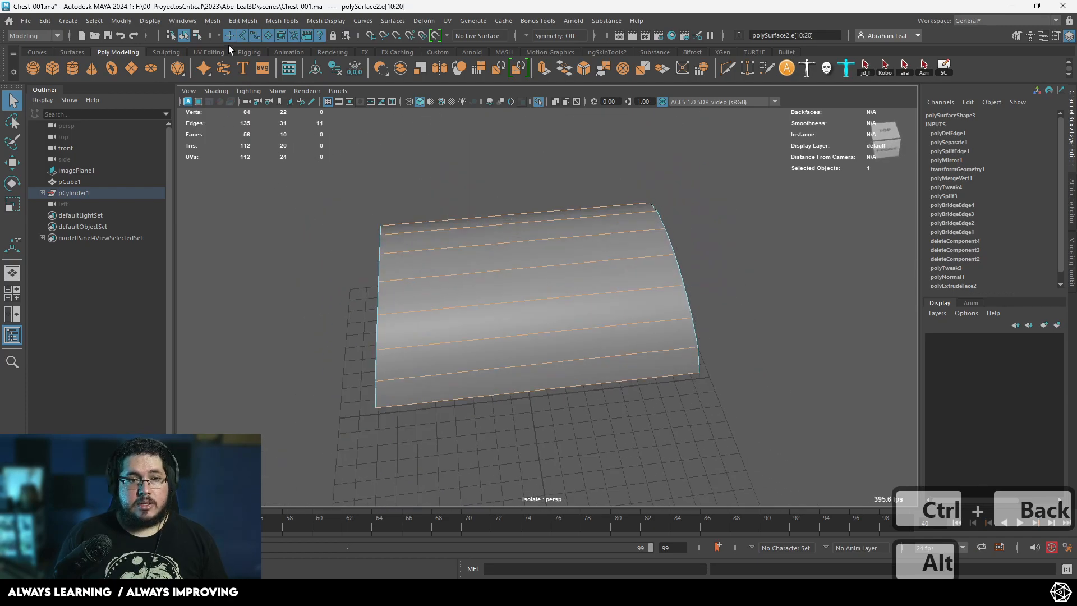
click(243, 21)
click(269, 121)
alt+drag(555, 238, 681, 227)
right_drag(673, 225, 697, 180)
click(698, 180)
- Separate the curved shell into individual plank objects and select single planks to check them
alt+drag(505, 270, 592, 274)
click(553, 321)
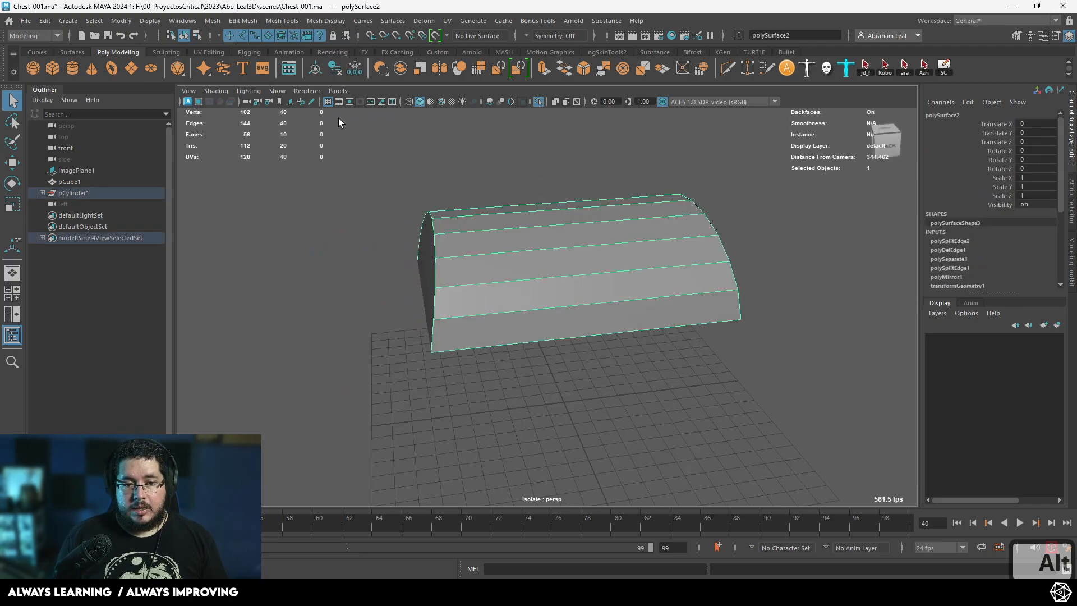
click(212, 21)
click(246, 75)
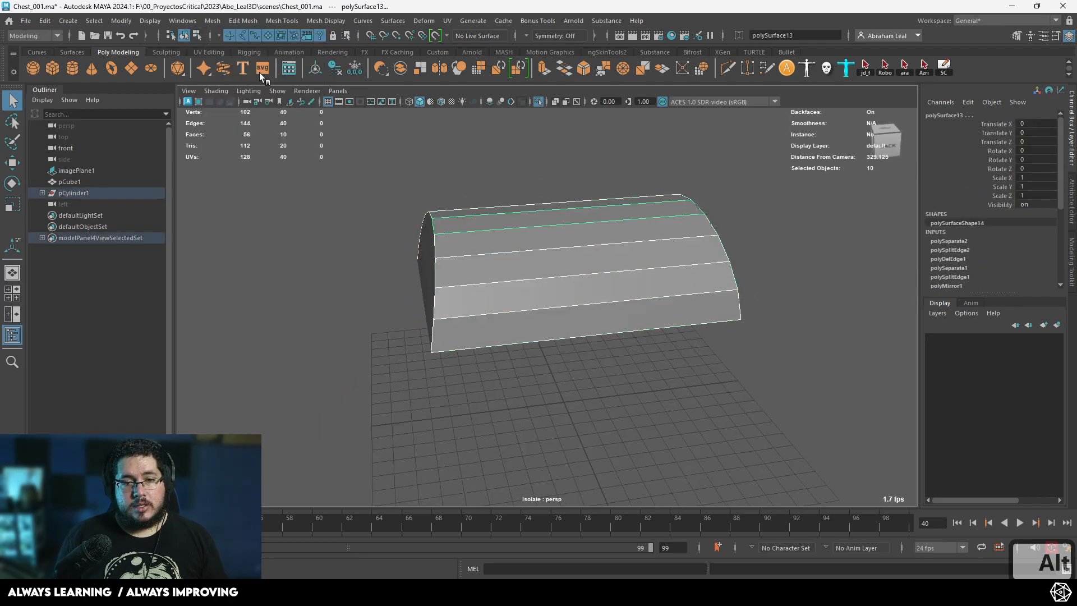
alt+drag(504, 281, 648, 292)
click(648, 291)
click(550, 252)
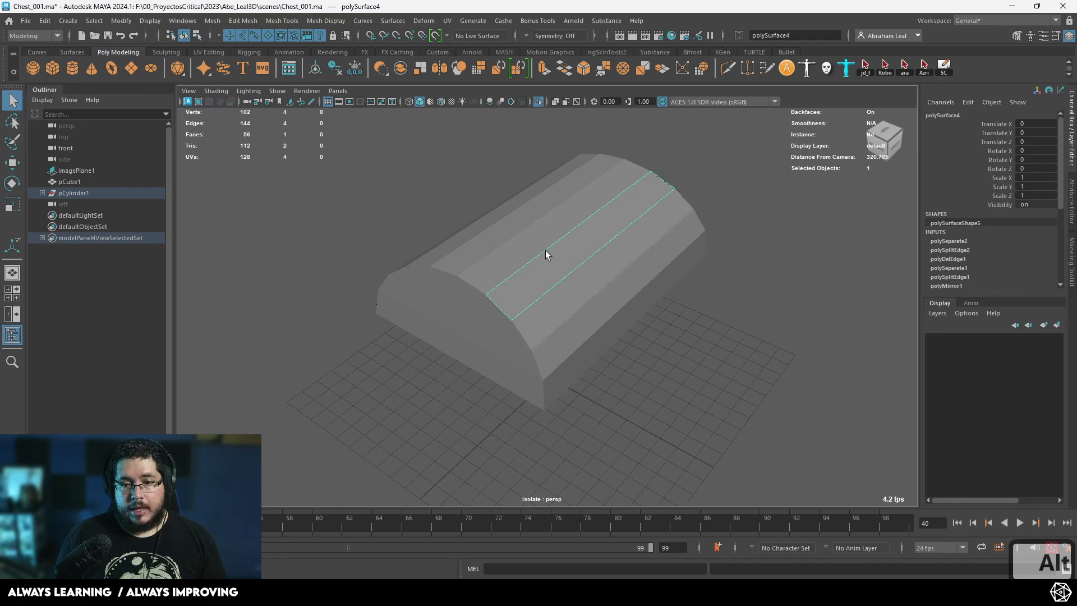
alt+drag(689, 334, 561, 312)
- Extrude the faces of all the separated planks with a Local Translate Z of about -3.5
click(573, 154)
drag(574, 154, 628, 349)
key(ctrl+e)
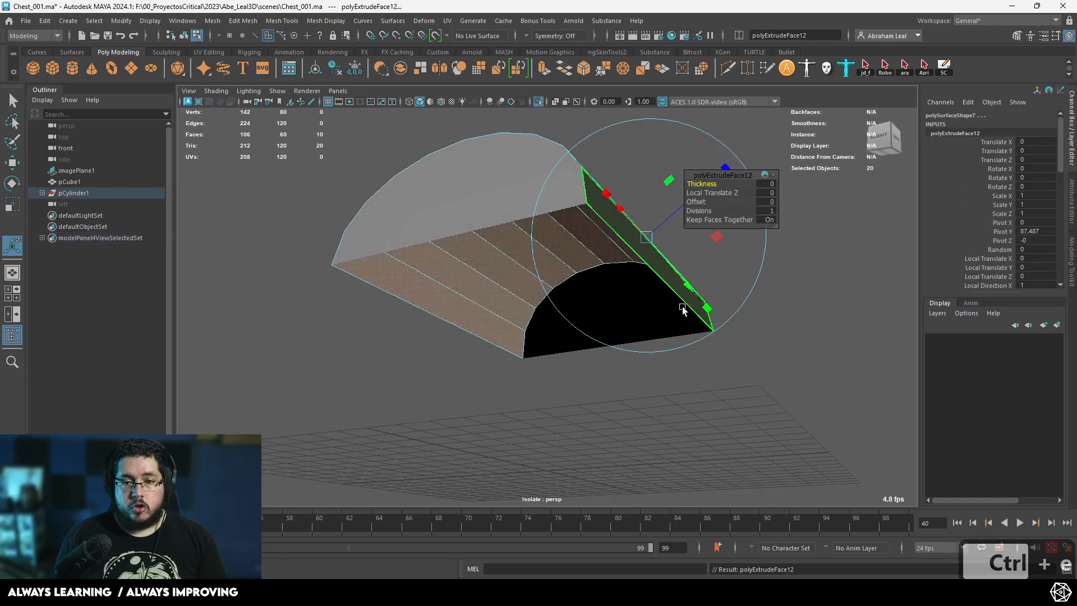
alt+drag(683, 308, 601, 279)
drag(634, 233, 529, 314)
alt+right_drag(529, 315, 611, 370)
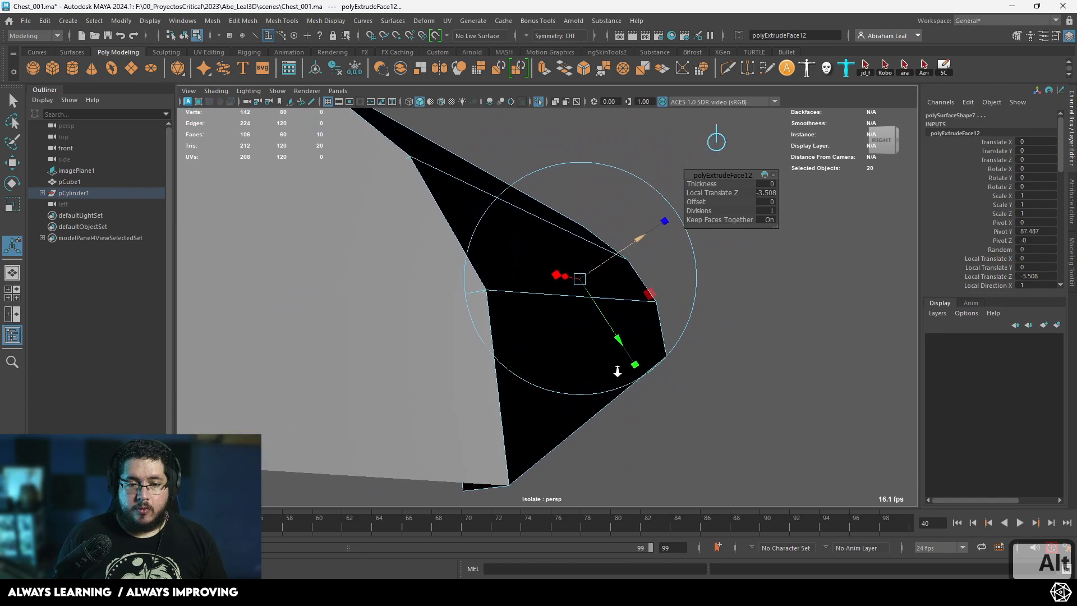
- Undo the plank extrusion and the separation, back to the single curved shell object
key(ctrl+z)
key(ctrl+z)
key(ctrl+z)
key(ctrl+z)
key(ctrl+z)
key(ctrl+z)
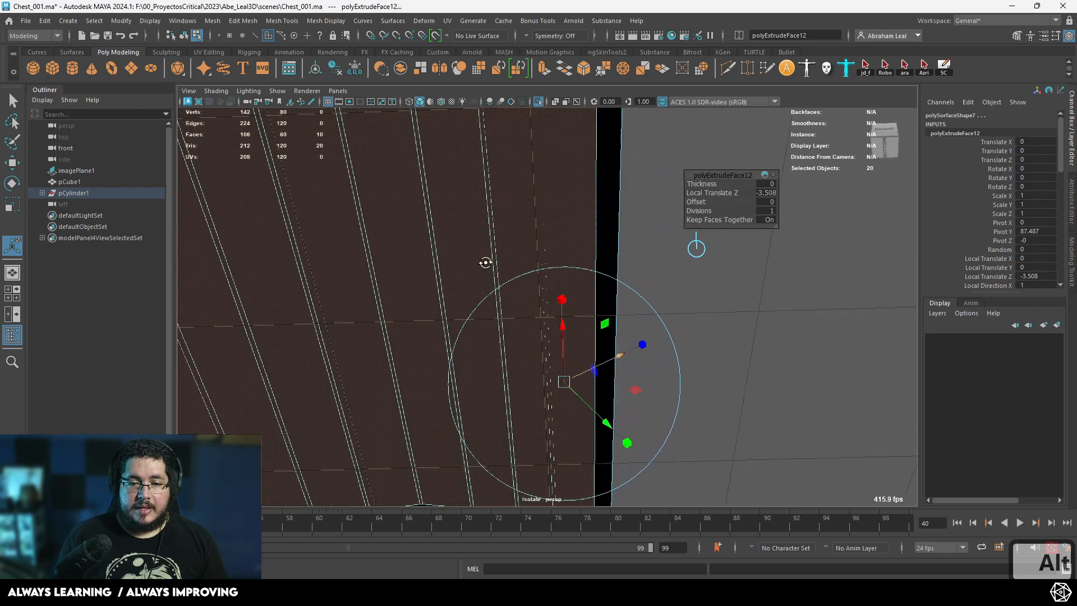
key(ctrl+z)
key(ctrl+z)
key(ctrl+z)
key(ctrl+z)
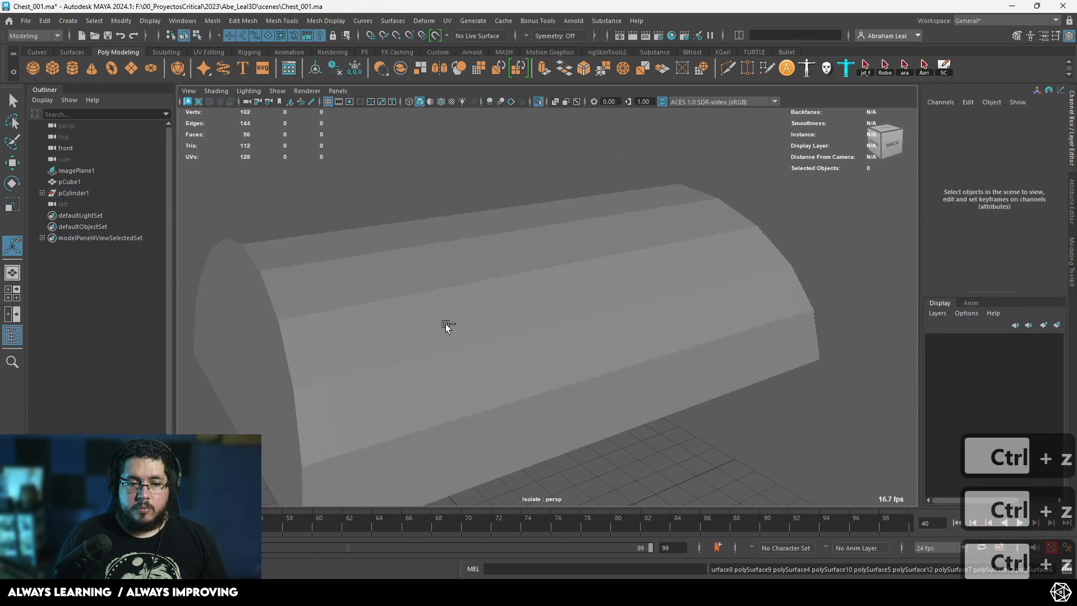
key(ctrl+z)
key(ctrl+z)
key(ctrl+z)
key(ctrl+z)
key(ctrl+z)
key(ctrl+z)
key(ctrl+z)
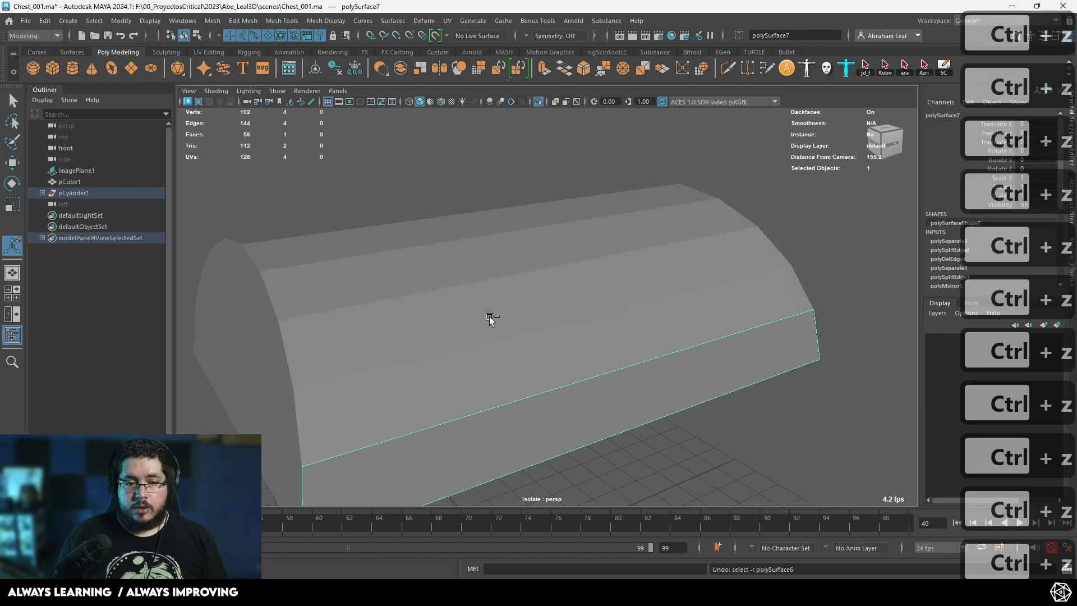
alt+drag(489, 316, 396, 260)
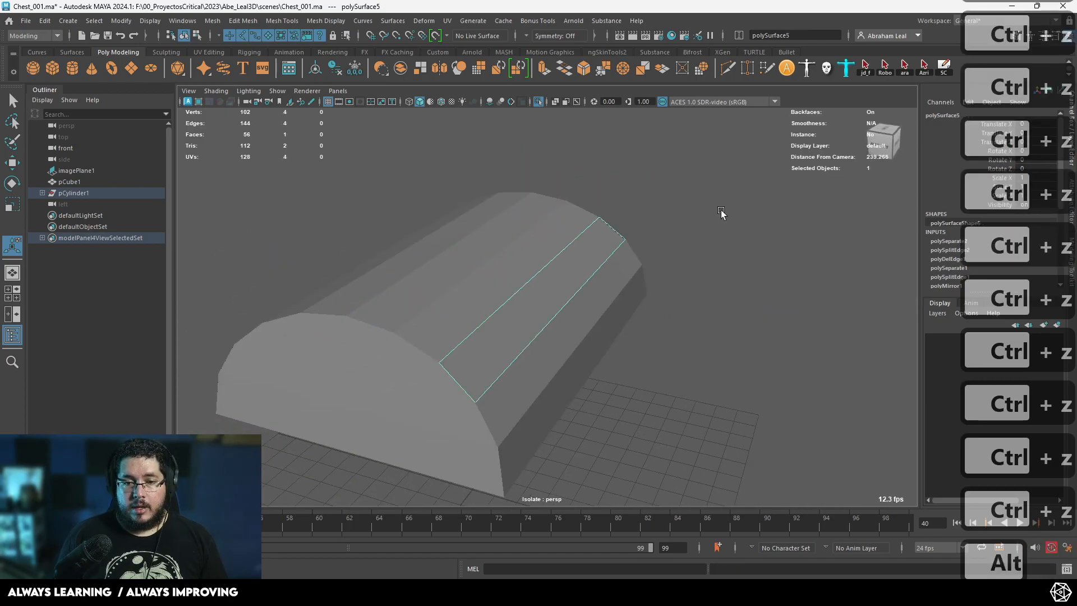
key(ctrl+z)
key(ctrl+z)
key(ctrl+z)
key(ctrl+z)
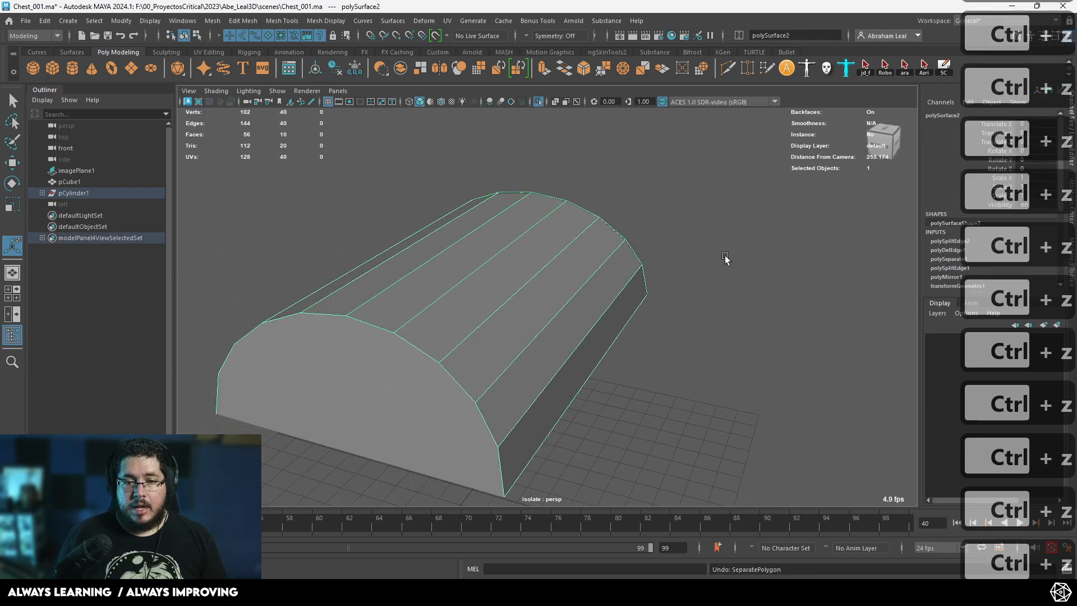
- Isolate the curved shell and extrude all its faces with Keep Faces Together turned off
click(537, 102)
alt+drag(603, 252, 566, 245)
click(536, 102)
right_drag(547, 258, 550, 289)
scroll(557, 278, down, 4)
double_click(557, 278)
alt+drag(533, 381, 571, 358)
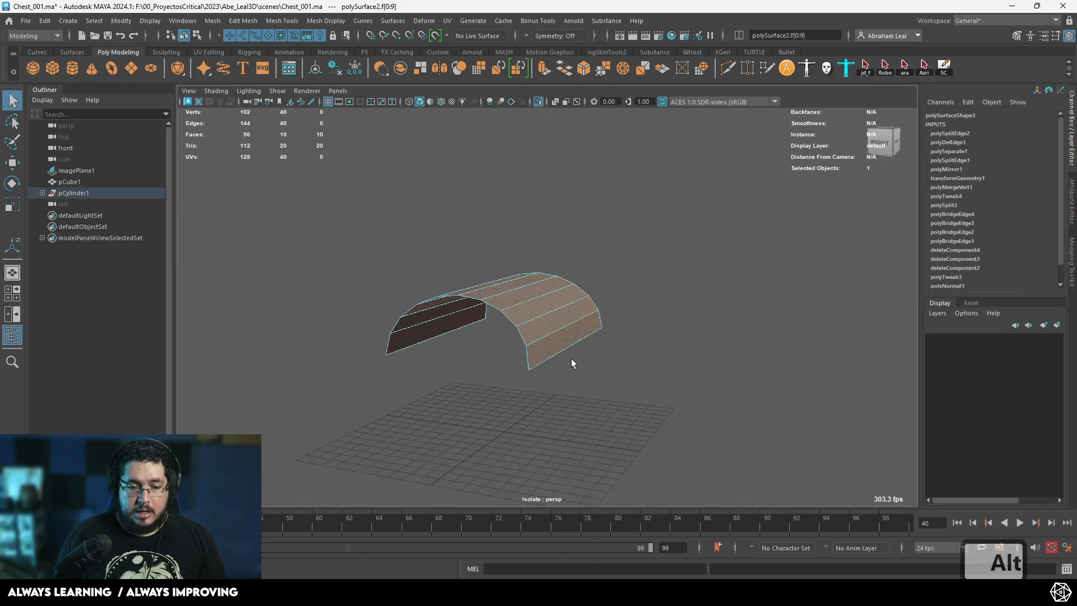
key(ctrl+e)
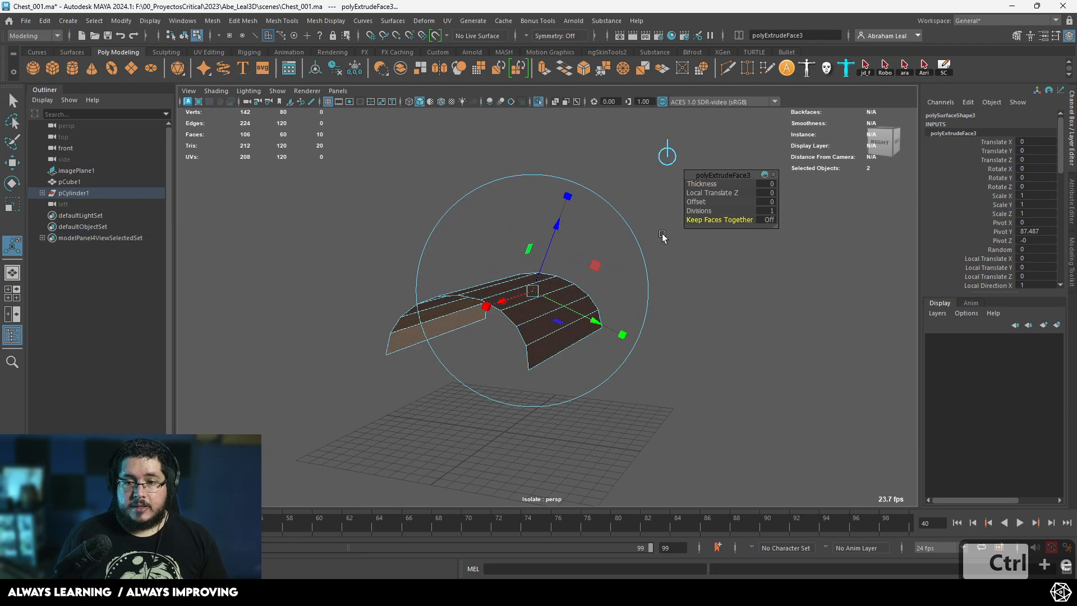
- Give the extruded planks thickness with a Local Translate Z of about -5.9
alt+drag(733, 319, 714, 298)
scroll(573, 253, up, 4)
drag(548, 224, 575, 219)
alt+right_drag(574, 219, 556, 294)
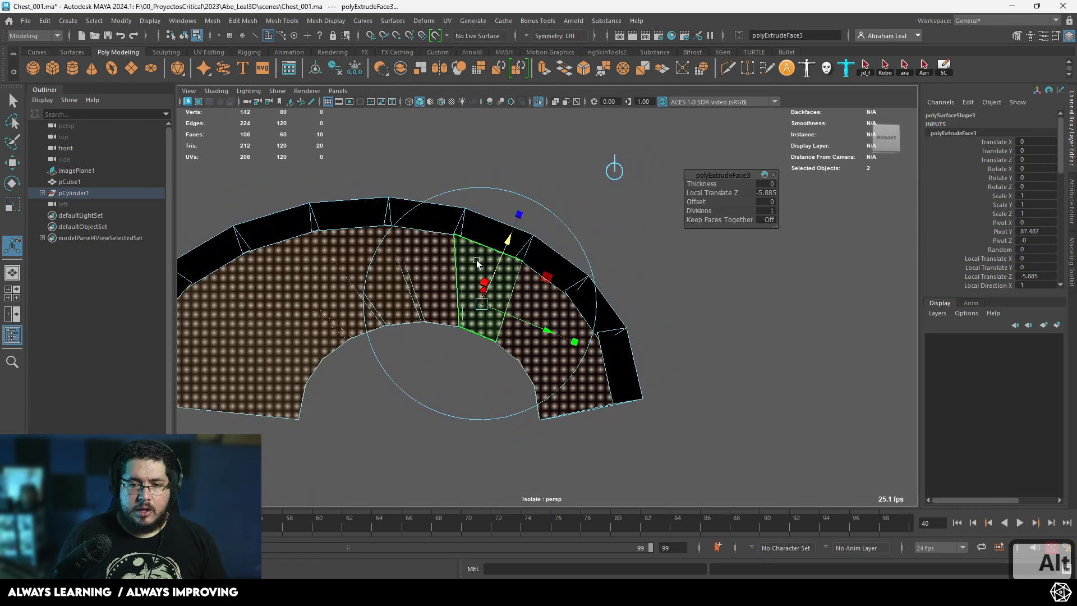
- Try a Local Translate Z of about 2.8 and an Offset of about -0.42 on the plank extrusion
drag(503, 244, 499, 249)
alt+drag(524, 291, 526, 300)
alt+right_drag(525, 300, 533, 336)
drag(495, 243, 593, 231)
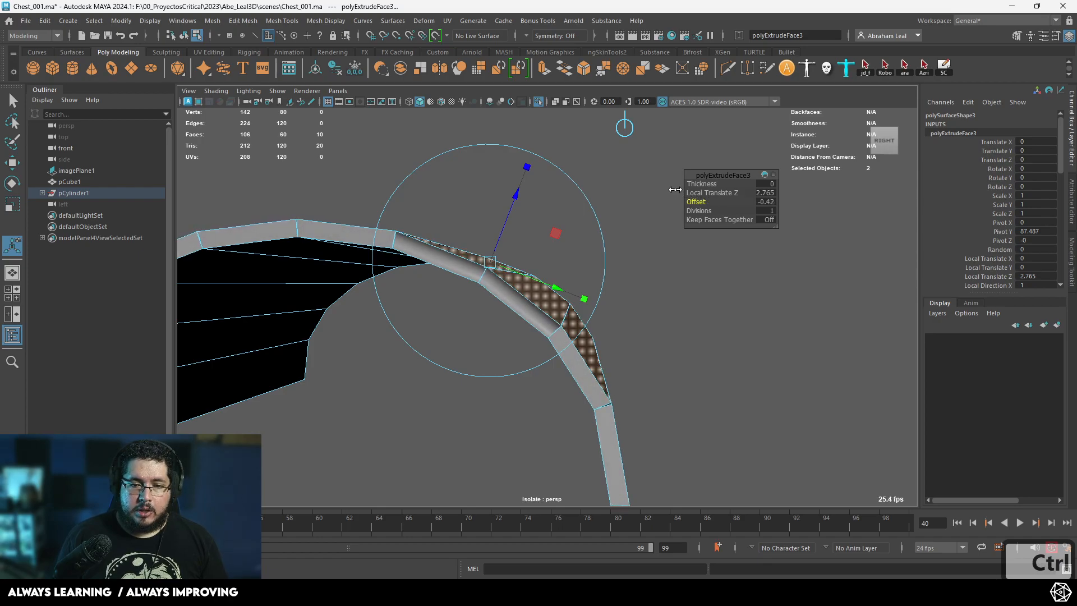
key(ctrl+z)
key(ctrl+z)
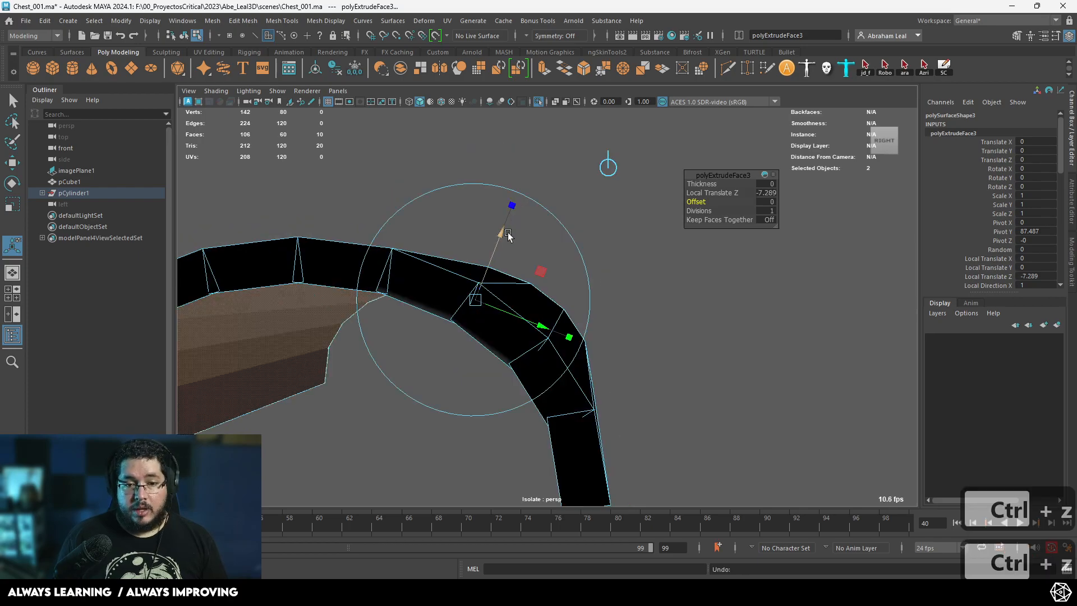
key(ctrl+z)
- Set the plank extrusion's Offset to about 0.77 and return the shell to object selection
drag(696, 201, 748, 199)
alt+drag(583, 247, 634, 246)
ctrl+drag(700, 203, 686, 201)
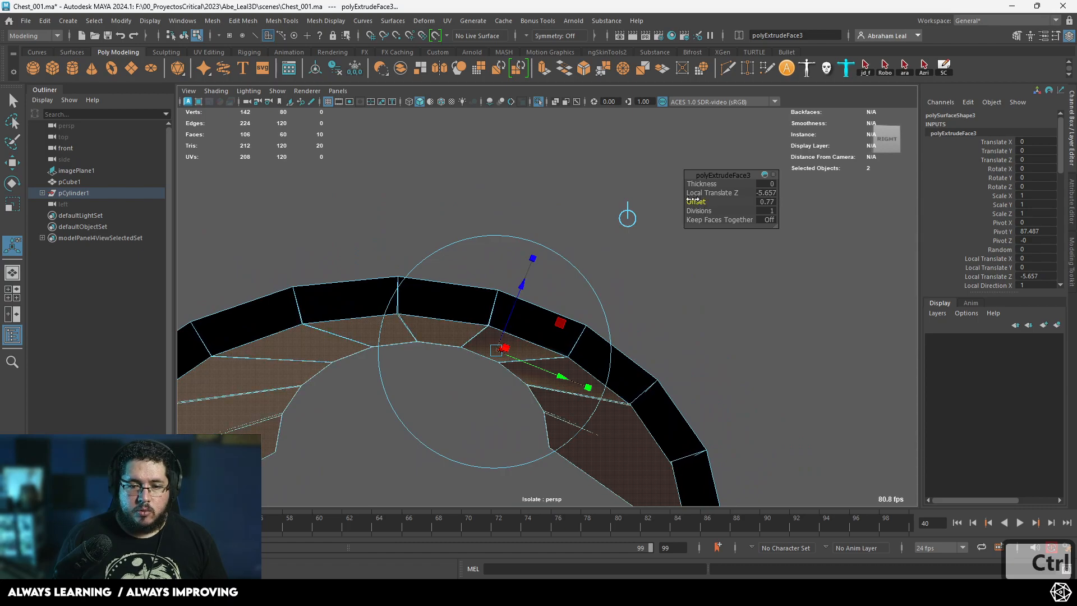
alt+drag(604, 310, 498, 308)
click(641, 154)
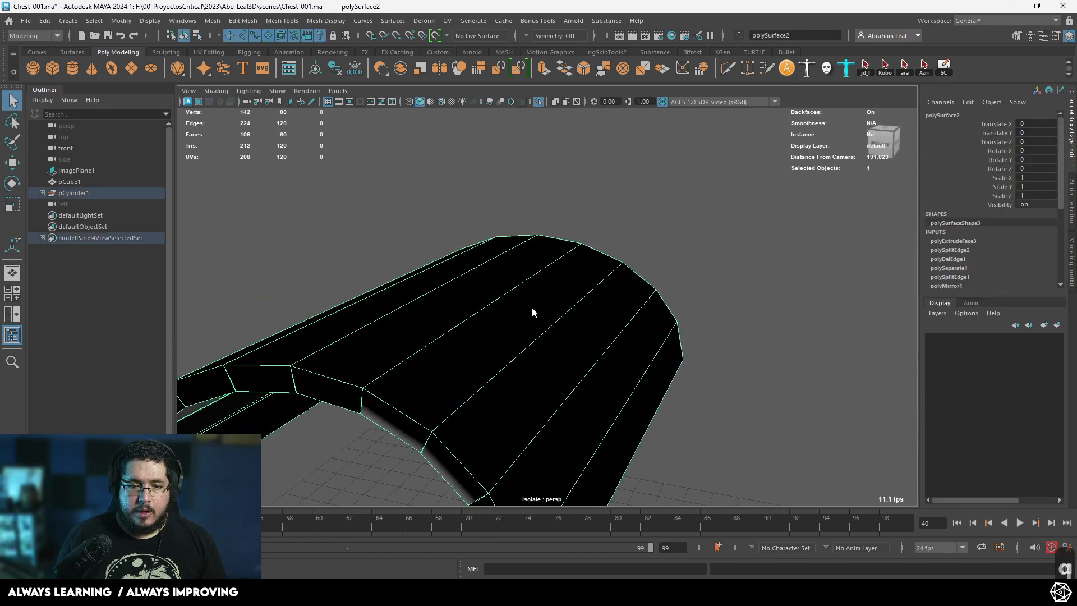
- Move a single plank away from the shell as a test and undo the move
double_click(520, 321)
double_click(519, 321)
key(w)
drag(529, 220, 557, 134)
alt+drag(513, 359, 417, 353)
key(ctrl+z)
scroll(417, 353, down, 3)
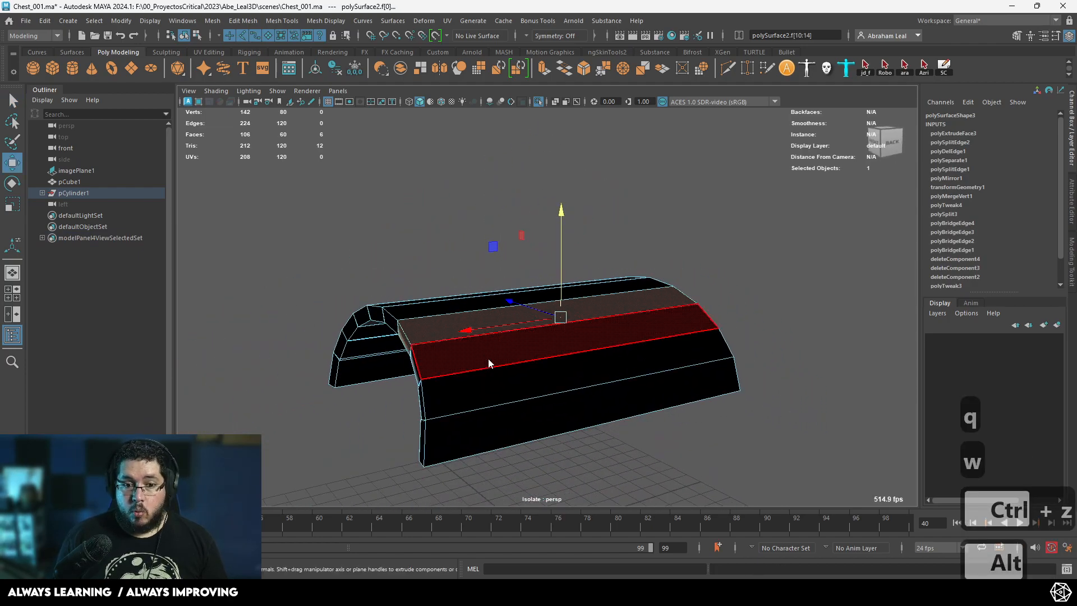
- Return the plank shell to object mode and reverse its normals
right_drag(488, 358, 590, 196)
alt+drag(590, 196, 600, 365)
click(323, 22)
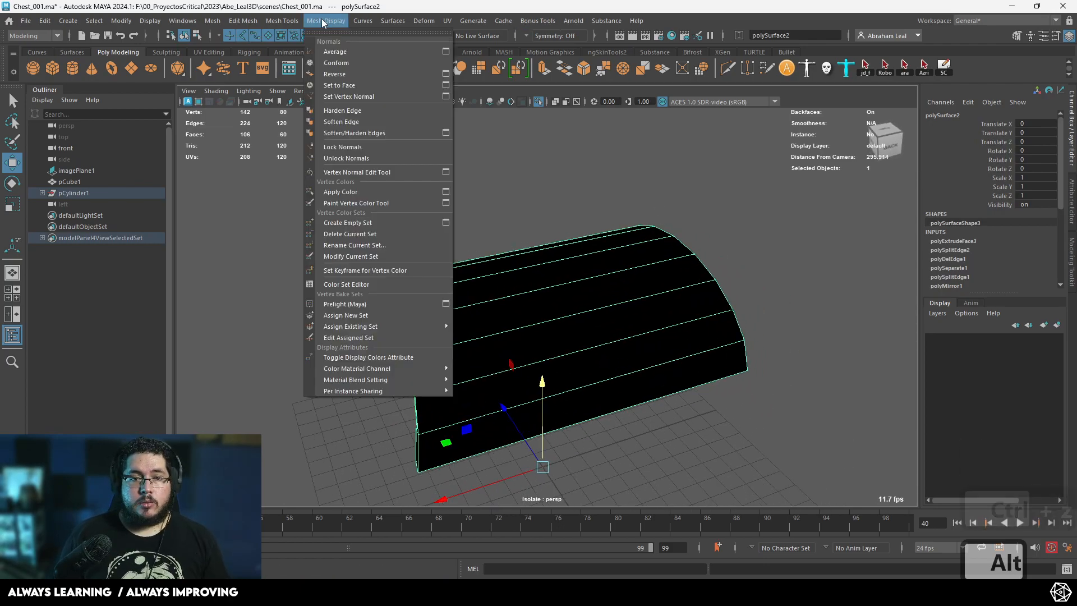
click(348, 74)
click(392, 204)
alt+drag(393, 205, 507, 390)
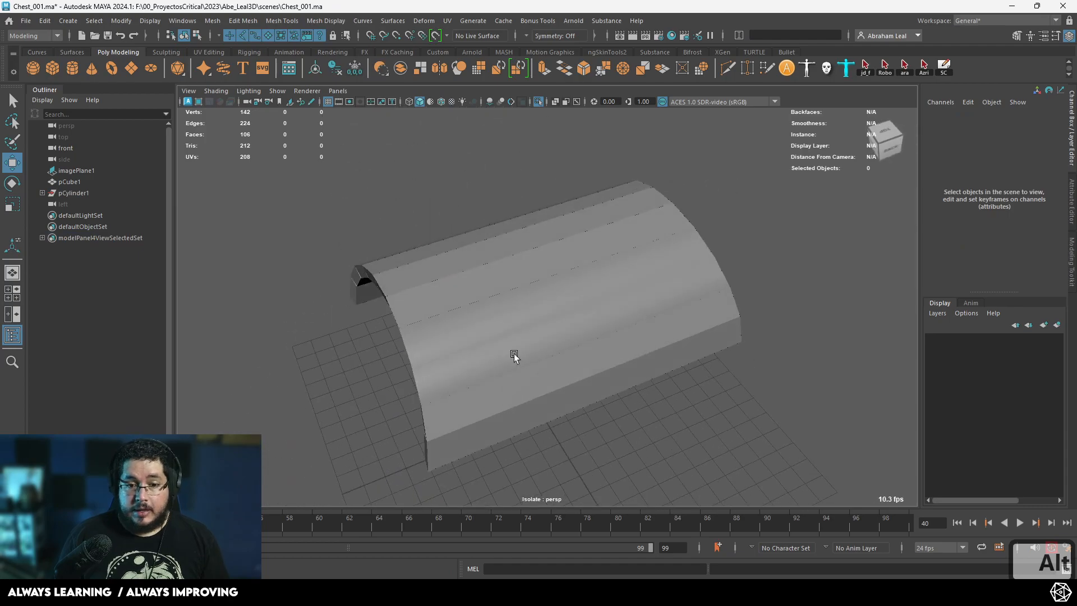
- Select the whole plank shell and bevel its edges
click(437, 384)
alt+drag(357, 494, 381, 340)
alt+drag(382, 239, 704, 319)
click(707, 308)
drag(701, 199, 533, 458)
click(585, 69)
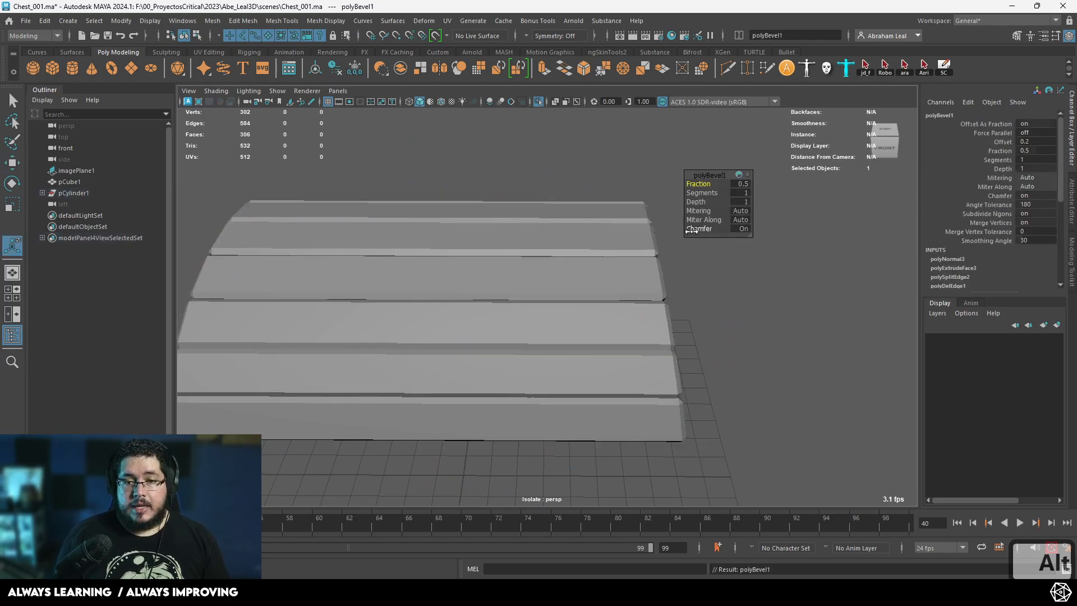
- Set the plank bevel to 2 segments with a Fraction of about 0.16
alt+drag(715, 261, 622, 303)
alt+right_drag(623, 303, 676, 314)
alt+drag(677, 314, 587, 304)
alt+middle_drag(586, 304, 649, 412)
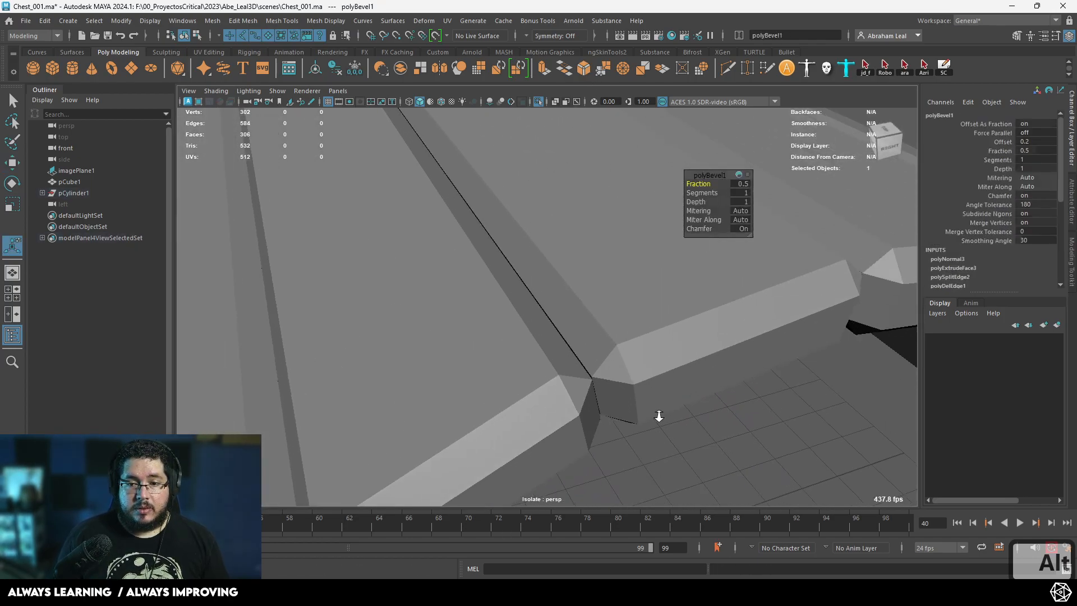
alt+right_drag(649, 411, 425, 339)
alt+drag(426, 339, 588, 270)
alt+right_drag(587, 270, 682, 366)
drag(699, 191, 684, 185)
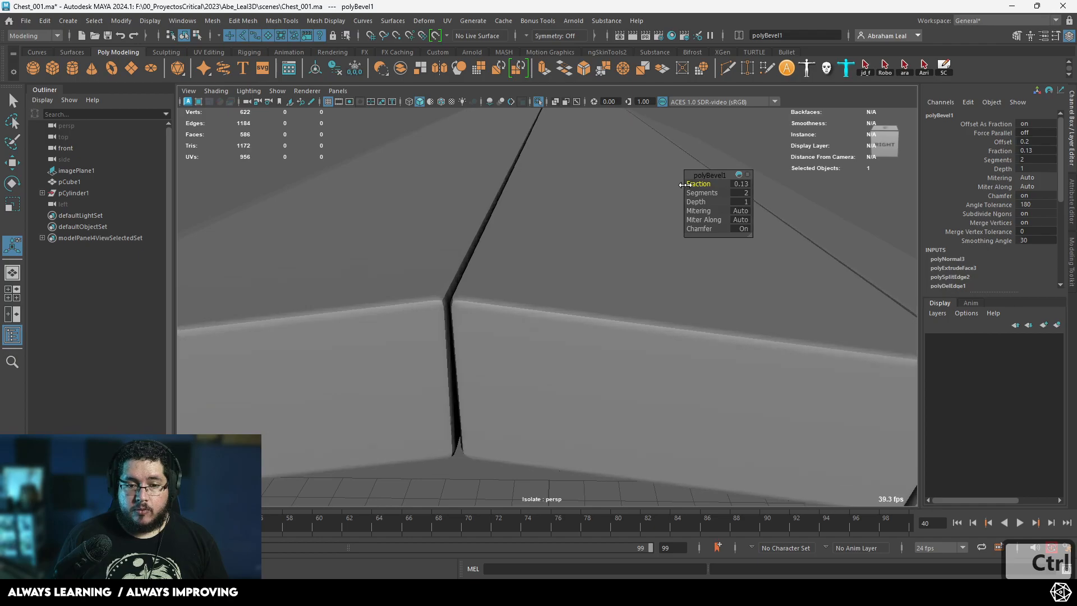
alt+drag(559, 248, 538, 314)
alt+right_drag(539, 314, 327, 286)
alt+drag(327, 286, 512, 284)
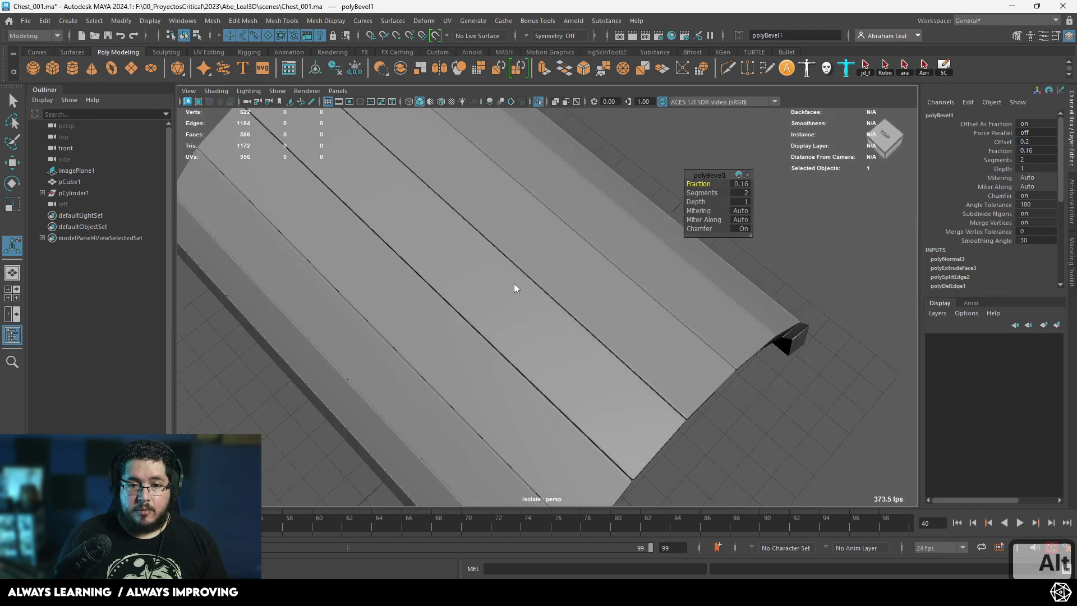
- Examine the bevelled plank shell from the outside and the open underside
key(q)
click(623, 230)
alt+drag(622, 231, 572, 264)
alt+right_drag(572, 263, 516, 277)
alt+drag(516, 277, 533, 262)
click(533, 262)
alt+drag(377, 271, 547, 335)
scroll(547, 337, up, 1)
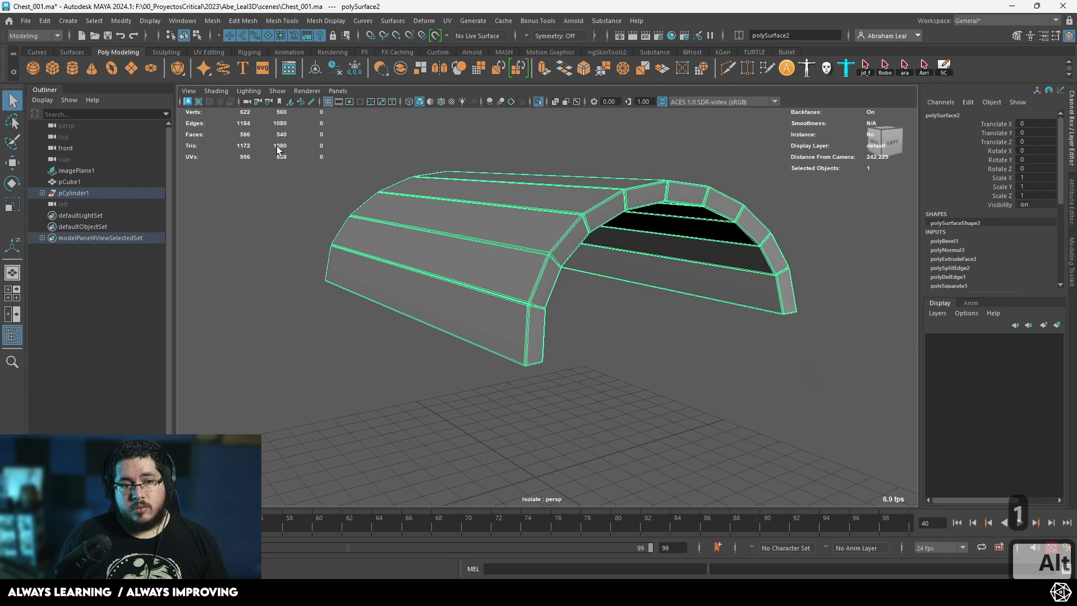
- Leave the shell's isolated view, select the lid's flat end cap and isolate it
click(537, 101)
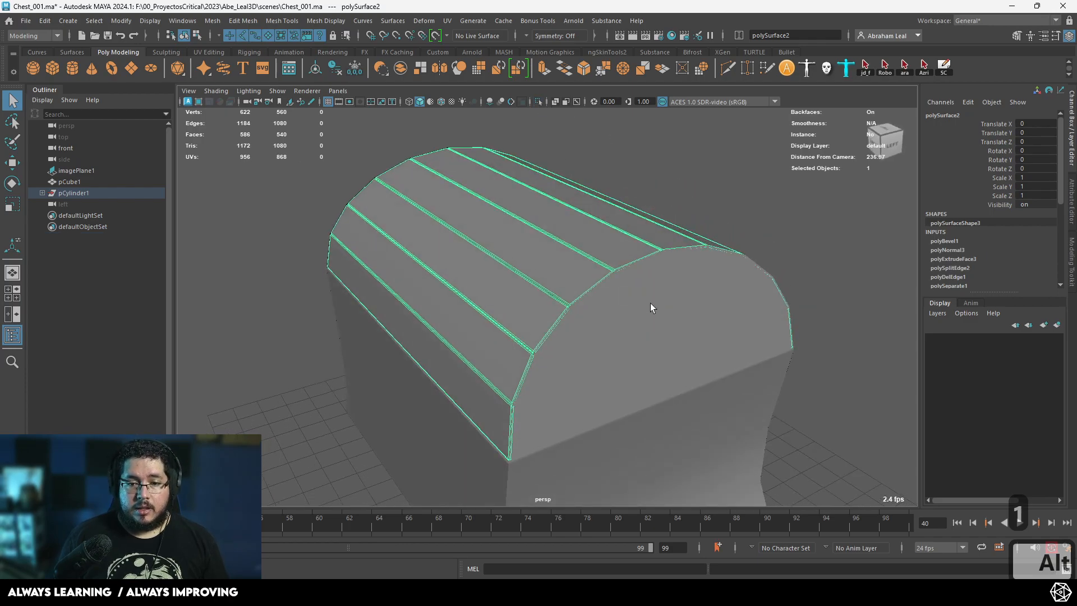
alt+drag(623, 325, 655, 320)
click(655, 321)
click(538, 101)
alt+drag(540, 124, 610, 288)
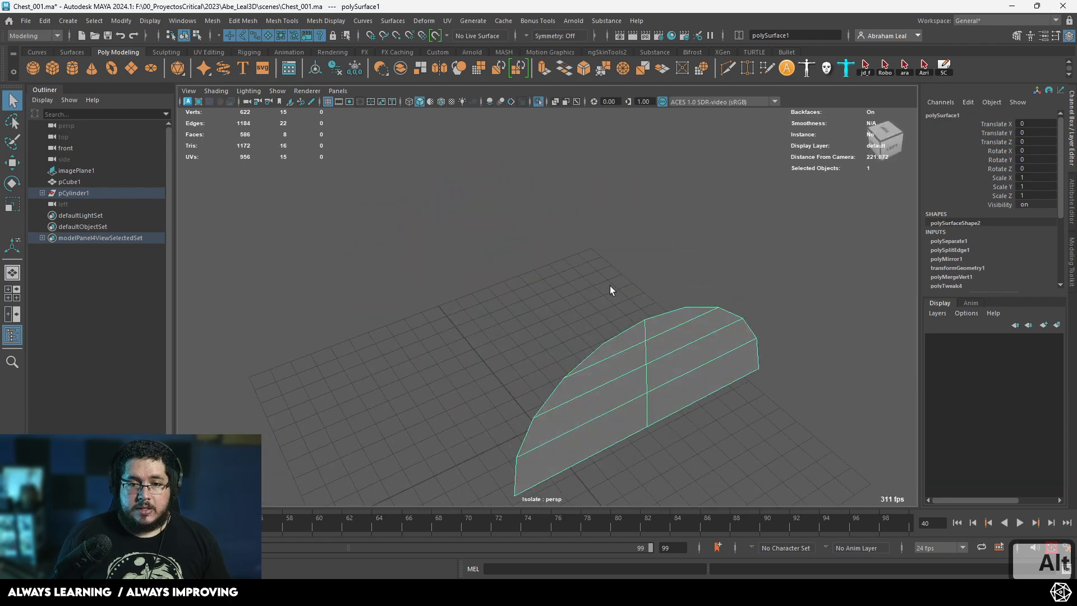
- Select the horizontal edge lines across the end cap and detach them to separate its planks
alt+right_drag(610, 288, 701, 387)
alt+middle_drag(701, 387, 577, 249)
scroll(601, 273, down, 2)
alt+drag(600, 274, 552, 233)
alt+right_drag(553, 234, 533, 224)
right_drag(533, 223, 531, 192)
double_click(534, 225)
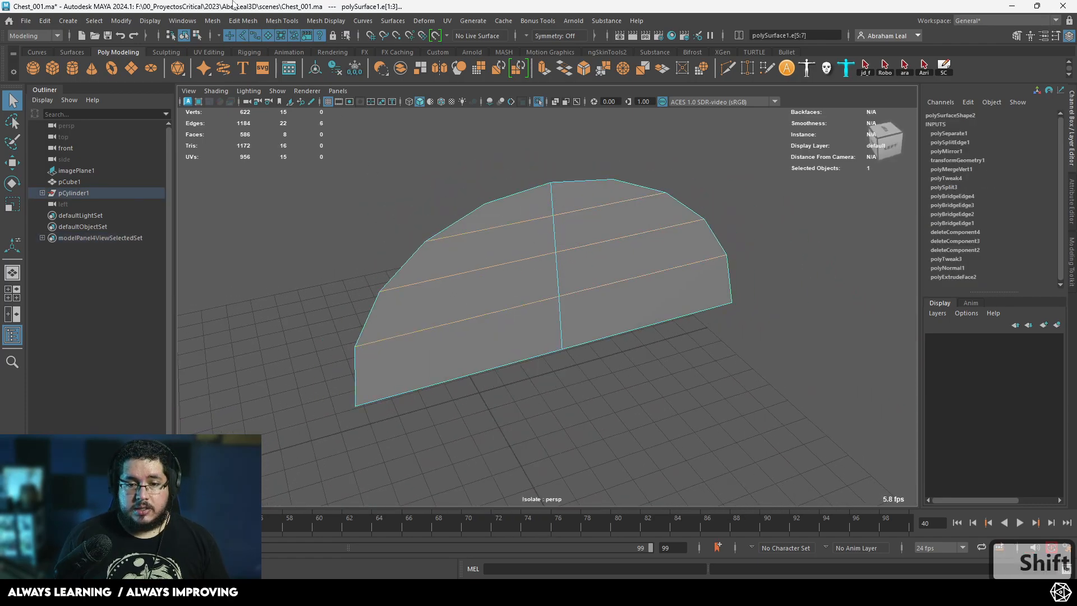
click(229, 21)
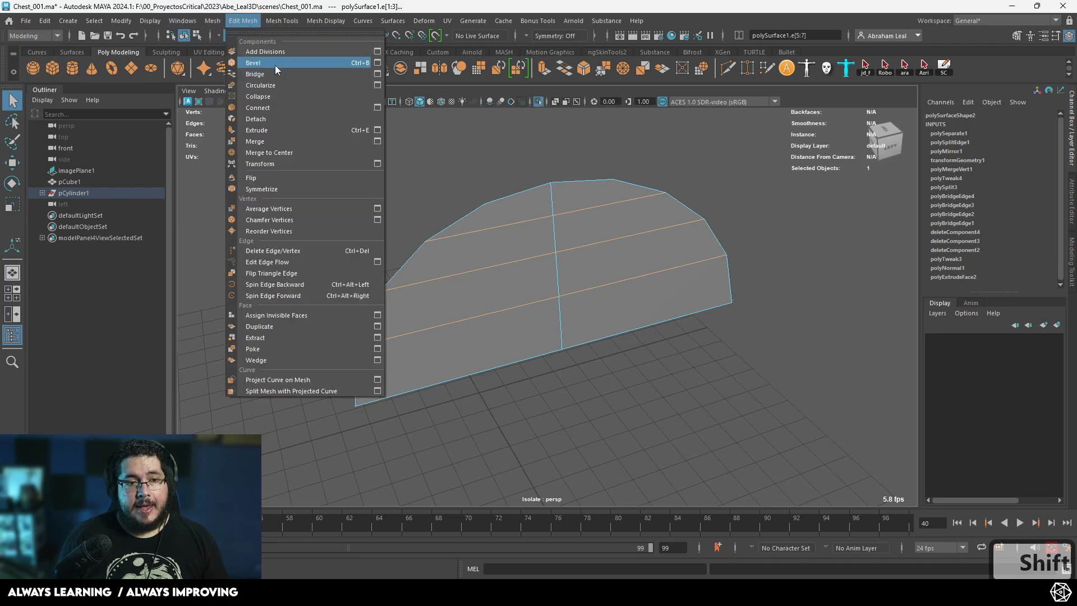
click(268, 120)
- Scale the end cap to about 0.913 and move it inside the shell, to Translate X 2.354 and Y about -2.222
alt+drag(574, 257, 624, 231)
right_drag(624, 231, 681, 196)
click(538, 102)
alt+drag(611, 185, 552, 191)
alt+right_drag(553, 191, 586, 206)
alt+middle_drag(587, 206, 628, 314)
alt+right_drag(437, 242, 462, 242)
alt+drag(462, 242, 530, 224)
alt+right_drag(530, 224, 491, 238)
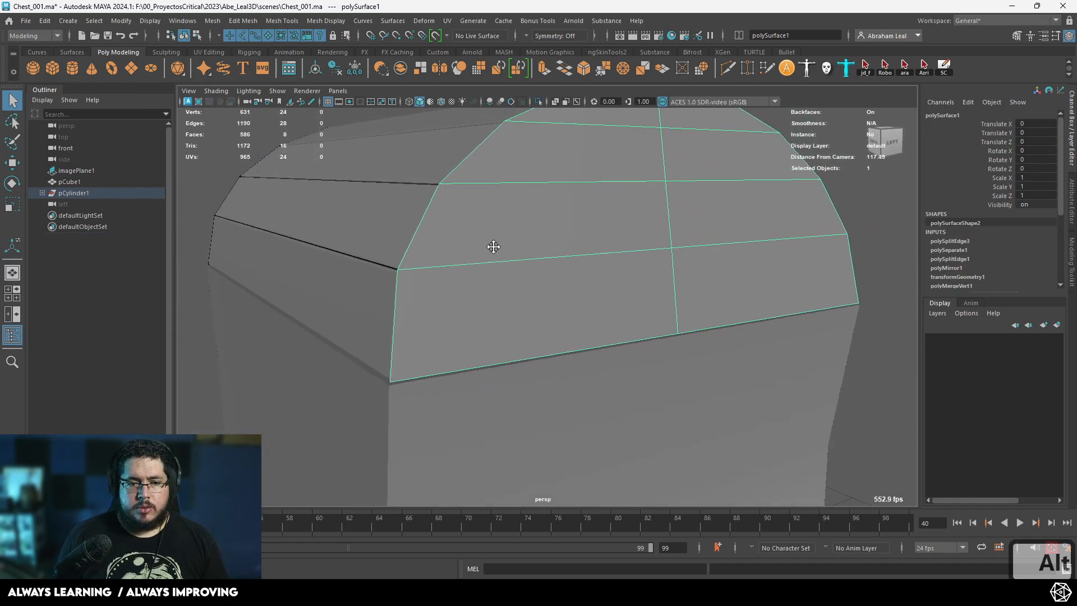
alt+middle_drag(508, 230, 531, 272)
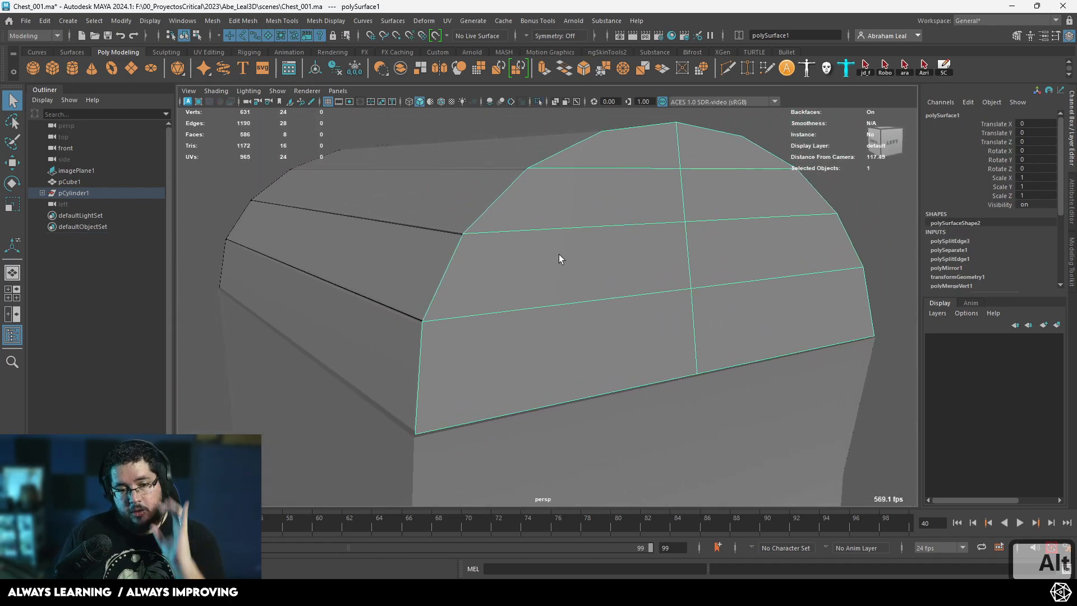
key(r)
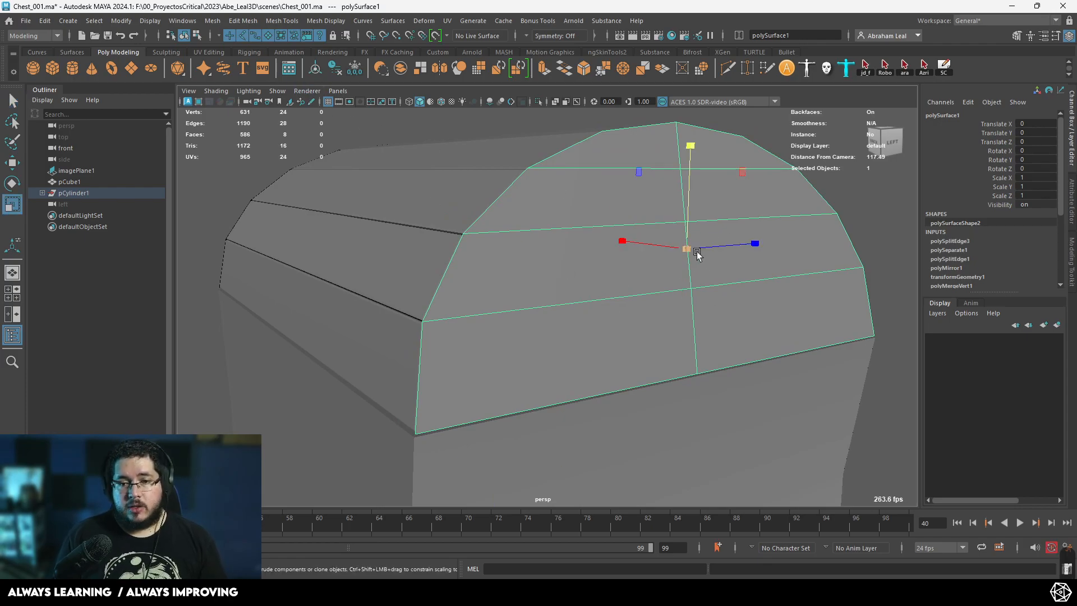
drag(672, 245, 555, 258)
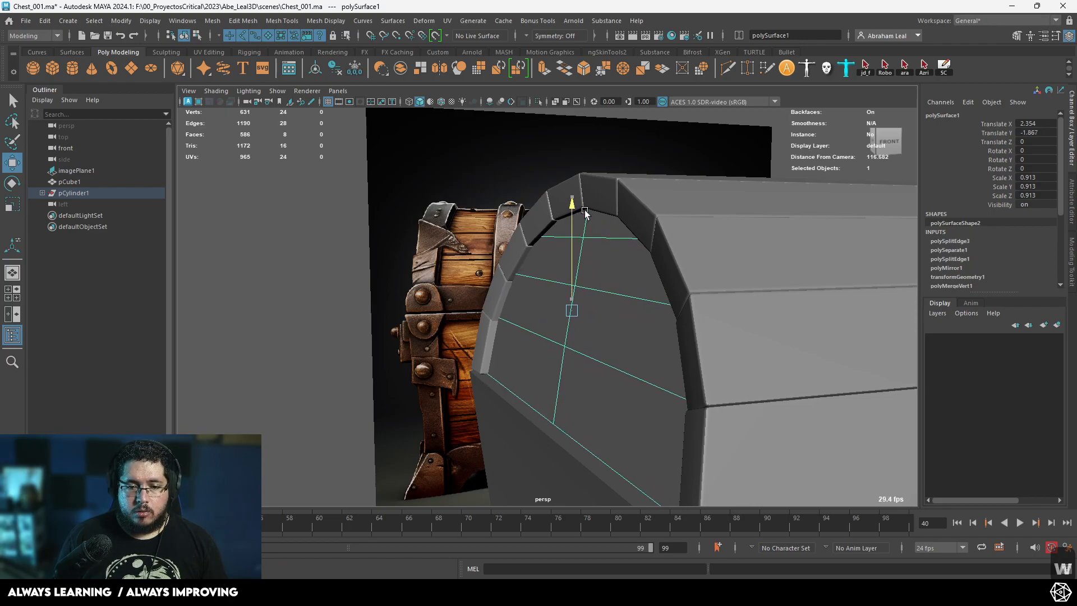
- Isolate the end cap and delete the vertical middle edges of its lower planks
click(538, 102)
alt+drag(539, 242, 606, 245)
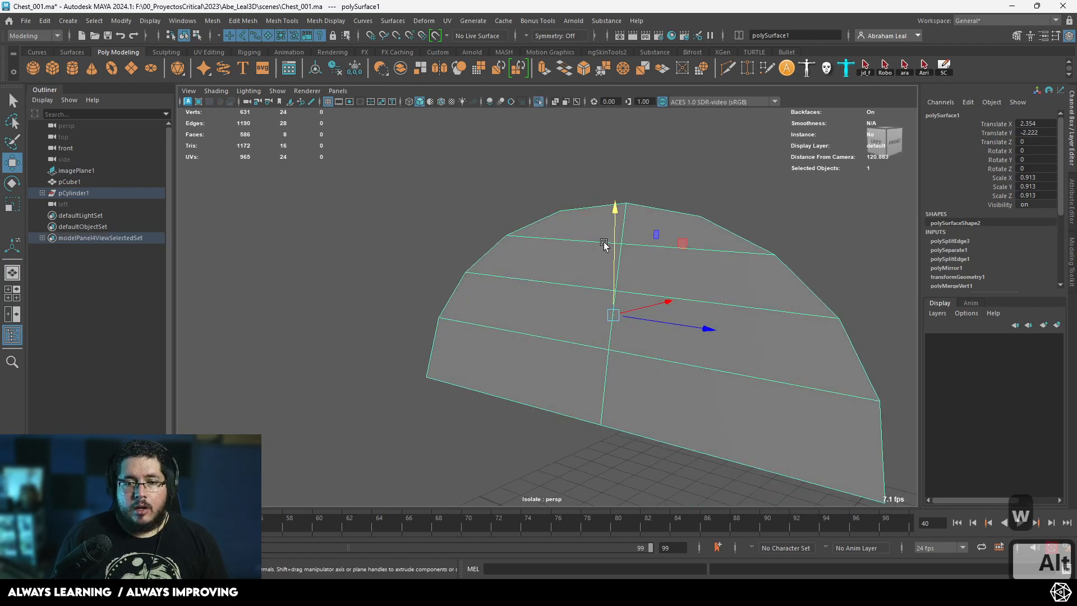
right_drag(605, 244, 611, 279)
click(584, 228)
shift+click(659, 235)
click(661, 274)
shift+click(541, 275)
alt+drag(540, 275, 673, 300)
alt+right_drag(673, 300, 635, 244)
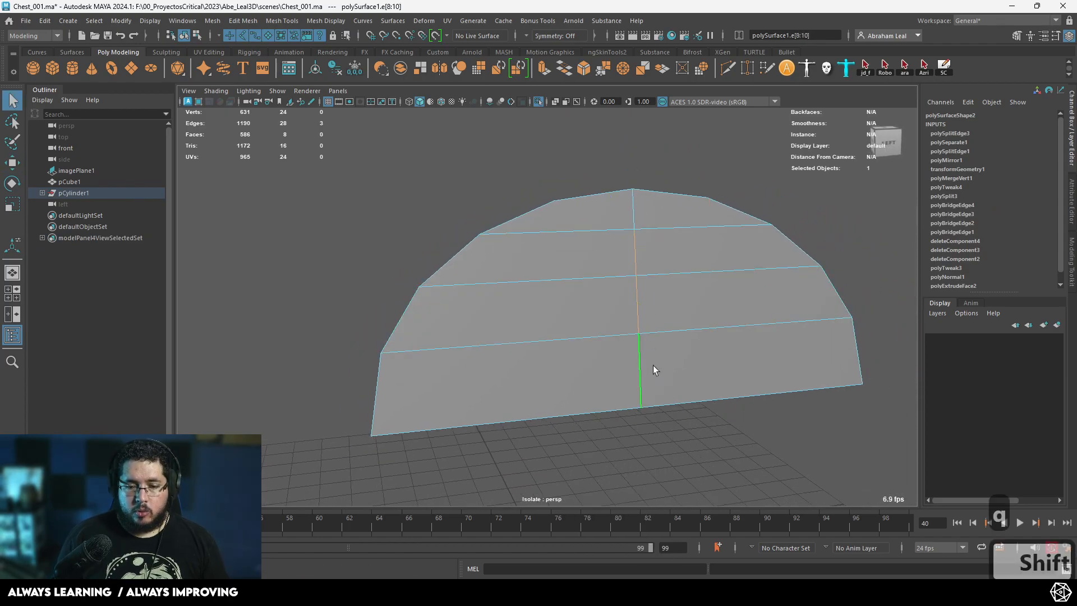
key(ctrl+BackSpace)
- Try extruding the end cap with a Local Translate Z of about -3.03 and undo it
alt+drag(653, 365, 681, 347)
right_drag(635, 242, 660, 219)
alt+drag(659, 271, 563, 183)
key(ctrl+e)
alt+drag(589, 227, 646, 343)
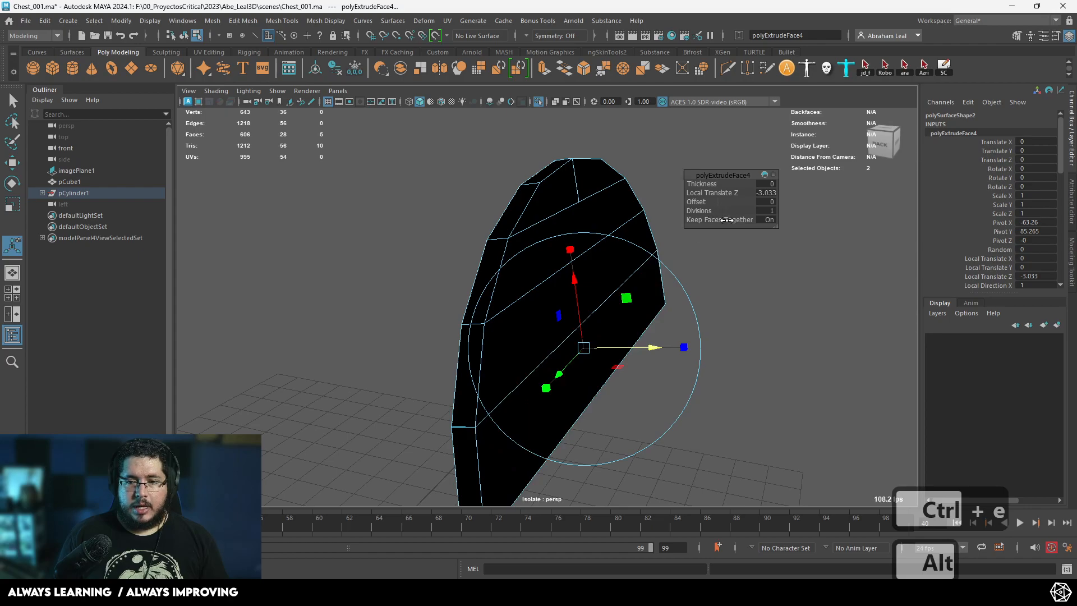
key(ctrl+z)
key(ctrl+z)
key(ctrl+z)
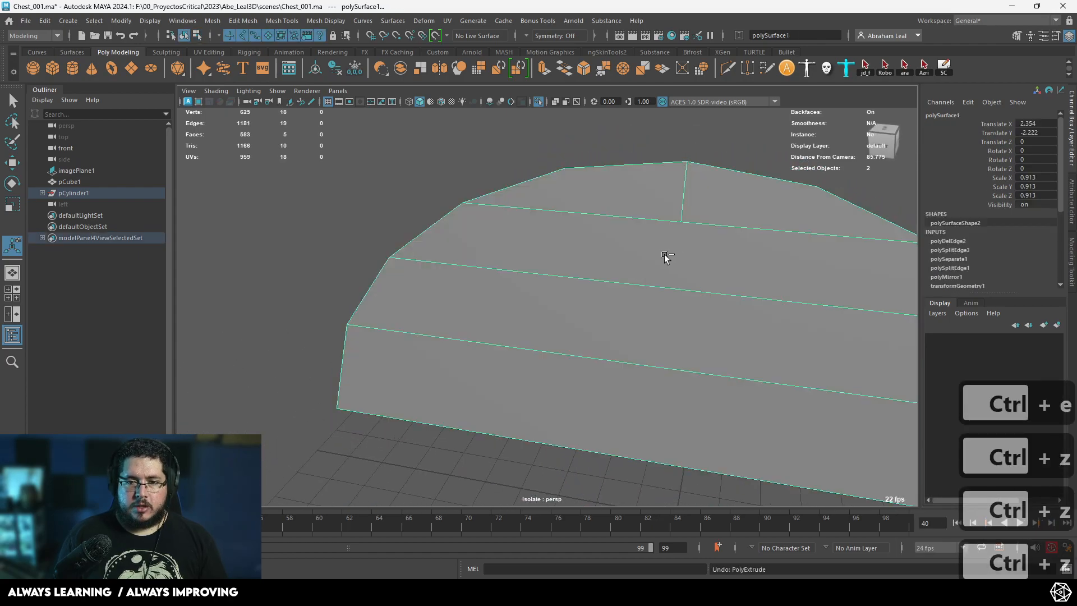
key(ctrl+z)
- Delete the remaining middle edge of the topmost plank and reselect the end cap as an object
alt+drag(711, 264, 668, 216)
key(ctrl+BackSpace)
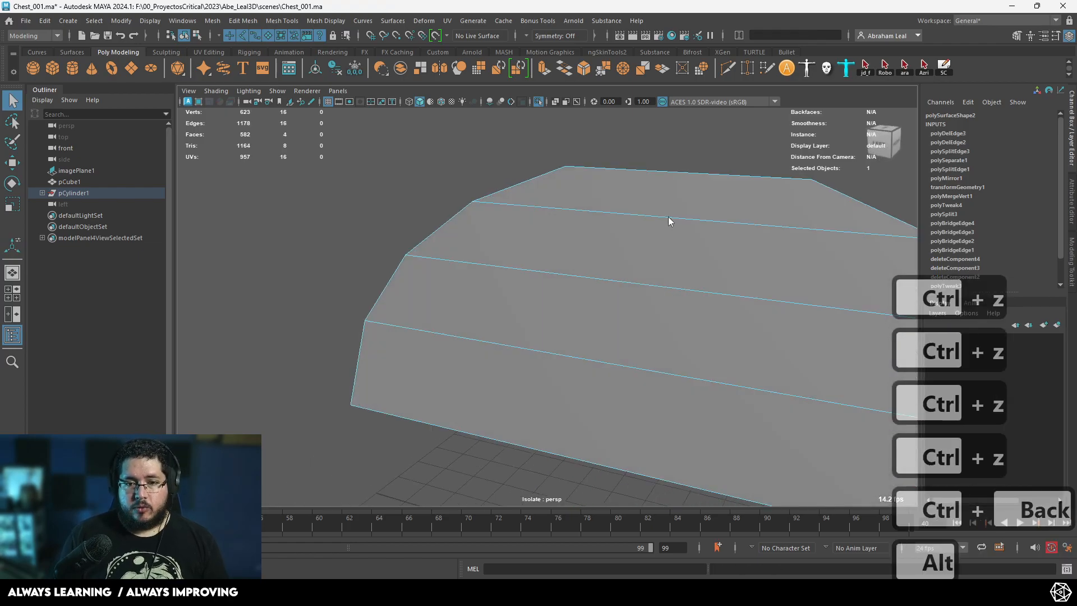
right_drag(688, 209, 732, 154)
click(645, 185)
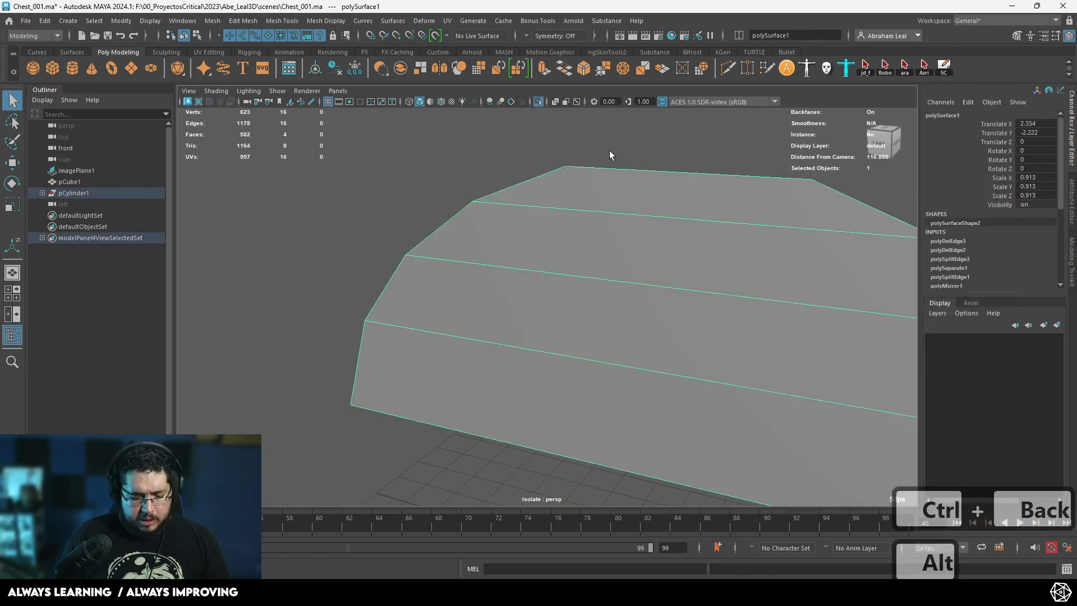
- Extrude the end cap's planks separately with Keep Faces Together off and a Local Translate Z of about -2.88
key(ctrl+e)
click(720, 219)
alt+drag(645, 263, 454, 453)
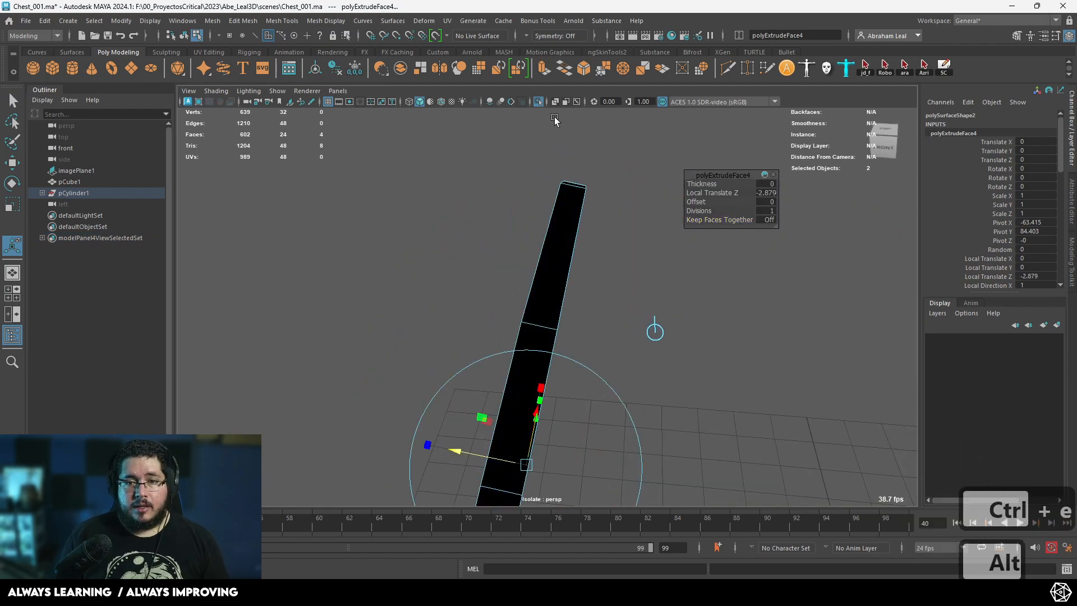
- Check the extruded cap against the whole chest and isolate it together with the plank shell
click(538, 101)
alt+drag(545, 258, 589, 156)
alt+drag(449, 142, 577, 355)
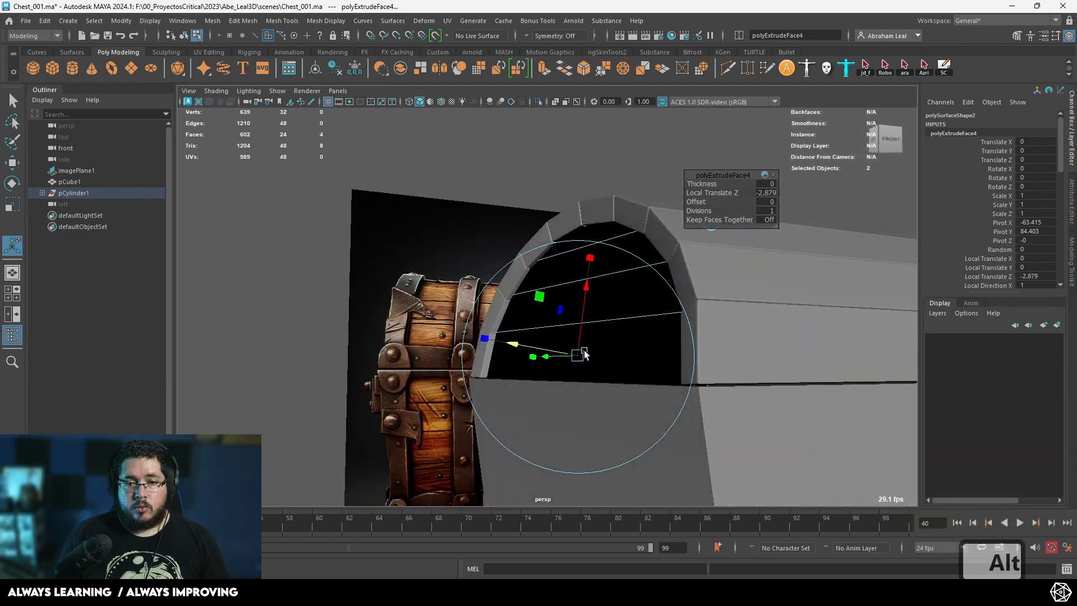
right_drag(695, 249, 750, 203)
key(q)
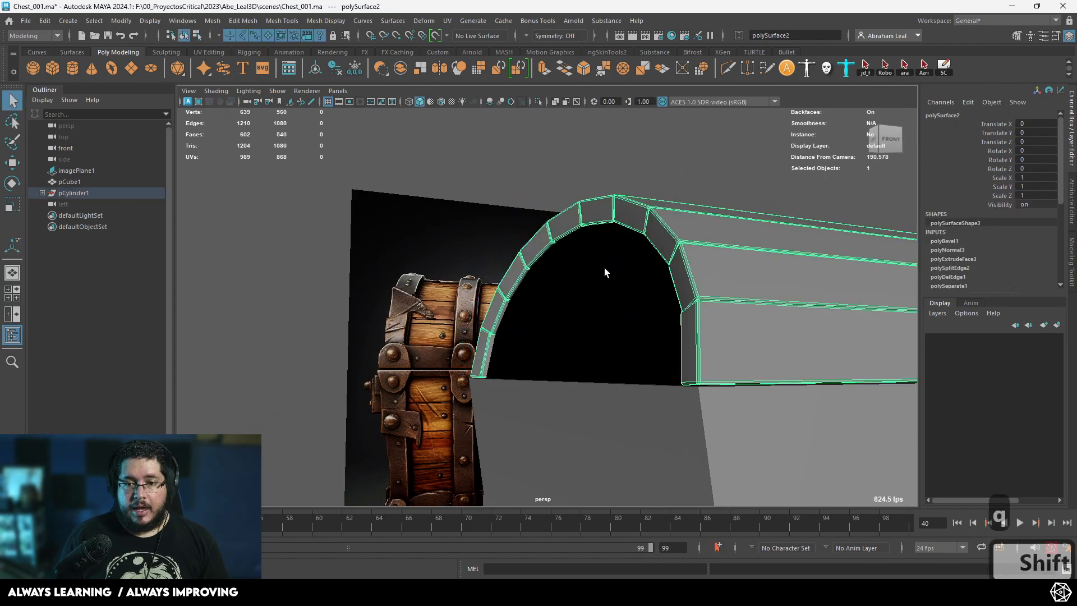
click(537, 102)
- Reopen the end cap's extrusion settings and set the Thickness to -2.6
alt+drag(578, 392, 569, 231)
alt+middle_drag(570, 230, 550, 298)
click(550, 297)
key(t)
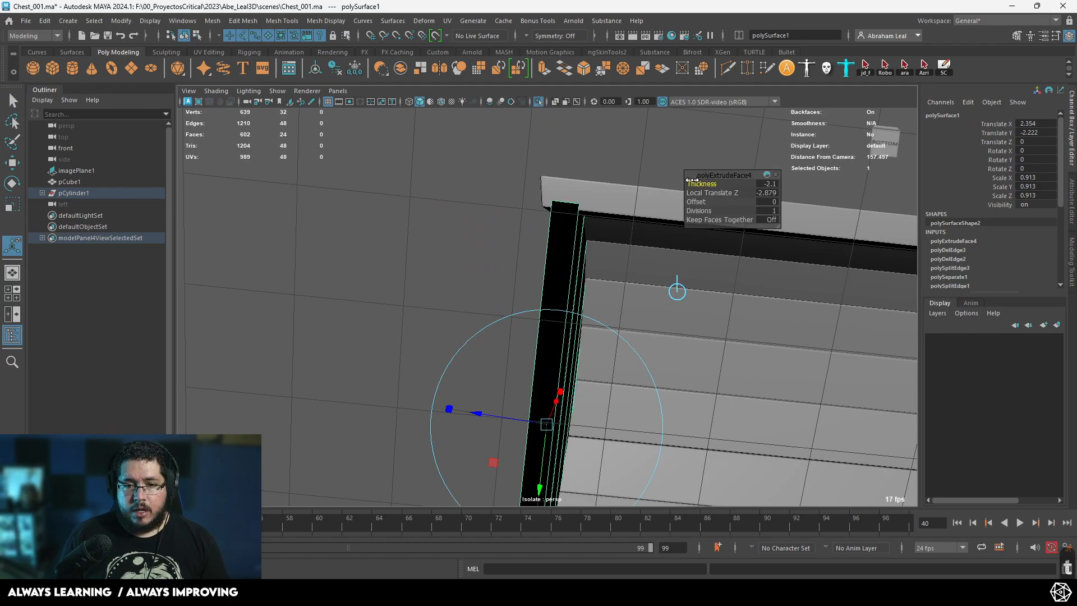
alt+drag(541, 234, 675, 227)
drag(713, 184, 702, 184)
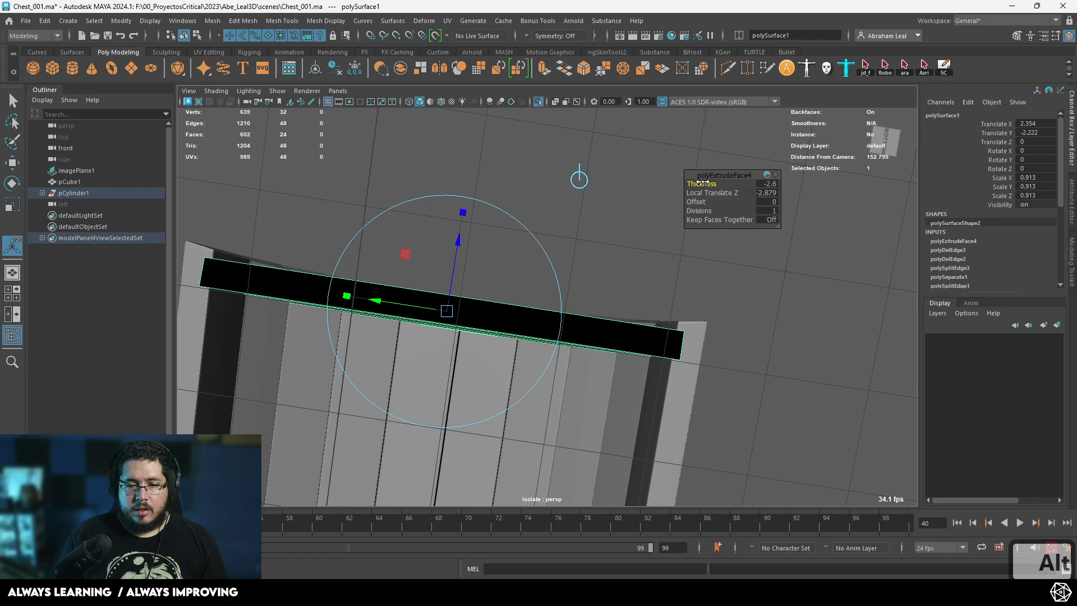
- Reselect the end cap as an object, show the whole chest and reverse the cap's normals
alt+drag(562, 278, 581, 385)
right_drag(577, 258, 659, 251)
click(659, 251)
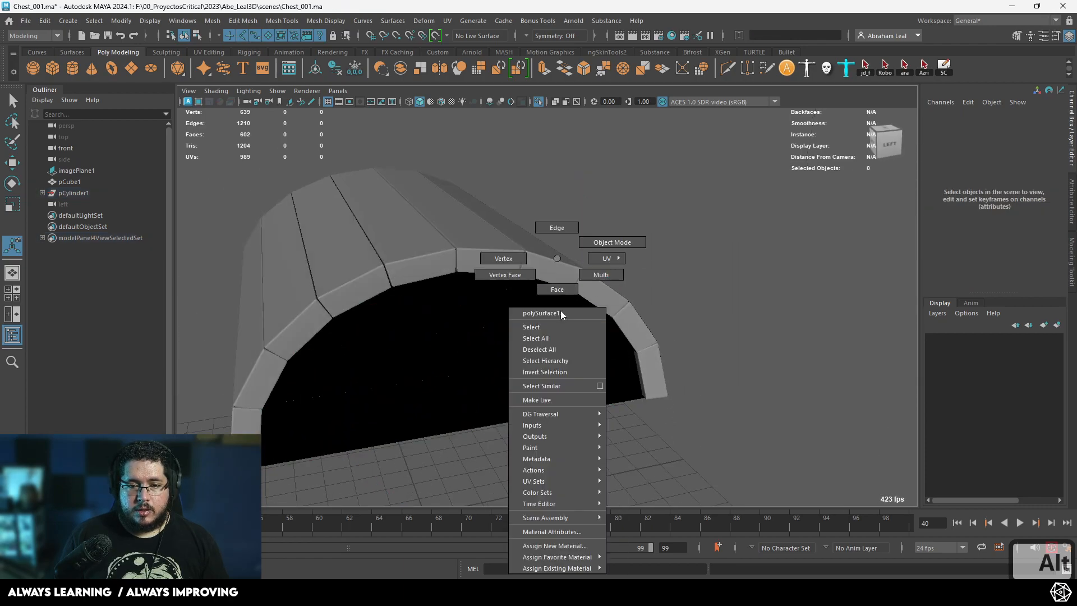
click(470, 375)
alt+drag(470, 376, 525, 312)
scroll(525, 312, up, 2)
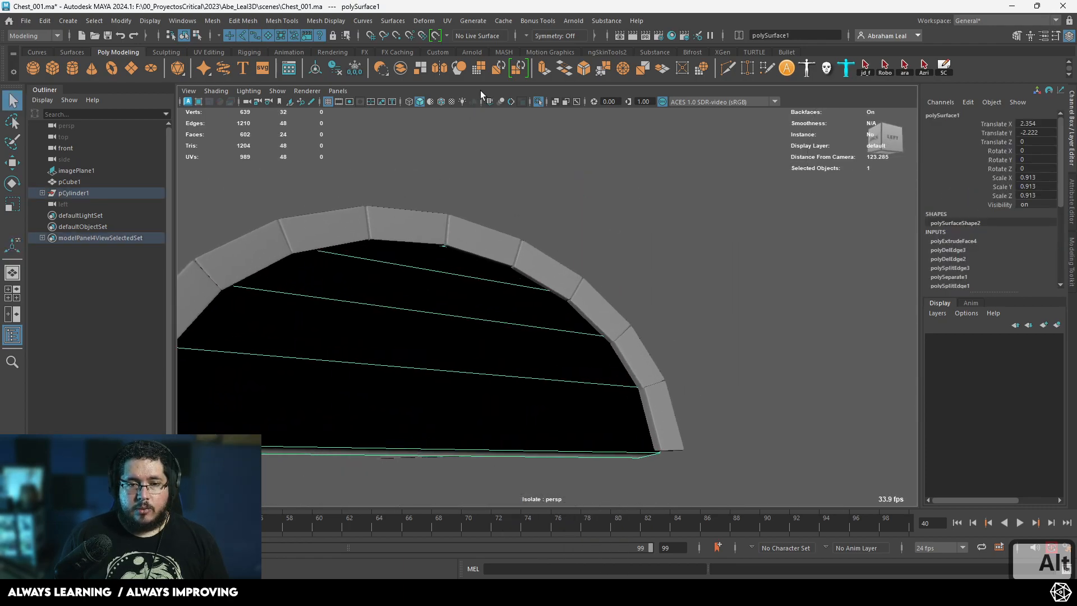
click(537, 102)
click(334, 22)
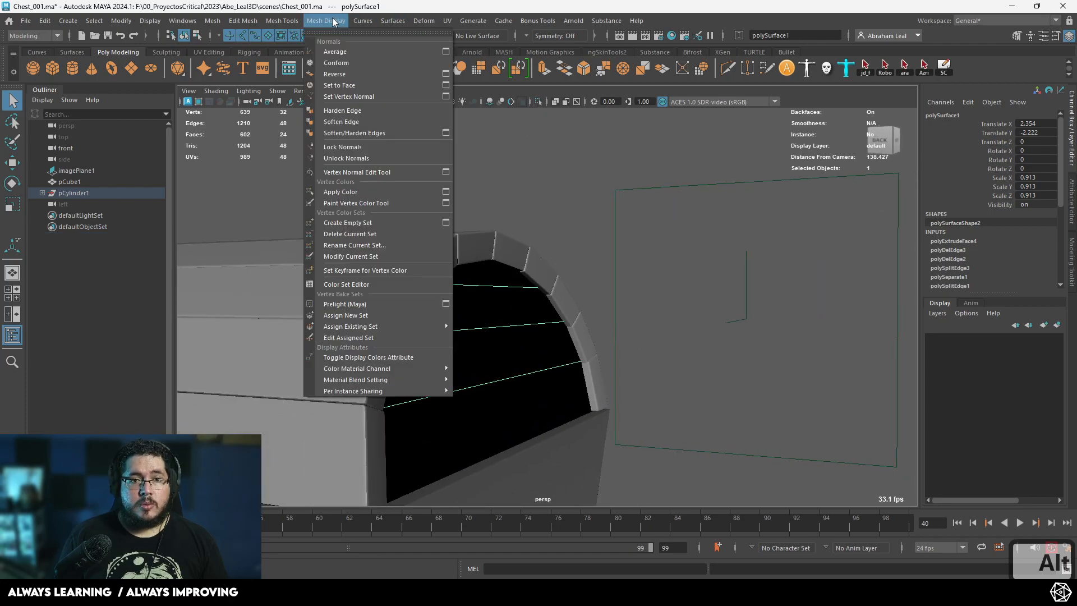
click(339, 74)
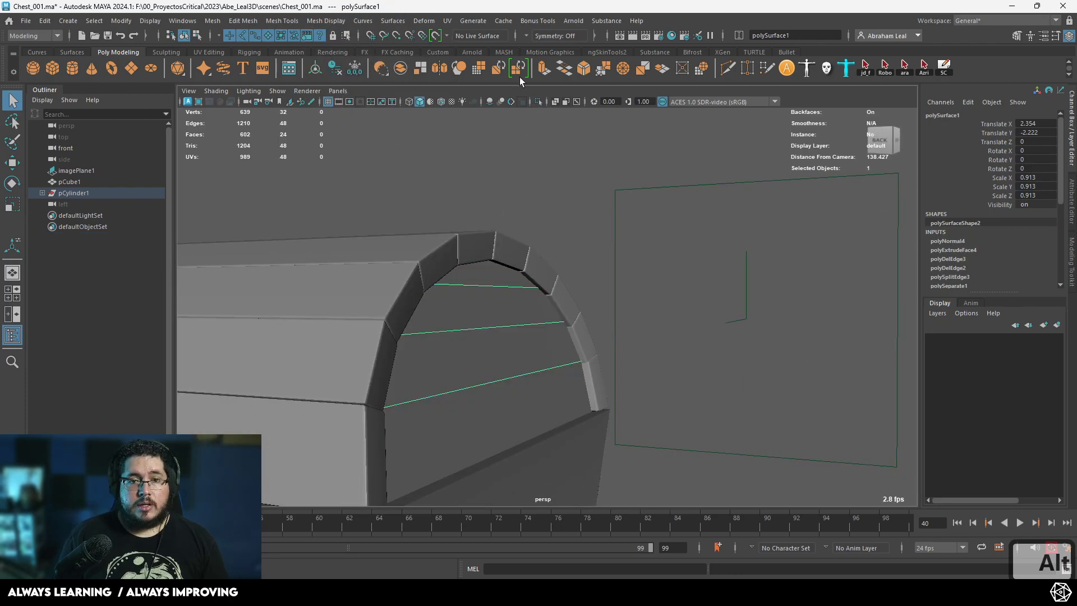
- Bevel the end cap's planks with 2 segments and a Fraction of 0.15
click(590, 69)
scroll(598, 282, up, 4)
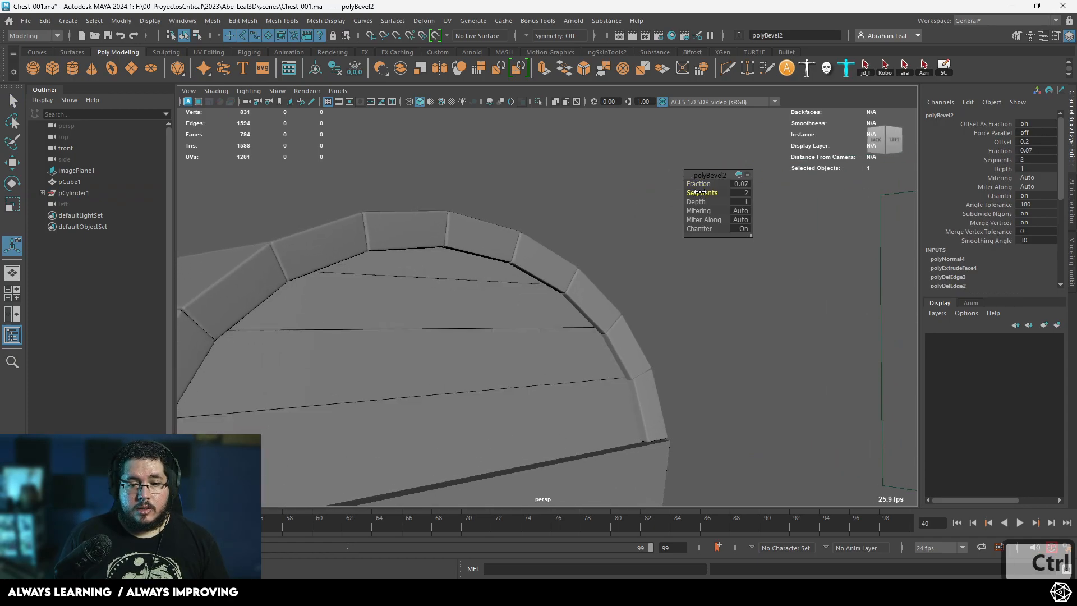
alt+drag(595, 240, 516, 250)
alt+right_drag(331, 331, 399, 288)
alt+middle_drag(400, 288, 630, 340)
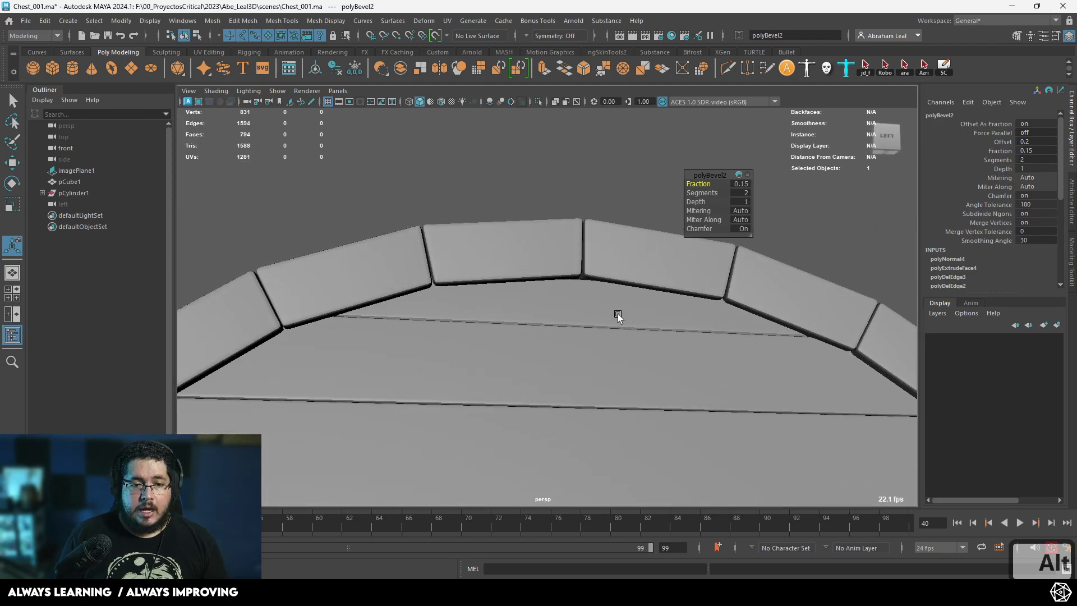
scroll(633, 334, up, 4)
click(633, 331)
- Mirror the finished end cap to the opposite end of the lid across the world X axis in the positive direction
alt+middle_drag(613, 301, 576, 354)
alt+right_drag(577, 354, 269, 264)
alt+drag(505, 373, 543, 380)
alt+right_drag(729, 420, 589, 443)
alt+drag(589, 443, 496, 405)
click(692, 399)
alt+drag(692, 399, 735, 405)
click(574, 338)
alt+right_drag(574, 338, 547, 380)
alt+drag(548, 381, 753, 412)
key(4)
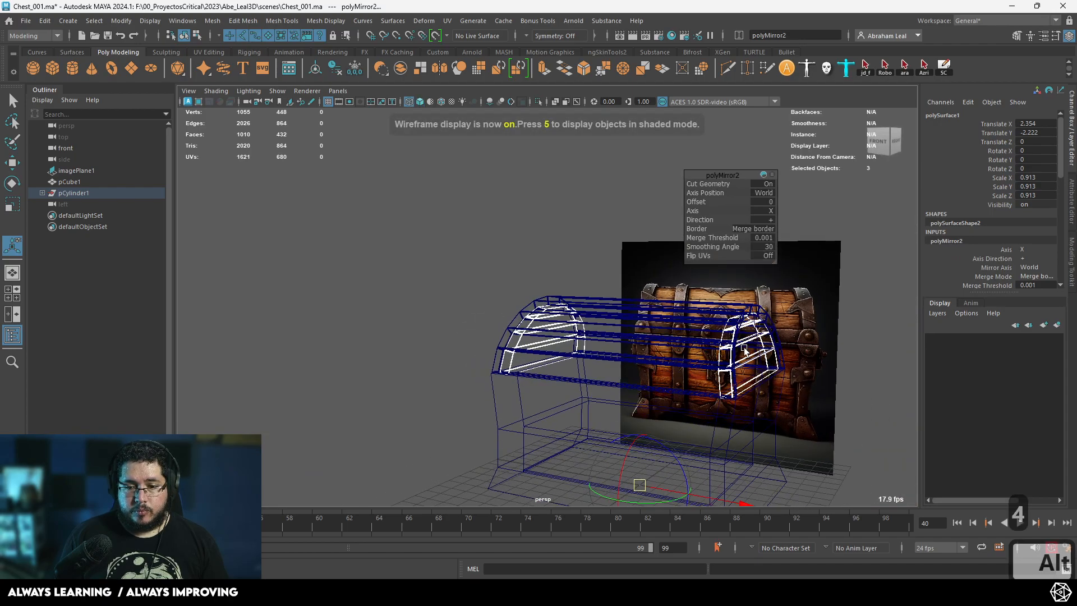
key(5)
- Delete the old flat end cap covering the mirrored one
click(763, 343)
key(bracketleft)
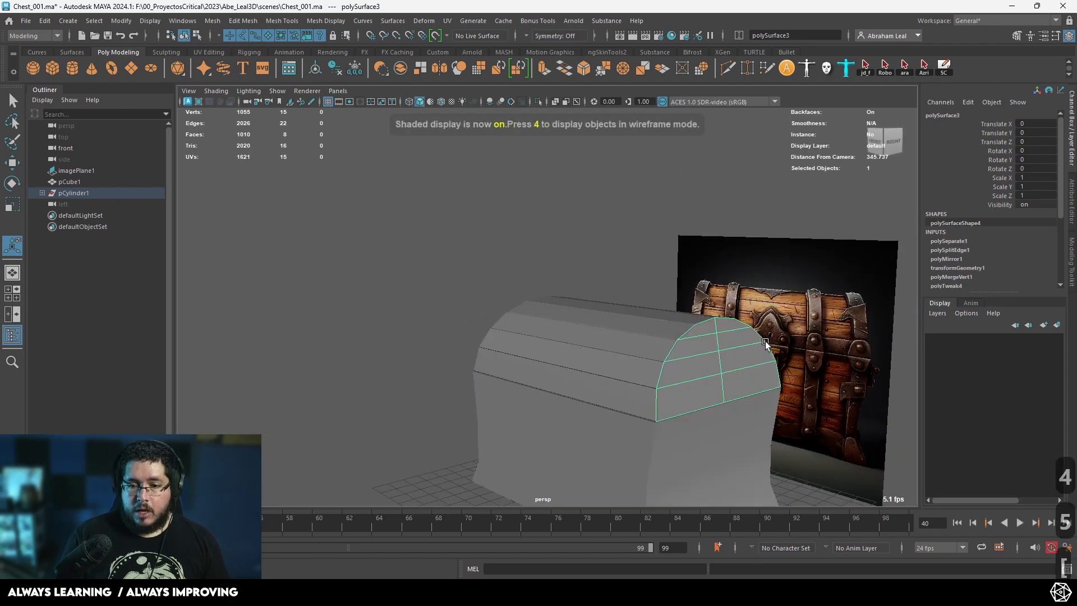
key(BackSpace)
alt+drag(766, 343, 558, 314)
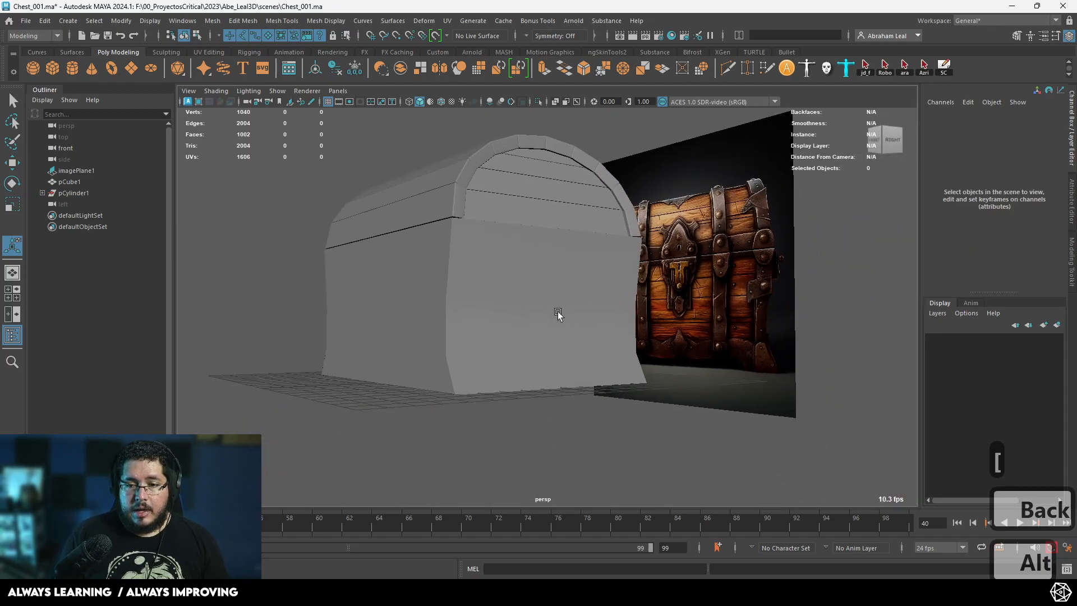
- Examine the chest body's wireframe against the reference in front view and from above
click(513, 288)
alt+drag(513, 287, 631, 360)
key(space)
key(4)
scroll(570, 386, up, 4)
alt+middle_drag(569, 386, 581, 322)
scroll(528, 364, up, 2)
alt+middle_drag(500, 373, 523, 310)
scroll(398, 228, down, 2)
right_drag(368, 196, 371, 227)
scroll(373, 203, down, 2)
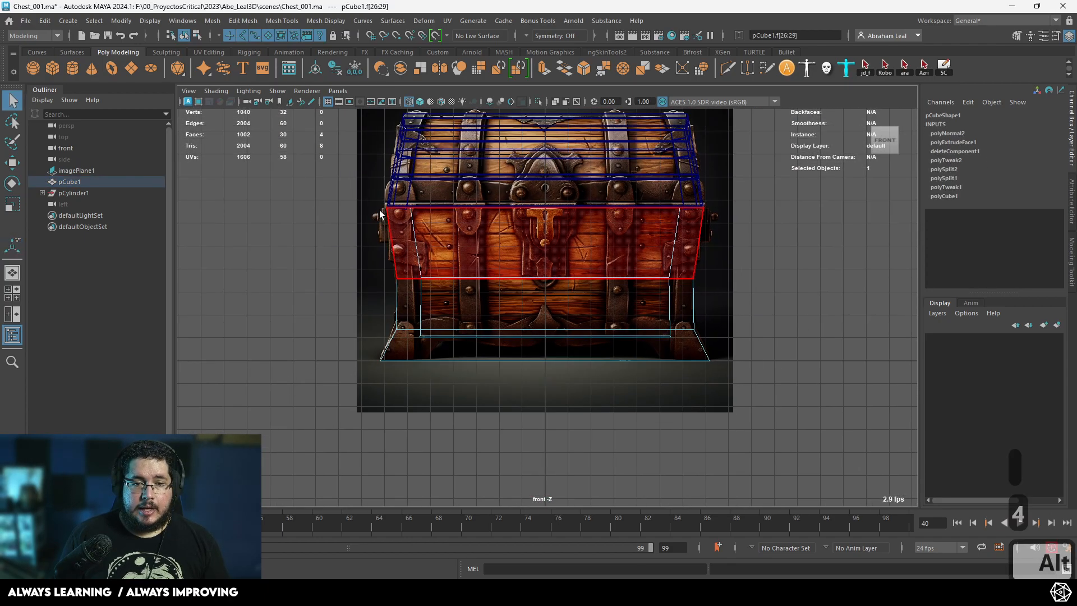
double_click(666, 256)
alt+drag(674, 247, 425, 255)
right_drag(460, 262, 493, 230)
click(480, 470)
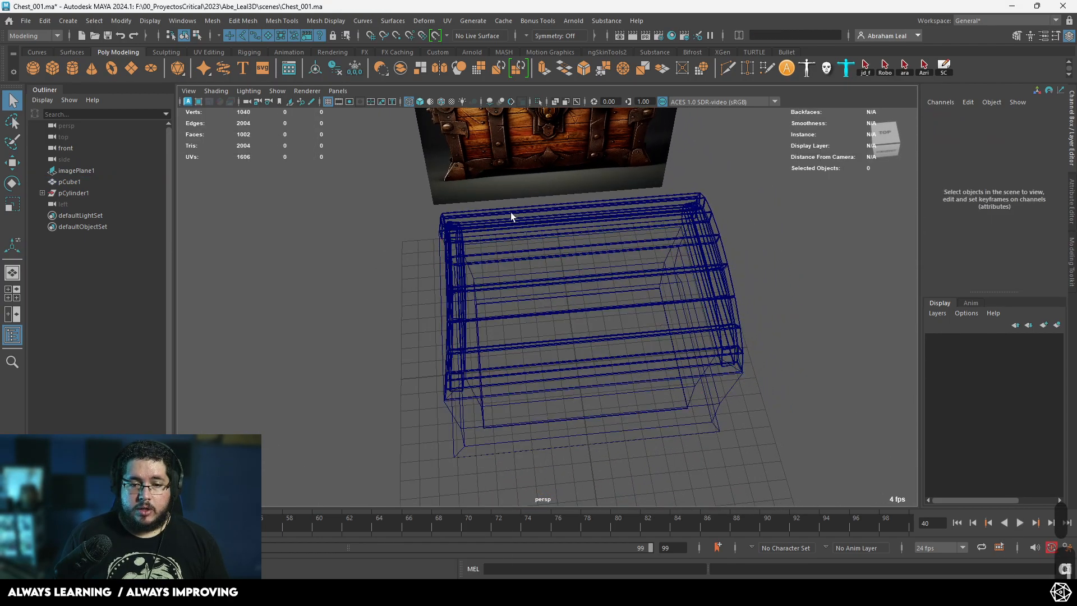
- Isolate the shaded chest body and delete its top rim faces and the inner shell
click(538, 102)
key(5)
click(537, 101)
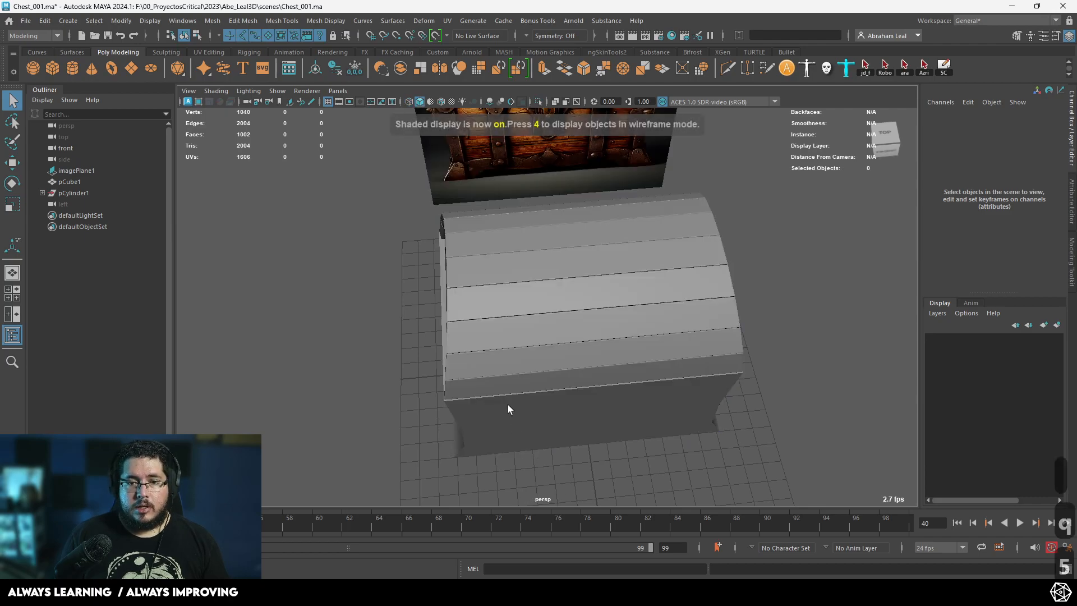
click(562, 198)
click(538, 103)
right_drag(461, 259, 468, 284)
click(466, 256)
click(445, 274)
shift+click(462, 231)
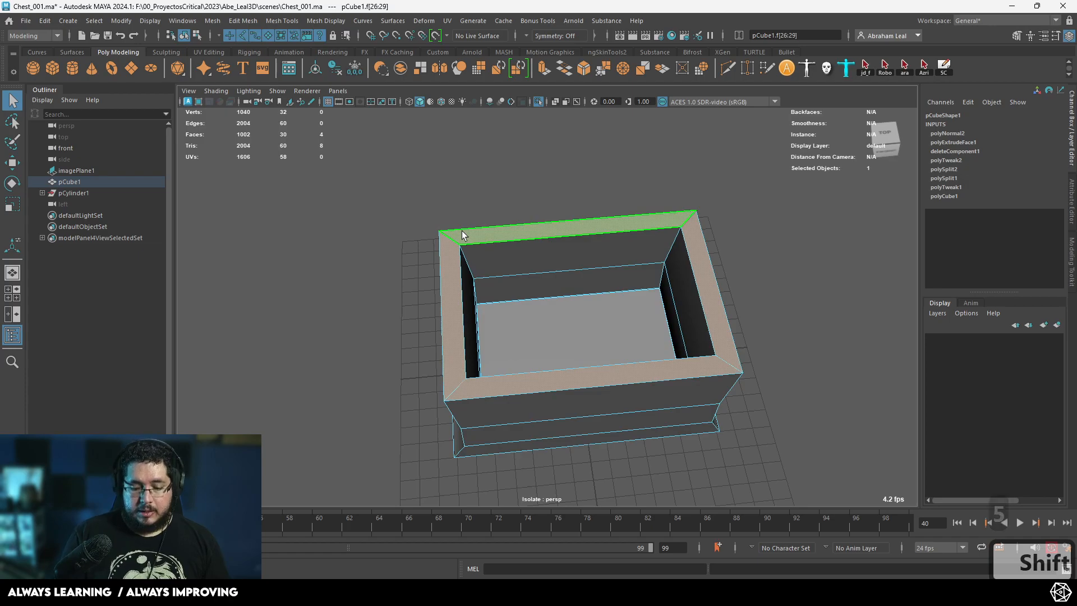
key(BackSpace)
click(506, 272)
key(BackSpace)
- In the front wireframe view, lower the body's middle edge loop to match a plank seam in the reference
alt+drag(506, 271, 618, 329)
key(space)
key(4)
click(536, 101)
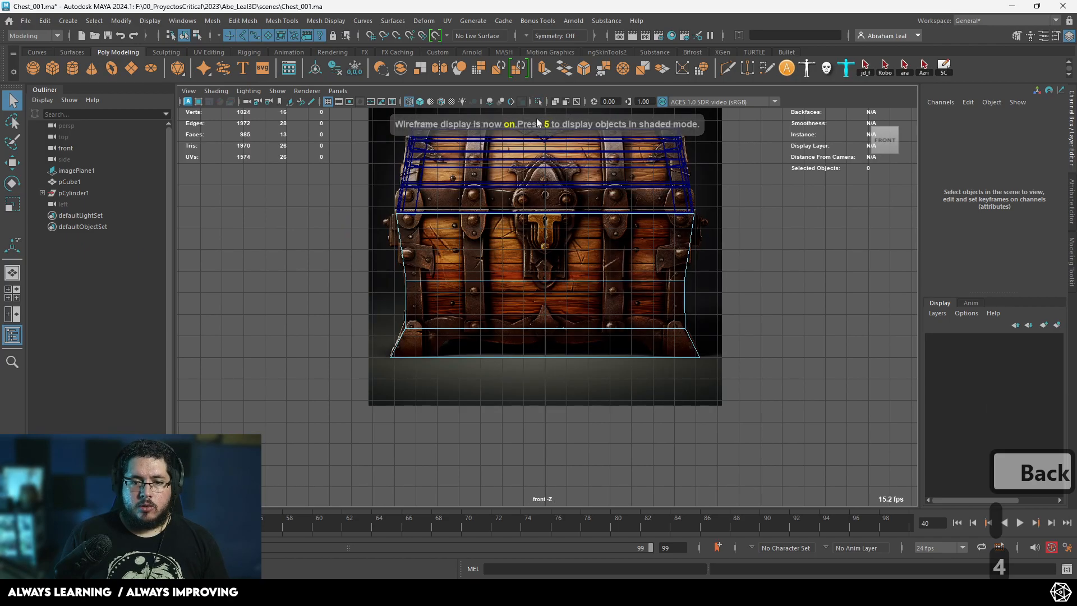
scroll(543, 289, up, 5)
double_click(547, 248)
key(w)
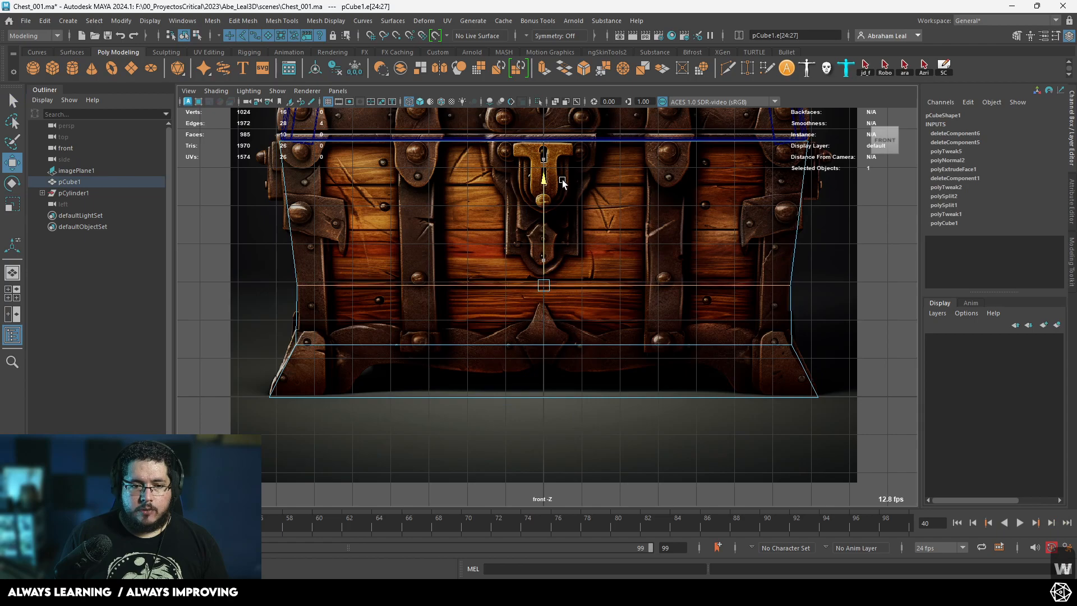
- Insert two edge loops across the body's upper part with Multi-Cut and scale the vertex rows to the reference's contour
click(730, 68)
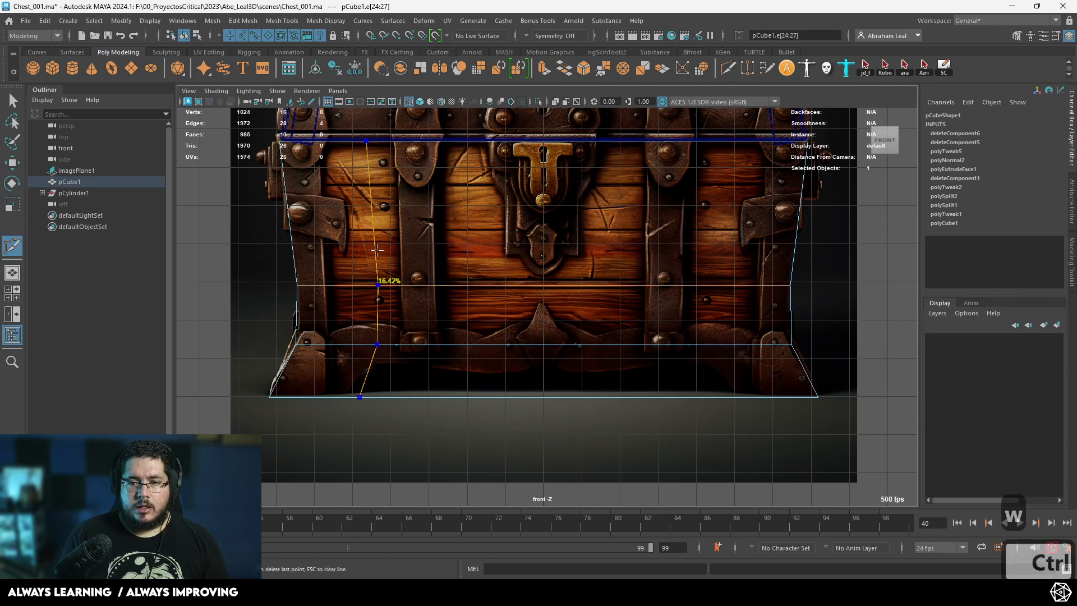
ctrl+click(300, 228)
key(q)
right_drag(327, 229, 275, 230)
drag(247, 222, 857, 255)
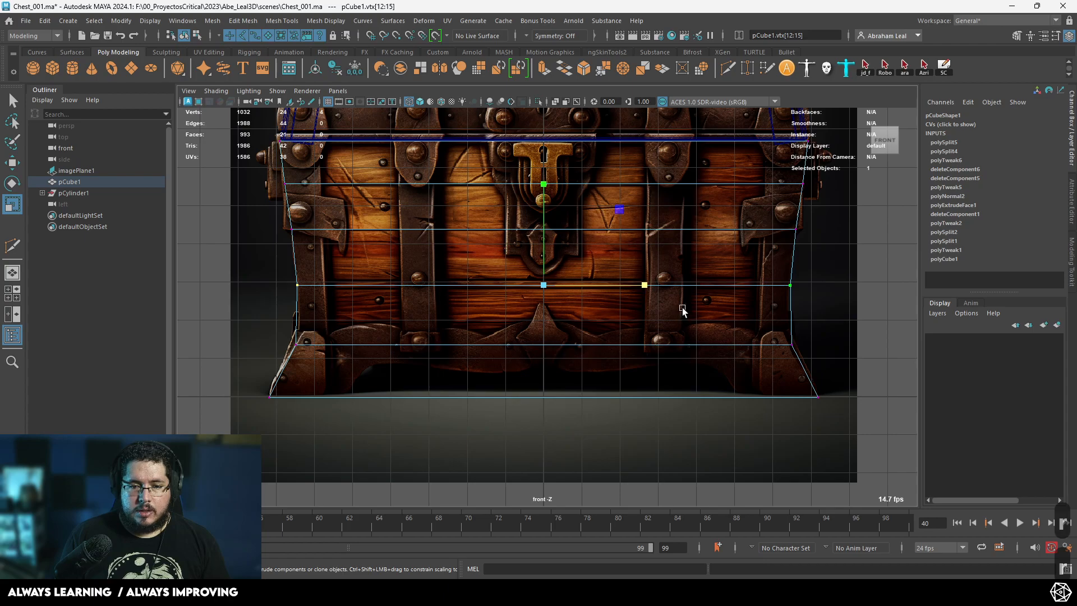
- Reselect the chest body as an object and examine its plank rows from several sides in the shaded perspective view
key(5)
key(space)
drag(697, 342, 704, 289)
mouse_move(696, 289)
alt+mouse_down()
mouse_move(631, 275)
mouse_move(680, 286)
alt+mouse_up()
right_drag(680, 286, 724, 247)
click(776, 241)
click(669, 259)
alt+drag(727, 314, 675, 295)
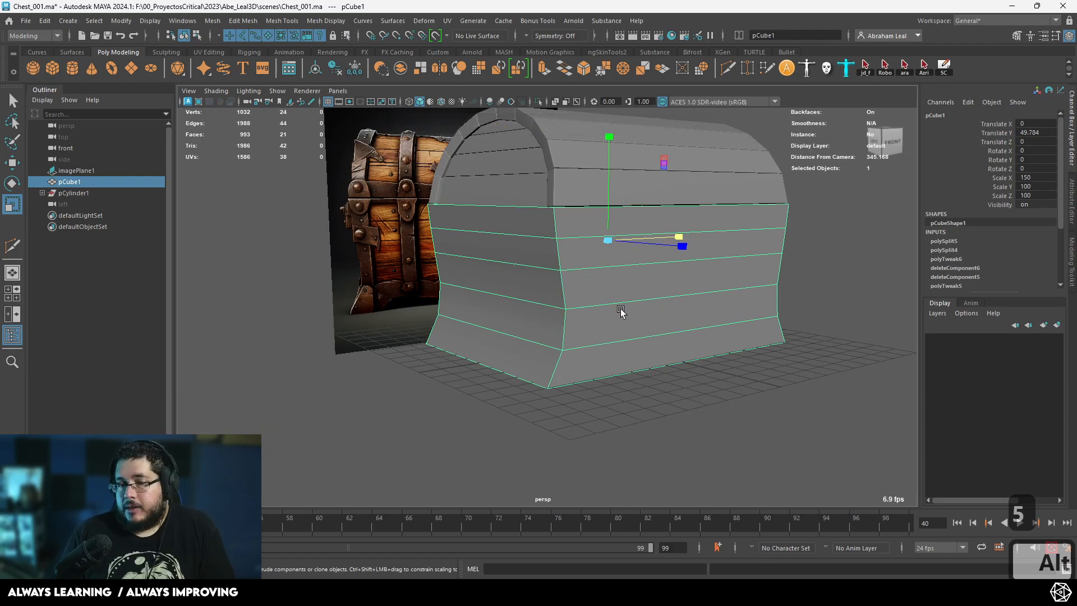
alt+drag(627, 257, 657, 271)
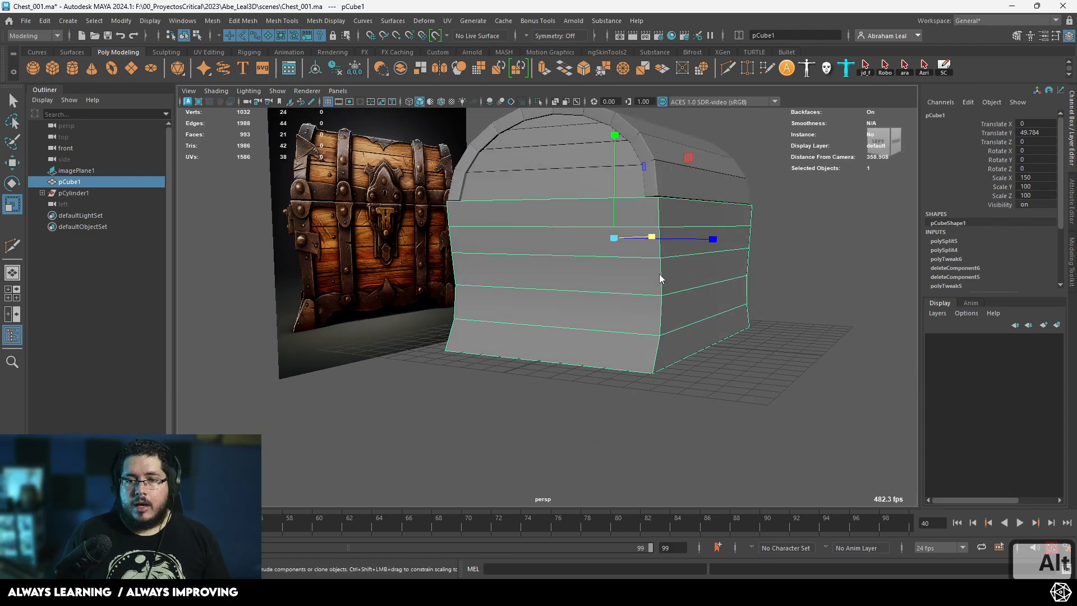
- Detach the body's walls and floor from each other along the vertical corner edges and the bottom edges
right_drag(660, 275, 659, 219)
double_click(660, 218)
alt+drag(729, 273, 476, 259)
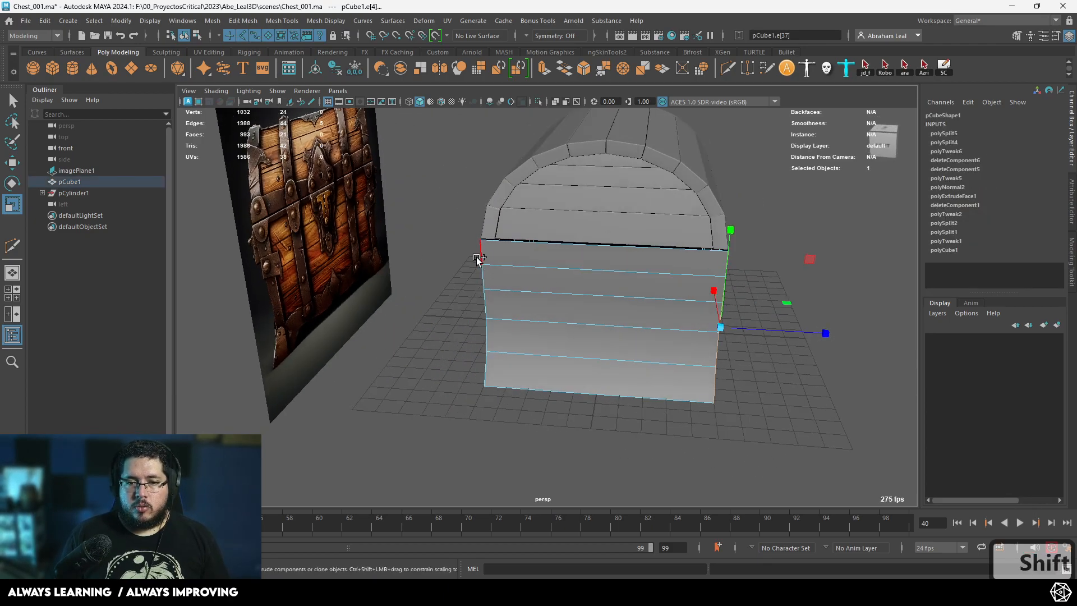
alt+drag(733, 291, 628, 241)
shift+double_click(726, 284)
shift+double_click(633, 259)
shift+double_click(593, 222)
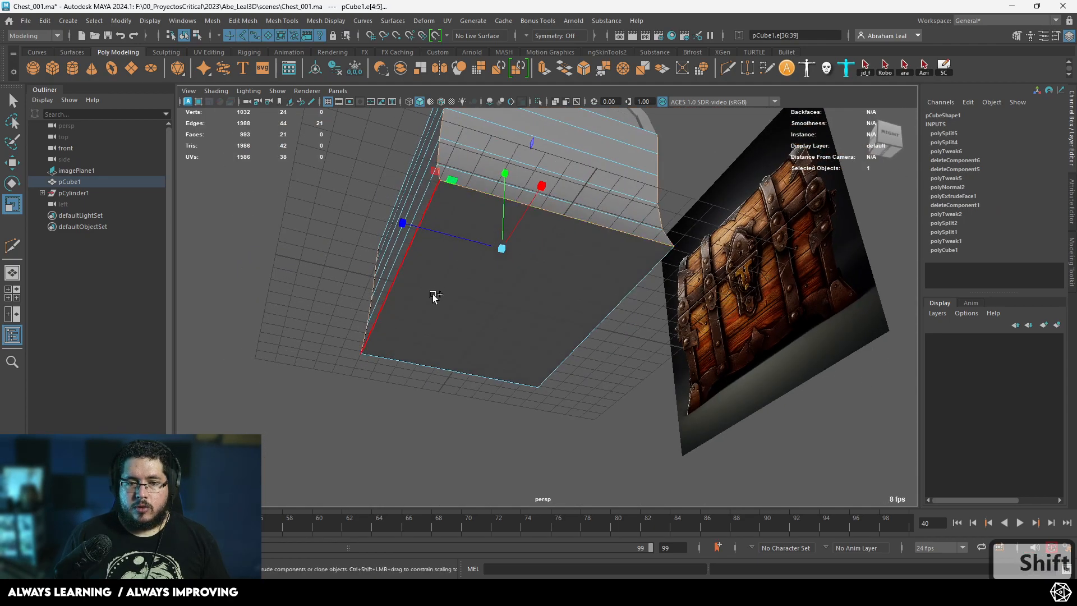
shift+click(486, 373)
alt+drag(486, 373, 627, 342)
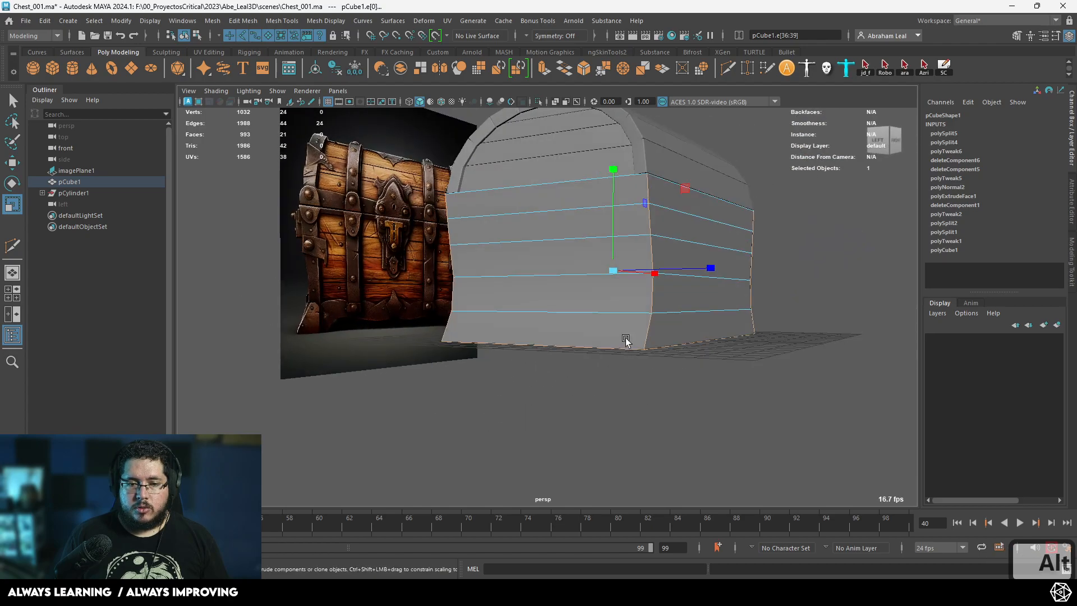
click(330, 20)
mouse_move(270, 25)
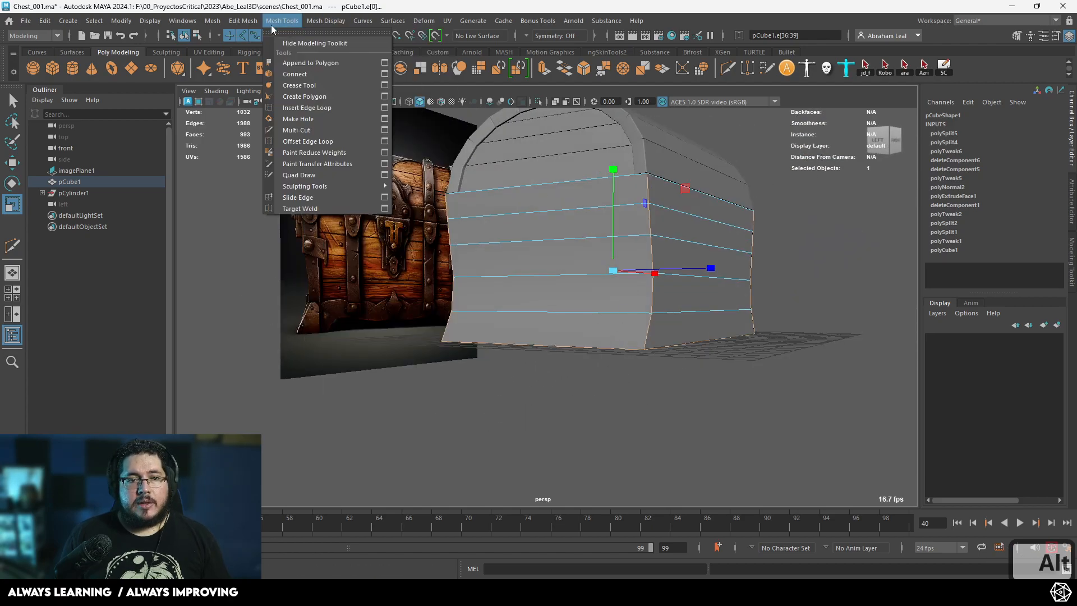
mouse_move(317, 26)
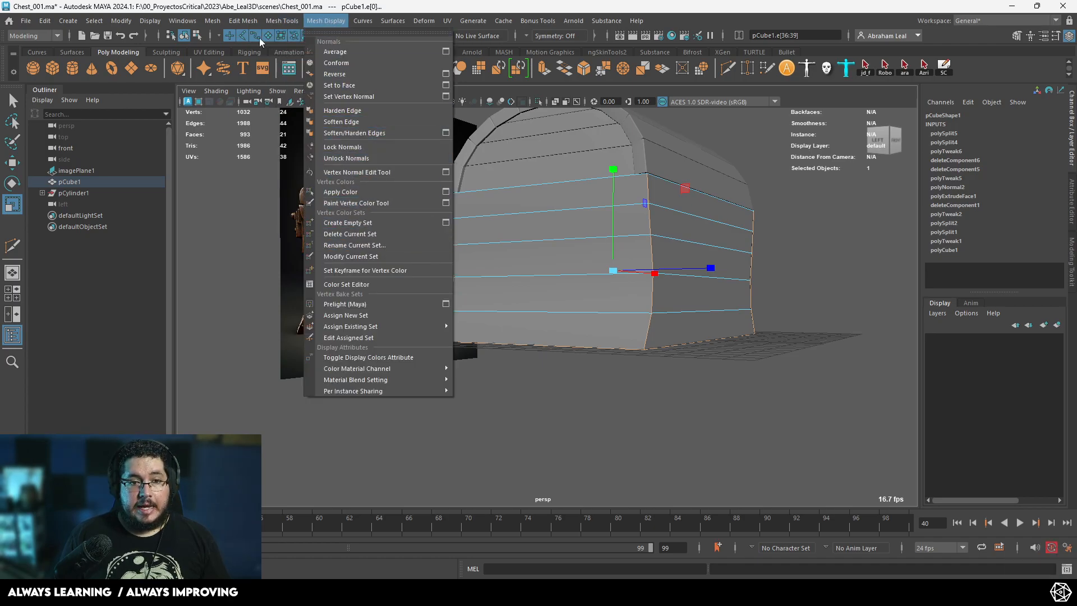
click(274, 119)
- Separate the detached chest body into individual wall objects
alt+drag(567, 292, 605, 239)
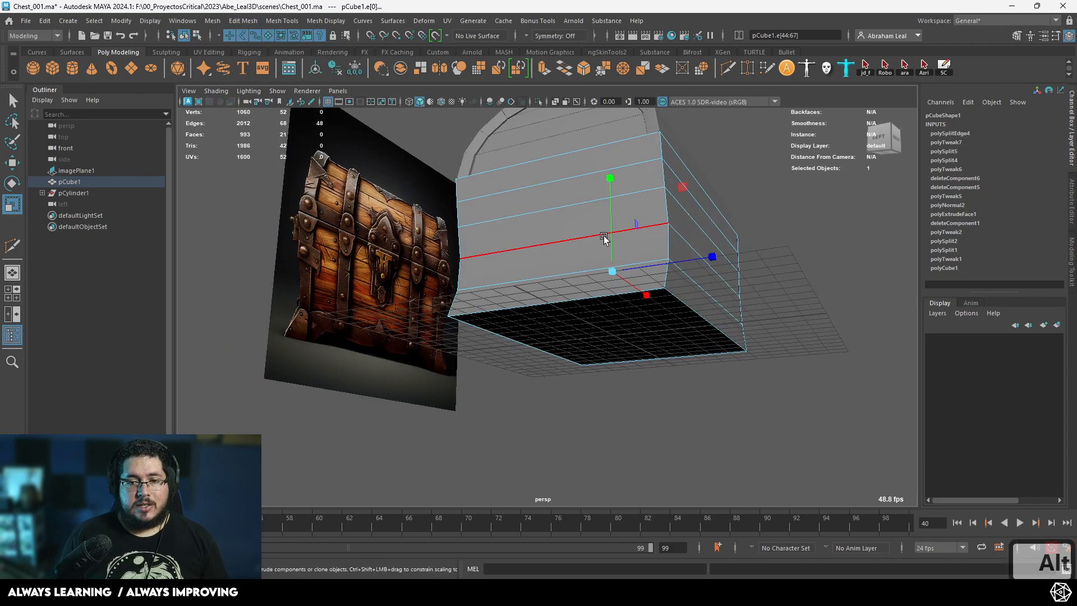
right_drag(605, 239, 764, 169)
click(765, 168)
click(685, 211)
click(273, 22)
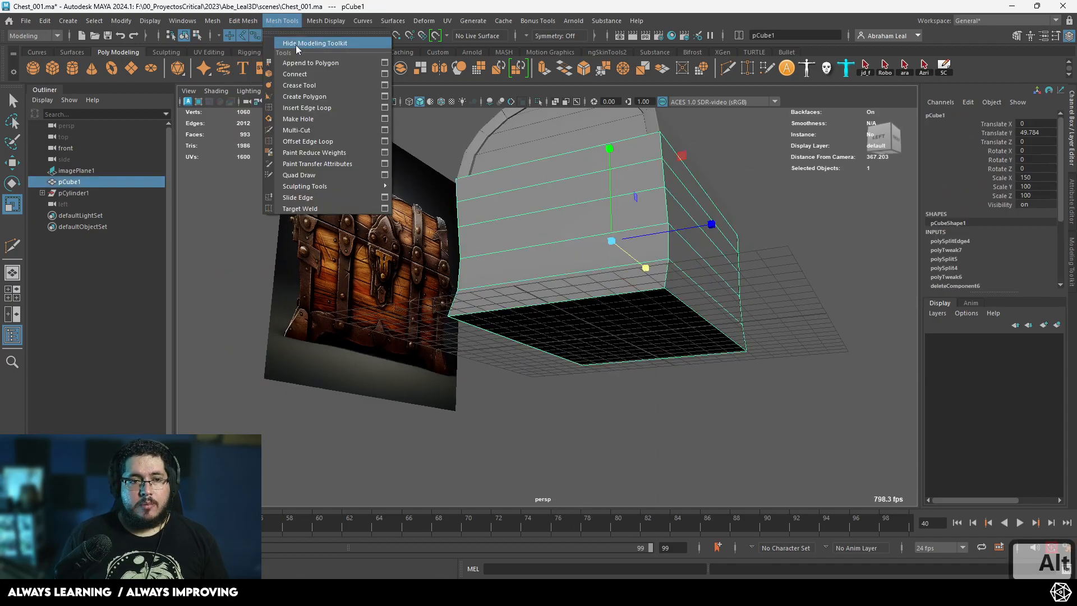
mouse_move(219, 24)
click(234, 74)
alt+drag(561, 225, 543, 291)
- Delete the right end wall and the back wall
click(817, 269)
click(715, 301)
alt+drag(746, 331, 654, 356)
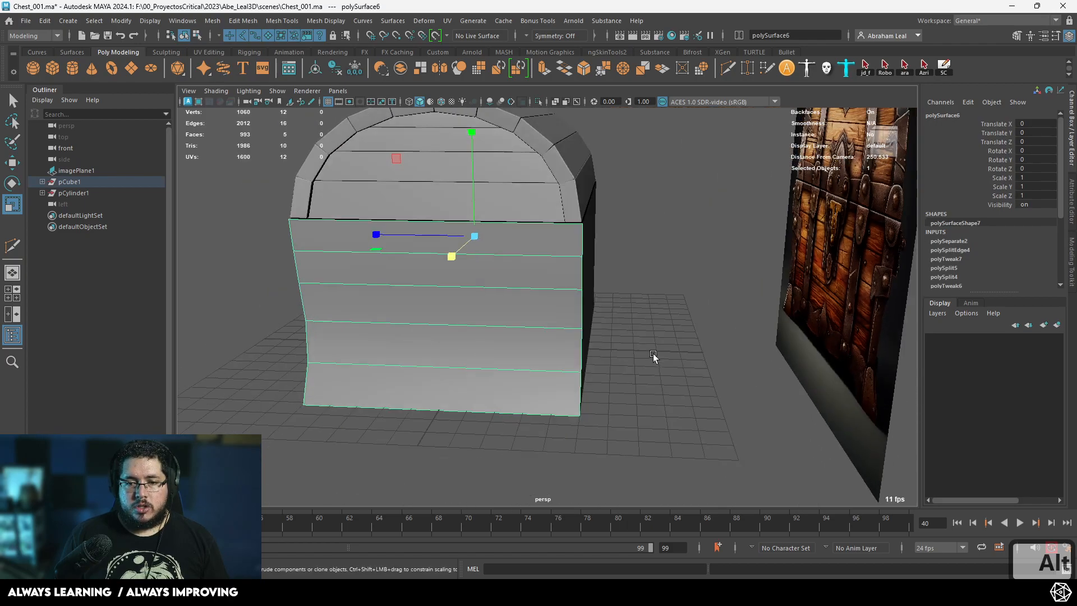
shift+click(585, 247)
key(BackSpace)
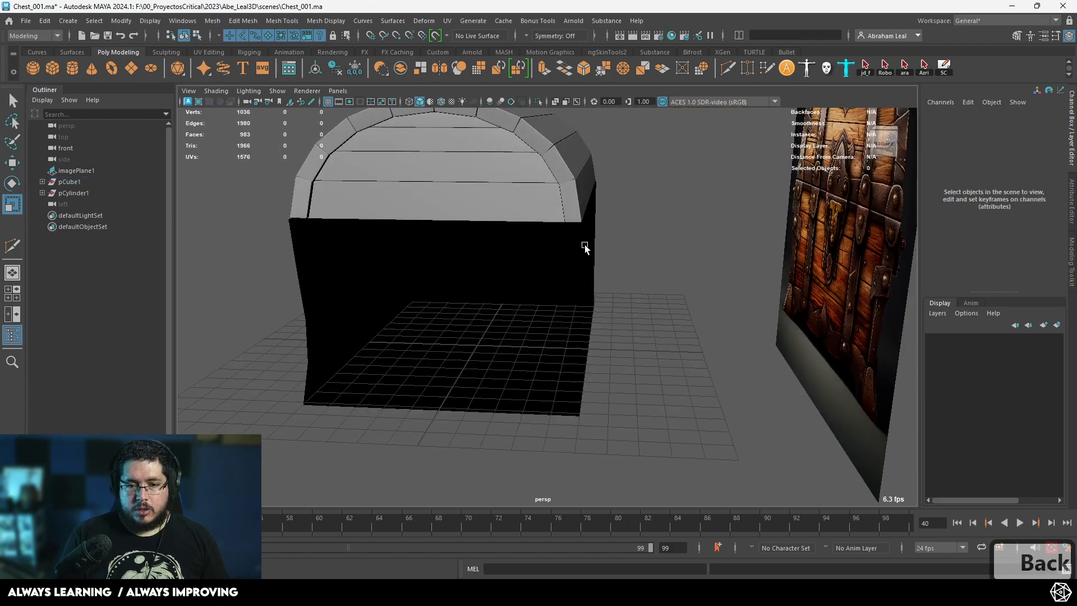
- Combine the remaining front wall and left end wall into one mesh
click(516, 352)
alt+drag(516, 352, 691, 336)
scroll(725, 370, up, 3)
alt+middle_drag(725, 370, 613, 341)
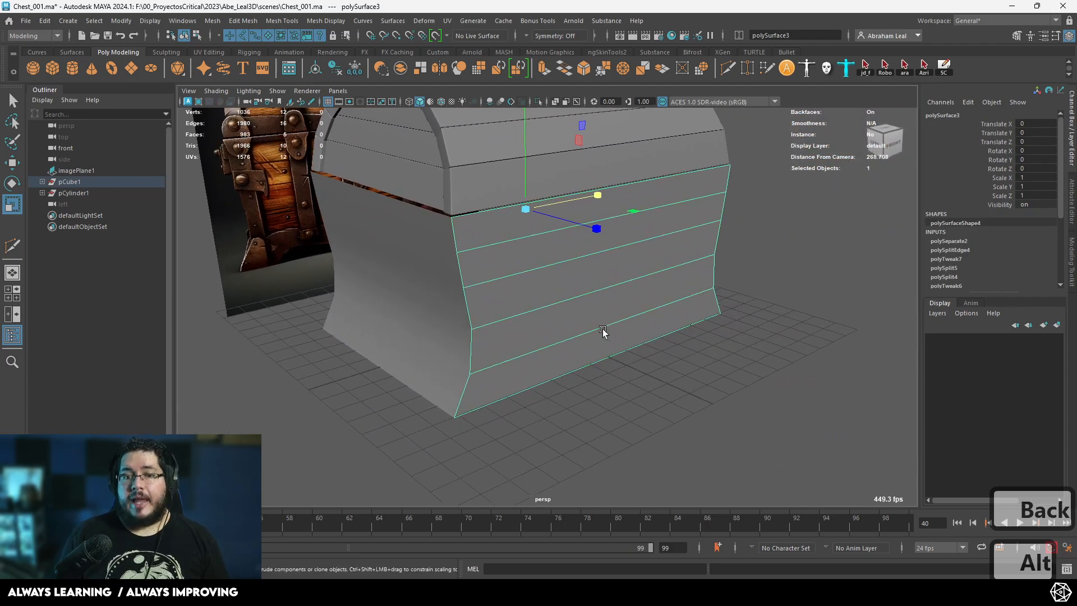
shift+click(447, 282)
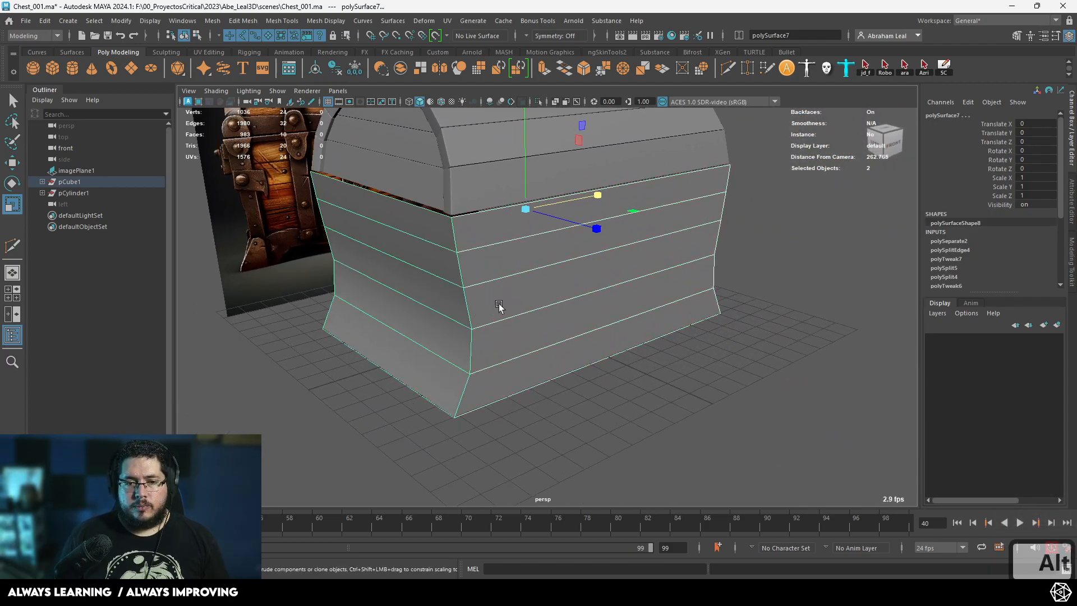
alt+drag(496, 304, 525, 271)
click(400, 71)
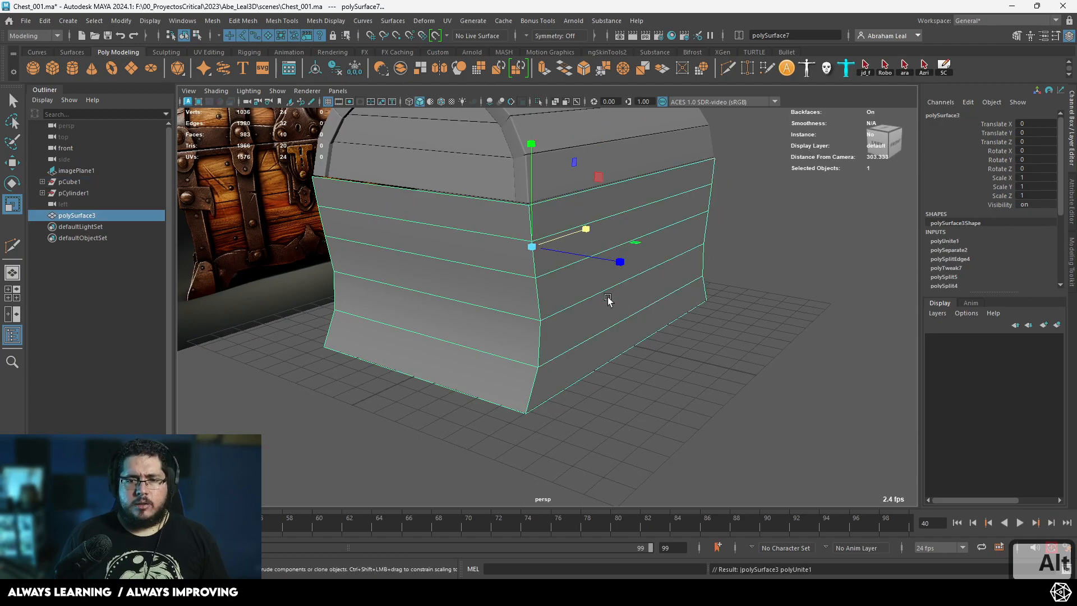
- Detach the combined walls along their horizontal seam edges to split them into individual planks
key(F10)
click(613, 220)
shift+click(557, 307)
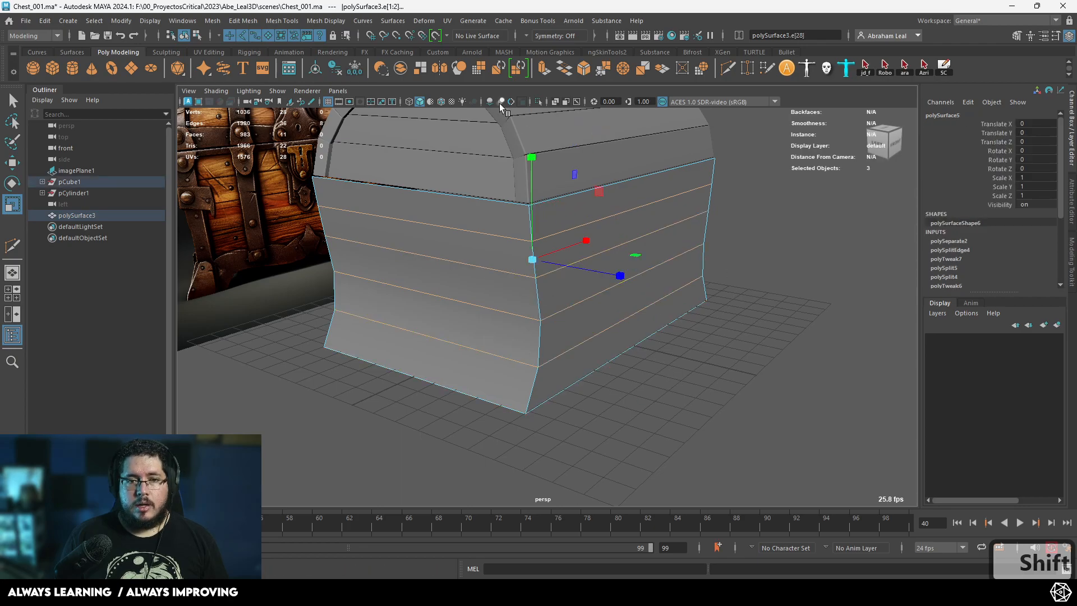
click(235, 23)
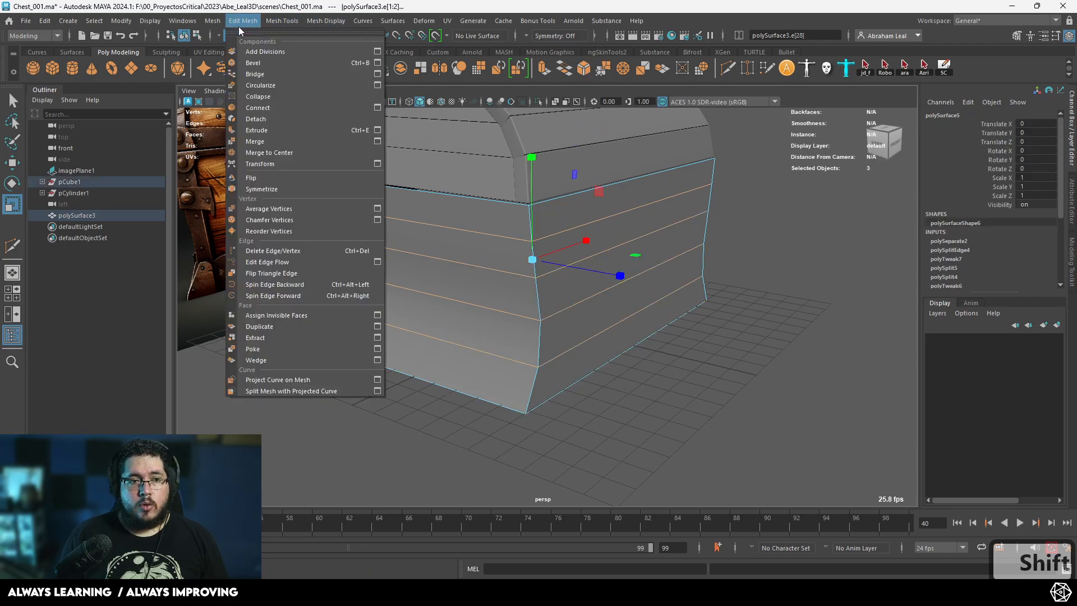
click(260, 118)
click(724, 280)
alt+drag(708, 293, 669, 273)
- In the side view, scale the walls' plank vertex rows along the depth to give the end wall a curved profile
click(606, 236)
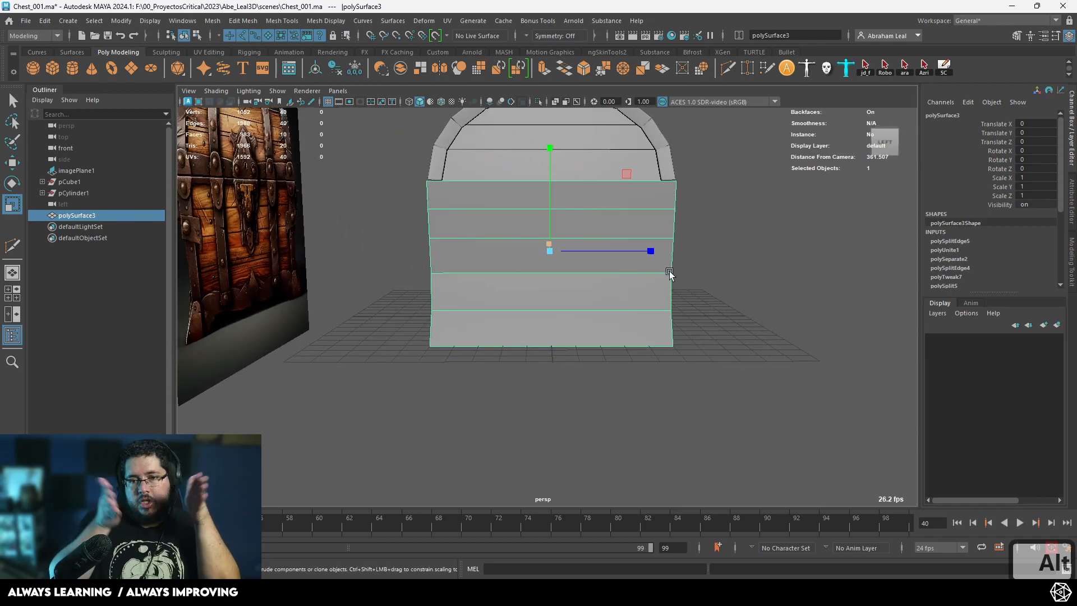
key(space)
drag(690, 273, 731, 272)
alt+middle_drag(731, 272, 656, 257)
alt+right_drag(656, 257, 618, 276)
right_click(618, 275)
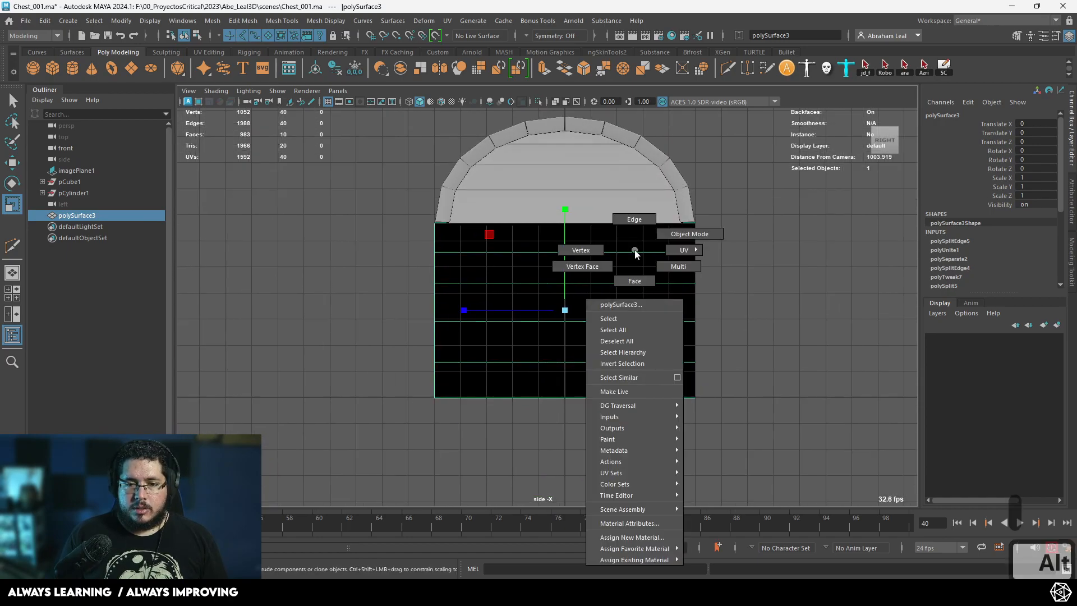
click(430, 274)
drag(751, 372, 752, 371)
scroll(596, 308, up, 1)
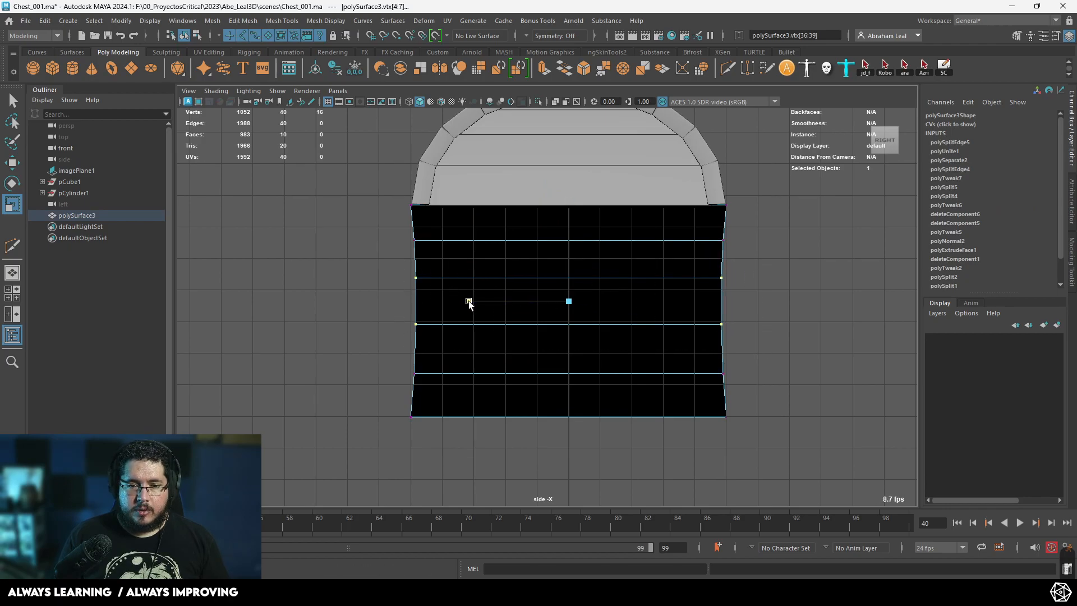
key(space)
alt+drag(483, 287, 314, 306)
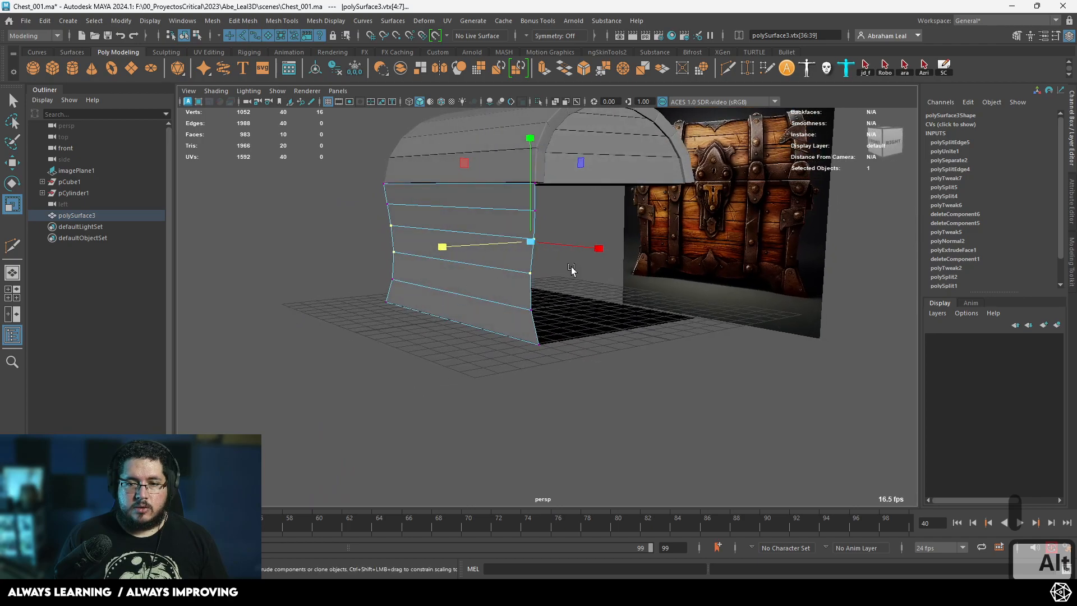
alt+drag(514, 284, 738, 317)
click(738, 317)
- Extrude the wall planks inward with Keep Faces Together off and a Local Translate Z of -6.006
right_drag(536, 241, 611, 202)
click(712, 218)
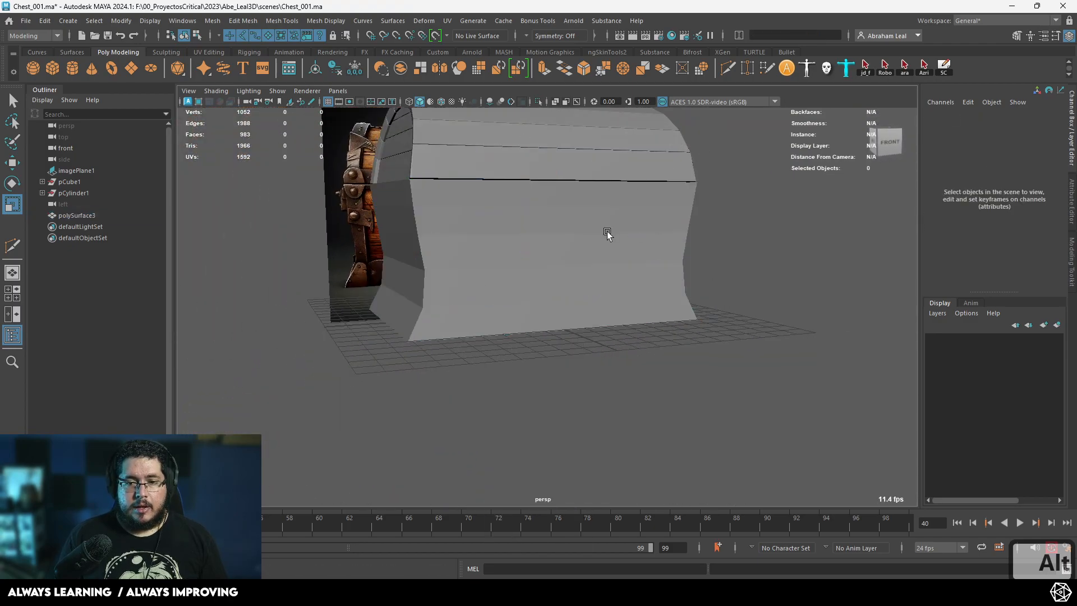
click(608, 233)
alt+drag(513, 216, 574, 218)
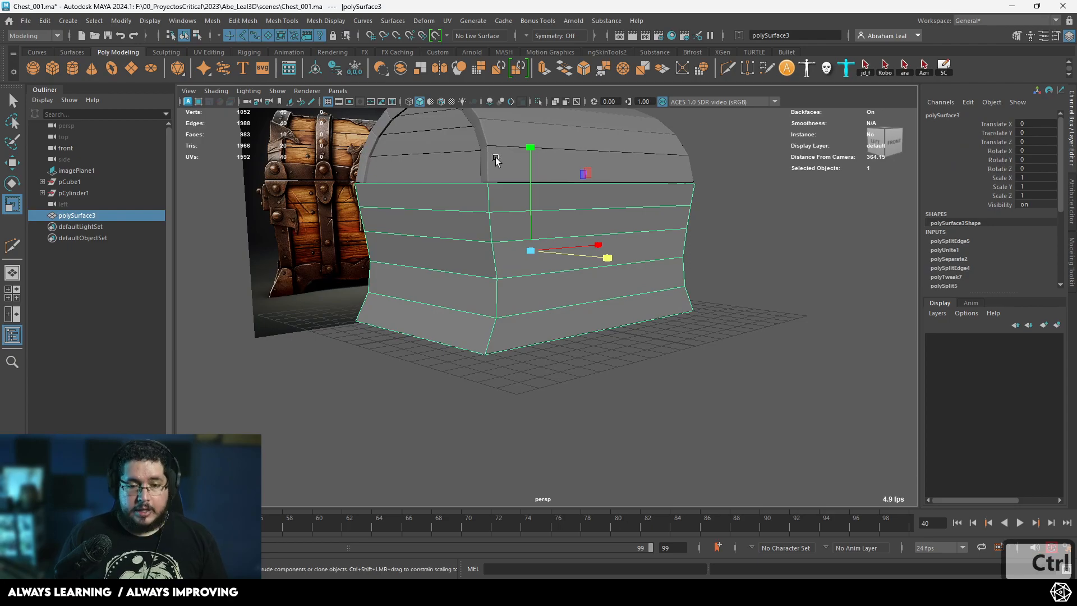
key(ctrl+e)
alt+drag(742, 264, 442, 258)
click(734, 219)
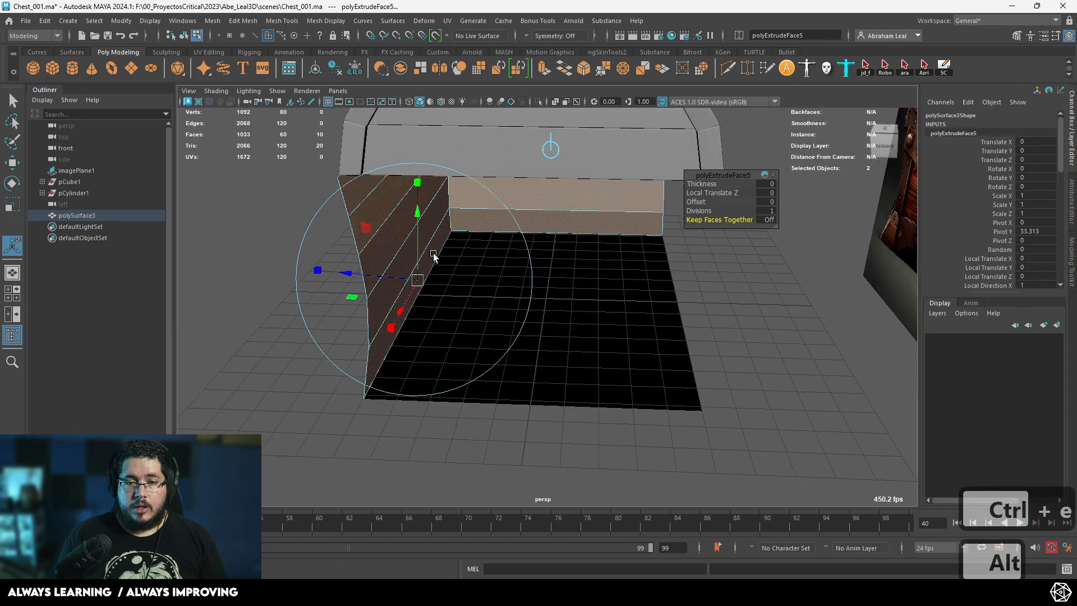
drag(341, 274, 572, 313)
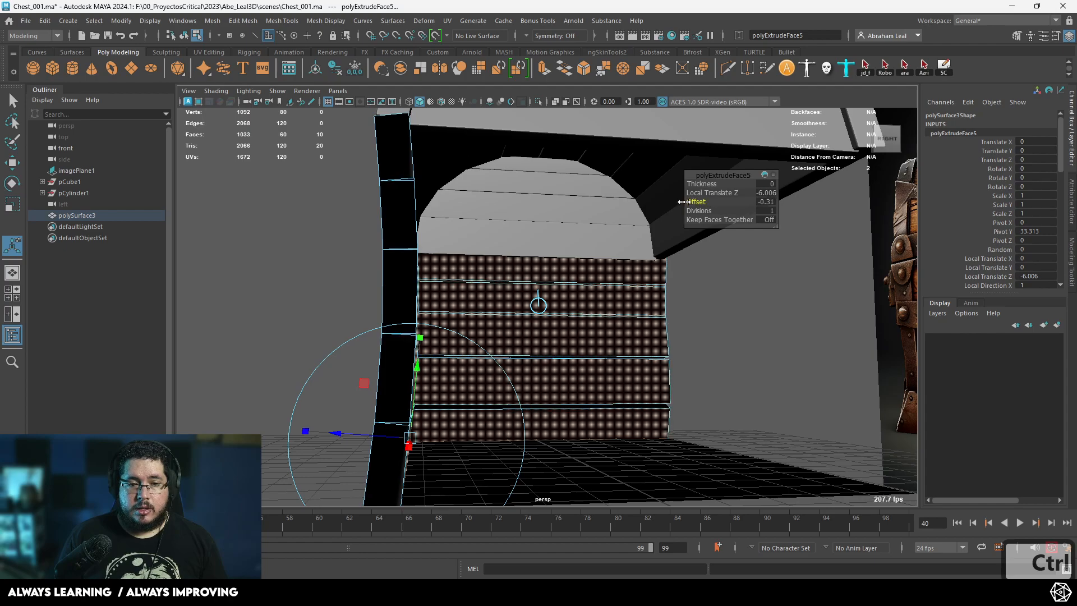
- Fine-tune the plank extrusion's Offset to about 0 while checking the inner corner and plank seams
alt+drag(655, 293, 466, 320)
alt+right_drag(466, 319, 510, 287)
alt+drag(511, 287, 548, 293)
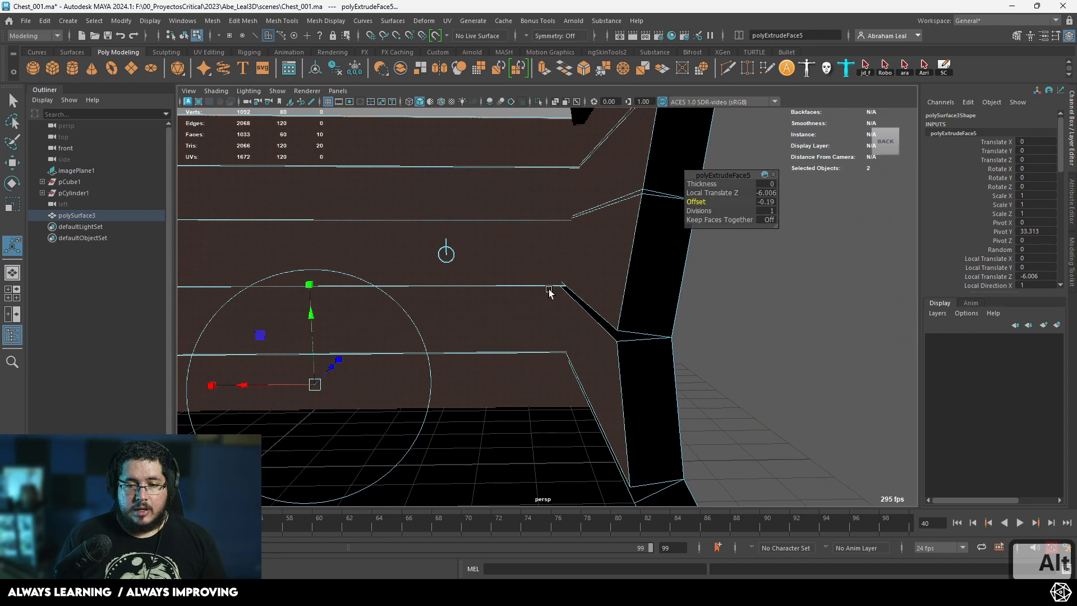
mouse_move(695, 199)
mouse_down()
mouse_move(654, 193)
mouse_move(705, 201)
mouse_up()
alt+drag(489, 281, 537, 354)
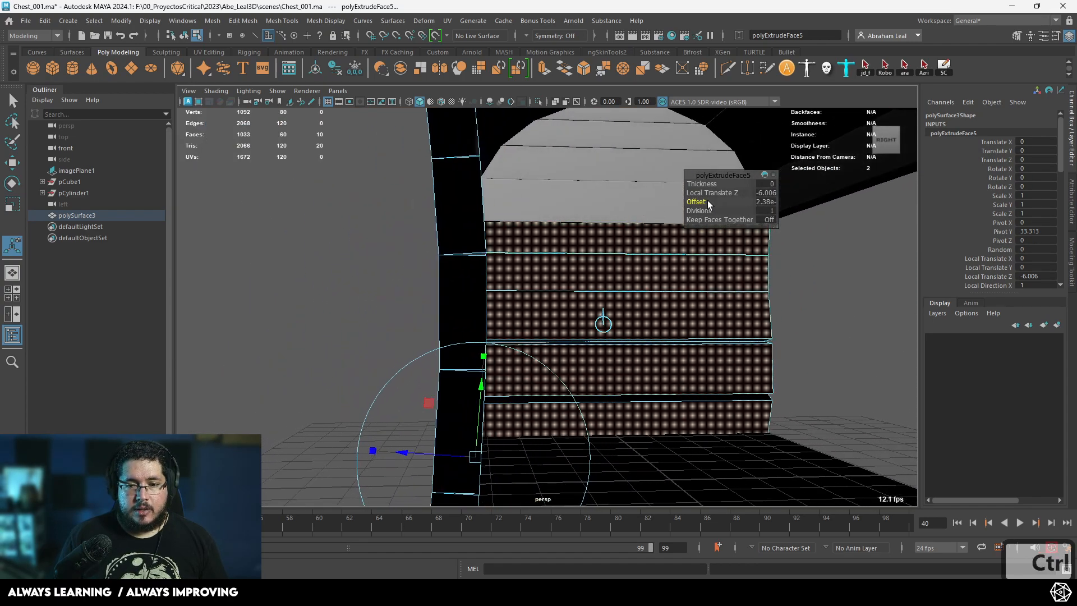
ctrl+drag(699, 196, 695, 197)
- Flatten the bottom face of the end wall's lowest plank by scaling it vertically
alt+drag(637, 303, 589, 234)
right_drag(588, 233, 630, 319)
click(539, 273)
alt+drag(539, 273, 533, 227)
key(r)
alt+drag(578, 267, 593, 247)
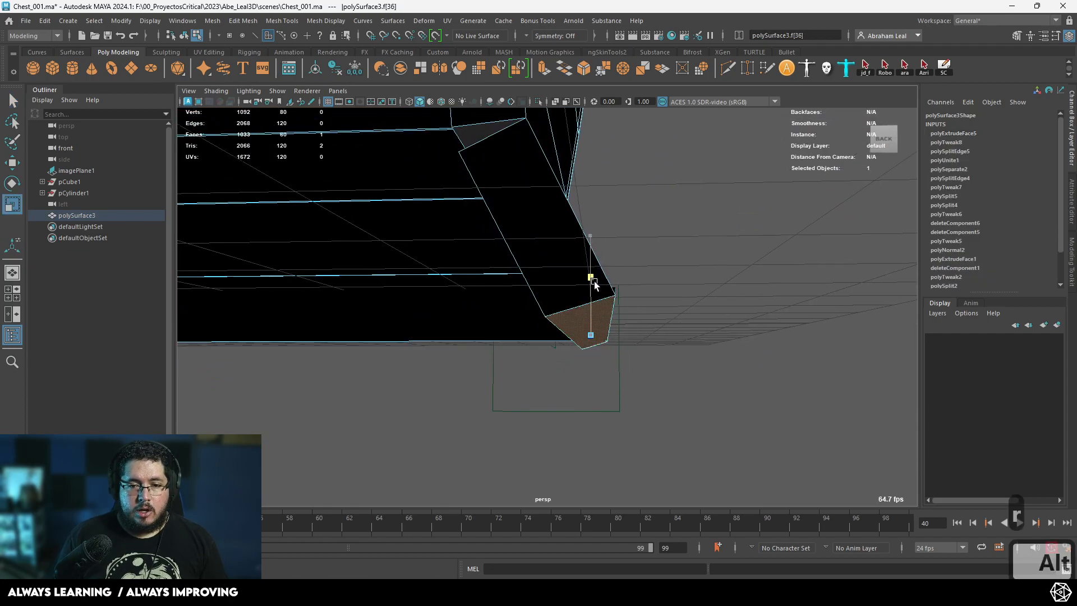
alt+drag(584, 382, 416, 329)
- Flatten the bottom face of the front wall's lowest plank vertically and adjust its position with point snapping
key(w)
alt+middle_drag(729, 311, 638, 351)
click(637, 351)
alt+drag(637, 351, 726, 360)
key(r)
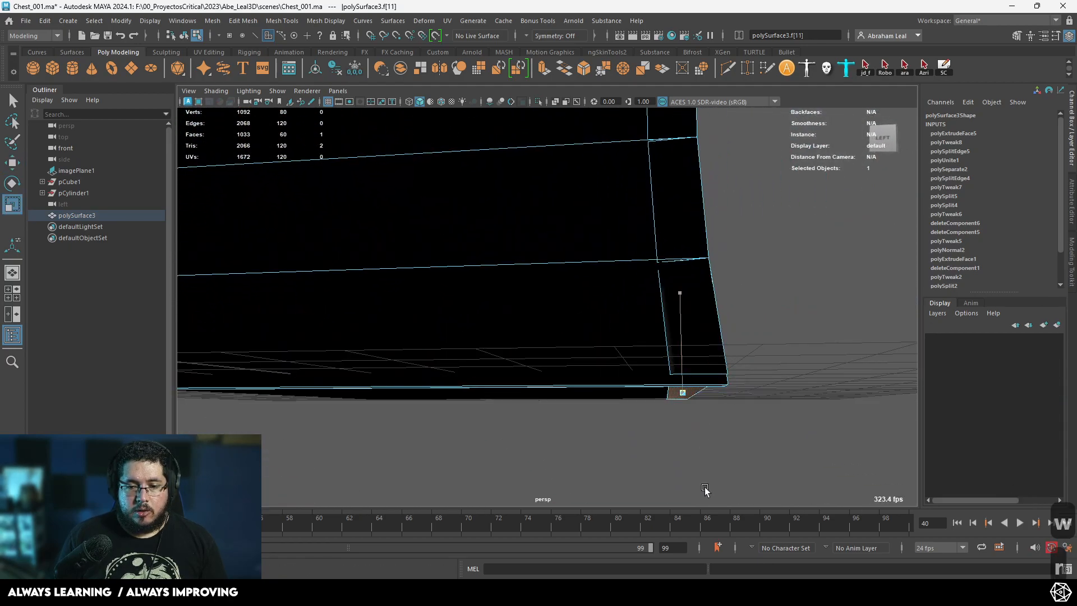
key(w)
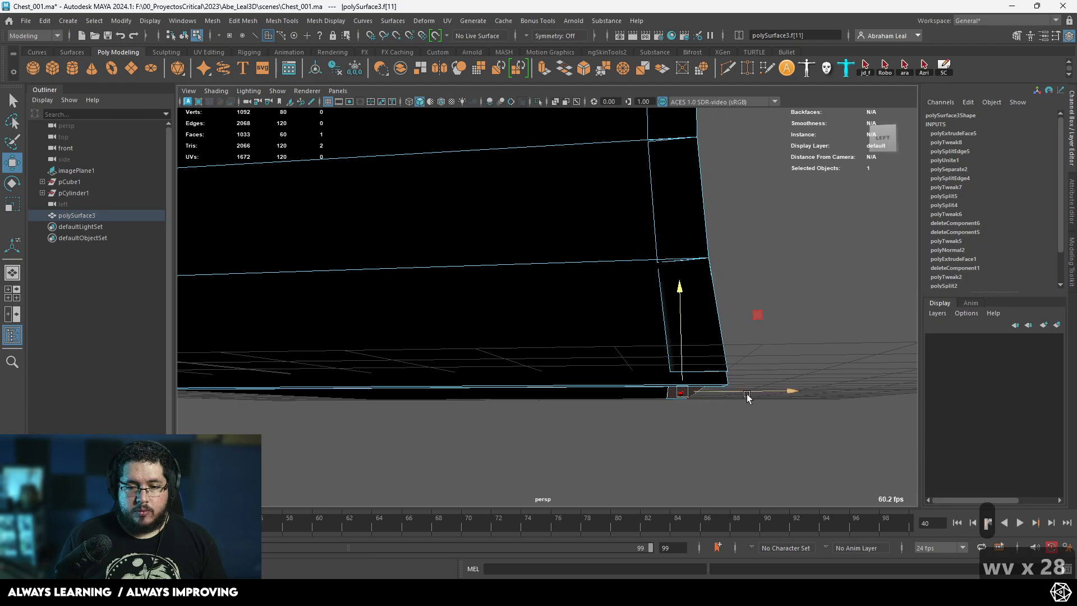
- Select a long face of the end wall's lowest plank
alt+drag(750, 393, 630, 426)
alt+right_drag(630, 426, 452, 375)
alt+drag(452, 375, 546, 378)
click(527, 357)
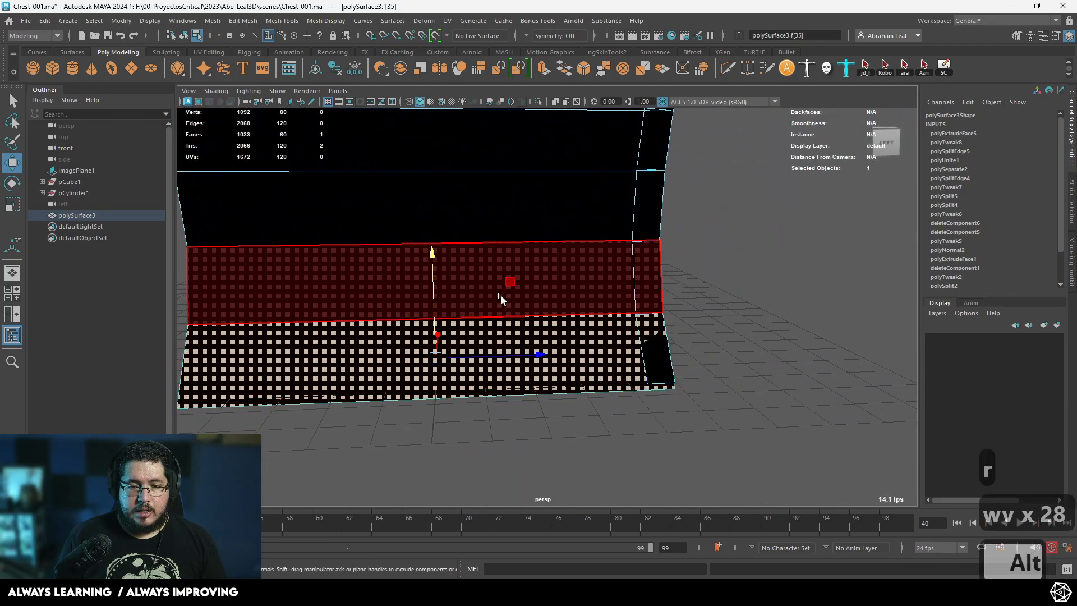
- Select all the plank faces on the end of the chest body and scale them slightly narrower
shift+double_click(584, 366)
key(q)
shift+double_click(543, 265)
shift+double_click(544, 201)
alt+middle_drag(544, 200, 568, 264)
shift+double_click(570, 344)
shift+double_click(568, 303)
alt+right_drag(568, 263, 540, 306)
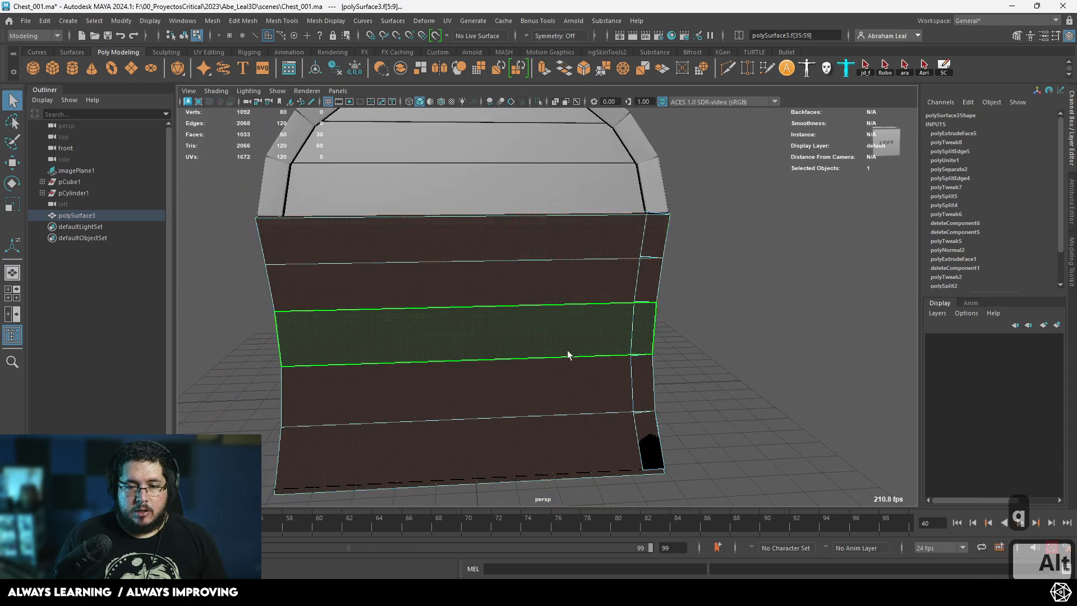
key(r)
drag(574, 348, 561, 341)
click(666, 337)
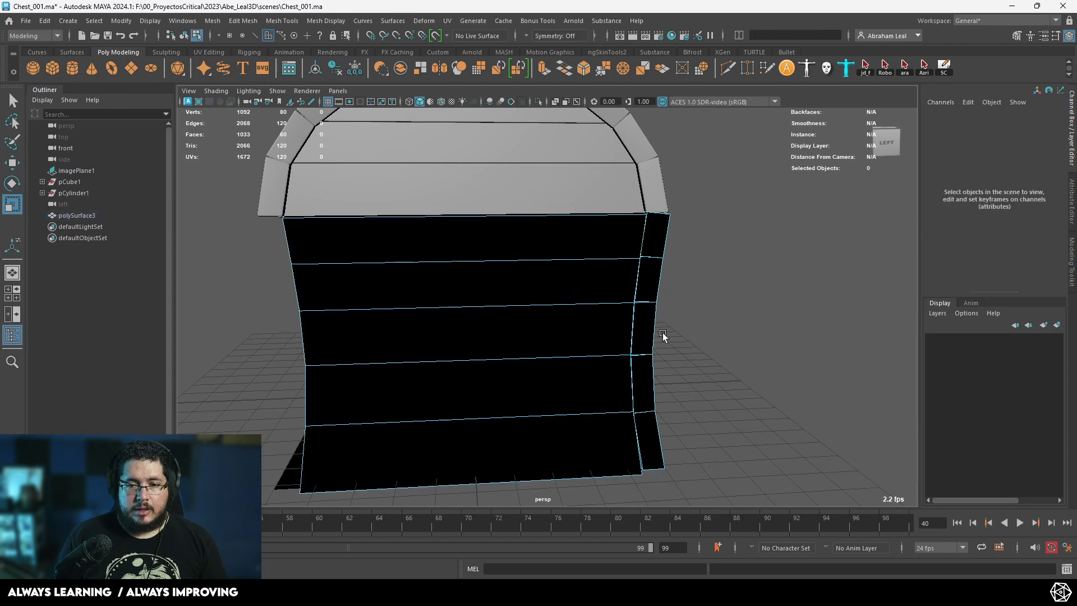
- Move the inner corner edge where the end planks meet the front planks slightly sideways
alt+drag(666, 336, 598, 336)
alt+right_drag(598, 337, 741, 422)
alt+drag(740, 421, 599, 324)
right_drag(549, 257, 557, 229)
click(585, 216)
shift+click(548, 230)
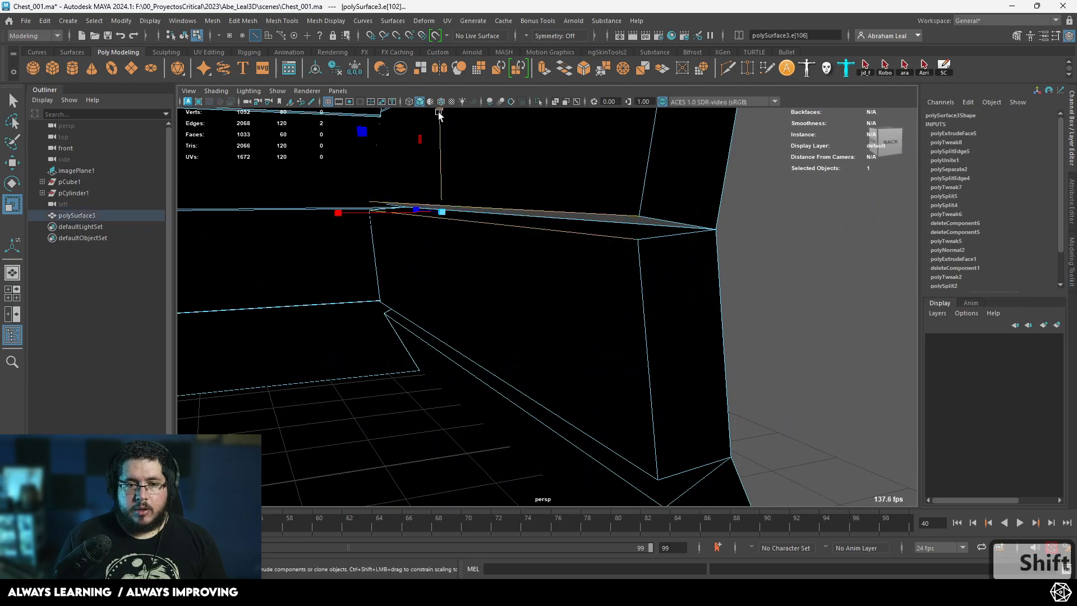
alt+drag(422, 203, 551, 243)
alt+drag(442, 208, 429, 223)
alt+drag(610, 266, 656, 311)
click(461, 240)
key(w)
drag(382, 254, 371, 250)
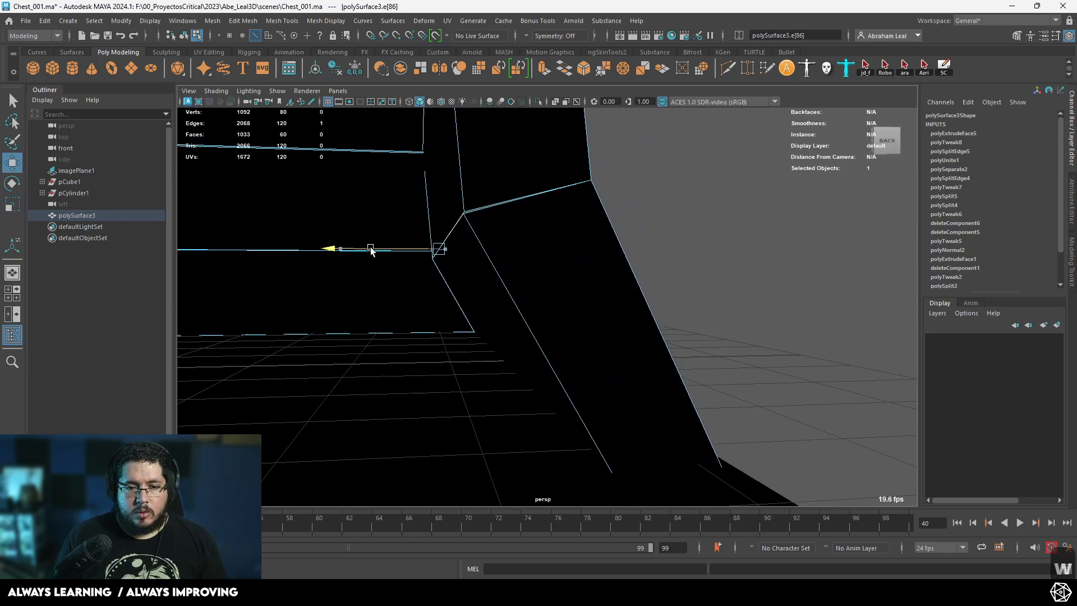
- Return the chest body to object mode and reverse its face normals
right_drag(644, 139, 649, 137)
scroll(567, 252, down, 8)
alt+drag(645, 140, 552, 331)
alt+drag(553, 267, 651, 241)
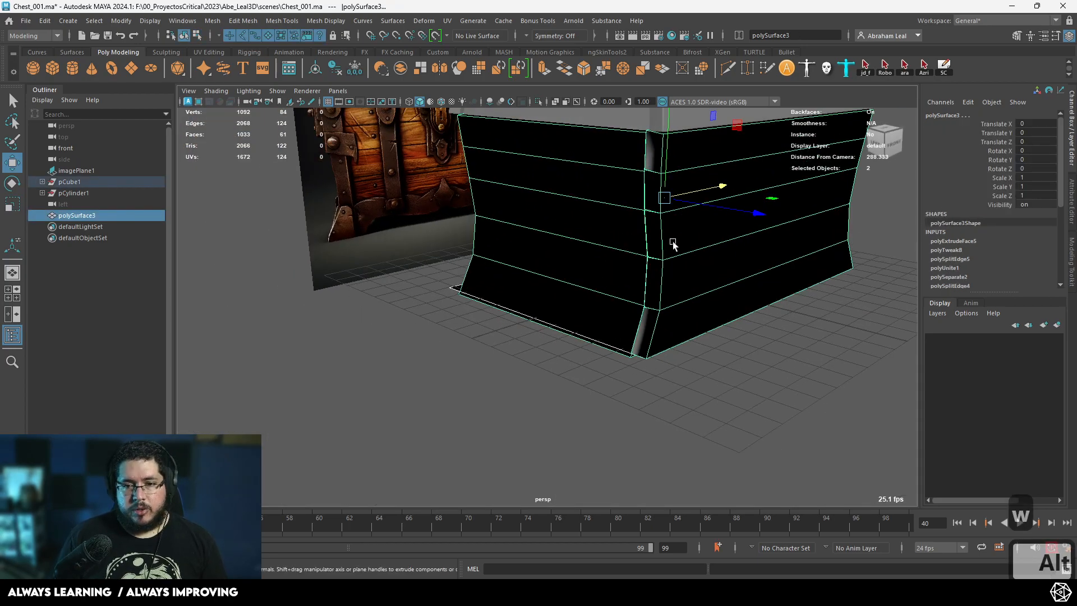
click(333, 22)
click(342, 73)
key(r)
alt+middle_drag(817, 445, 757, 481)
- Bevel the chest body's planks with 2 segments and a fraction of about 0.27
click(757, 480)
click(637, 279)
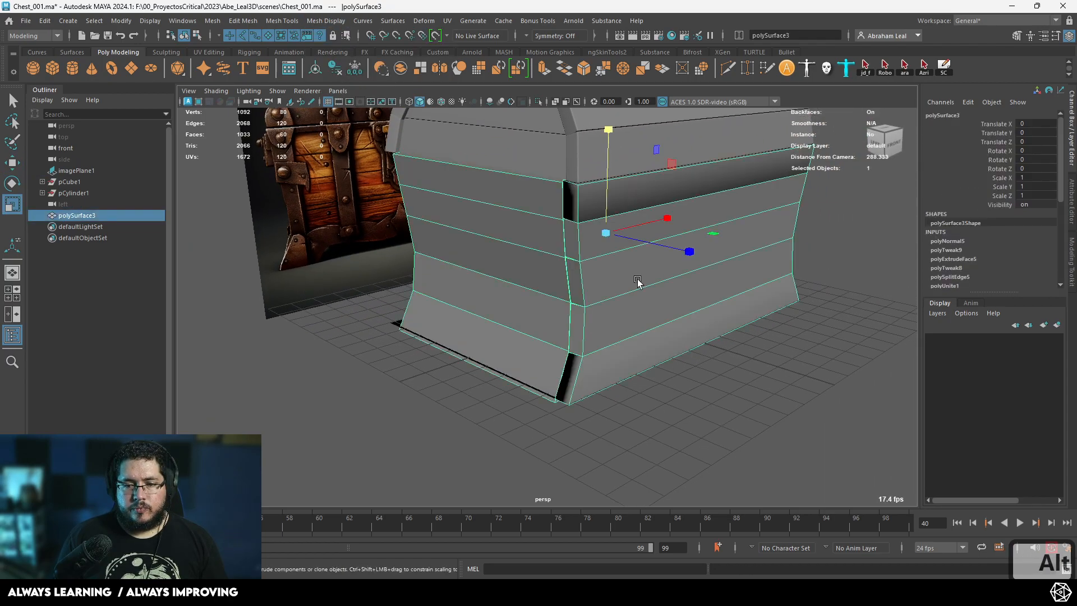
click(582, 72)
scroll(721, 242, up, 3)
drag(698, 193, 675, 177)
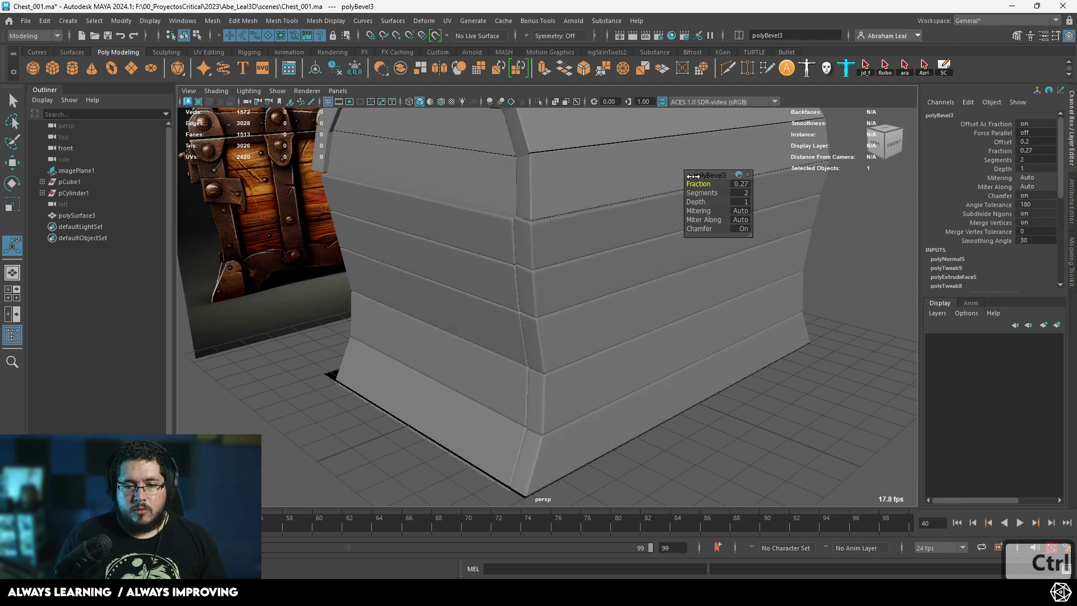
click(849, 398)
alt+drag(849, 398, 463, 332)
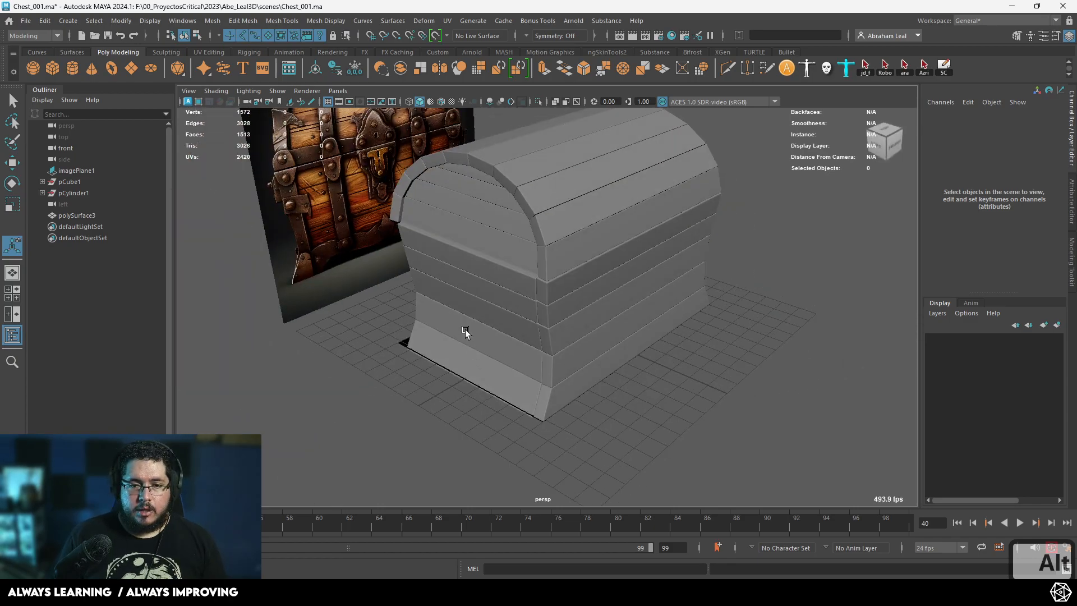
- Separate the beveled chest body into individual plank meshes
click(567, 329)
scroll(552, 343, up, 3)
alt+drag(553, 343, 582, 300)
right_drag(583, 258, 698, 160)
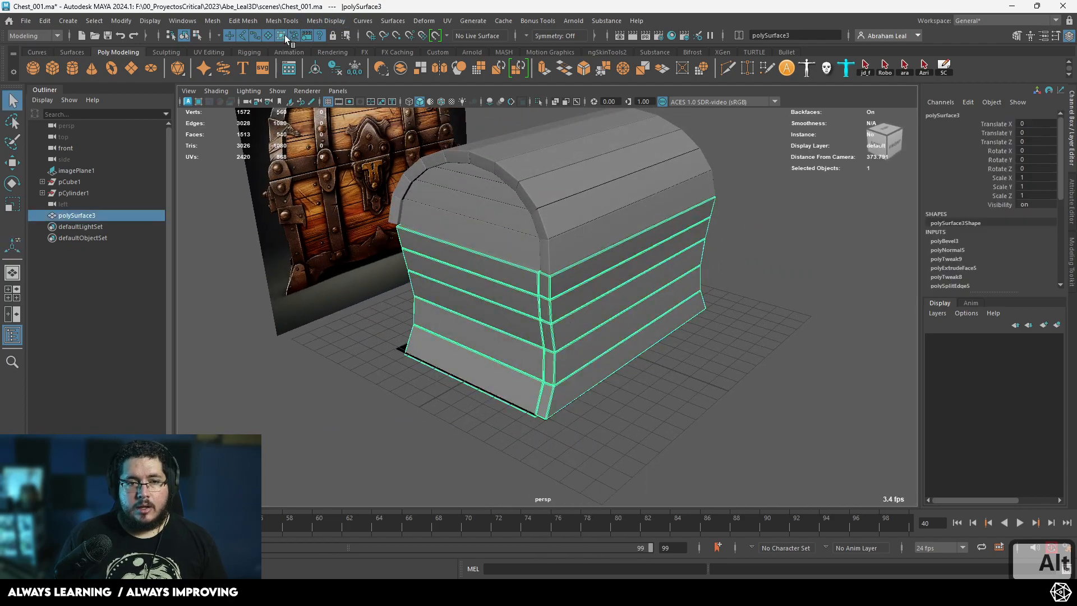
click(215, 21)
click(264, 73)
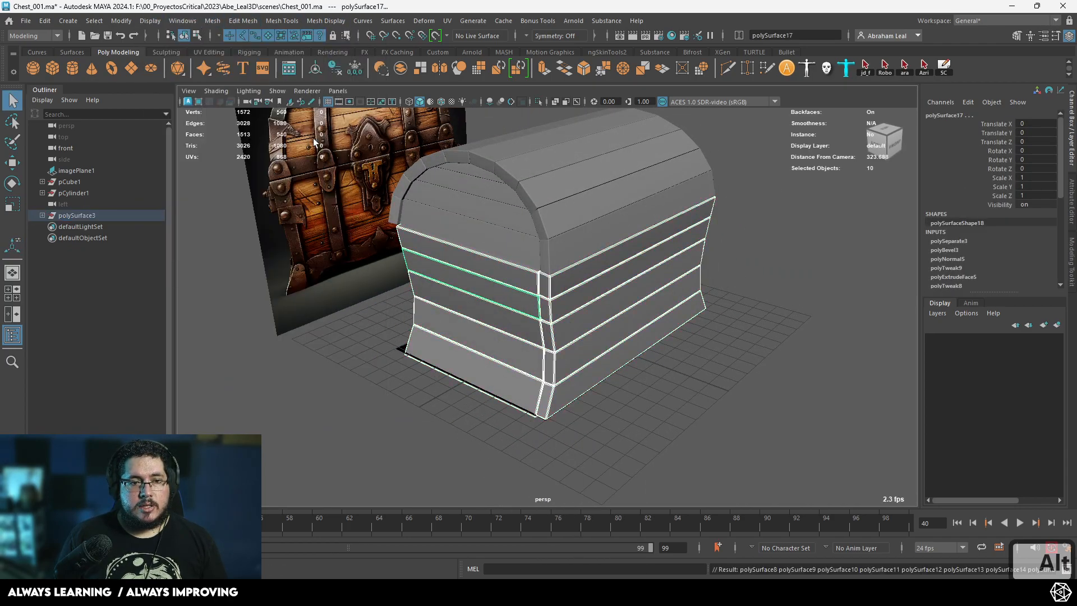
- Combine the front planks into one mesh and the end planks into another
click(597, 279)
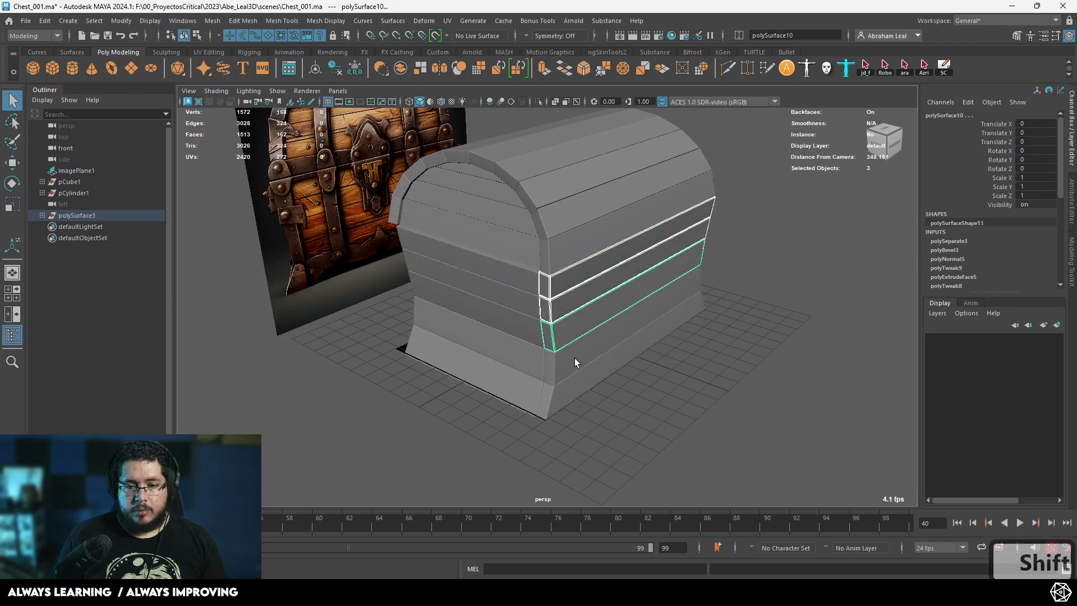
click(397, 67)
click(477, 261)
shift+click(476, 286)
shift+click(475, 362)
key(g)
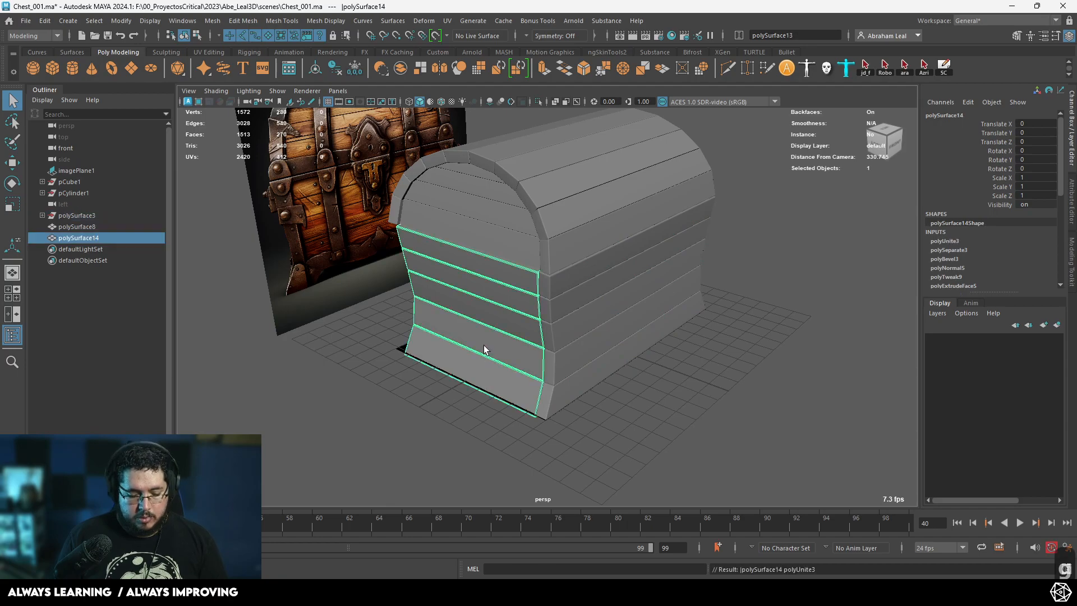
- Mirror the combined end planks across the world X axis to the opposite end of the chest
alt+drag(484, 345, 634, 289)
click(634, 288)
click(500, 304)
shift+right_drag(499, 304, 466, 383)
alt+drag(650, 336, 421, 322)
click(370, 367)
- Mirror the front planks across the world Z axis in the negative direction, combined with the original
click(555, 286)
alt+drag(556, 287, 522, 288)
shift+right_drag(529, 244, 530, 280)
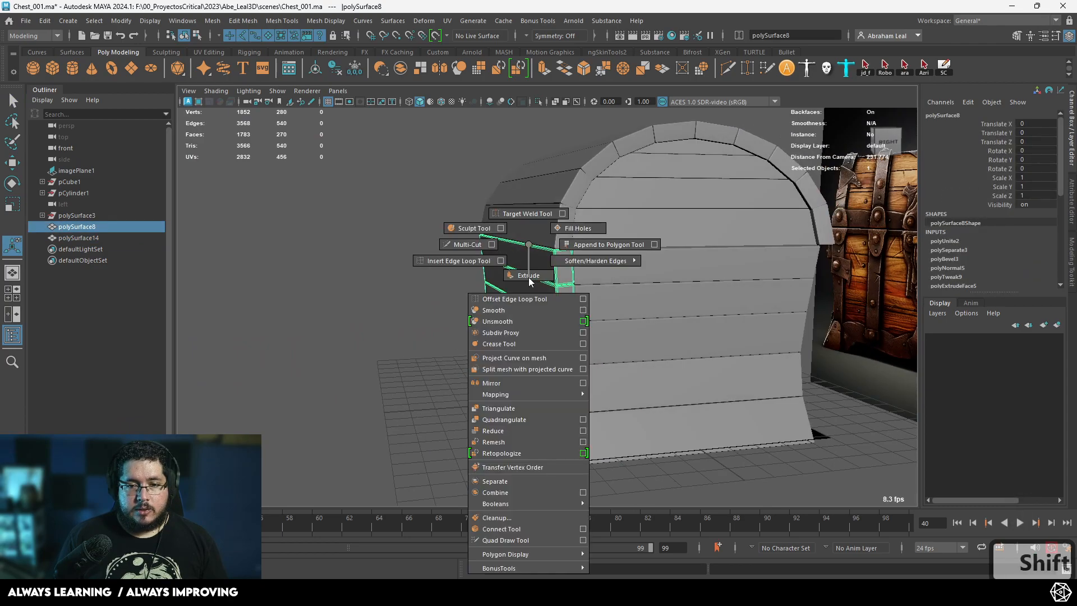
shift+right_drag(581, 383, 581, 382)
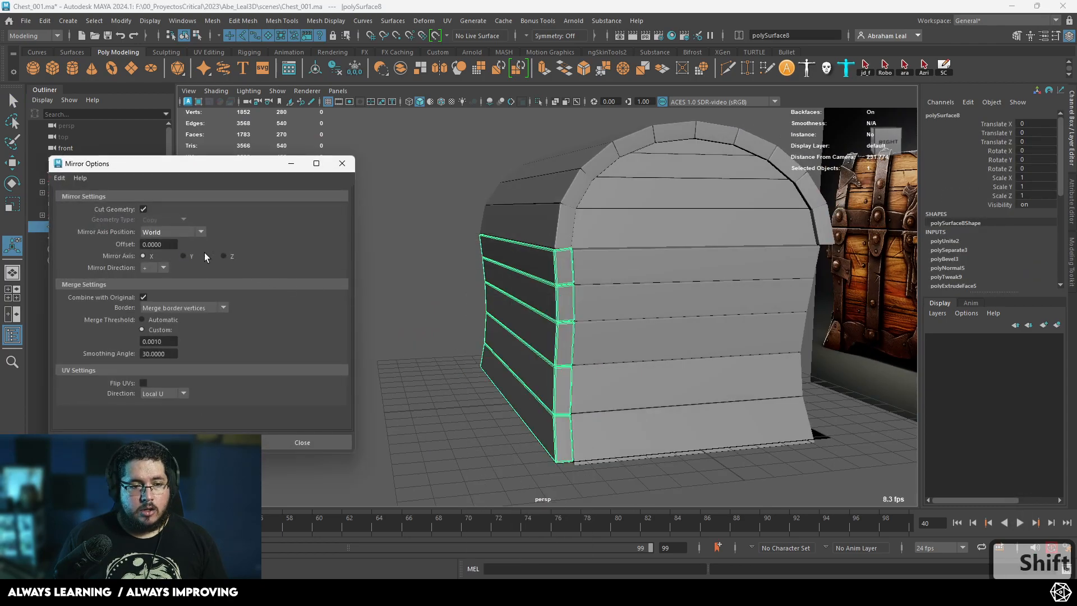
click(152, 267)
click(147, 298)
click(204, 442)
alt+drag(443, 405, 376, 403)
click(454, 483)
alt+right_drag(455, 482, 393, 415)
alt+drag(392, 415, 511, 443)
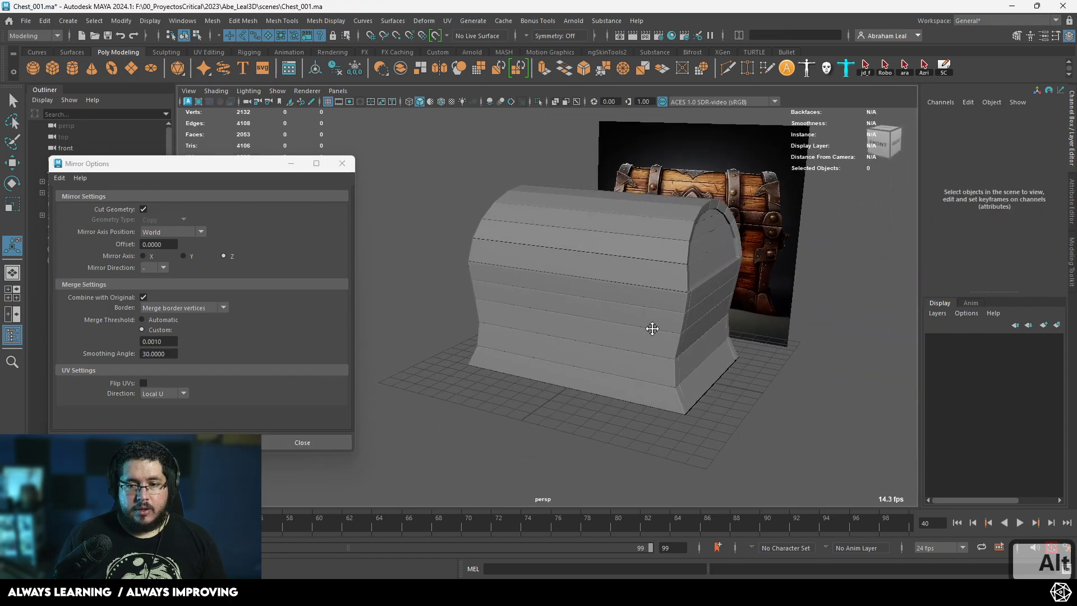
- Inspect how the mirrored planks meet the lid and the corners of the chest
alt+middle_drag(668, 322, 565, 342)
alt+right_drag(565, 342, 688, 354)
click(685, 347)
alt+drag(685, 347, 563, 376)
key(r)
alt+right_drag(459, 405, 527, 396)
alt+middle_drag(488, 426, 592, 385)
alt+drag(592, 384, 559, 405)
key(ctrl+z)
mouse_move(686, 329)
alt+mouse_down()
mouse_move(587, 312)
mouse_move(738, 339)
mouse_move(680, 325)
mouse_move(710, 342)
mouse_move(533, 288)
mouse_move(682, 331)
mouse_move(701, 317)
alt+mouse_up()
- Try to adjust the end planks' scale against the front planks in the wireframe side view
click(561, 184)
alt+drag(561, 184, 619, 215)
click(594, 286)
alt+drag(594, 286, 709, 240)
key(space)
key(4)
alt+middle_drag(620, 244, 659, 272)
key(ctrl+z)
drag(555, 216, 571, 243)
key(w)
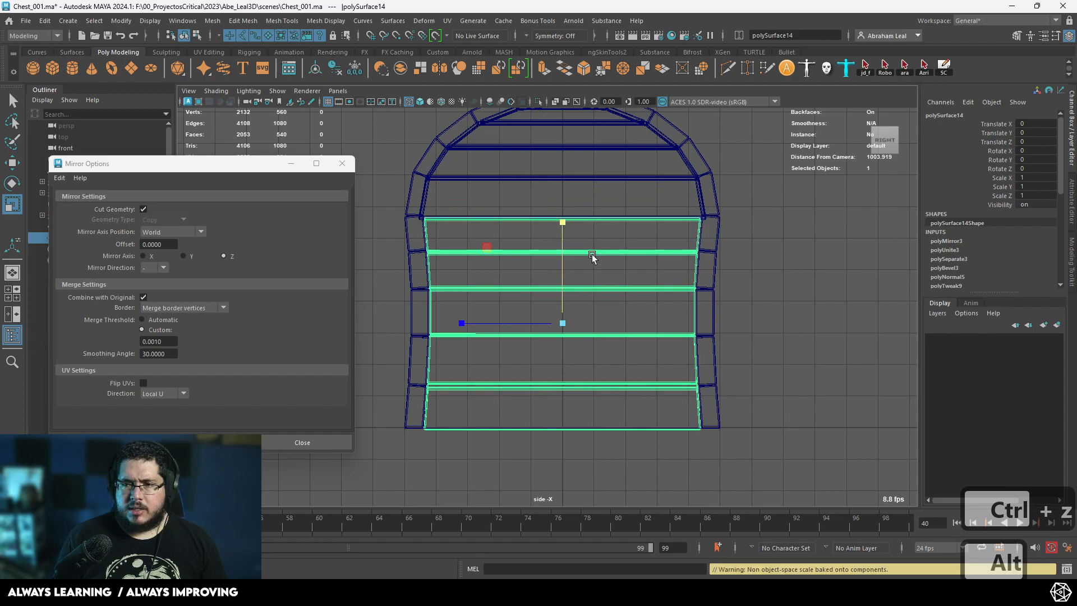
click(761, 285)
key(space)
drag(651, 323, 651, 292)
key(5)
- Raise the end planks to a Translate Y of 0.694 to line them up with the corner planks
mouse_move(674, 354)
alt+mouse_down()
mouse_move(583, 331)
mouse_move(572, 264)
mouse_move(637, 295)
alt+mouse_up()
click(549, 306)
alt+right_drag(637, 296, 566, 240)
click(457, 462)
alt+middle_drag(456, 462, 440, 318)
alt+right_drag(440, 318, 595, 384)
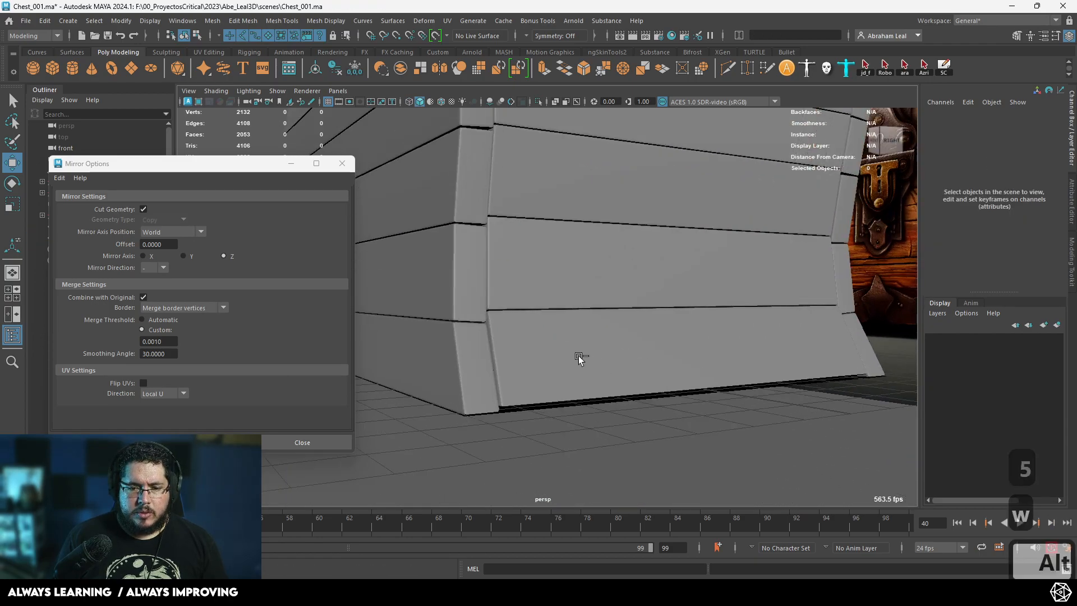
click(578, 358)
key(ctrl+z)
key(ctrl+z)
drag(436, 193, 441, 185)
drag(435, 142, 447, 137)
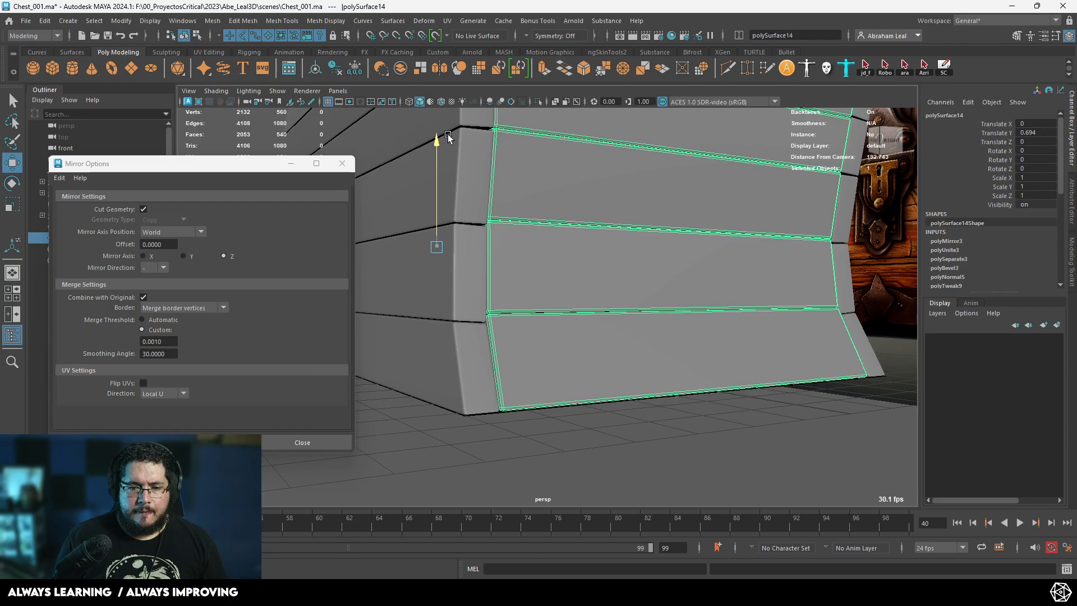
- Combine the lid's curved planks and its arched end panels into one mesh
alt+drag(763, 440, 663, 392)
alt+right_drag(664, 392, 391, 315)
alt+drag(391, 315, 659, 385)
click(759, 365)
alt+right_drag(659, 384, 682, 387)
alt+drag(681, 387, 552, 354)
click(553, 247)
alt+drag(553, 247, 534, 224)
key(q)
alt+drag(625, 203, 644, 224)
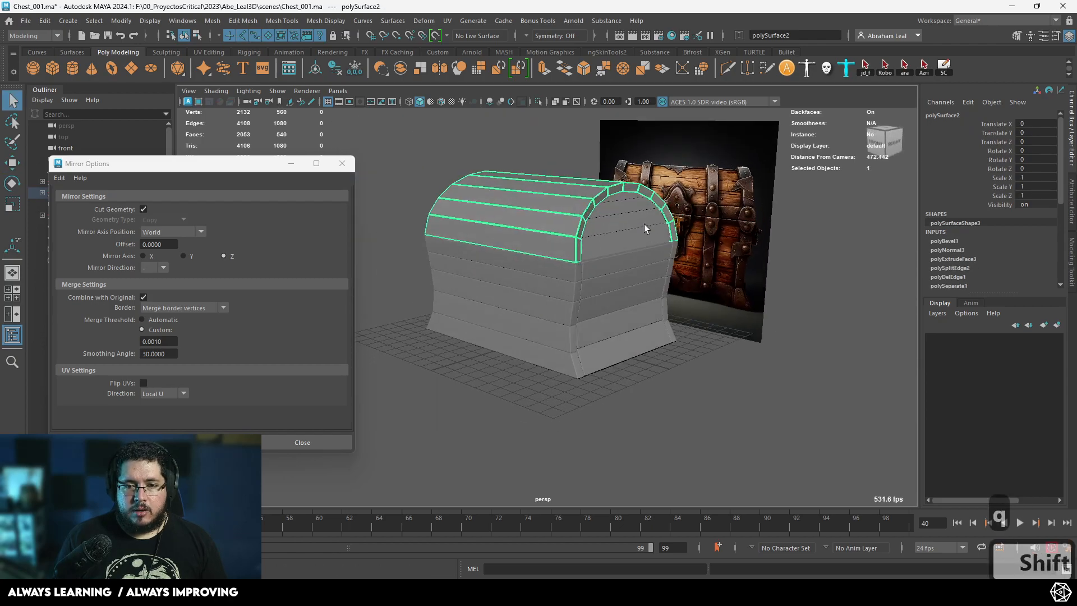
click(398, 68)
- Combine the front and end planks of the chest body into one mesh
click(638, 301)
shift+click(546, 304)
alt+drag(690, 317, 447, 125)
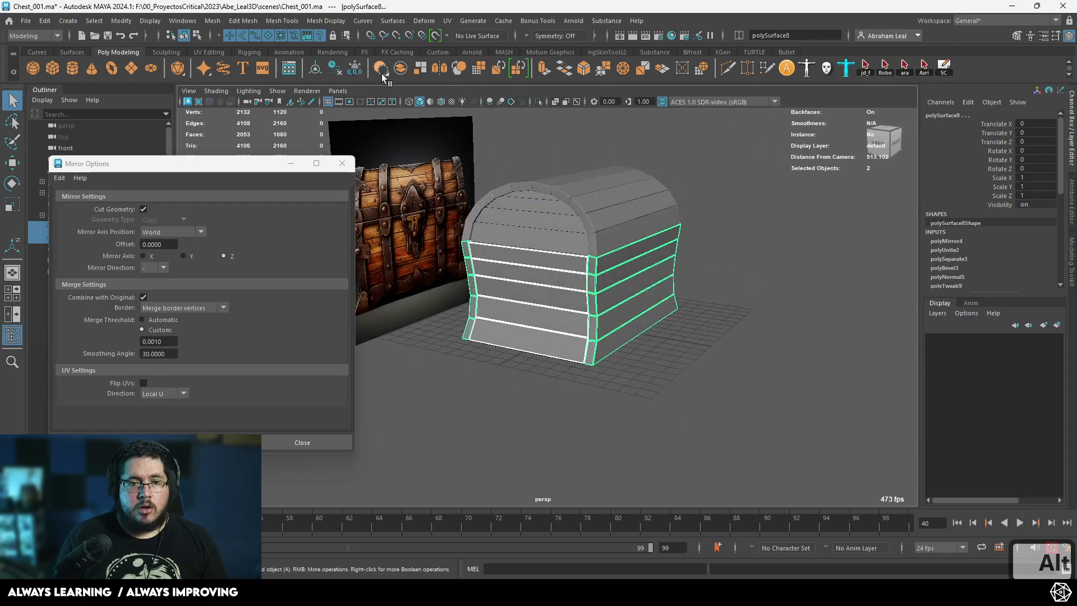
click(400, 71)
- Select the flat bottom panel on the underside of the chest
alt+drag(724, 392, 708, 242)
click(587, 278)
alt+drag(586, 277, 605, 277)
alt+drag(642, 99, 532, 255)
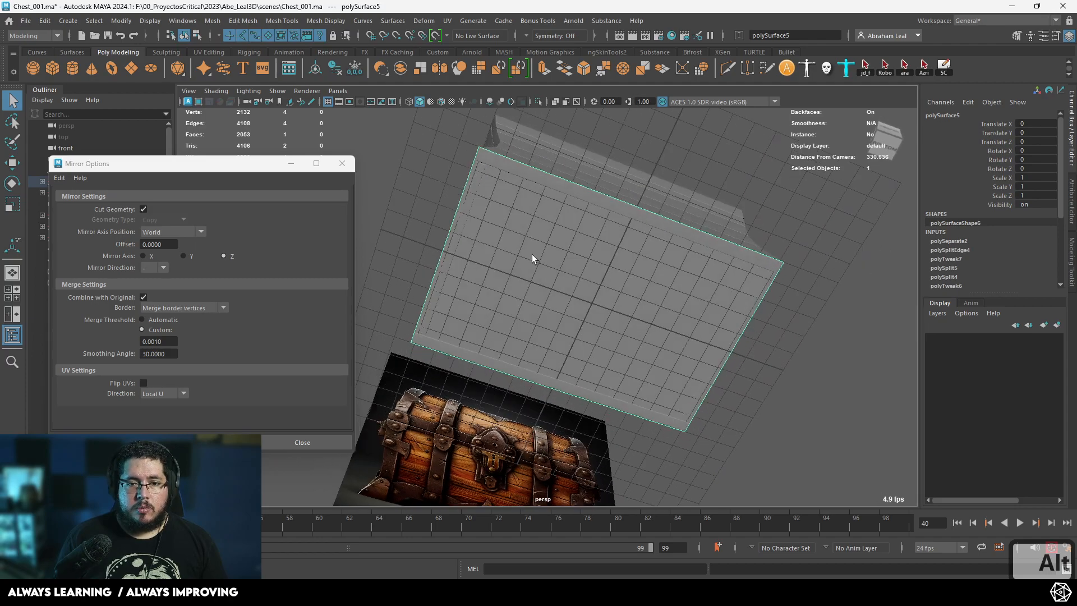
key(r)
click(728, 68)
click(479, 147)
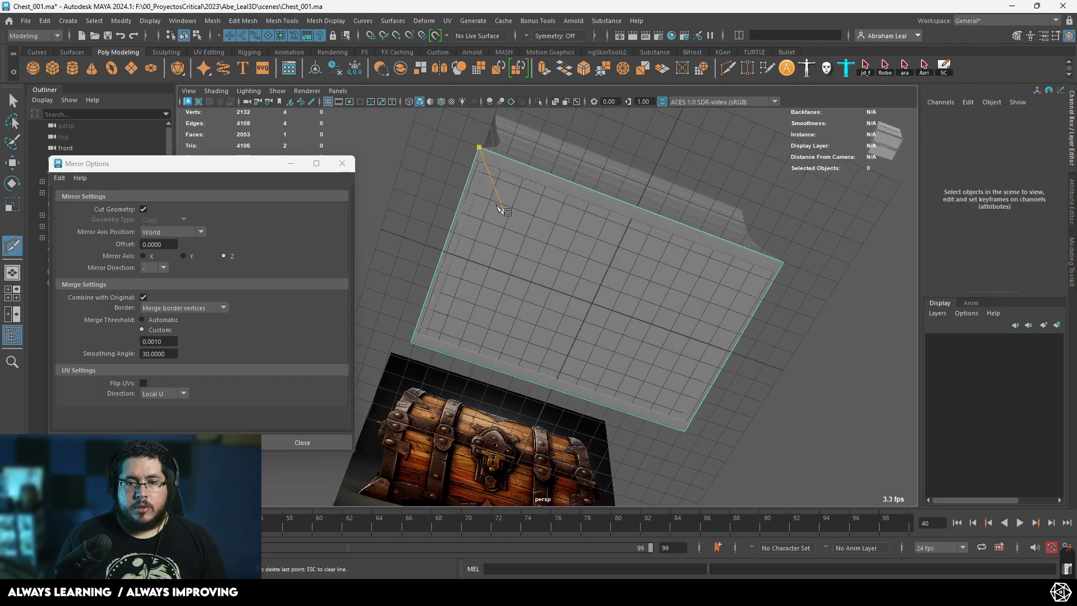
- Insert 5 evenly spaced edge loops lengthwise across the bottom panel using multiple edge loops
click(268, 21)
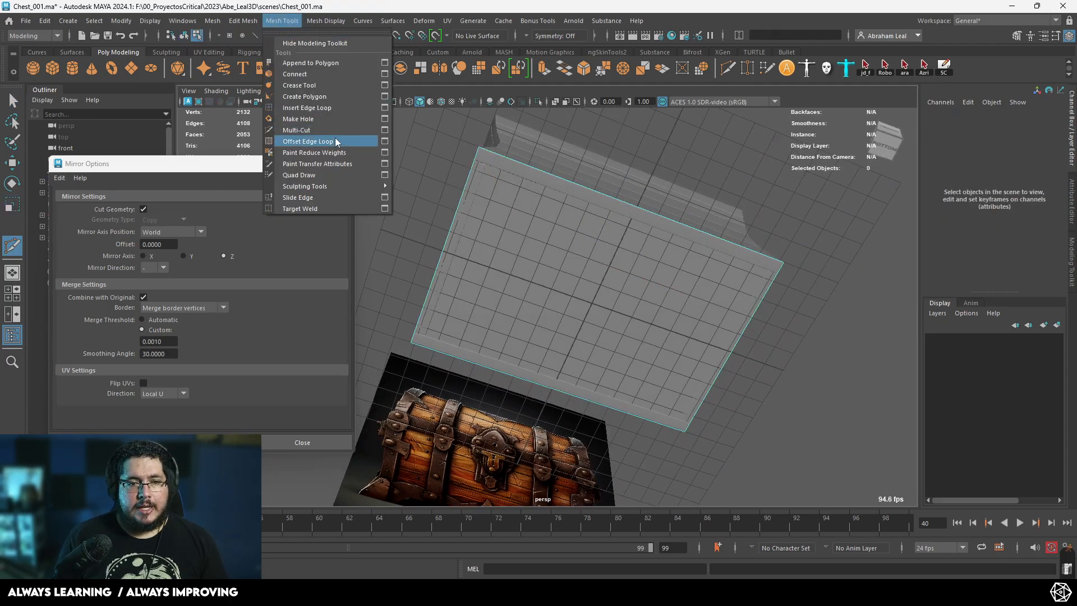
click(315, 108)
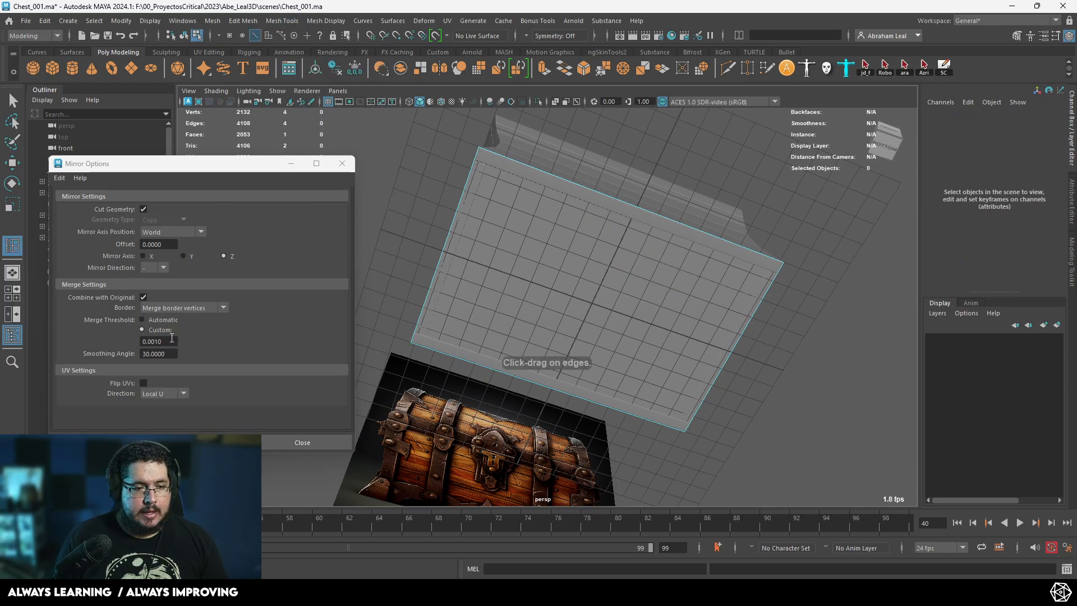
click(350, 164)
double_click(13, 247)
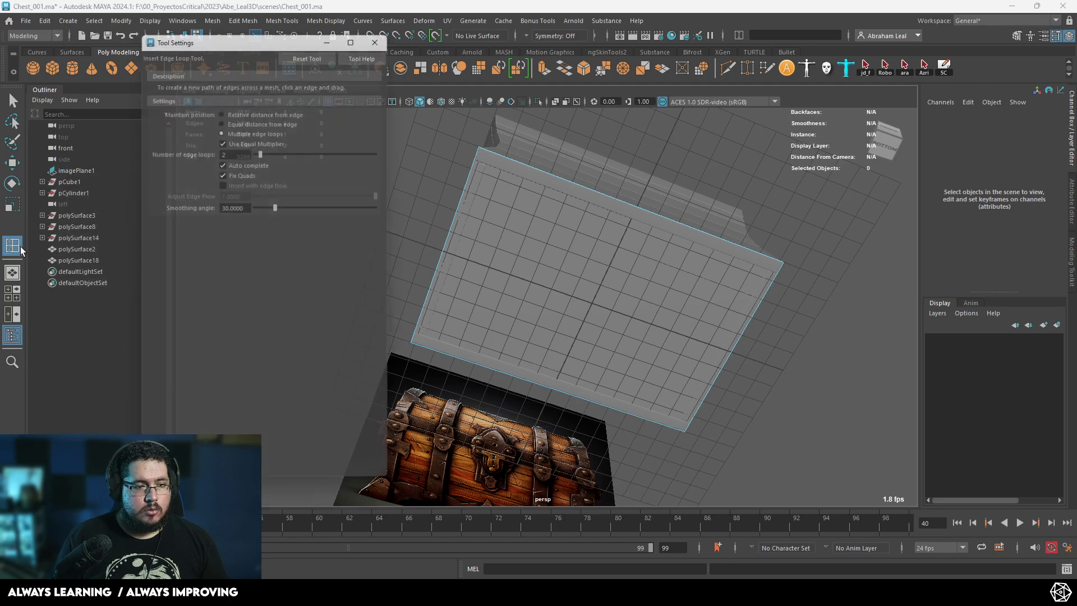
click(454, 215)
key(q)
alt+drag(651, 149, 637, 262)
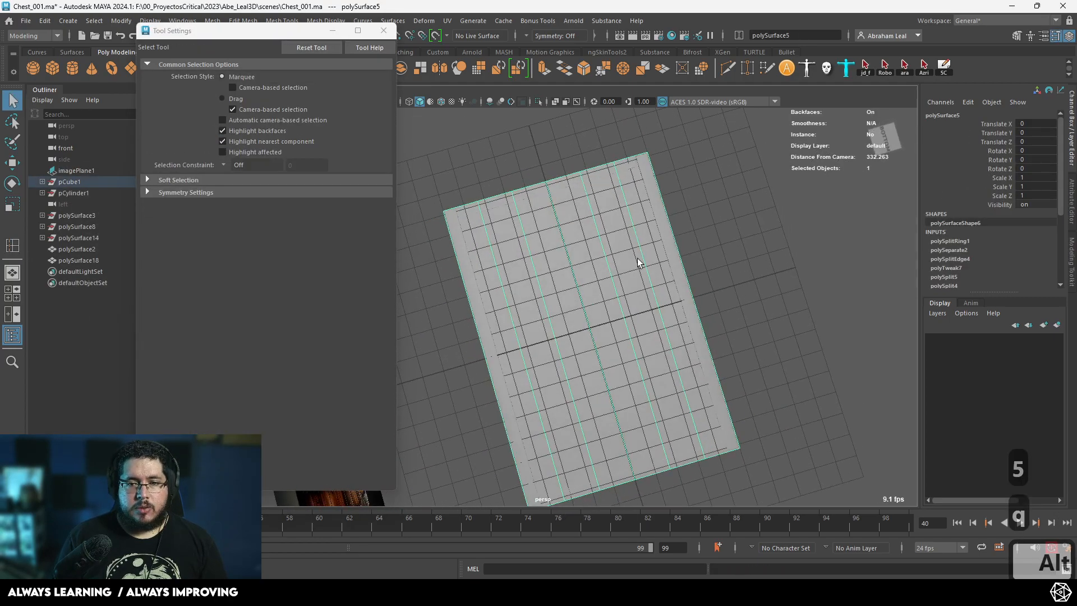
- Isolate the bottom panel in the viewport
key(r)
drag(677, 304, 466, 325)
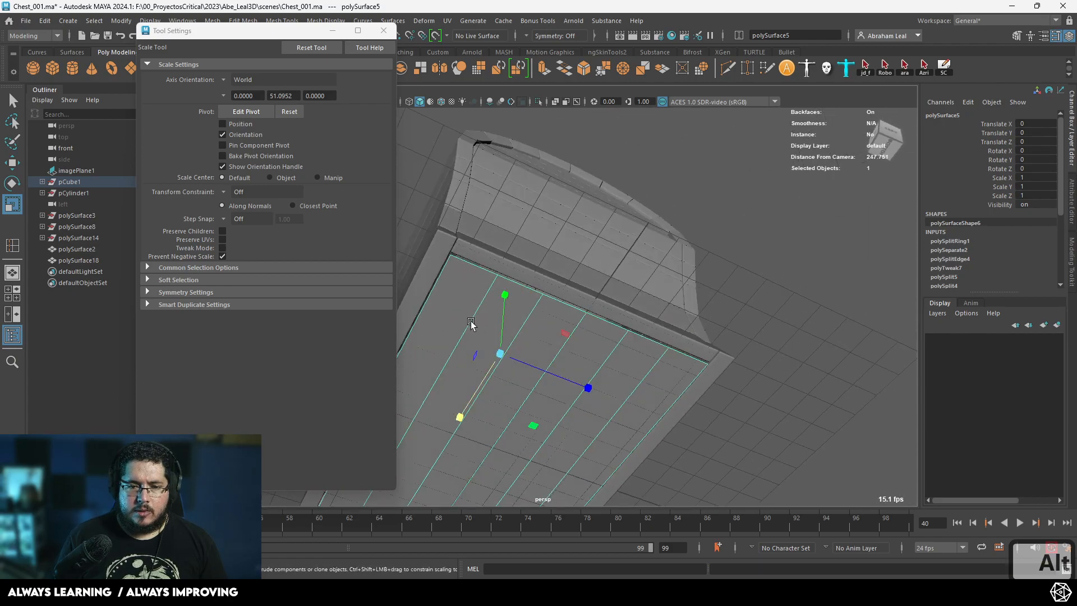
click(538, 101)
alt+drag(540, 392, 543, 320)
alt+middle_drag(543, 319, 630, 227)
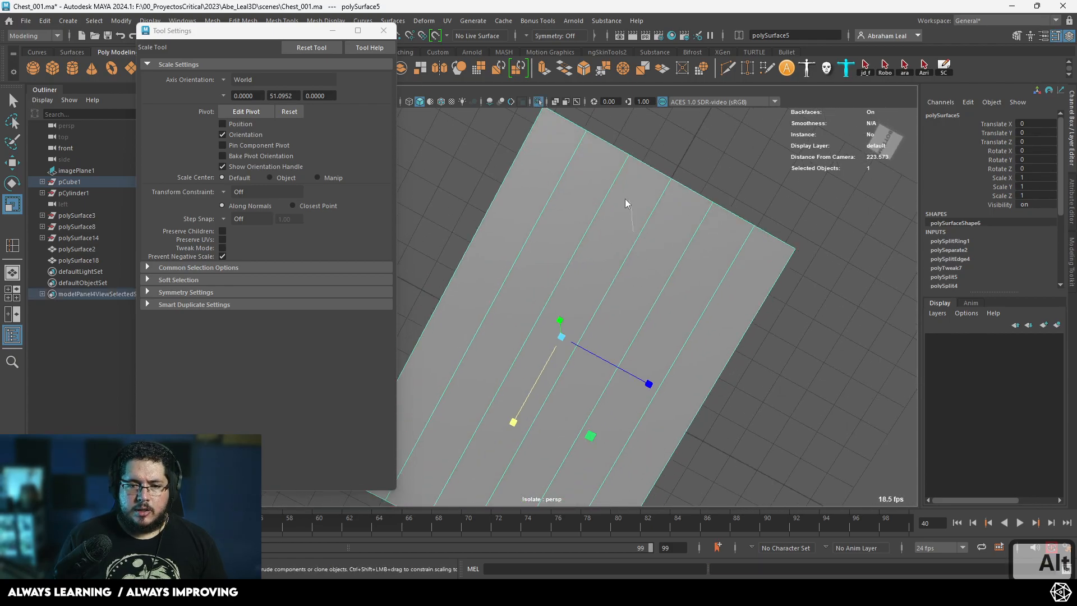
- Select the inserted lengthwise edges of the bottom panel and detach it along them into separate planks
right_drag(630, 204, 629, 163)
click(487, 212)
key(ctrl+z)
drag(824, 375, 785, 376)
alt+right_drag(785, 376, 758, 375)
alt+drag(758, 375, 433, 291)
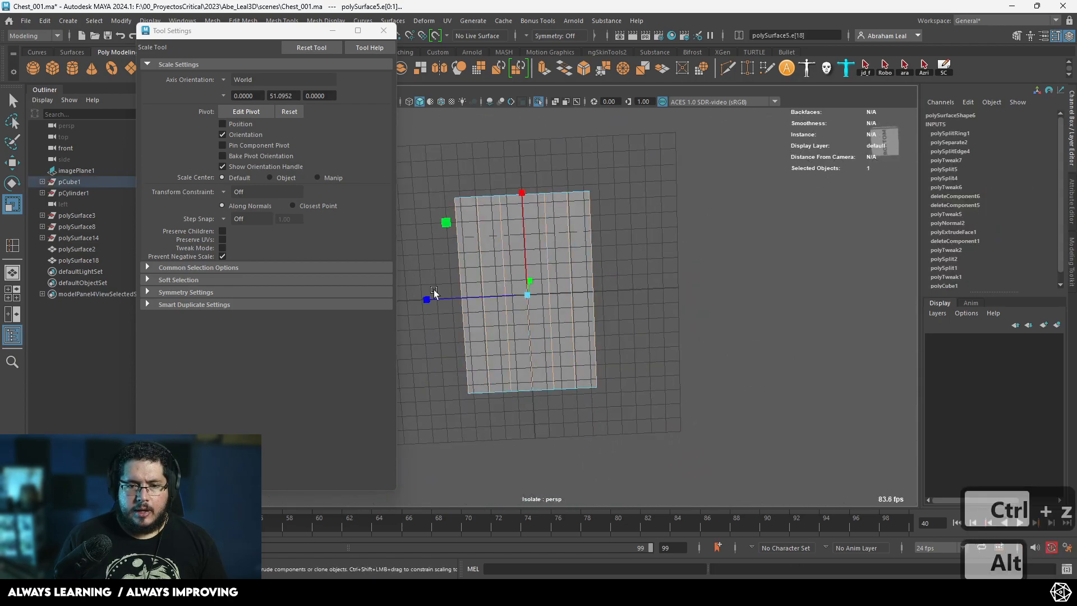
click(384, 30)
click(239, 21)
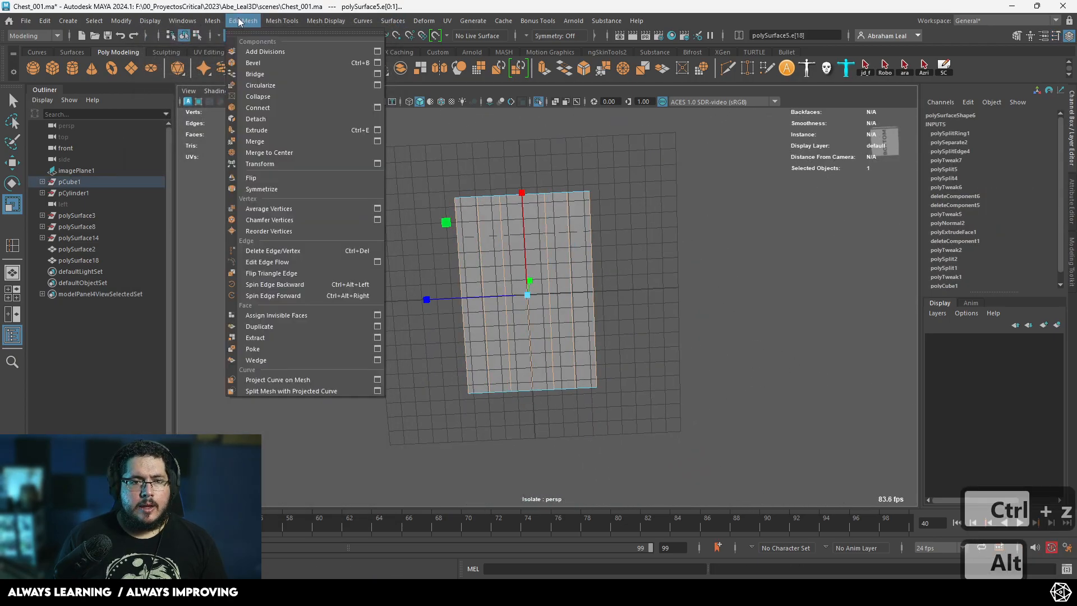
click(274, 107)
- Extrude the detached bottom panel faces to give the planks thickness
click(516, 233)
click(516, 234)
alt+drag(517, 236, 574, 360)
alt+right_drag(575, 360, 594, 364)
key(ctrl+e)
mouse_move(411, 340)
mouse_down()
mouse_move(413, 330)
mouse_move(421, 355)
mouse_up()
alt+right_drag(421, 354, 505, 330)
- Bevel the bottom planks in object mode with a fraction of 0.21 and 2 segments
right_drag(588, 351, 617, 324)
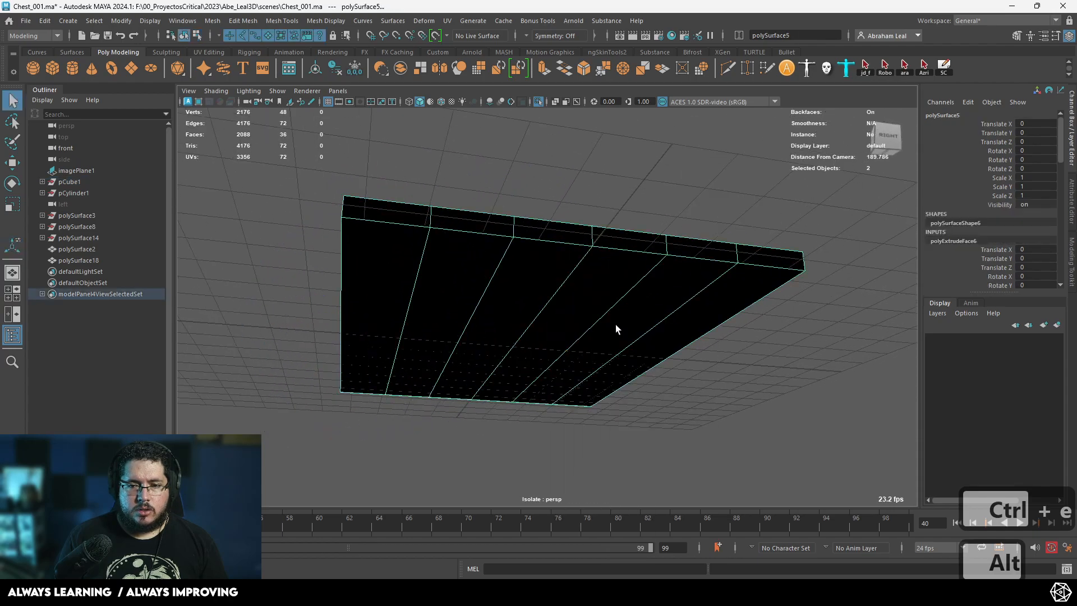
click(584, 67)
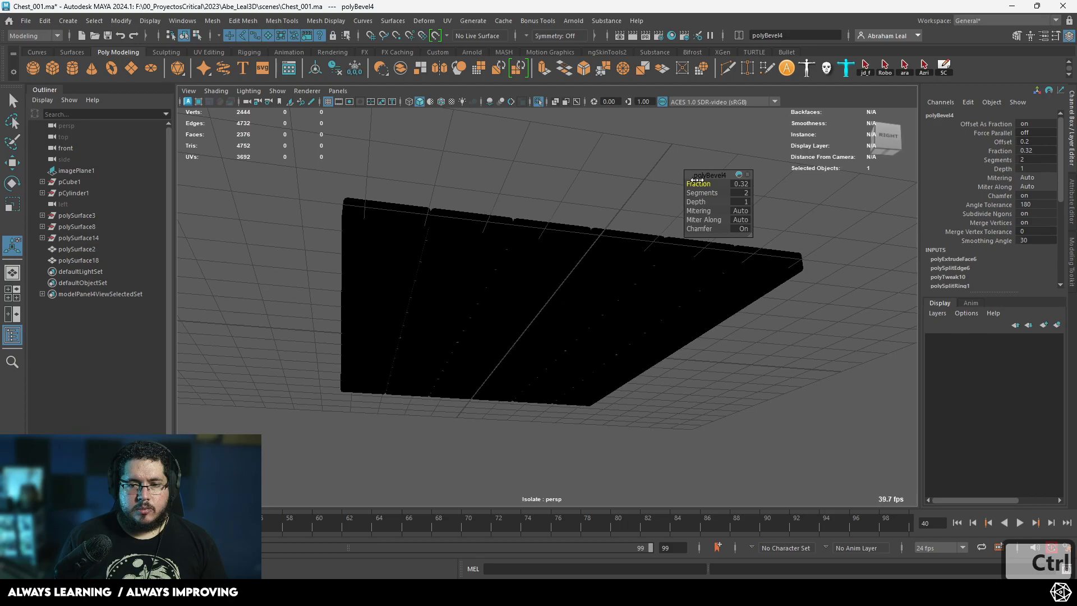
click(537, 283)
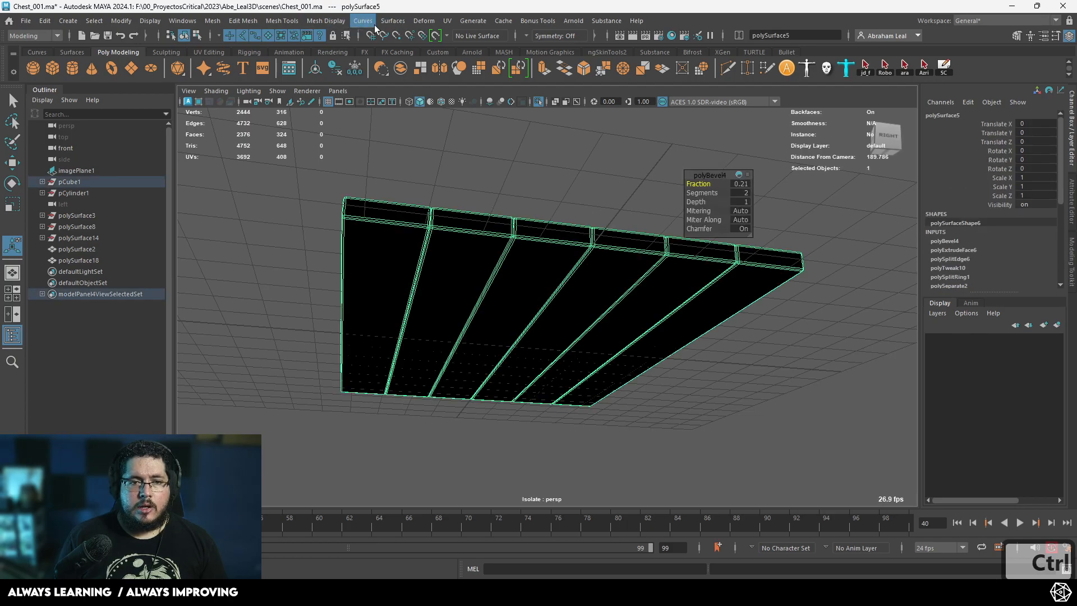
- Reverse the bottom planks' normals and end the isolation to show the whole chest
click(324, 20)
click(358, 75)
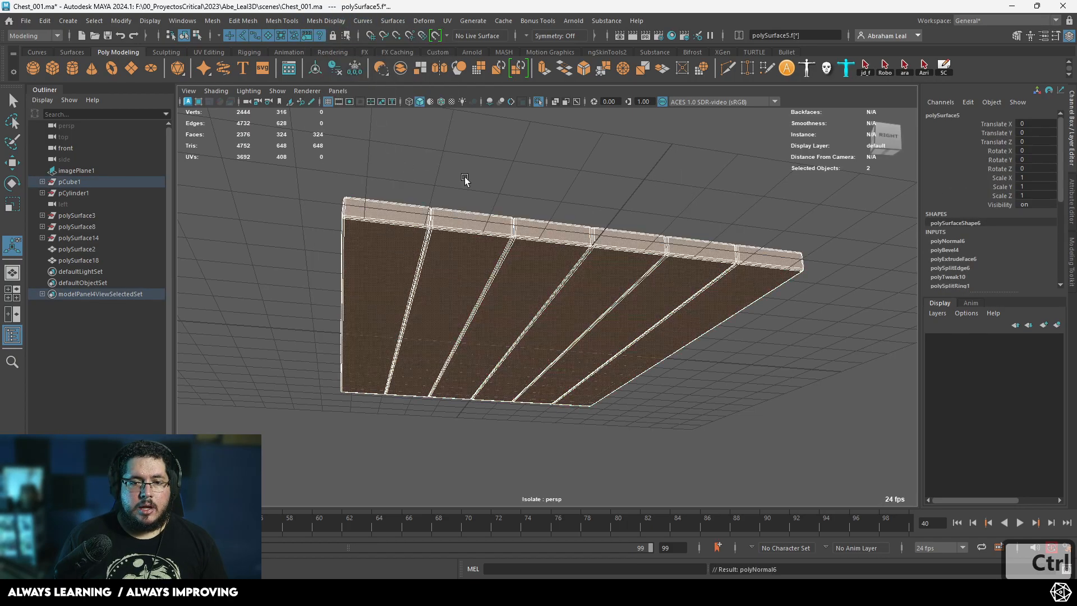
key(ctrl+1)
alt+drag(560, 209, 537, 188)
alt+middle_drag(537, 189, 512, 279)
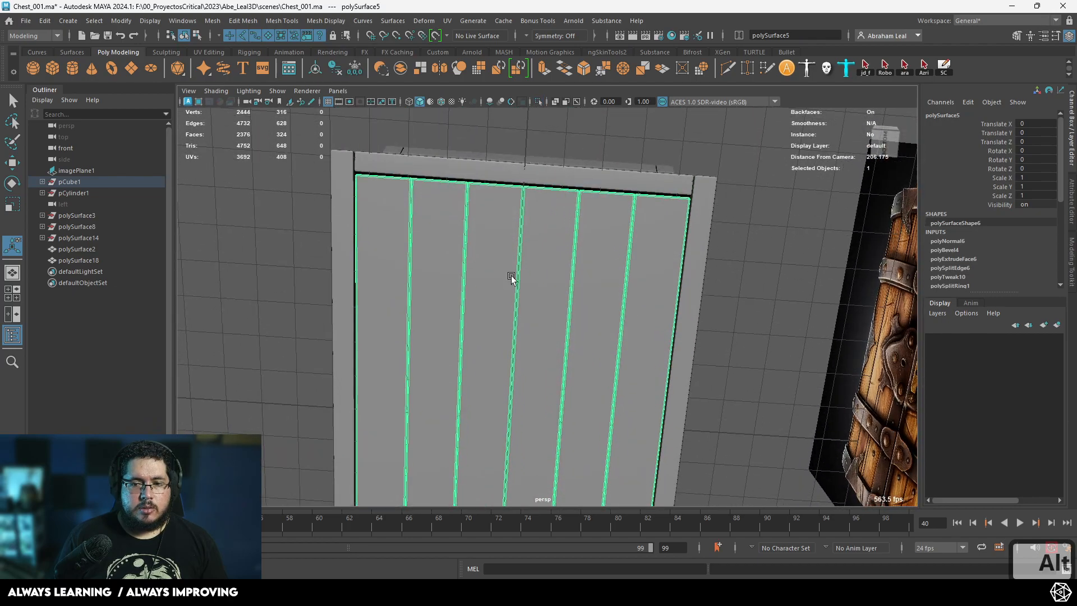
- Examine the fit and bevelled edges of the bottom planks within the chest frame from below
key(r)
alt+right_drag(529, 298, 436, 329)
drag(425, 318, 540, 209)
click(697, 173)
alt+drag(738, 252, 724, 310)
alt+right_drag(723, 310, 511, 317)
alt+drag(511, 317, 588, 320)
click(550, 226)
alt+drag(547, 286, 608, 355)
click(607, 355)
click(760, 436)
alt+drag(760, 436, 541, 314)
click(541, 314)
alt+right_drag(541, 315, 691, 449)
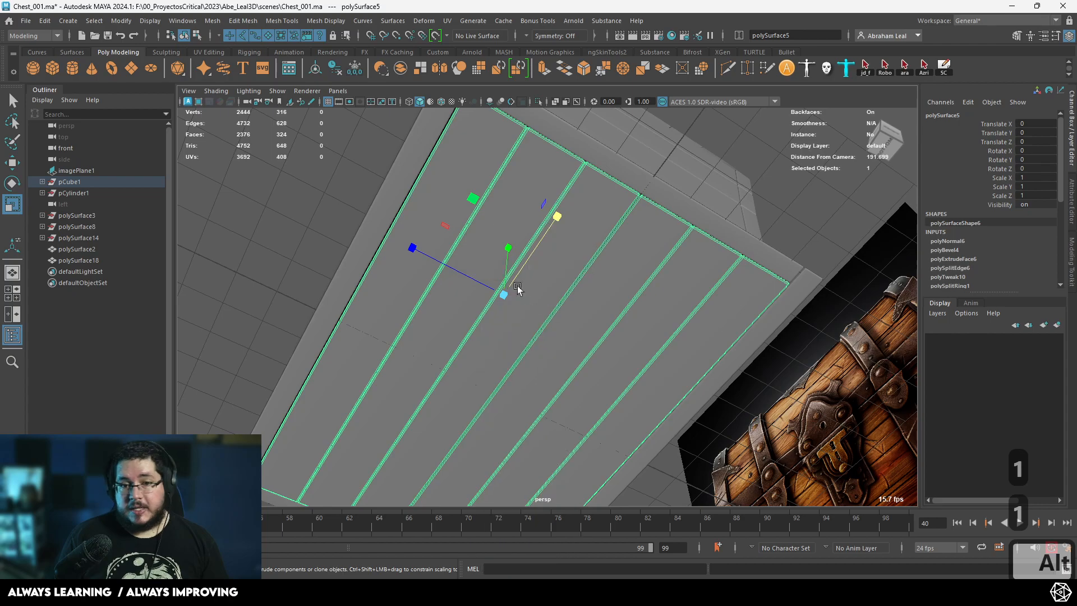
- Select the bottom's plank faces and check the planks in smooth preview, returning to the unsmoothed display
right_drag(489, 216, 489, 246)
double_click(490, 234)
alt+drag(667, 336, 499, 274)
scroll(499, 274, up, 5)
alt+middle_drag(499, 274, 551, 337)
alt+right_drag(550, 336, 670, 469)
key(3)
alt+drag(622, 393, 621, 309)
key(1)
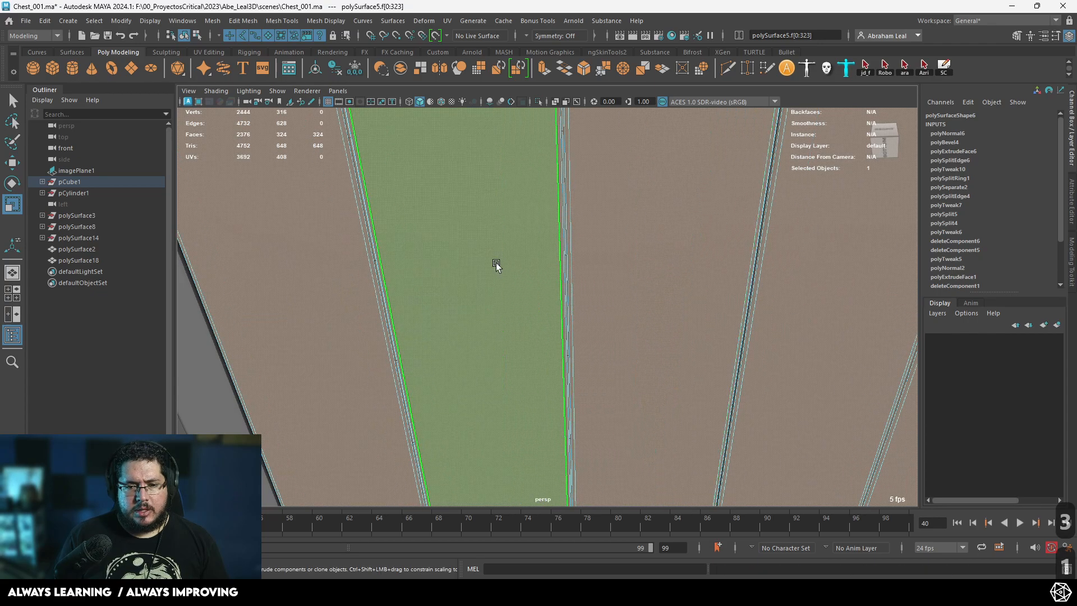
- Select plank faces on the bottom and on the lid to compare how their pieces are separated
scroll(503, 262, down, 5)
scroll(504, 265, down, 5)
scroll(500, 286, up, 2)
click(511, 193)
right_drag(510, 191, 507, 209)
double_click(513, 189)
alt+drag(513, 188, 428, 209)
double_click(428, 209)
click(534, 312)
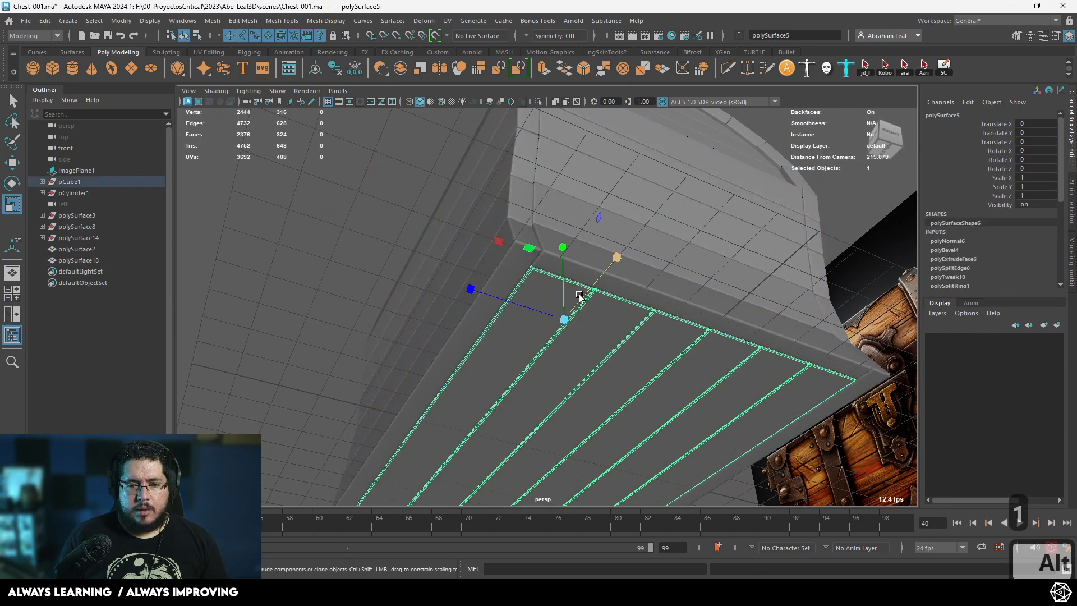
alt+drag(578, 301, 568, 446)
alt+middle_drag(568, 446, 572, 477)
click(603, 205)
right_drag(603, 205, 607, 239)
click(609, 240)
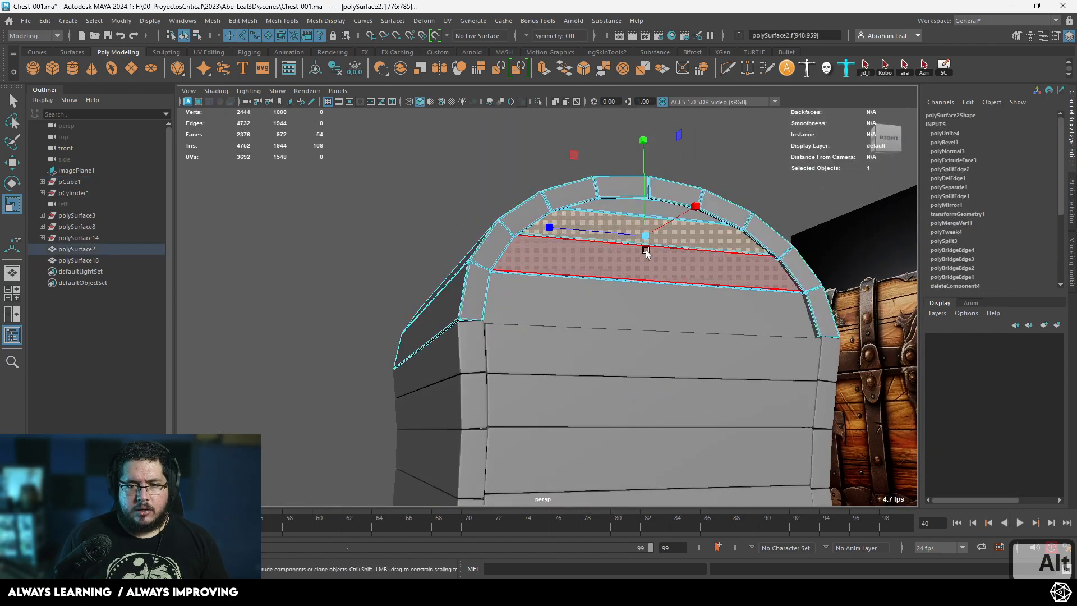
alt+drag(686, 222, 624, 235)
click(643, 228)
alt+right_drag(624, 236, 662, 220)
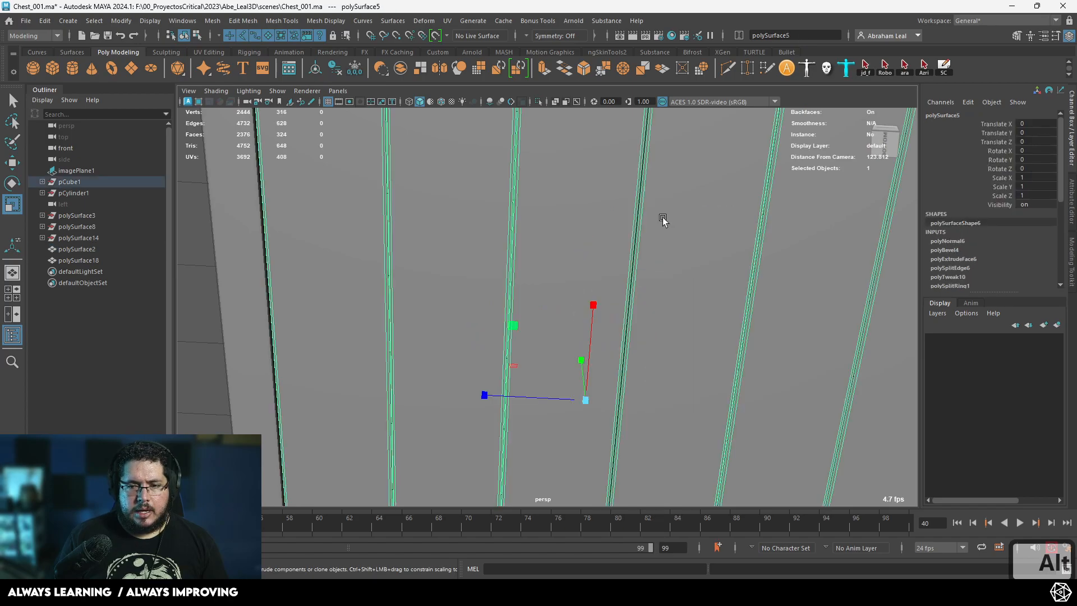
- Show the object's attributes and inspect the vertices where two bottom planks meet at the frame
key(ctrl+a)
key(ctrl+F11)
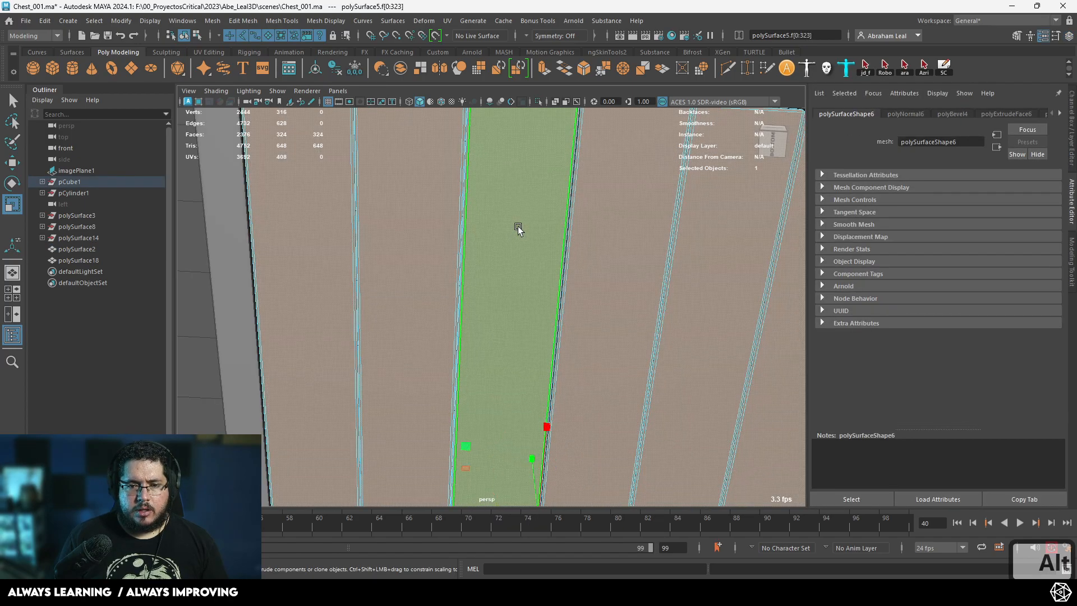
scroll(517, 226, down, 4)
key(w)
drag(504, 379, 510, 363)
key(ctrl+z)
right_drag(494, 229, 442, 212)
click(479, 205)
alt+middle_drag(478, 205, 505, 264)
alt+right_drag(505, 264, 471, 259)
alt+middle_drag(483, 197, 427, 280)
alt+right_drag(426, 280, 504, 285)
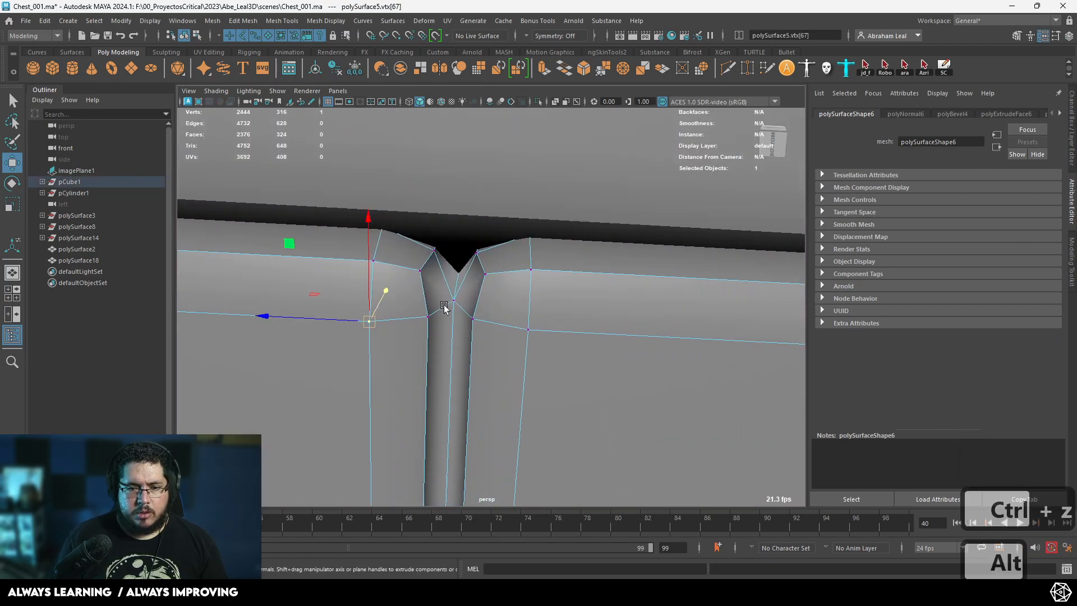
- Undo the reversed normals and the bevel of the bottom planks, going back to the plain extruded planks
key(ctrl+z)
key(ctrl+z)
key(ctrl+z)
key(ctrl+z)
key(ctrl+z)
key(ctrl+z)
key(ctrl+z)
key(ctrl+z)
key(ctrl+z)
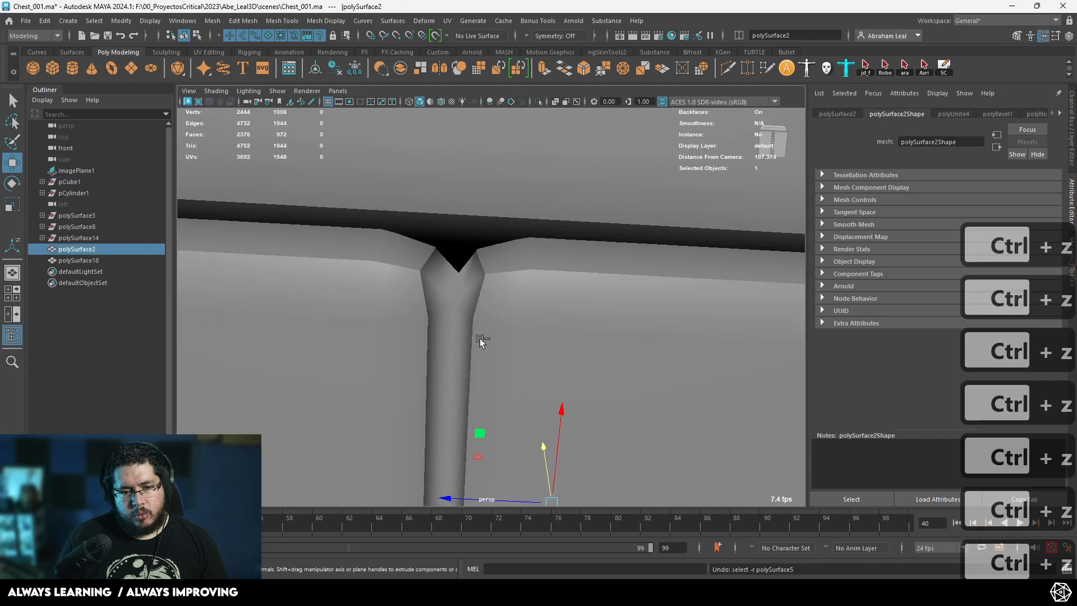
key(ctrl+z)
key(ctrl+z)
key(ctrl+z)
key(ctrl+z)
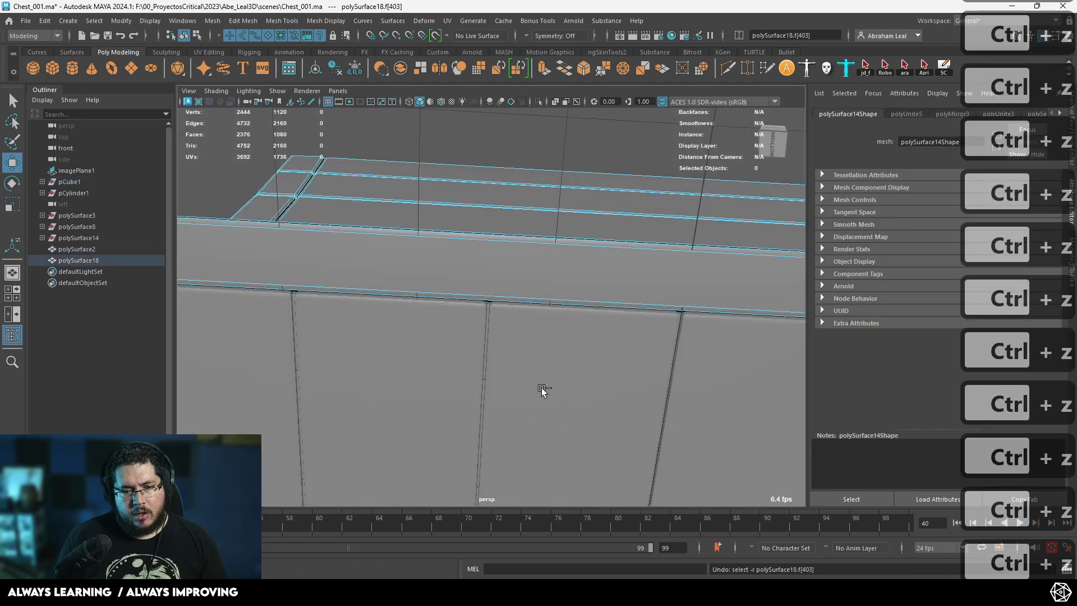
key(ctrl+z)
key(ctrl+z)
key(ctrl+z)
key(ctrl+z)
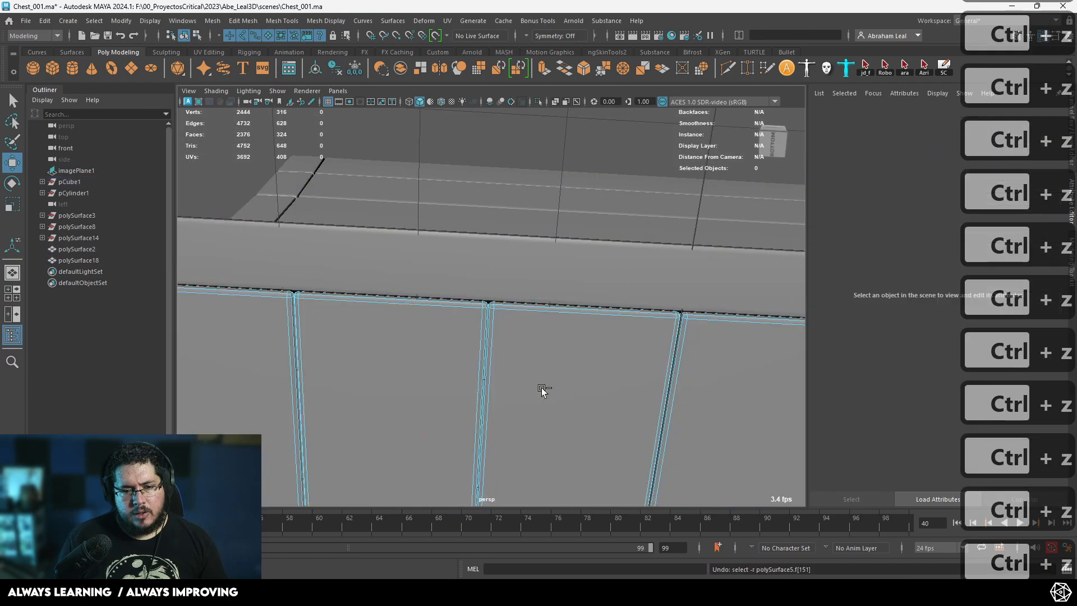
key(ctrl+z)
key(ctrl+z)
key(ctrl+z)
key(ctrl+z)
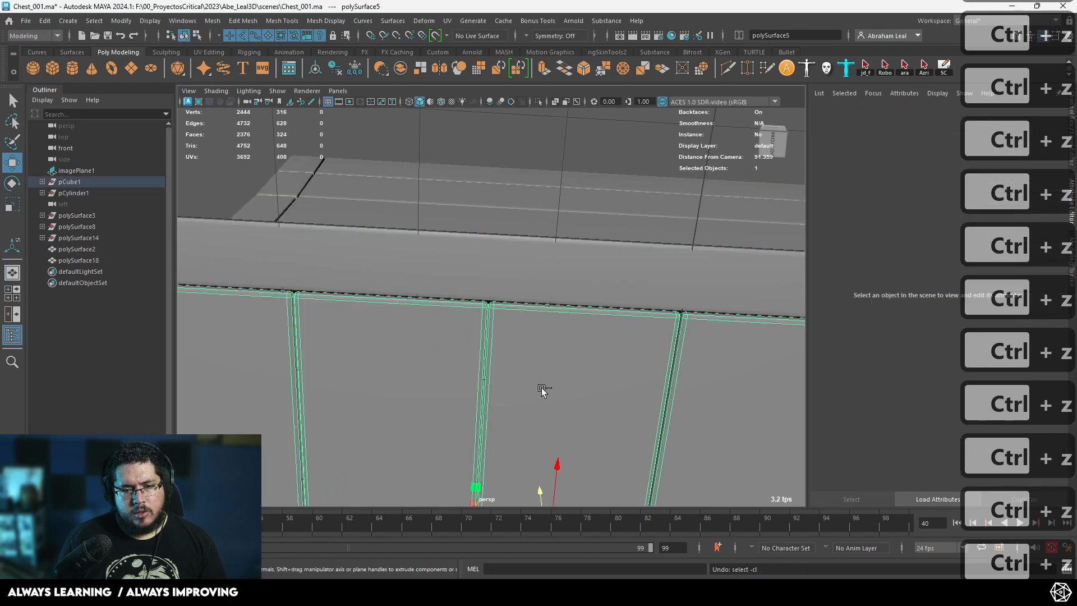
key(ctrl+z)
key(ctrl+z)
key(ctrl+z)
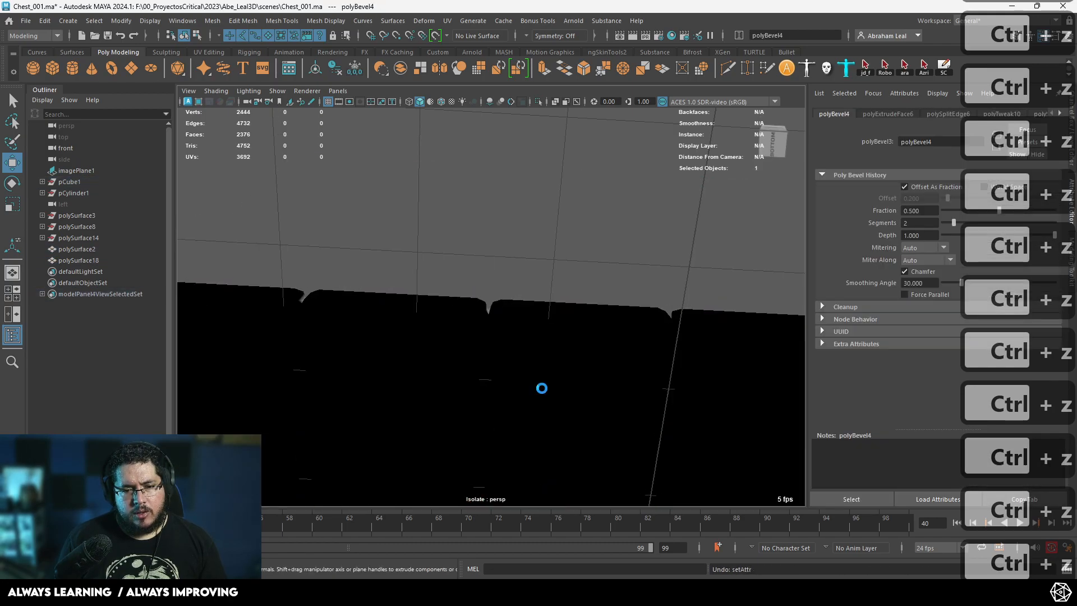
key(ctrl+z)
- Reverse the normals of the isolated, extruded bottom planks
alt+drag(543, 390, 543, 322)
key(3)
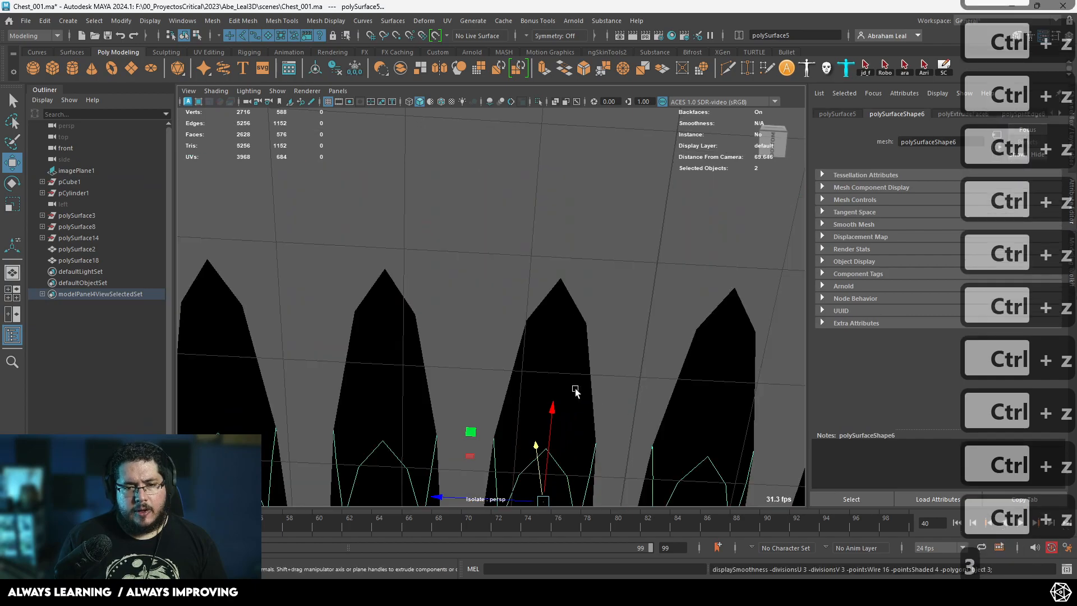
alt+drag(557, 382, 512, 223)
alt+right_drag(512, 223, 375, 272)
key(1)
alt+drag(375, 272, 552, 308)
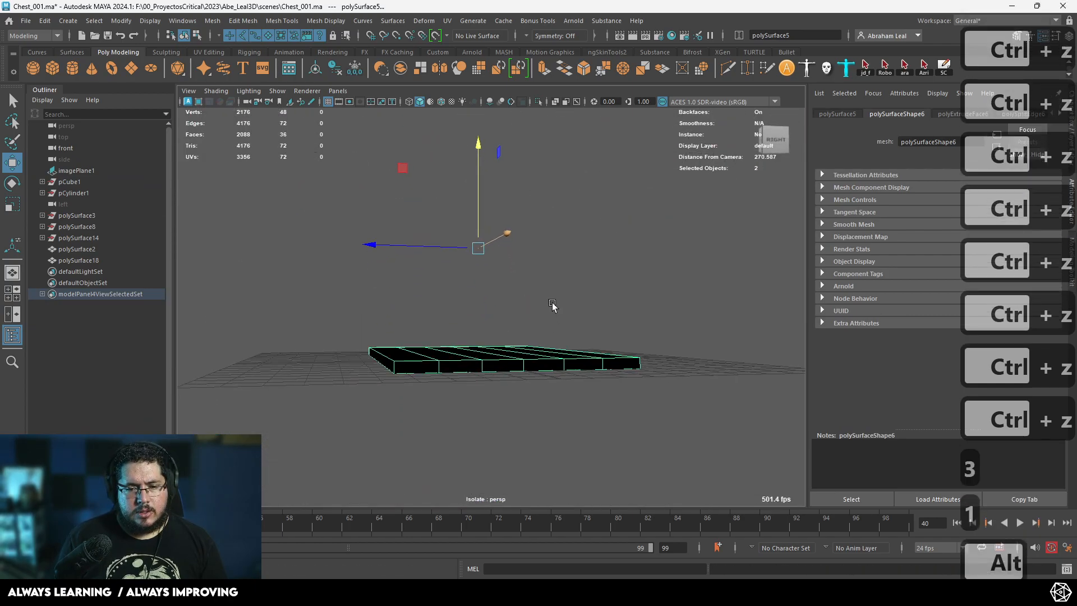
alt+right_drag(553, 308, 613, 342)
click(612, 343)
key(ctrl+z)
click(326, 21)
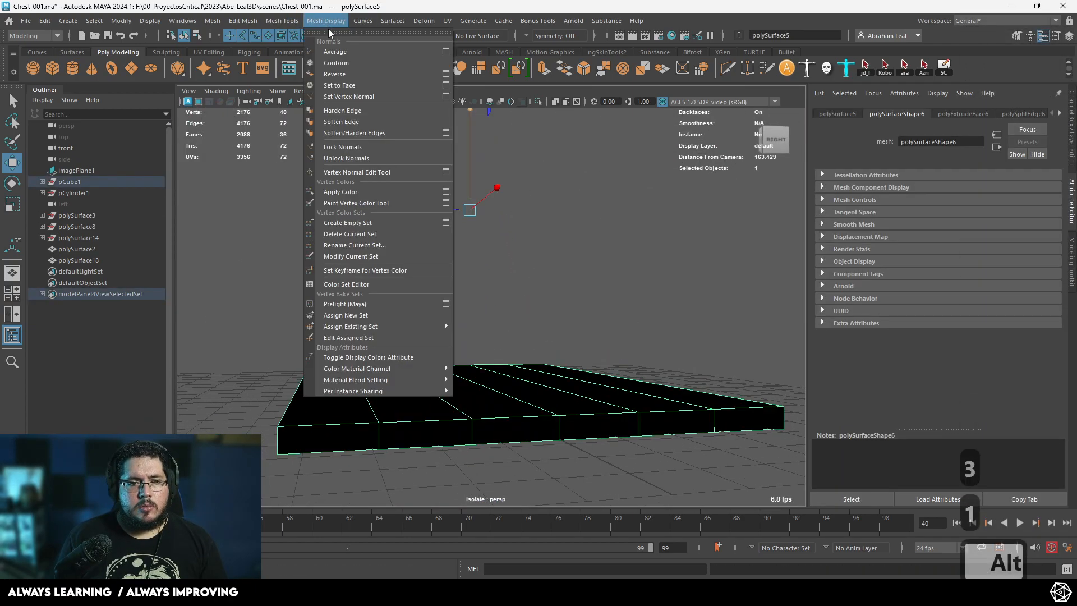
click(335, 74)
- Bevel the bottom planks with a fraction of 0.5 and 1 segment and inspect the plank joints
mouse_move(378, 241)
alt+mouse_down()
mouse_move(392, 284)
mouse_move(480, 171)
mouse_move(530, 255)
alt+mouse_up()
key(ctrl+b)
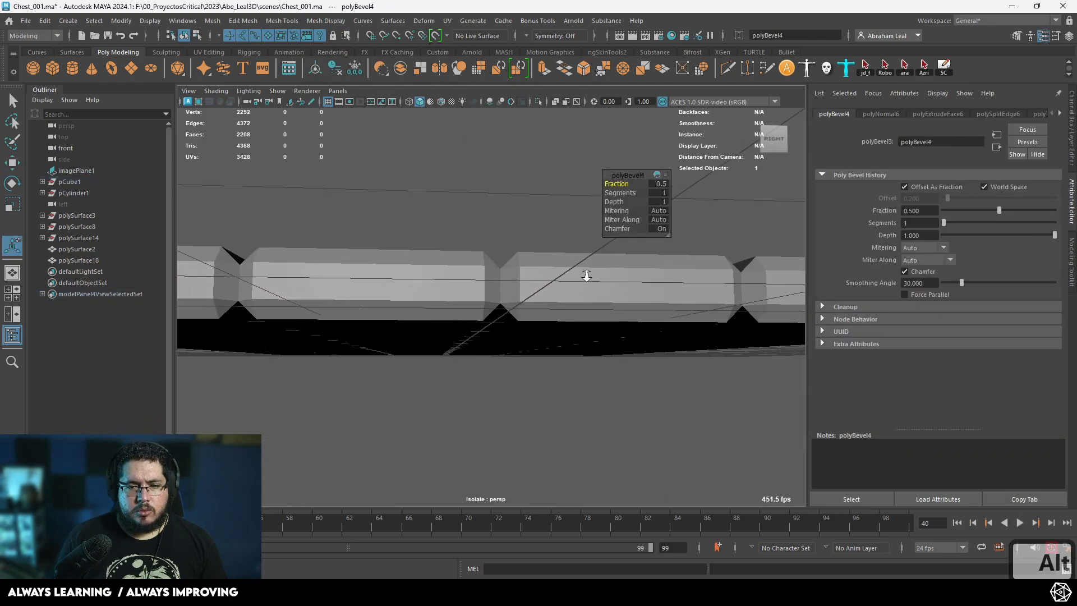
alt+drag(560, 235, 583, 292)
alt+right_drag(583, 293, 576, 293)
alt+middle_drag(575, 292, 525, 275)
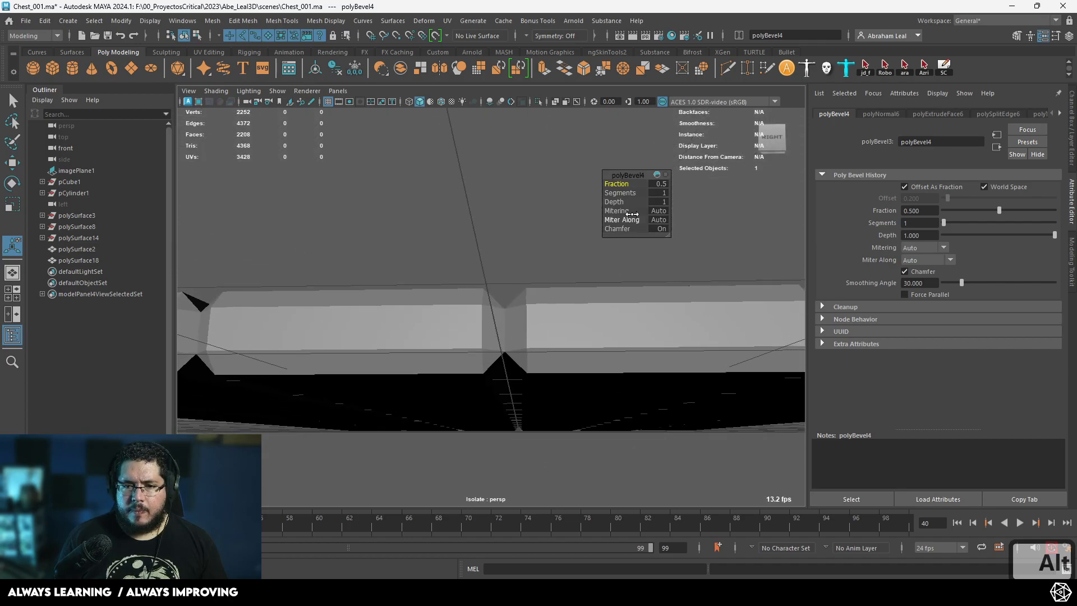
mouse_move(622, 185)
mouse_down()
mouse_move(635, 184)
mouse_move(621, 184)
mouse_up()
alt+drag(554, 297, 565, 267)
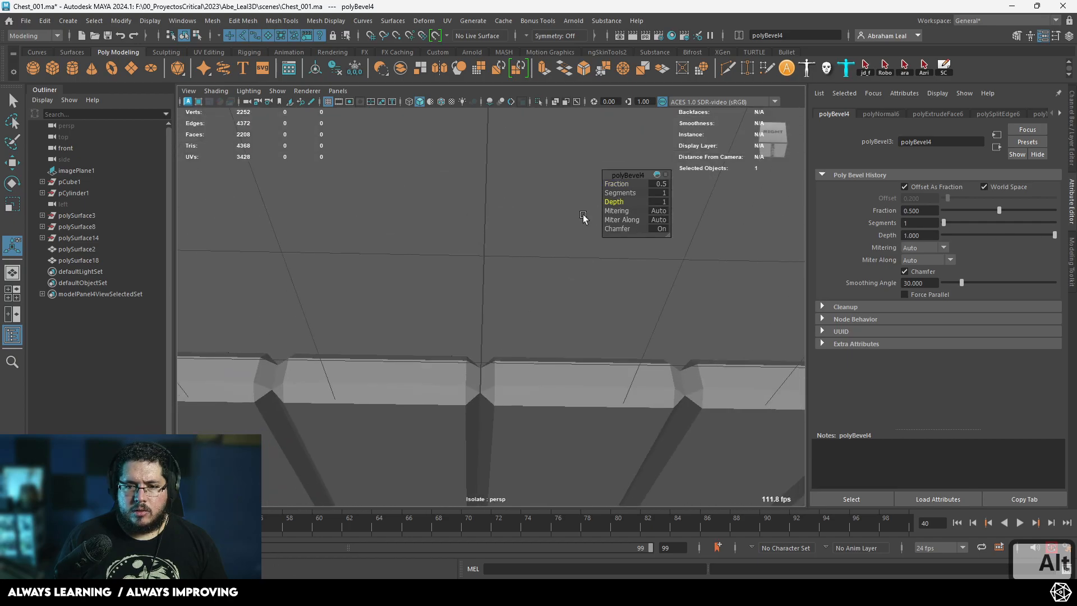
- Undo the bevel, reversed normals and extrusion, going back to the flat bottom panel divided into strips
key(ctrl+z)
key(ctrl+z)
key(ctrl+z)
key(ctrl+z)
key(ctrl+z)
key(ctrl+z)
key(ctrl+z)
key(ctrl+z)
key(ctrl+z)
key(ctrl+z)
key(ctrl+z)
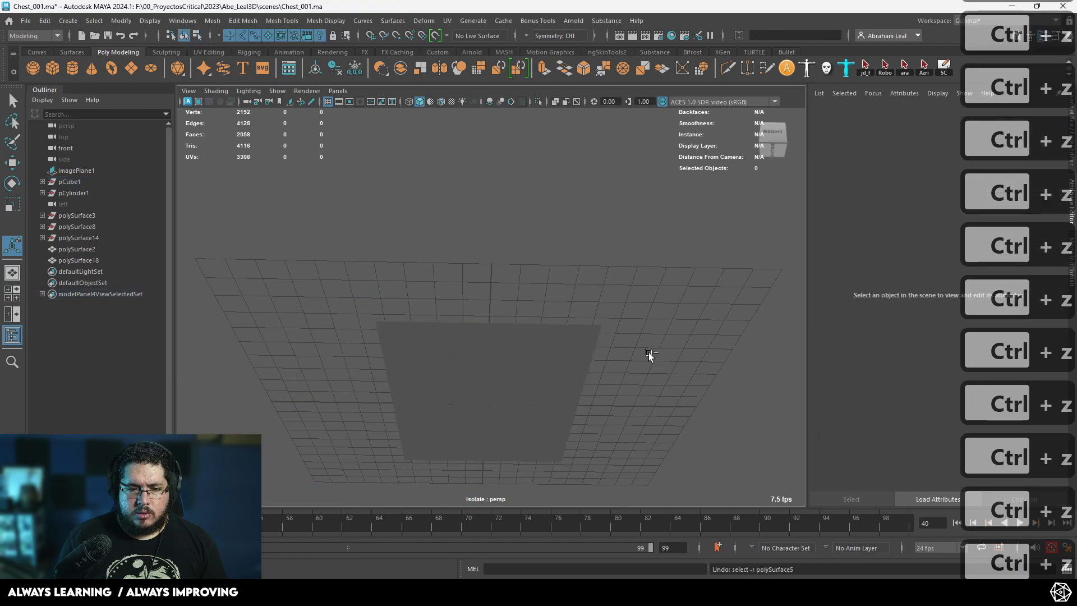
- Delete all the bottom panel's strip faces except the outermost one
click(572, 335)
right_drag(559, 264, 557, 295)
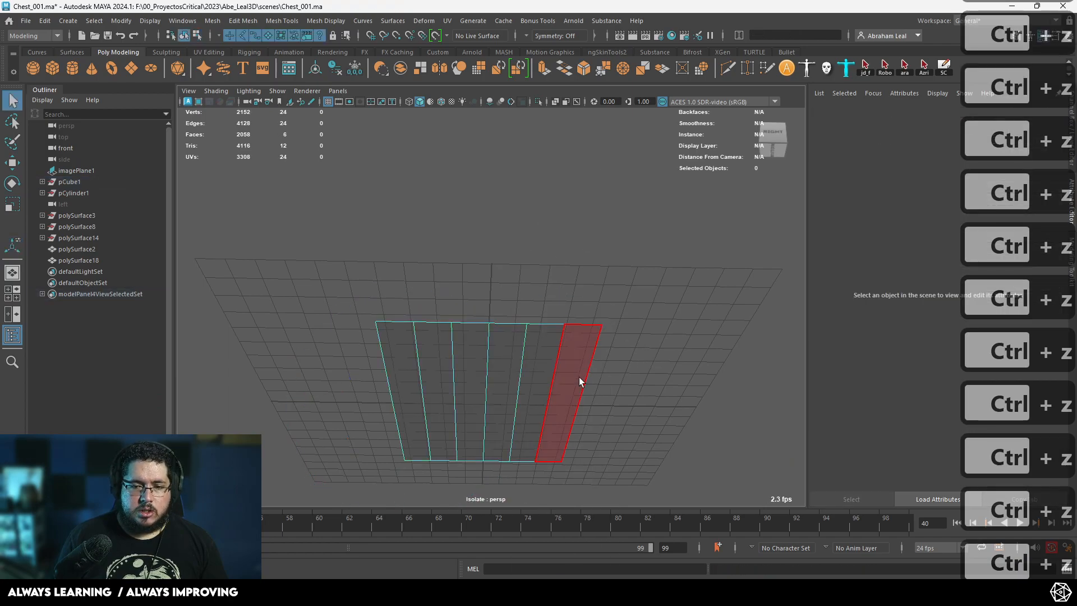
click(579, 377)
shift+drag(635, 257, 290, 507)
key(BackSpace)
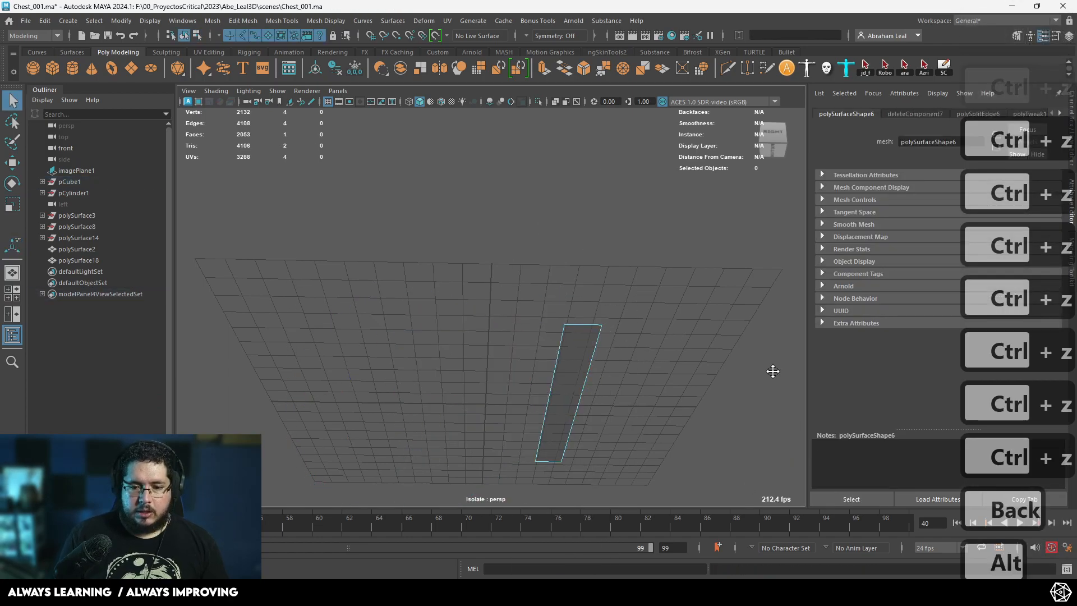
- End the isolation and extrude the remaining bottom strip with a local Z translation of about -3.2
alt+middle_drag(781, 389, 666, 332)
alt+right_drag(666, 332, 693, 577)
alt+right_drag(412, 276, 397, 229)
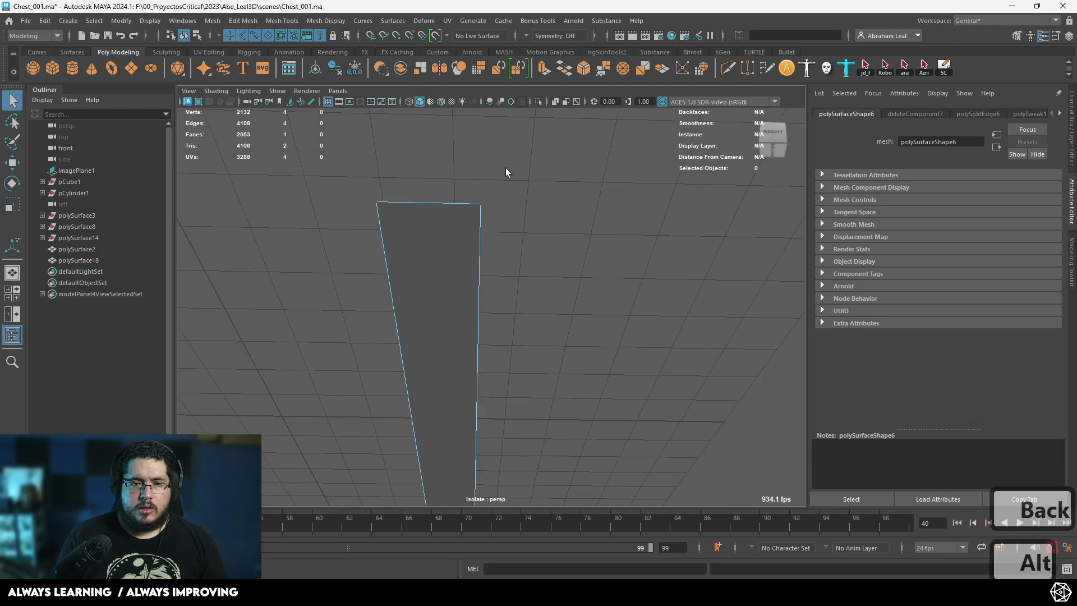
alt+drag(533, 99, 514, 245)
click(538, 102)
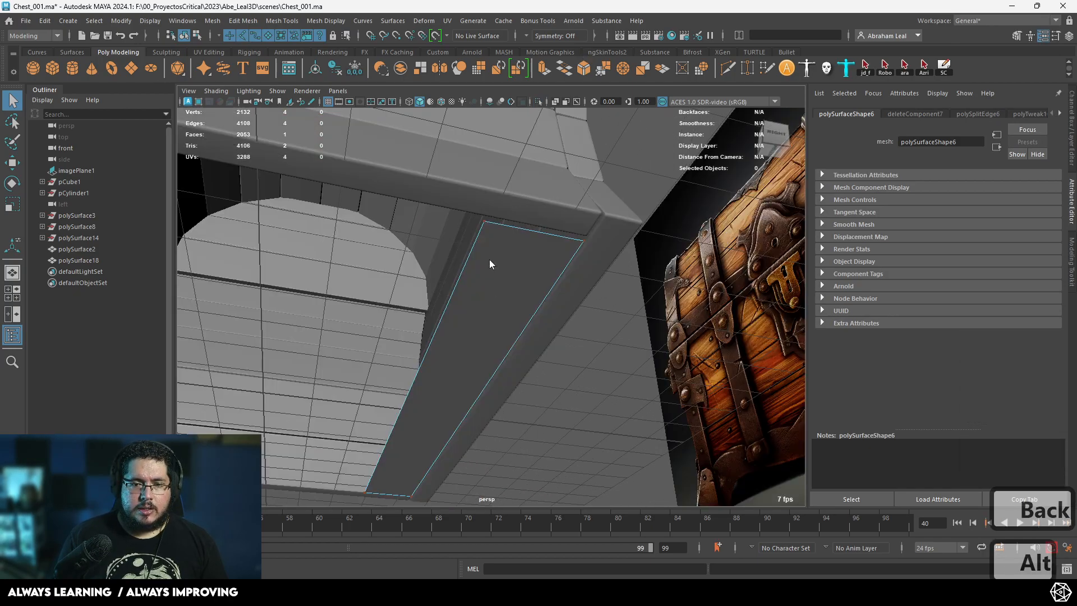
key(ctrl+e)
drag(427, 483, 530, 473)
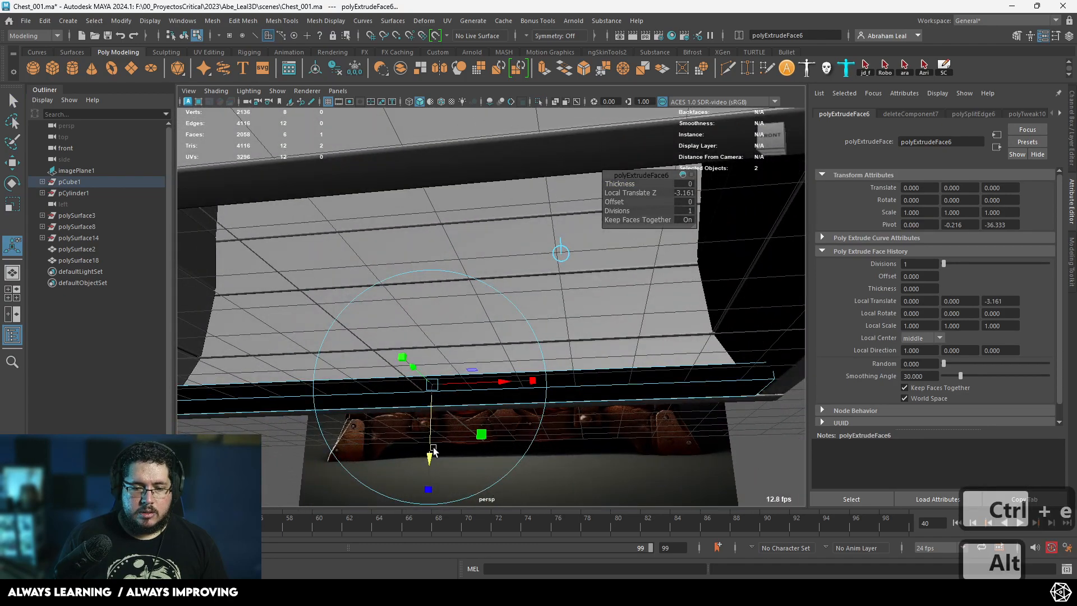
- Return to object mode and reverse the normals of the extruded plank
alt+drag(555, 431, 572, 277)
right_drag(572, 277, 634, 286)
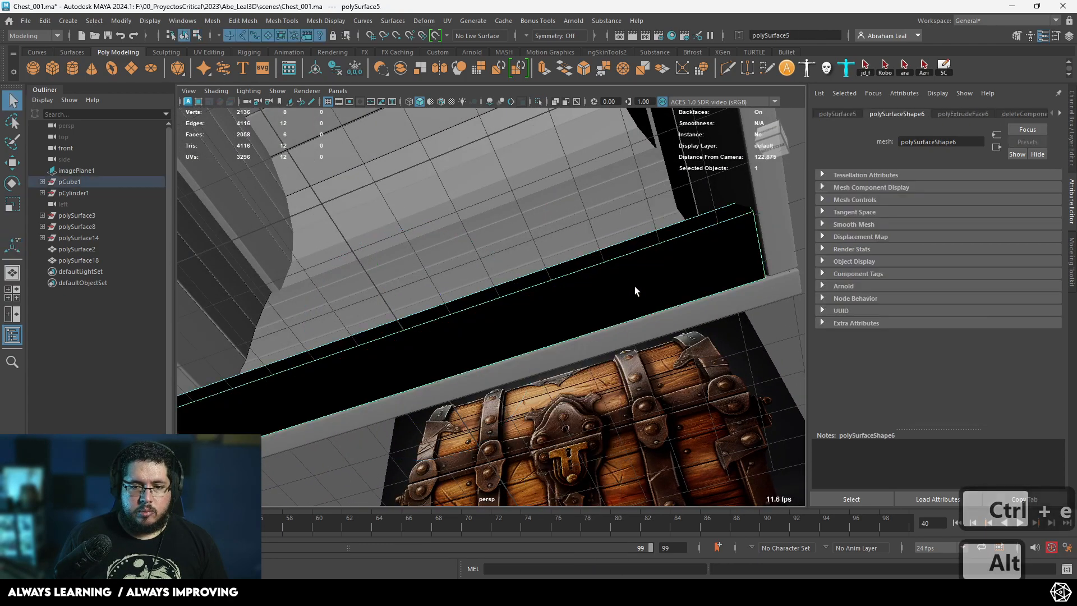
click(335, 20)
click(345, 69)
- Bevel the single bottom plank with a fraction of 0.29 and 2 segments
alt+drag(448, 275, 532, 258)
click(584, 68)
scroll(632, 180, up, 3)
drag(617, 192, 618, 193)
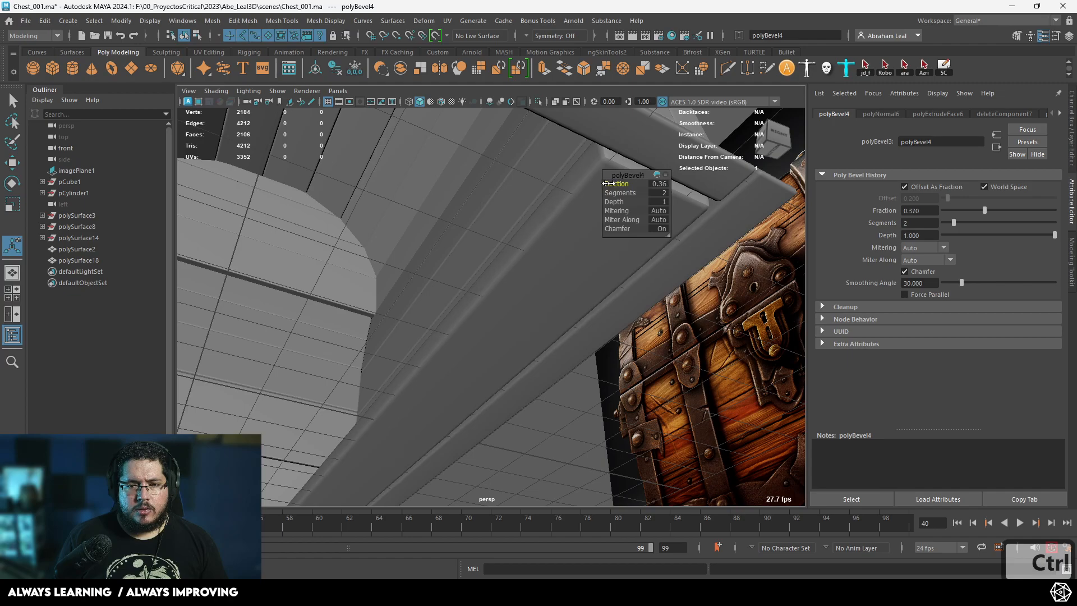
alt+drag(555, 234, 572, 188)
scroll(567, 213, down, 5)
click(560, 264)
alt+drag(559, 263, 540, 235)
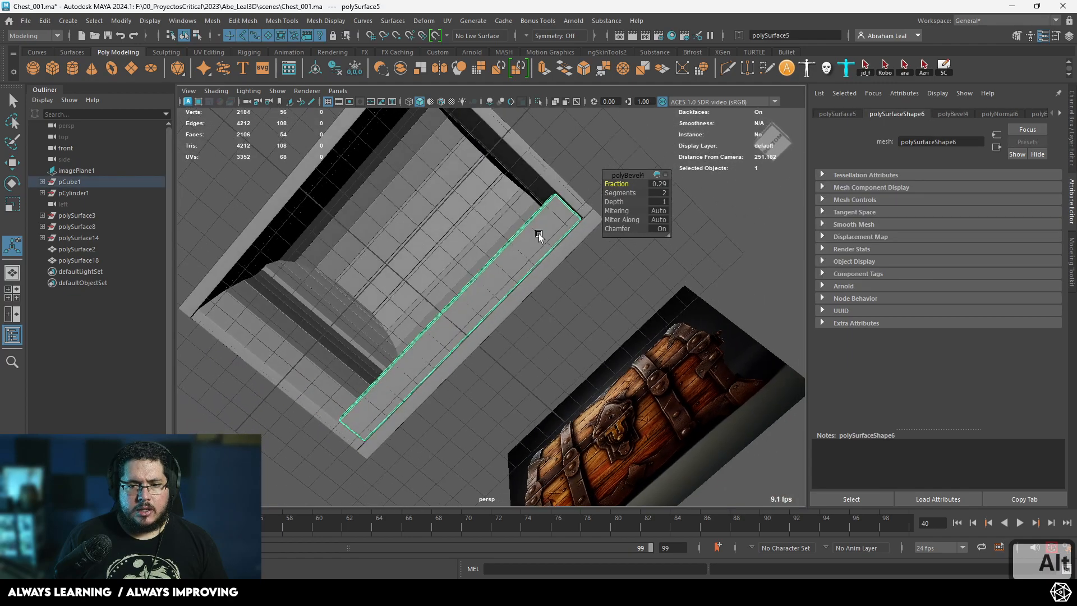
- Duplicate the bevelled plank beside itself and repeat the offset copy four more times across the chest bottom
key(f)
alt+middle_drag(494, 309, 506, 298)
alt+drag(506, 298, 418, 273)
key(r)
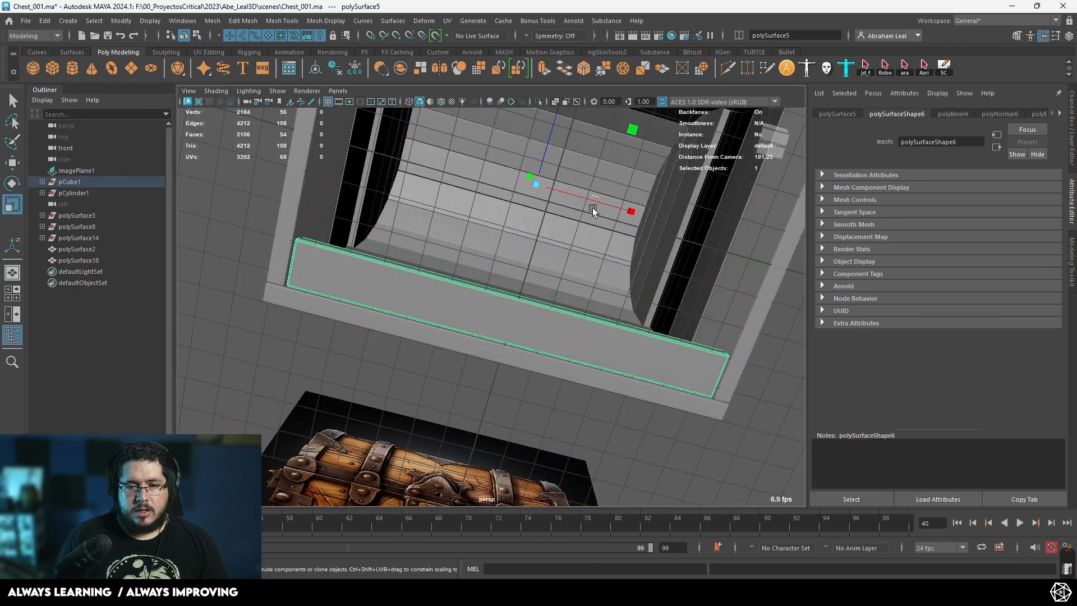
alt+drag(607, 259, 547, 321)
key(ctrl+d)
key(w)
drag(638, 284, 683, 282)
key(shift+d)
key(shift+d)
key(shift+d)
key(shift+d)
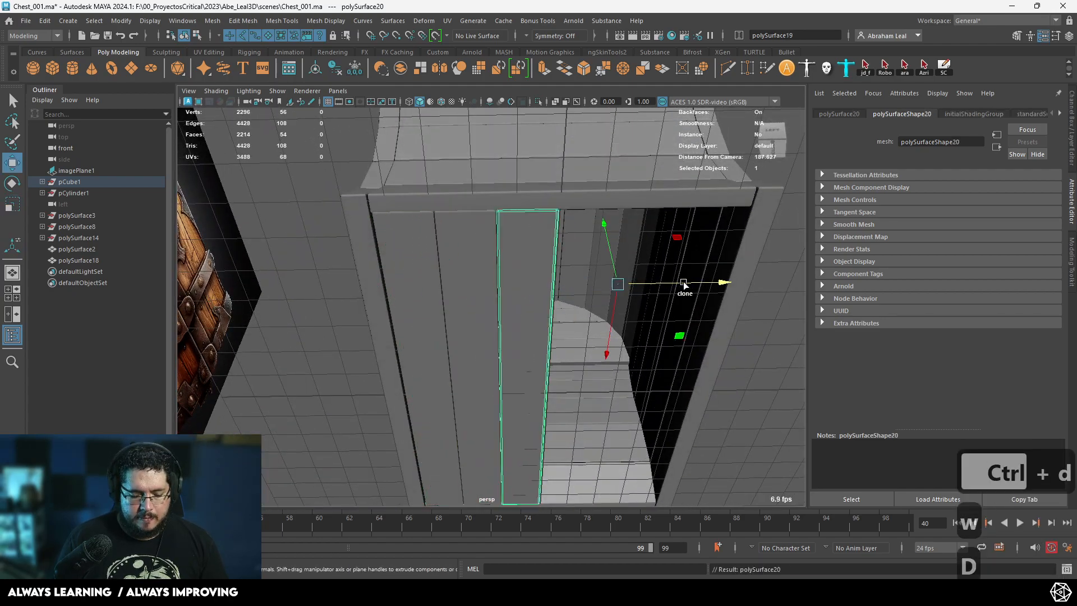
- Scale the end plank slightly so the row of planks fits the bottom opening
click(752, 339)
alt+drag(752, 340, 587, 279)
click(543, 296)
key(r)
drag(739, 345, 748, 341)
key(w)
- Deselect the planks and examine the whole chest from several sides against the reference image
click(729, 274)
alt+right_drag(729, 274, 577, 286)
alt+drag(577, 286, 566, 432)
alt+right_drag(566, 432, 476, 292)
alt+drag(476, 292, 502, 344)
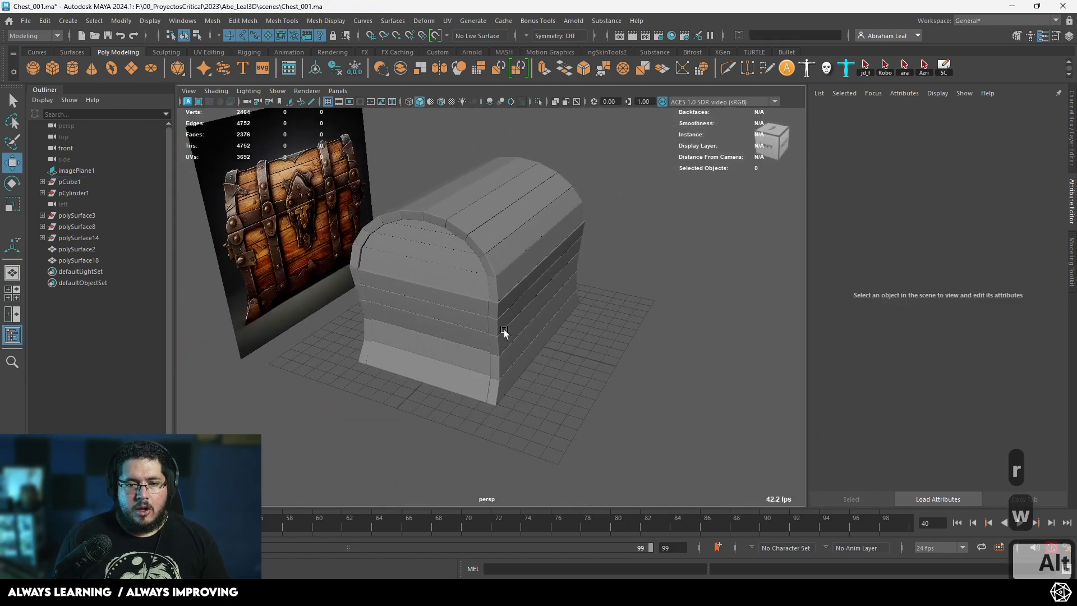
alt+right_drag(503, 344, 550, 331)
alt+drag(550, 332, 539, 344)
alt+right_drag(538, 344, 592, 329)
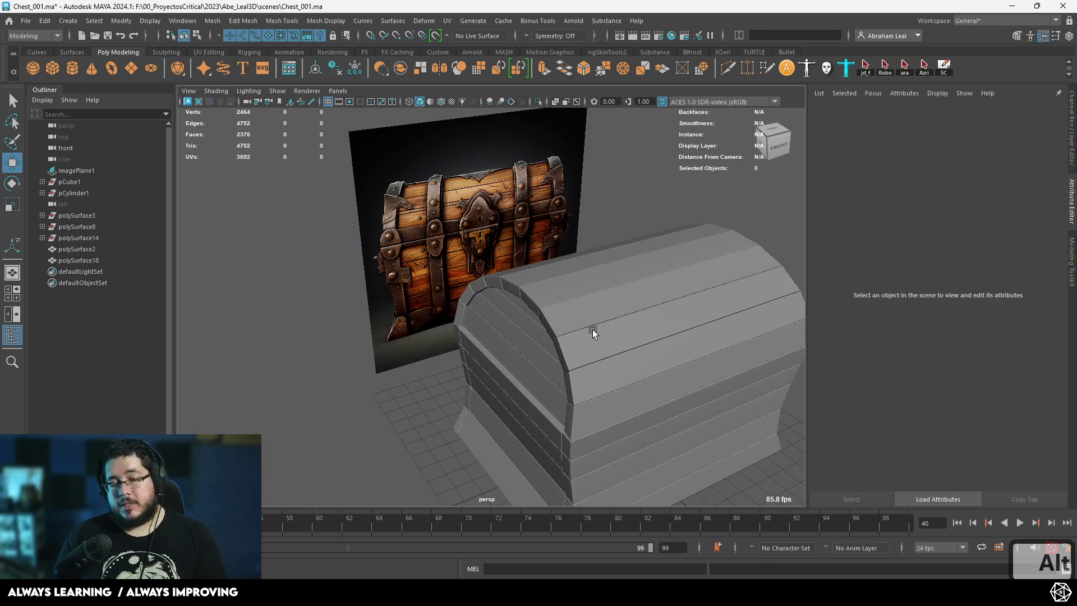
- Select the chest lid and place its pivot at the rear lower corner where the lid hinges onto the body
alt+right_drag(614, 351, 557, 308)
alt+drag(557, 308, 642, 357)
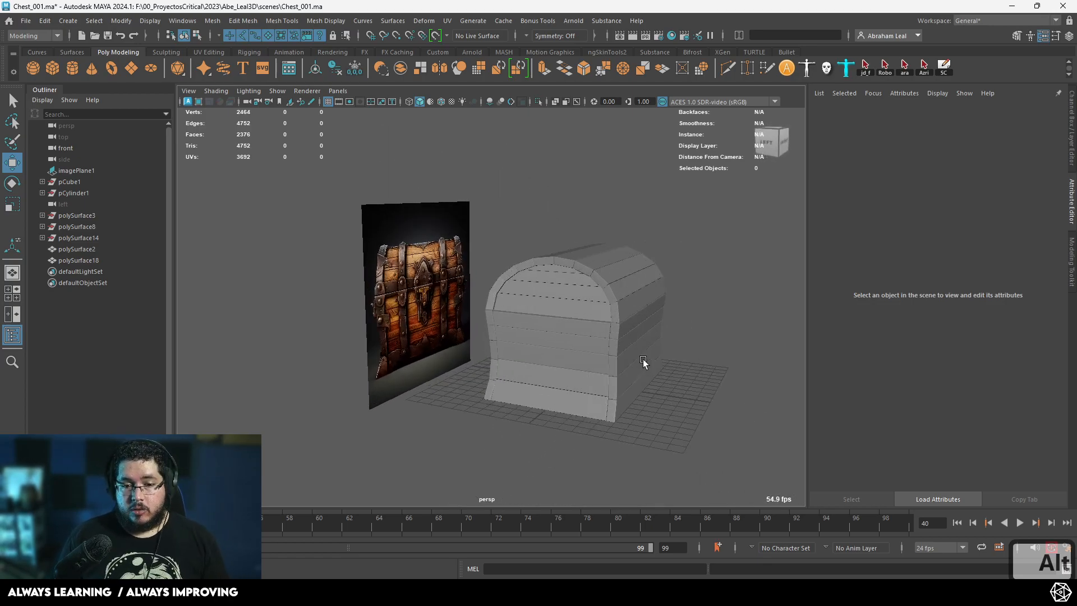
click(637, 313)
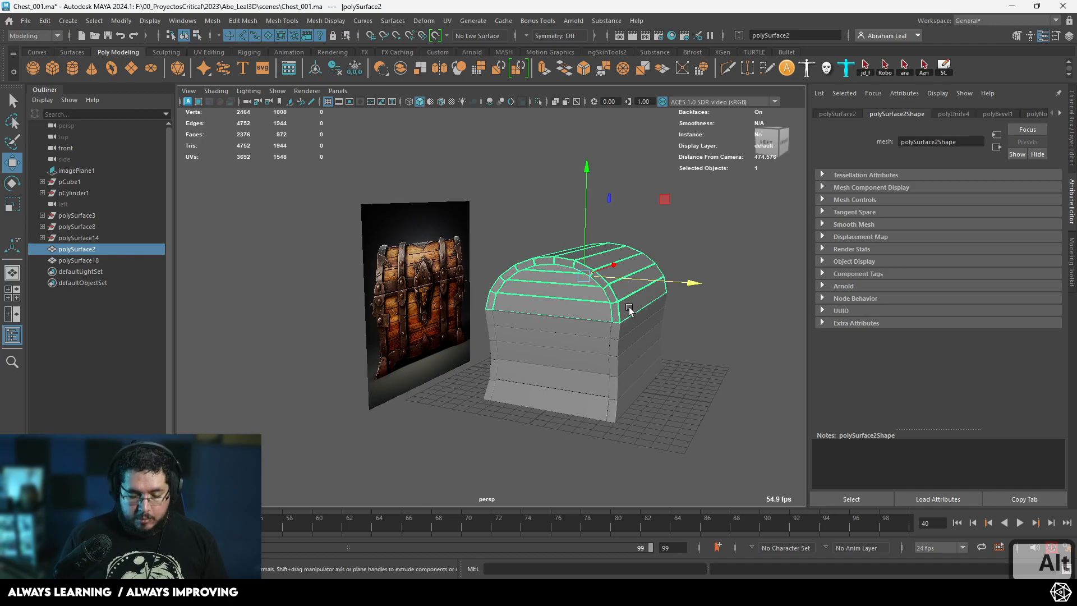
key(space)
click(654, 310)
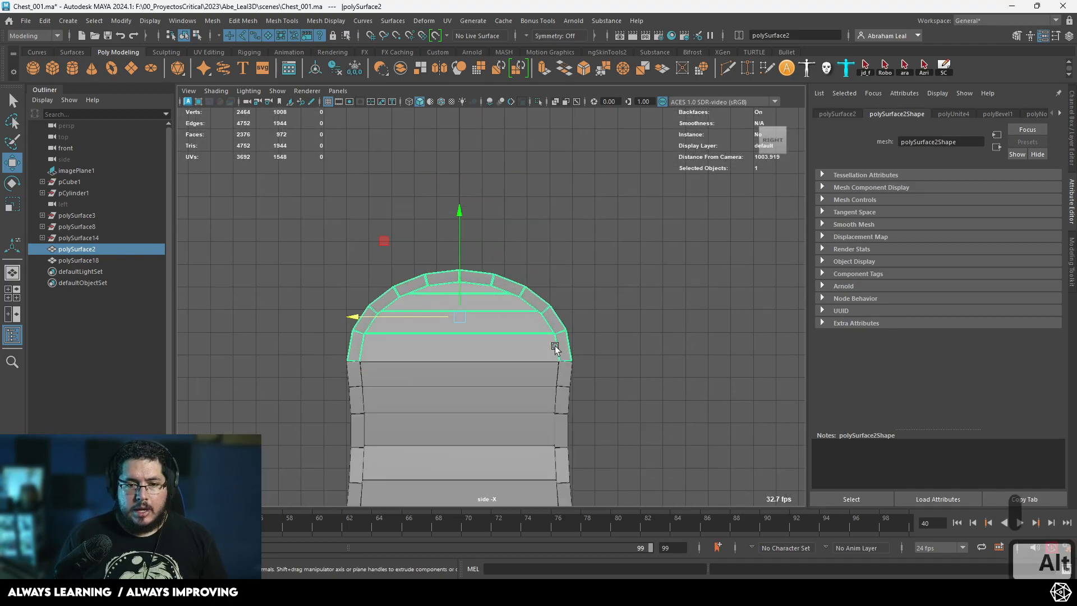
key(d)
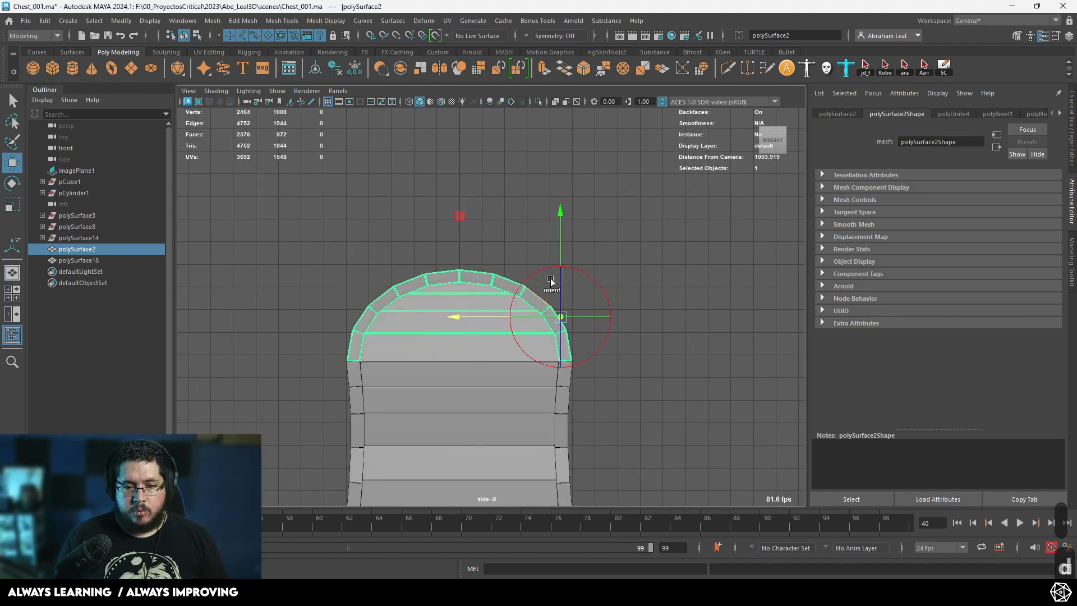
click(570, 248)
key(d)
key(ctrl+z)
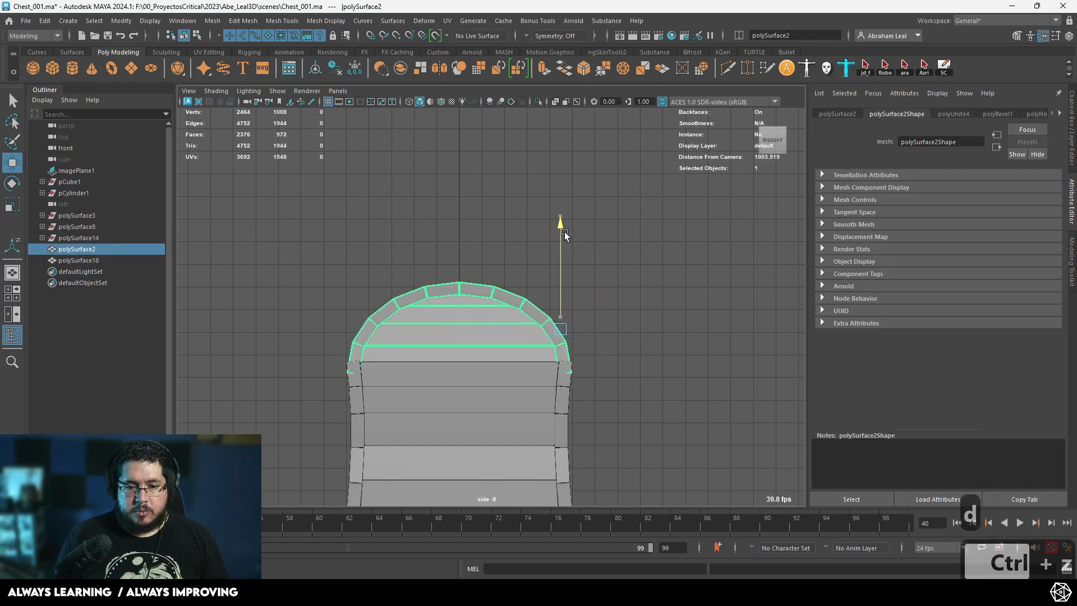
key(ctrl+z)
key(d)
alt+middle_drag(566, 262, 539, 202)
alt+right_drag(539, 202, 647, 369)
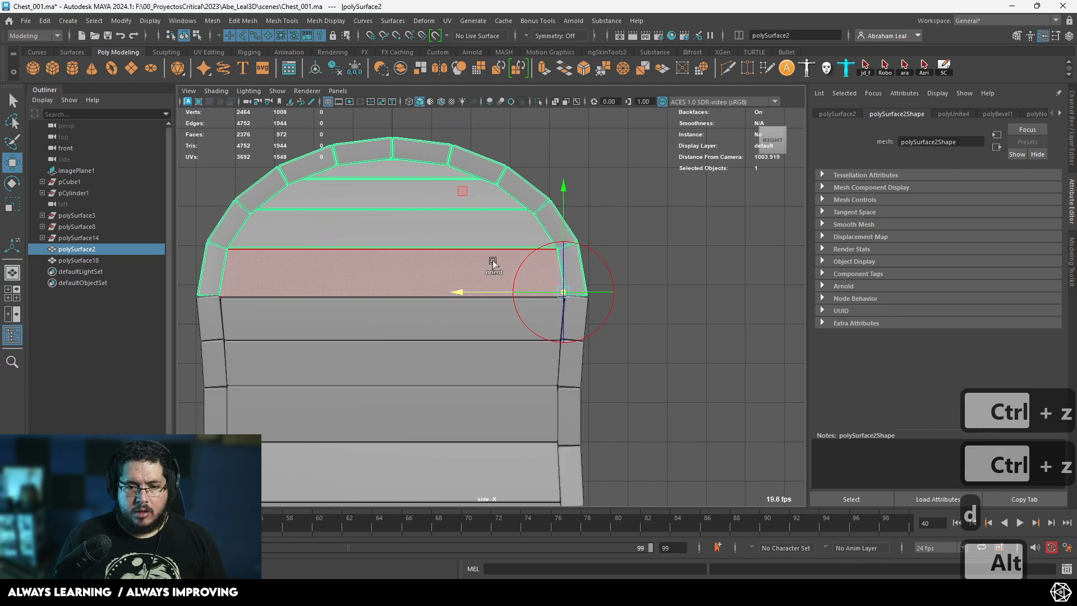
- Rotate the lid open around its rear pivot and inspect the inside of the chest
alt+right_drag(561, 200, 454, 226)
key(e)
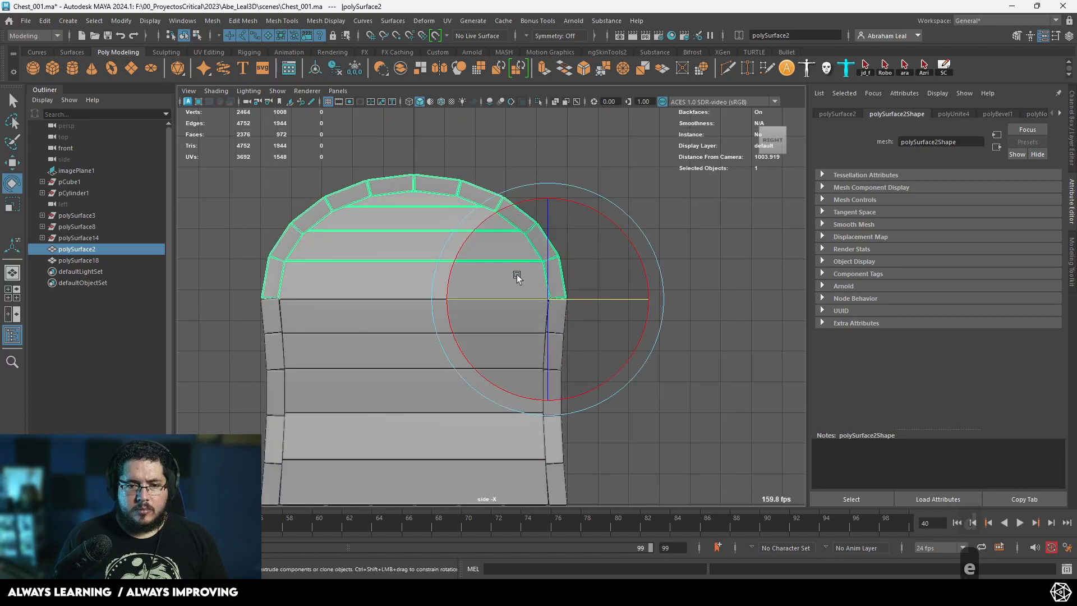
scroll(539, 268, down, 5)
drag(585, 236, 711, 342)
click(711, 372)
key(space)
alt+drag(711, 343, 536, 321)
alt+right_drag(536, 321, 681, 382)
alt+drag(681, 383, 510, 351)
- Undo the first lid rotation and restore the lid's selection
key(ctrl+z)
key(ctrl+z)
key(ctrl+z)
key(ctrl+z)
key(ctrl+z)
key(ctrl+z)
key(ctrl+z)
key(ctrl+z)
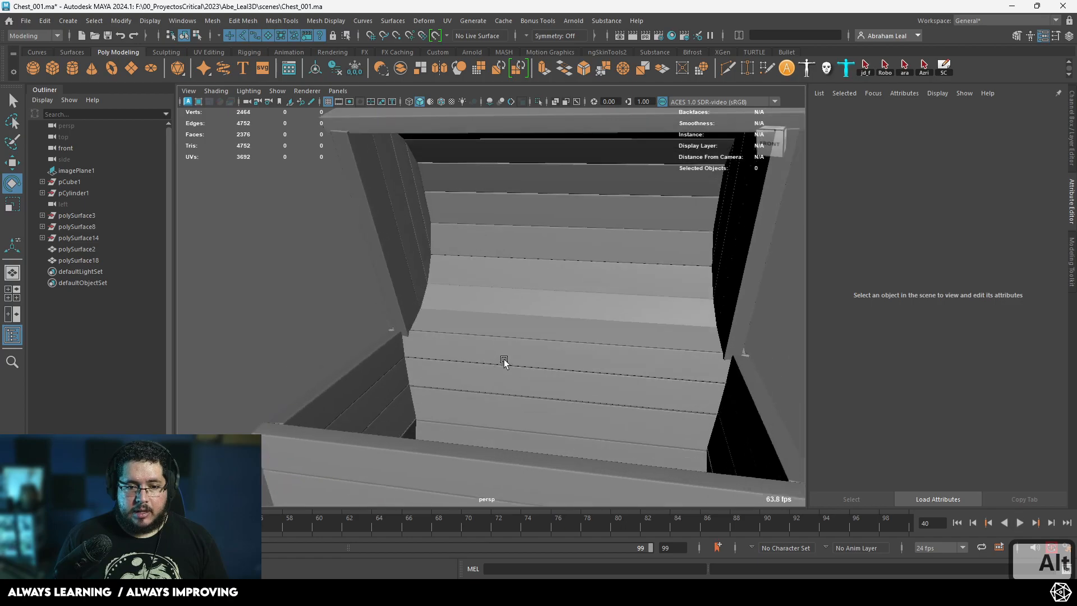
key(ctrl+z)
- Shift the lid's pivot outward onto the chest's rear edge
alt+drag(558, 391, 613, 381)
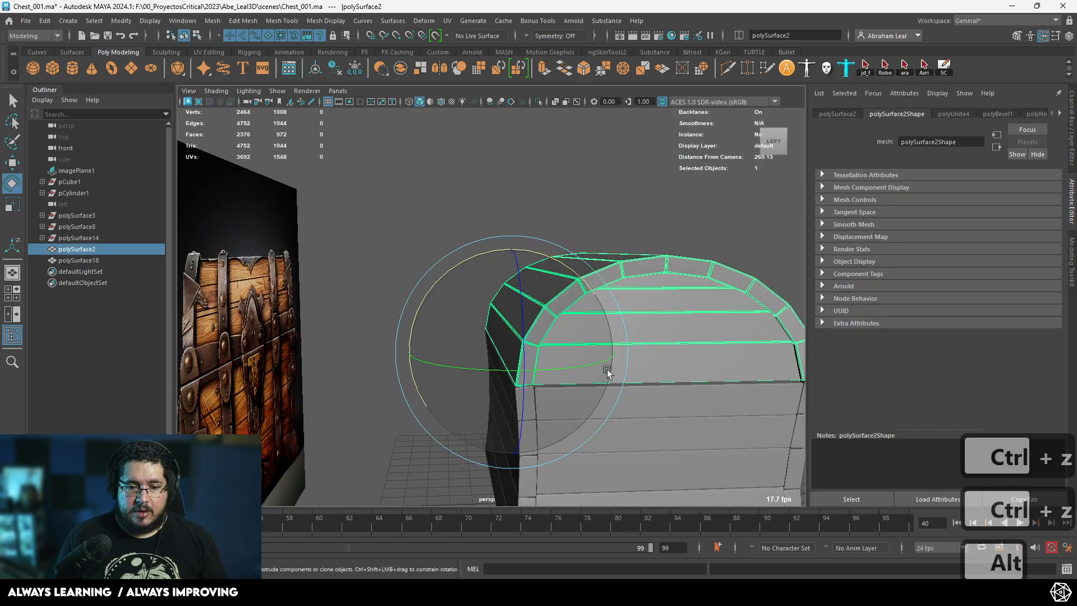
alt+right_drag(613, 382, 606, 403)
key(d)
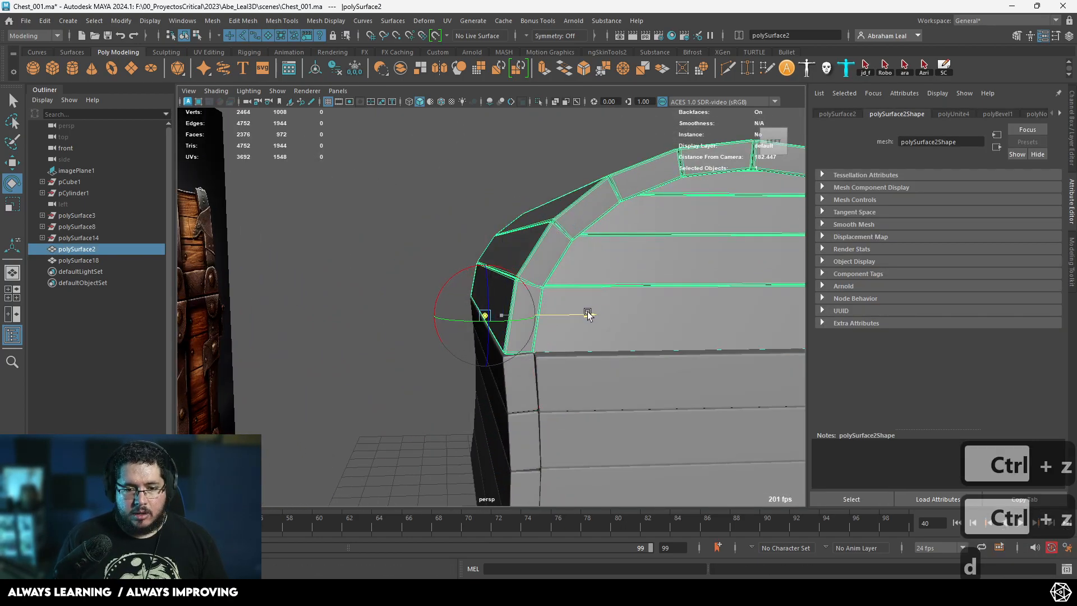
- Swing the lid open around the adjusted rear pivot to test the hinge movement
key(e)
drag(583, 314, 594, 339)
alt+drag(463, 326, 657, 312)
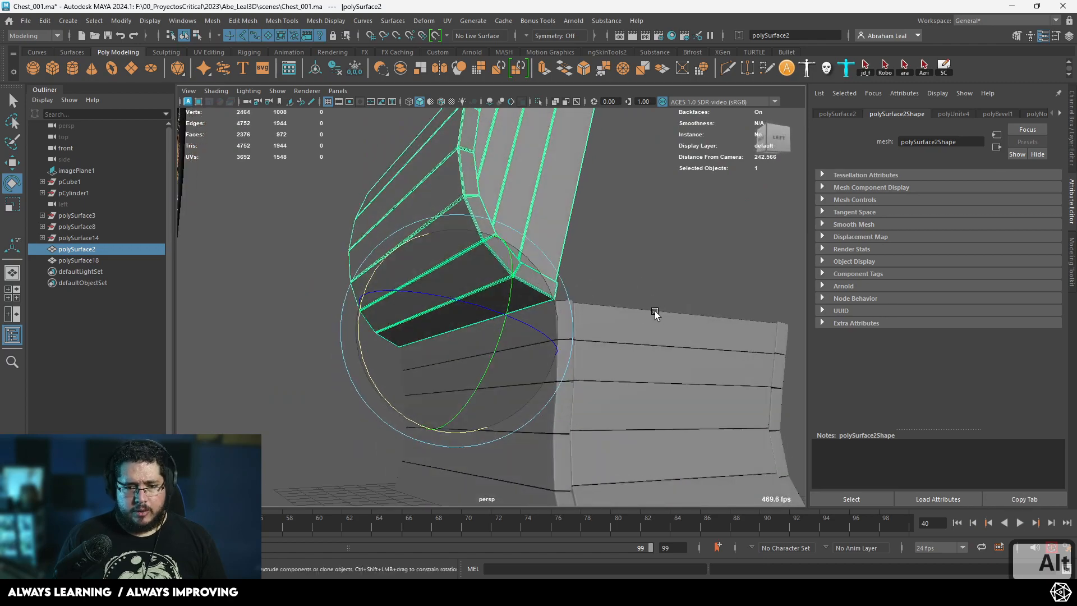
alt+drag(556, 341, 524, 373)
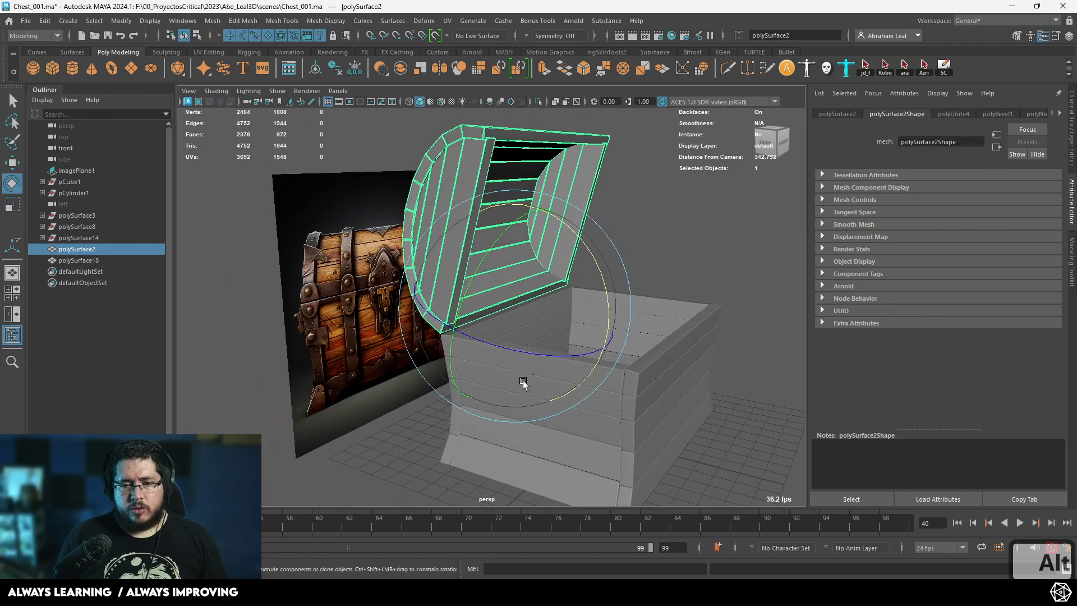
- Undo the lid's hinge test rotation and save the scene
key(ctrl+z)
key(ctrl+z)
alt+drag(636, 294, 588, 330)
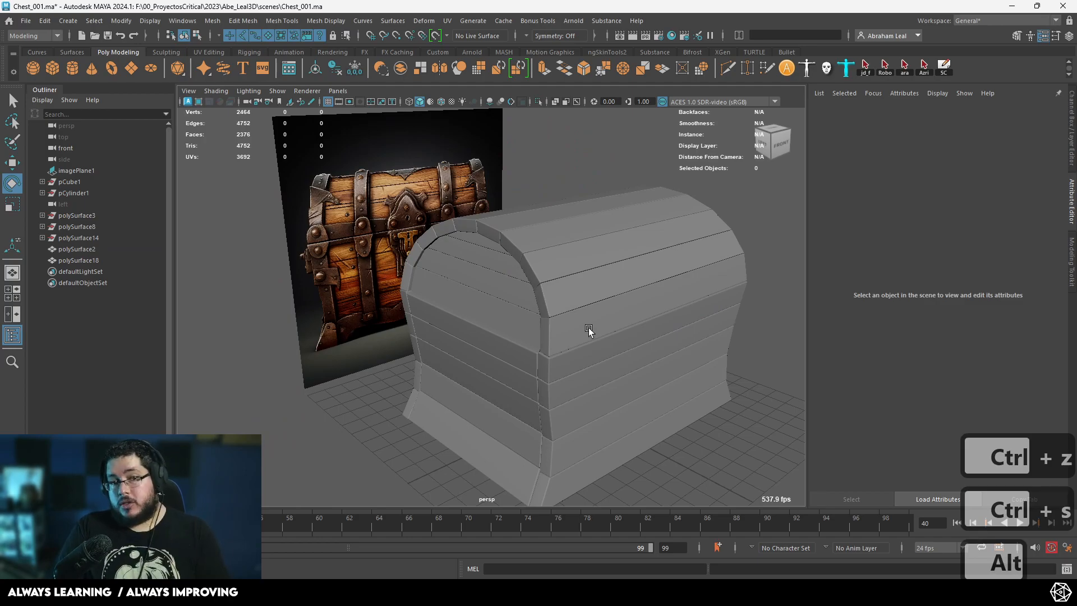
- Create a polygon cylinder for the metal strap and set its Z rotation to 90 degrees
alt+right_drag(314, 230, 398, 233)
alt+middle_drag(451, 264, 565, 392)
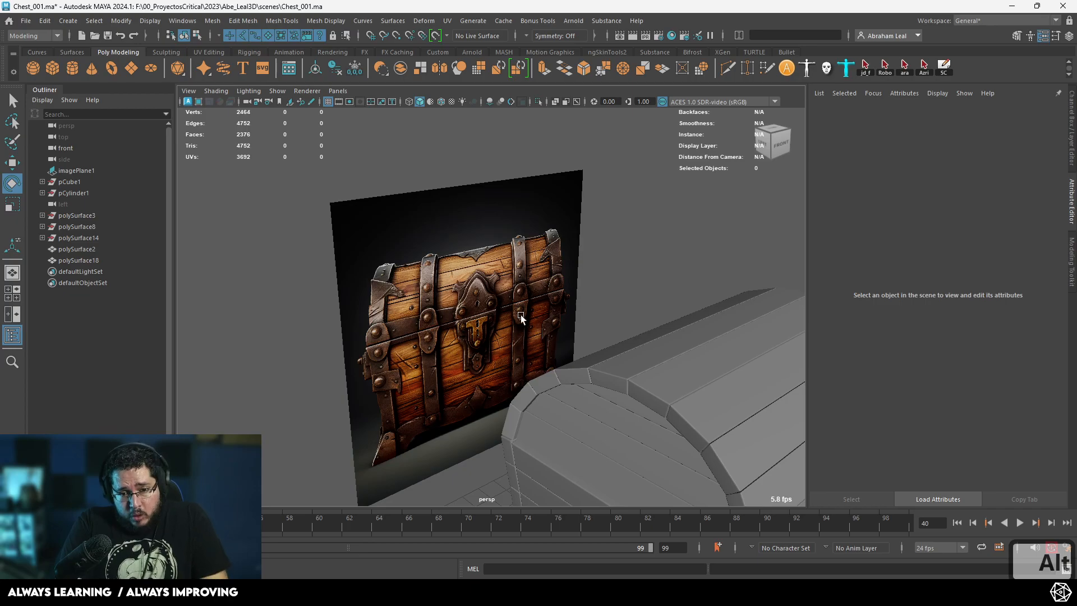
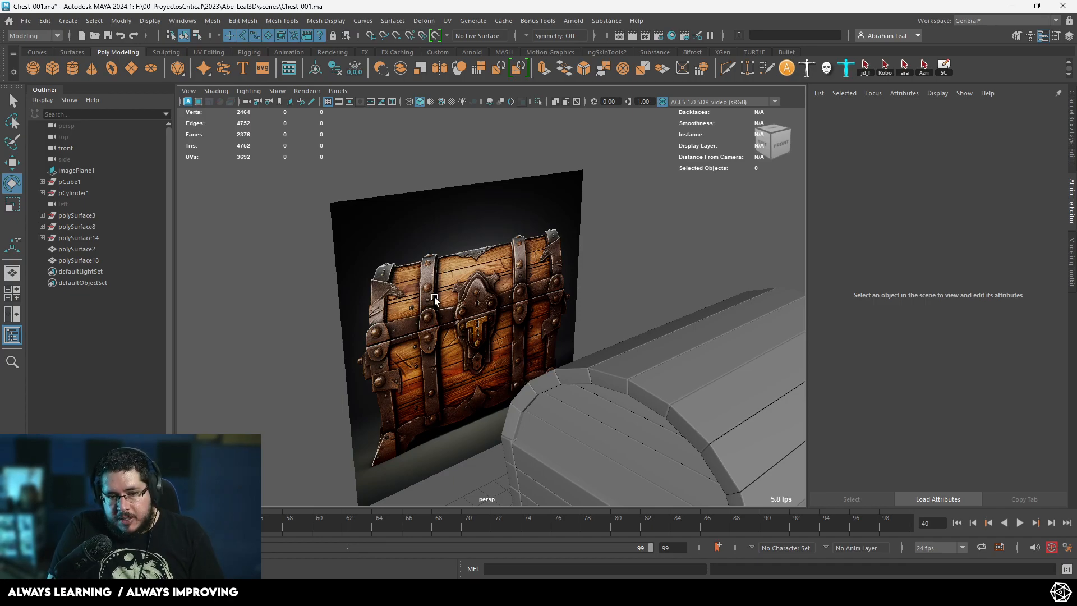
alt+middle_drag(341, 337, 317, 242)
alt+drag(617, 240, 507, 268)
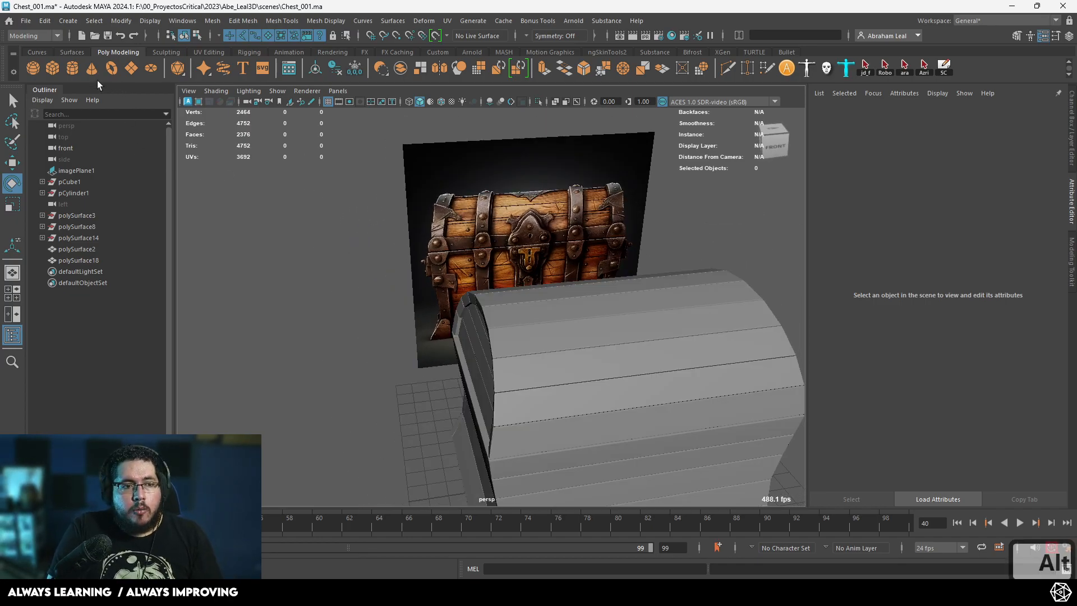
click(72, 68)
alt+right_drag(739, 357, 563, 317)
key(w)
key(e)
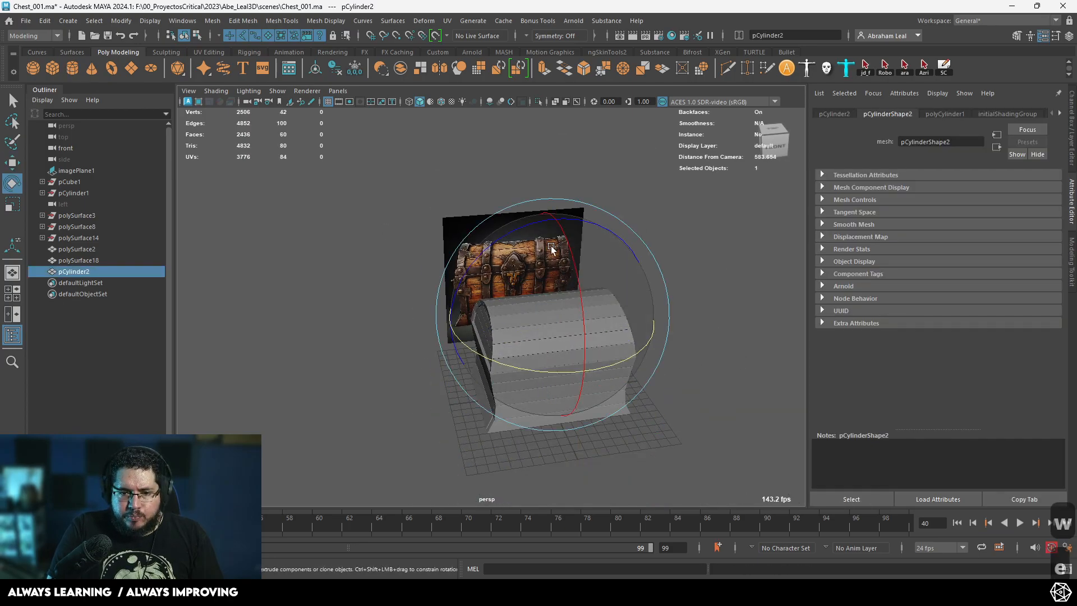
key(ctrl+a)
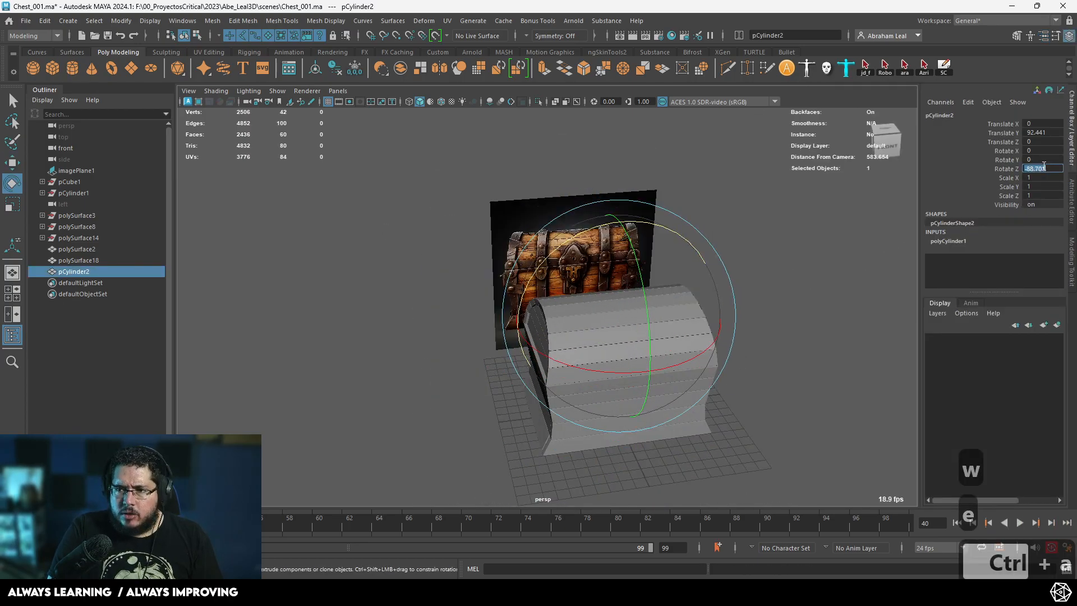
text(90)
key(Return)
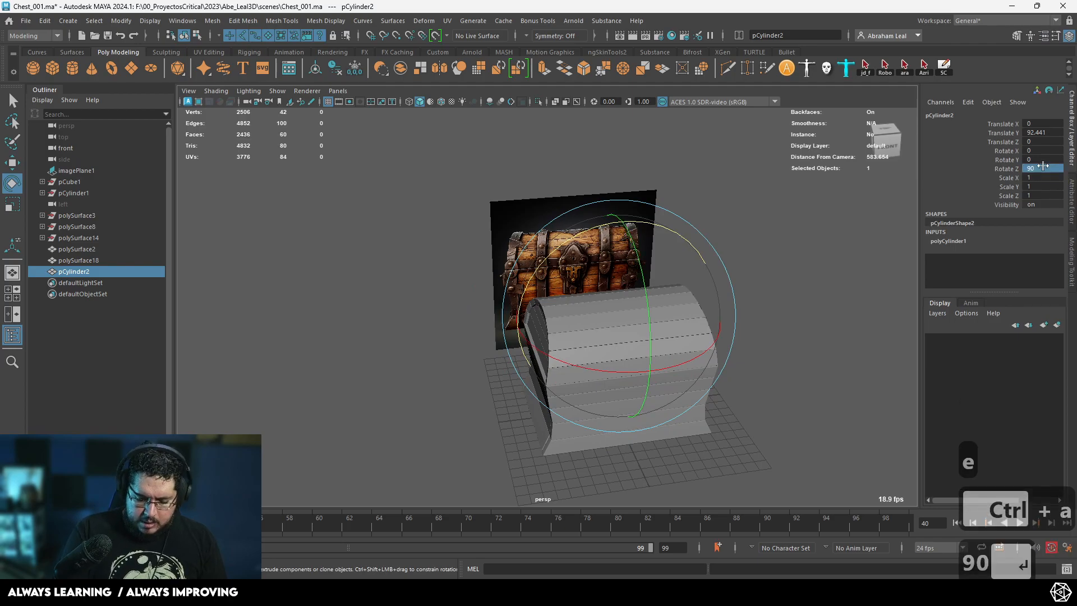
- Raise the cylinder above the chest lid and scale it up uniformly to about 49.3
alt+right_drag(729, 280, 643, 271)
alt+drag(643, 271, 723, 256)
alt+right_drag(724, 255, 858, 352)
alt+drag(858, 352, 520, 312)
key(w)
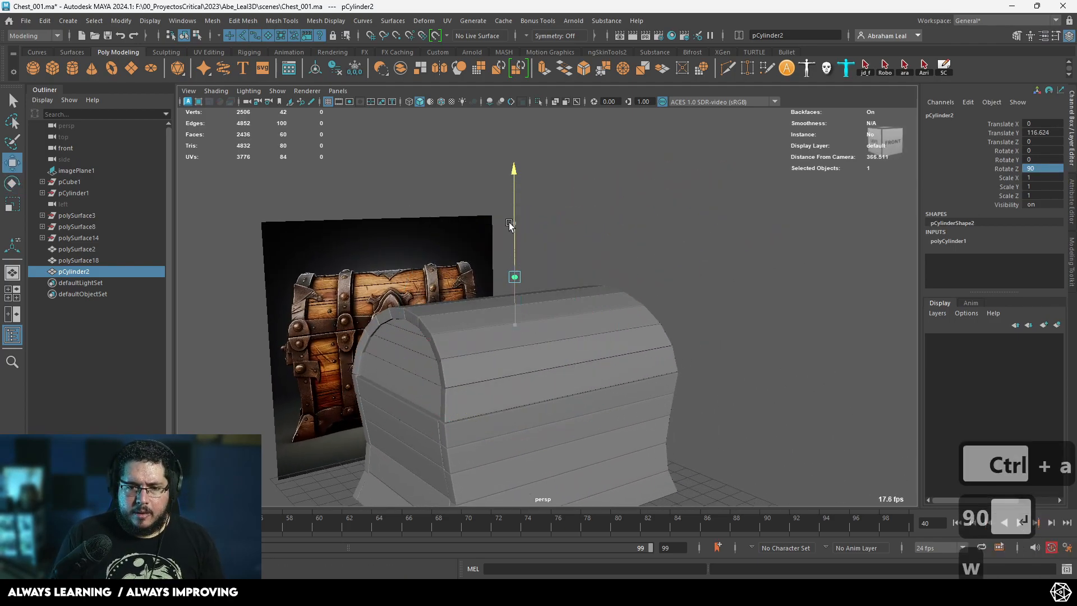
drag(510, 235, 510, 206)
key(r)
drag(515, 261, 597, 241)
- Reduce the cylinder to an open arched strip by deleting its lower half and both cap faces
right_drag(597, 241, 606, 273)
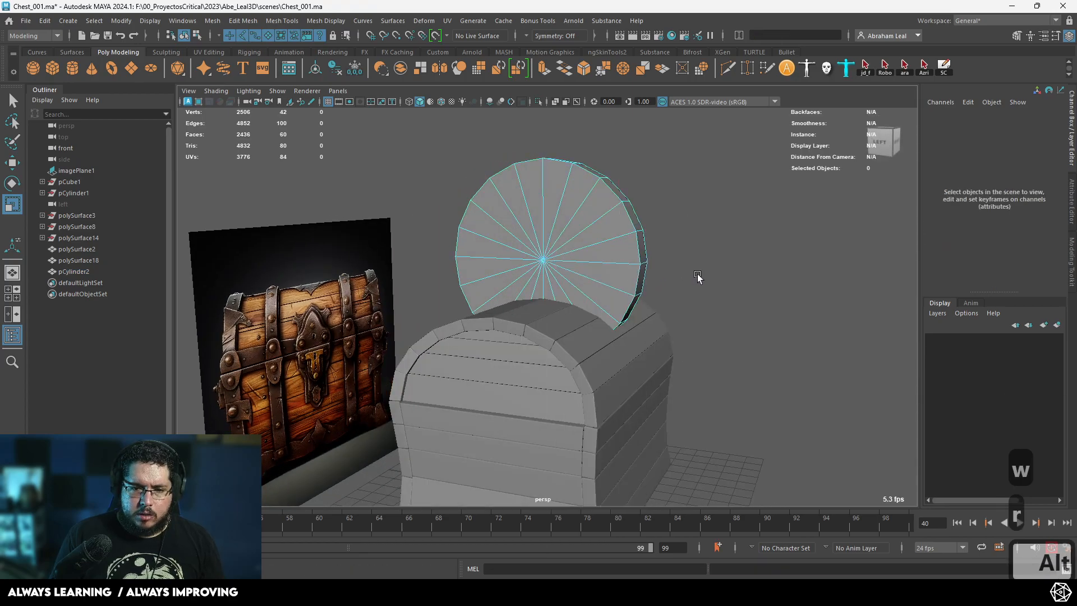
drag(698, 275, 389, 356)
key(BackSpace)
key(4)
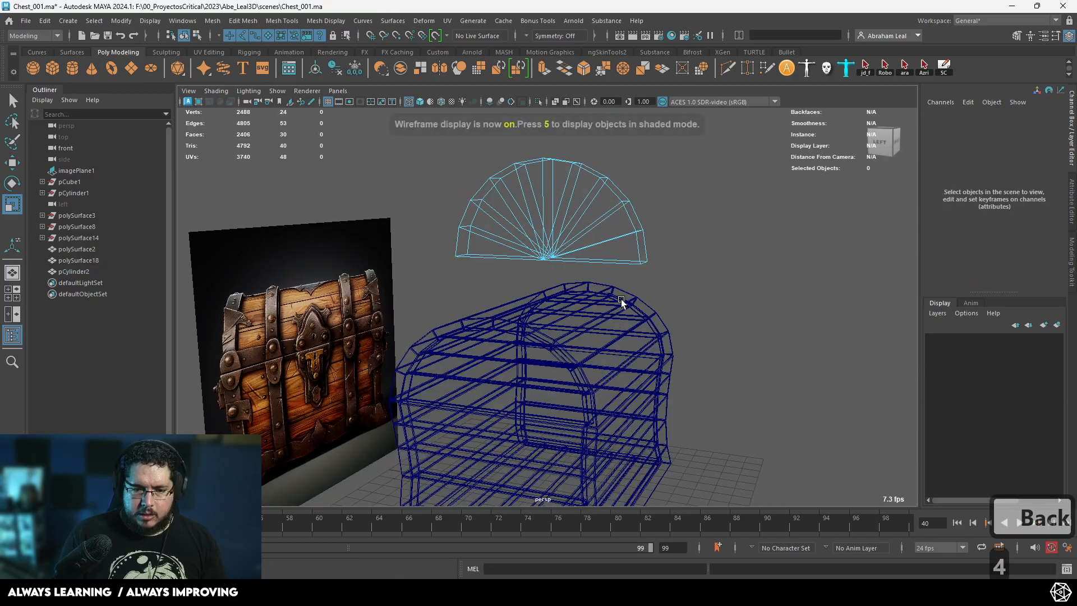
drag(387, 470, 388, 468)
click(572, 244)
right_drag(555, 271, 523, 271)
key(BackSpace)
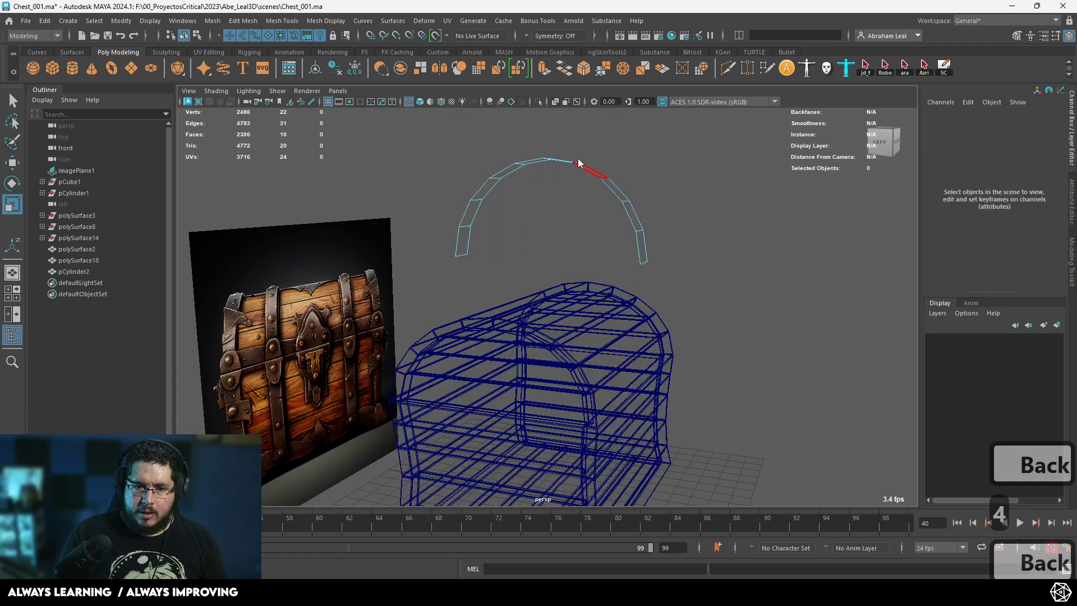
- Lower the arched strip into the chest lid, to a Y position of about 58
right_drag(578, 163, 602, 144)
click(603, 175)
key(5)
key(w)
drag(548, 153, 525, 230)
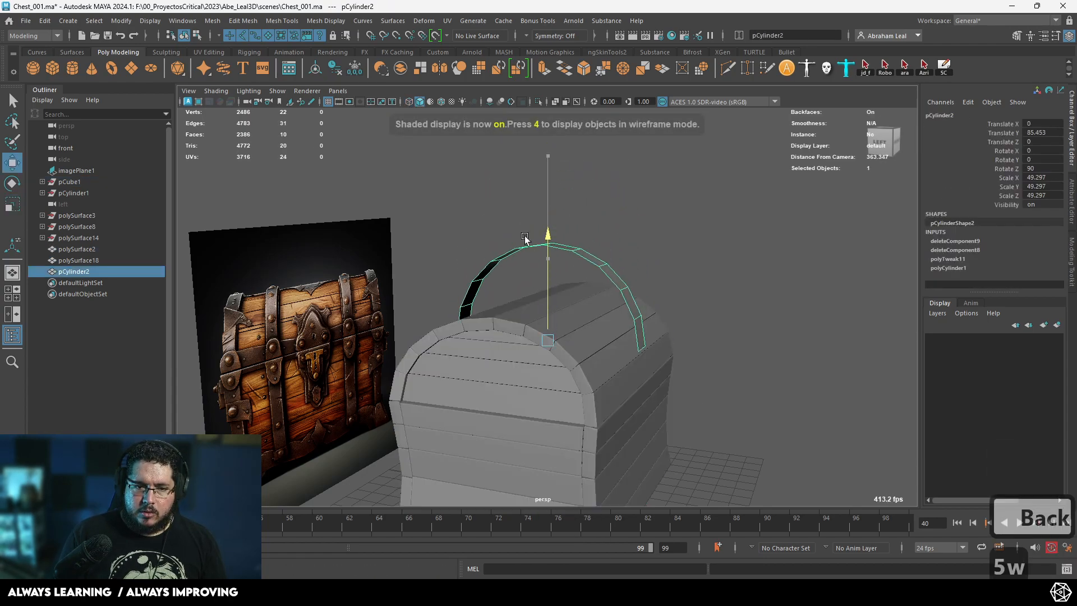
alt+drag(533, 280, 595, 275)
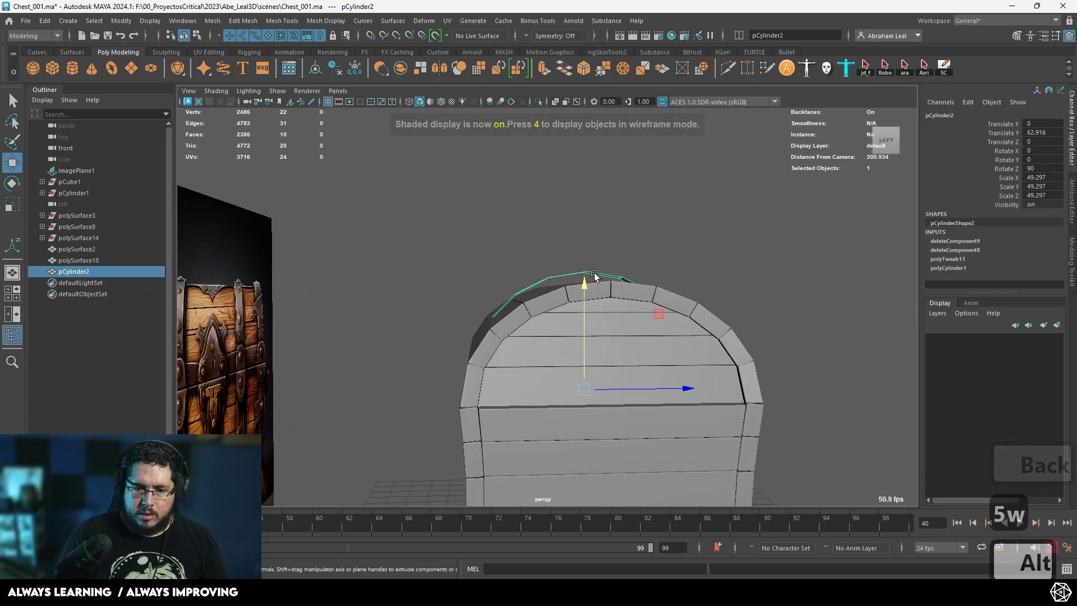
key(4)
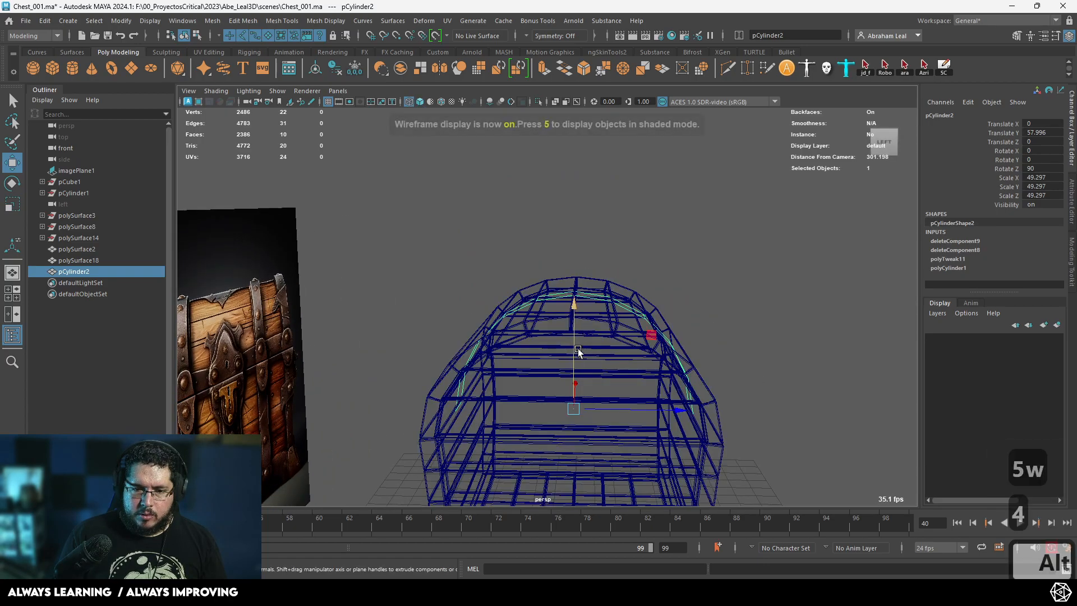
key(r)
key(5)
mouse_move(685, 409)
alt+mouse_down()
mouse_move(577, 413)
mouse_move(636, 391)
alt+mouse_up()
key(w)
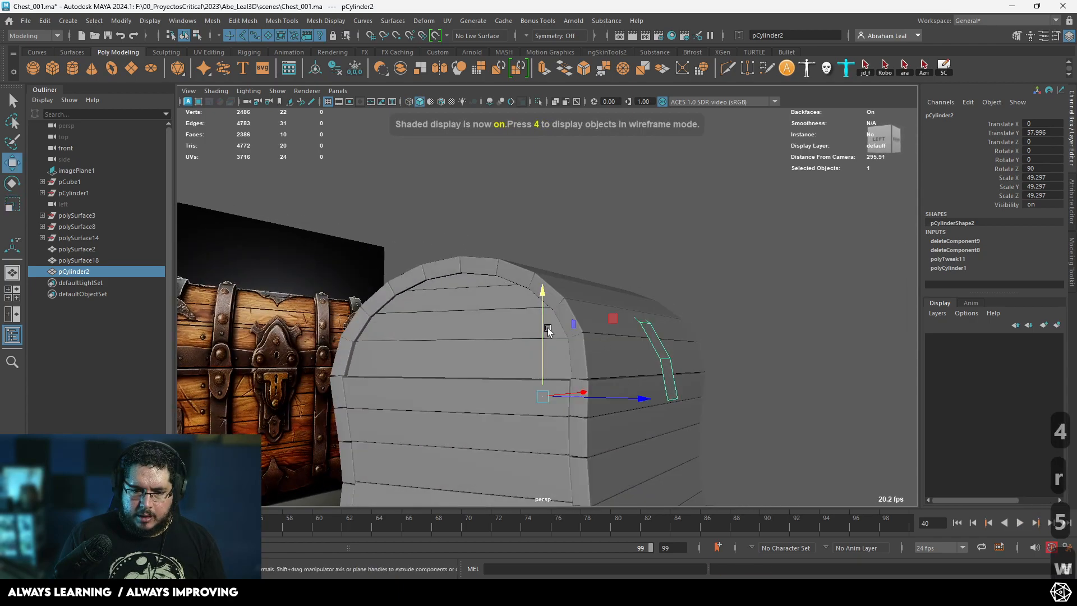
- Reposition the arched strip against the lid's curve, to a Y position of about 61.5
drag(537, 286, 654, 413)
key(r)
key(space)
alt+right_drag(654, 413, 585, 268)
alt+middle_drag(585, 268, 584, 313)
alt+right_drag(597, 393, 544, 373)
key(5)
key(space)
mouse_move(600, 452)
mouse_down()
mouse_move(651, 375)
mouse_move(583, 333)
mouse_move(603, 305)
mouse_move(593, 322)
mouse_move(577, 287)
mouse_up()
key(4)
key(w)
alt+drag(672, 414, 665, 385)
key(r)
alt+right_drag(665, 385, 754, 439)
alt+drag(755, 442, 638, 396)
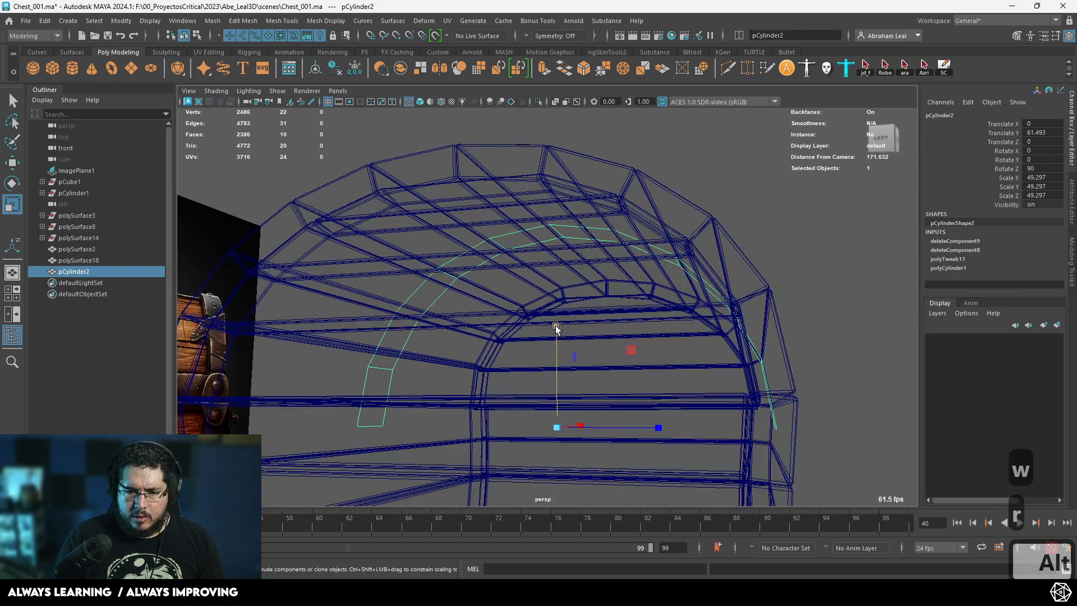
- Raise the arched strip to about Y 63.9 and scale its depth to follow the lid's curved top
key(w)
drag(558, 333, 558, 311)
mouse_move(558, 310)
alt+mouse_down()
mouse_move(615, 353)
mouse_move(685, 436)
alt+mouse_up()
key(5)
key(r)
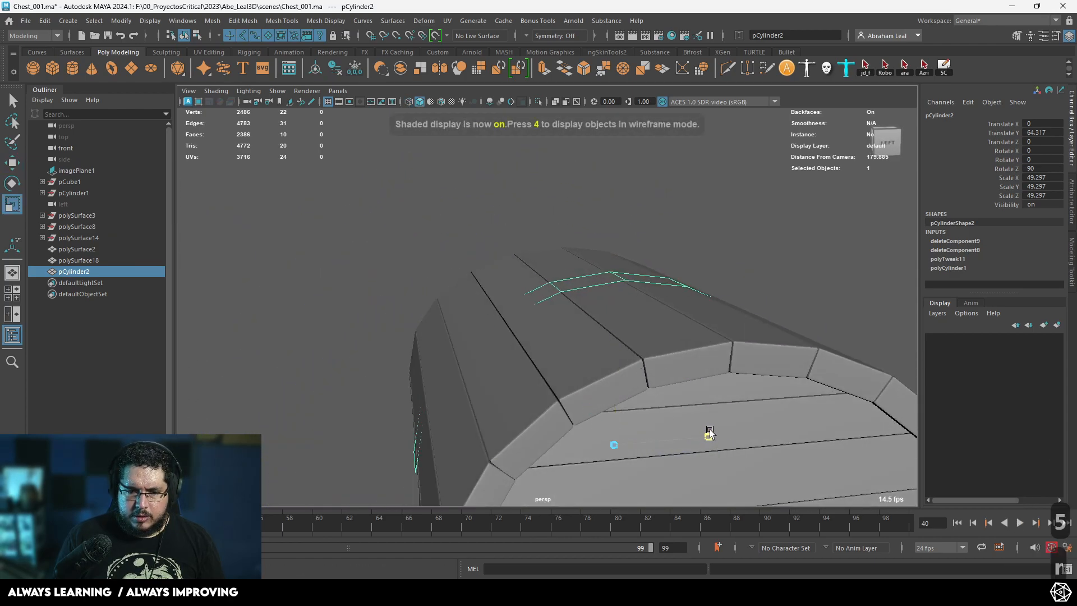
drag(706, 430, 693, 409)
drag(617, 347, 599, 411)
alt+right_drag(598, 411, 675, 438)
alt+drag(675, 437, 499, 397)
alt+right_drag(499, 397, 443, 258)
alt+drag(443, 257, 435, 248)
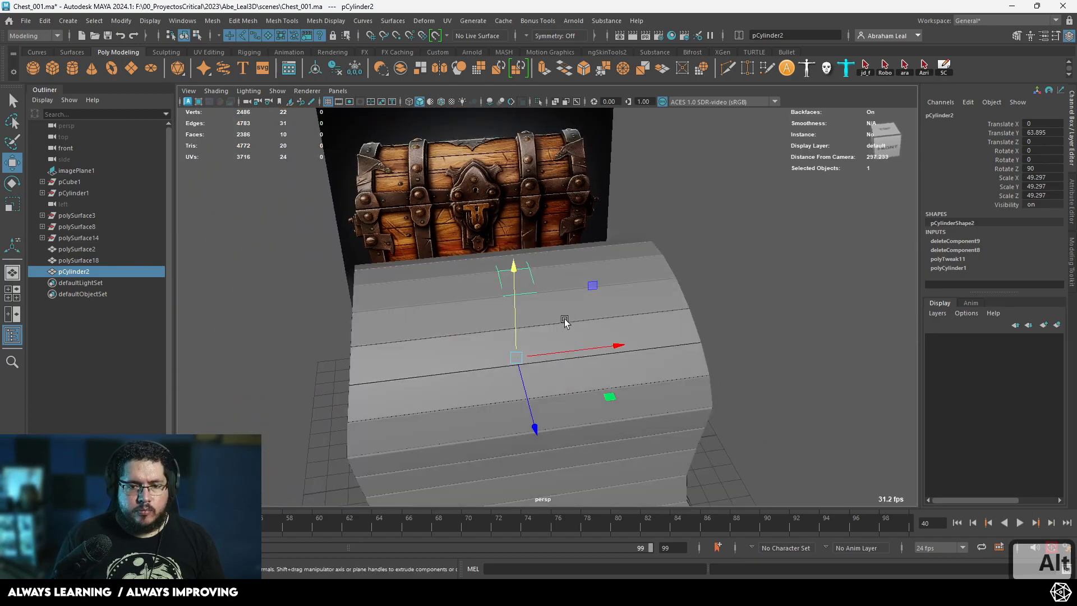
- Move the strip to about X 31.5 over the reference's right-hand strap and narrow it to that strap's width
key(space)
drag(590, 340, 593, 357)
key(4)
alt+right_drag(593, 308, 629, 168)
alt+middle_drag(628, 168, 585, 296)
drag(718, 318, 726, 320)
alt+middle_drag(727, 321, 610, 348)
key(r)
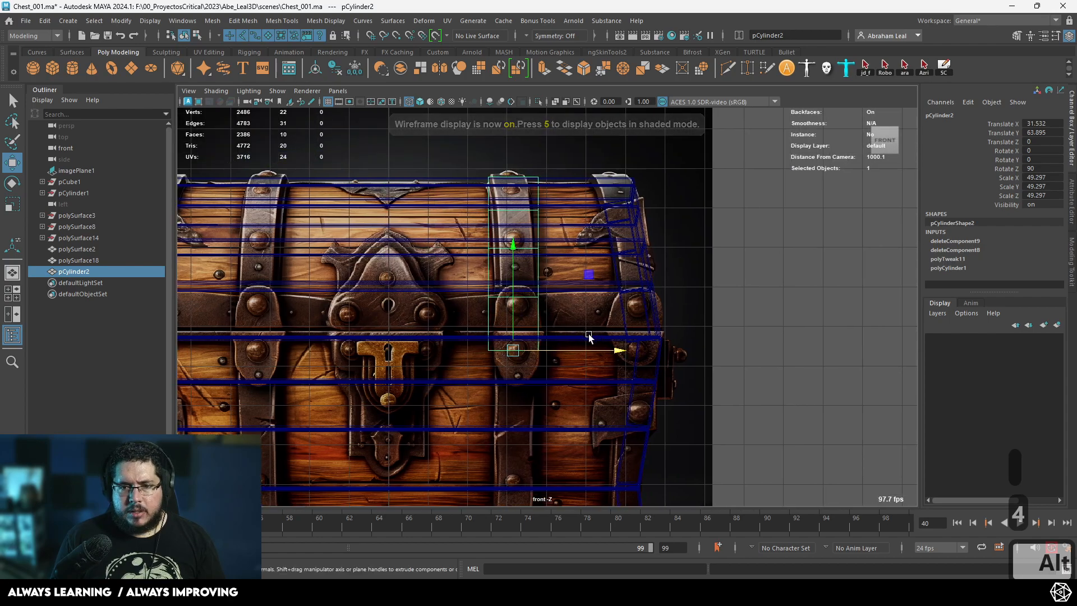
drag(589, 348, 584, 347)
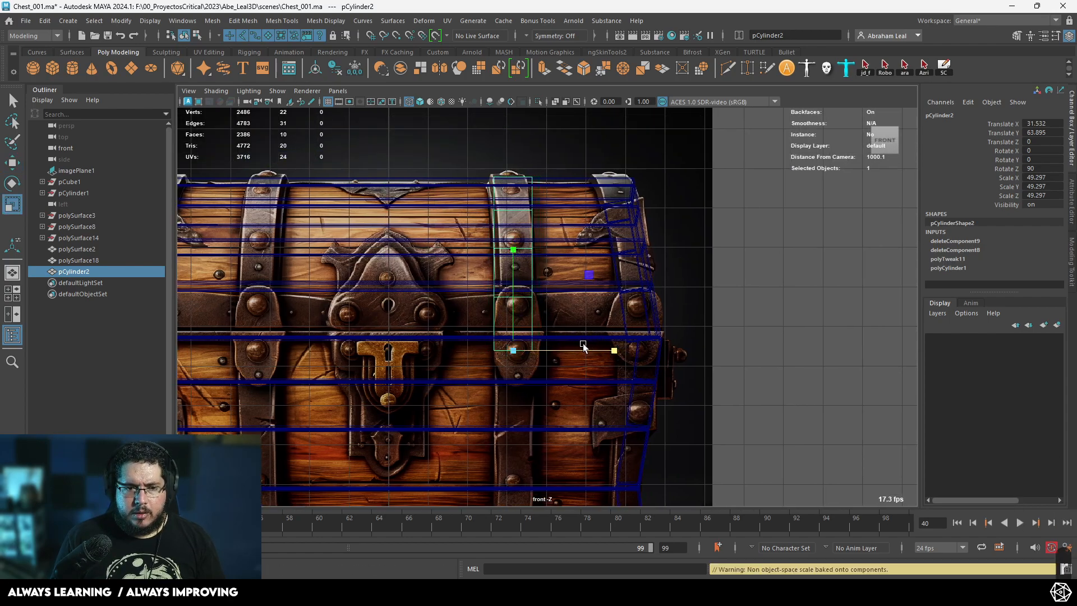
- Extrude the strip's faces outward by about 2.66 to give the lid strap thickness
key(ctrl+e)
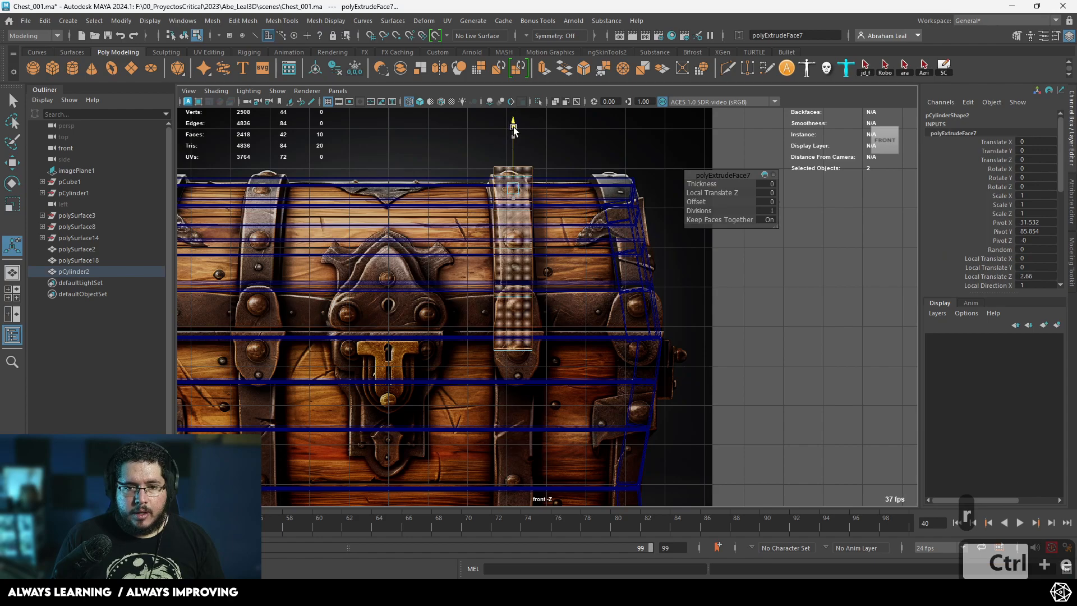
click(565, 250)
key(space)
mouse_move(567, 259)
mouse_down()
mouse_move(582, 271)
mouse_move(685, 255)
mouse_move(693, 288)
mouse_up()
key(5)
alt+right_drag(694, 288, 705, 310)
right_drag(670, 273, 774, 228)
click(774, 228)
alt+drag(774, 229, 713, 289)
- Select the thickened strap and scale its depth to fit the lid's curve
click(626, 262)
key(r)
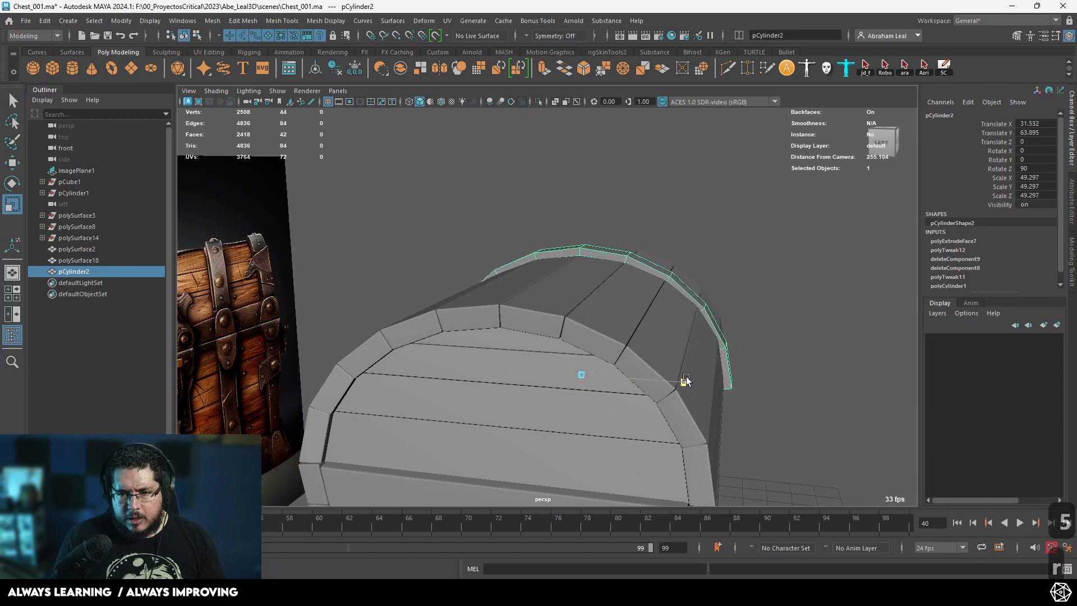
alt+drag(688, 374, 678, 340)
alt+right_drag(678, 340, 743, 374)
alt+drag(744, 374, 769, 393)
- Raise the vertices at the strap's lower ends to just above the lid's bottom edge
key(space)
scroll(753, 385, up, 2)
key(4)
scroll(547, 343, up, 2)
right_drag(525, 313, 476, 261)
drag(389, 429, 389, 430)
key(w)
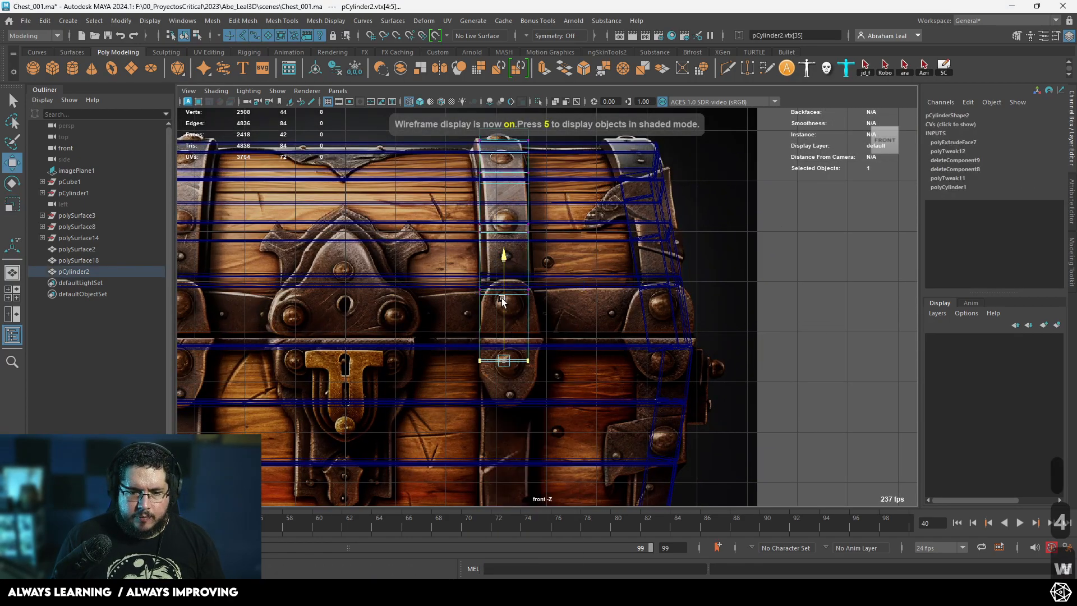
drag(499, 282, 501, 275)
drag(571, 261, 462, 305)
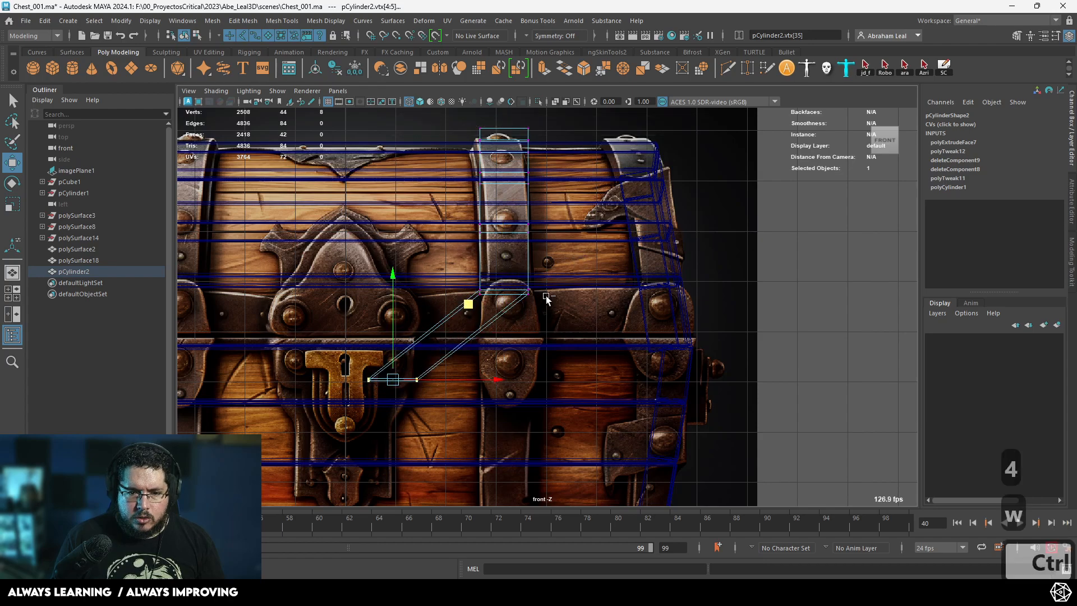
key(ctrl+z)
- Select the vertex row just above the strap's ends and scale its depth inward to hug the lid's curve
drag(619, 261, 464, 306)
key(5)
key(space)
mouse_move(562, 283)
alt+mouse_down()
mouse_move(540, 264)
mouse_move(541, 235)
alt+mouse_up()
alt+drag(555, 253, 620, 257)
alt+right_drag(620, 257, 541, 384)
alt+drag(540, 385, 569, 443)
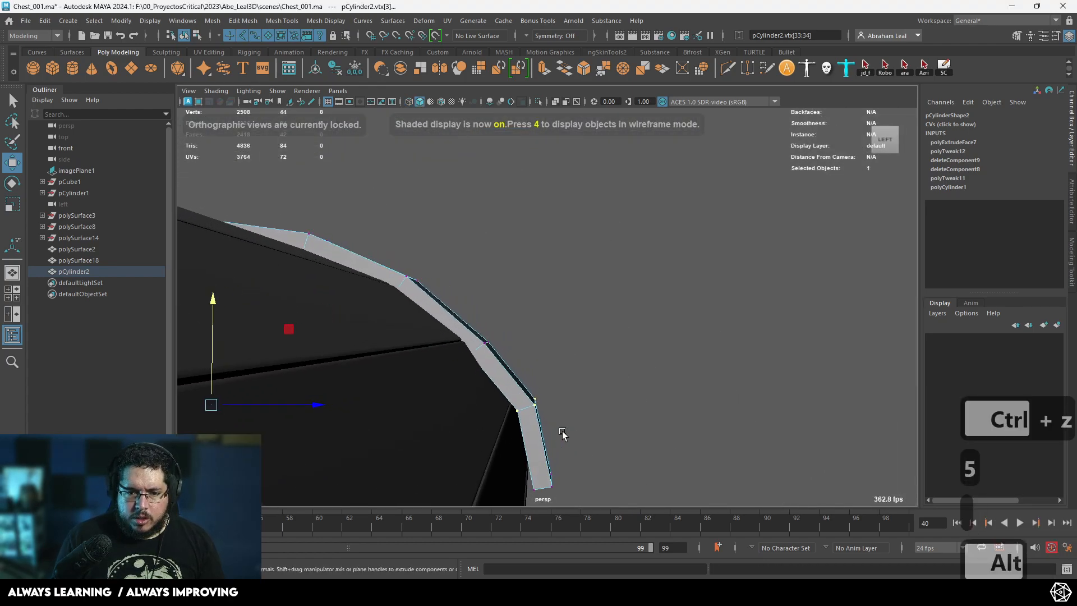
alt+drag(344, 359, 380, 306)
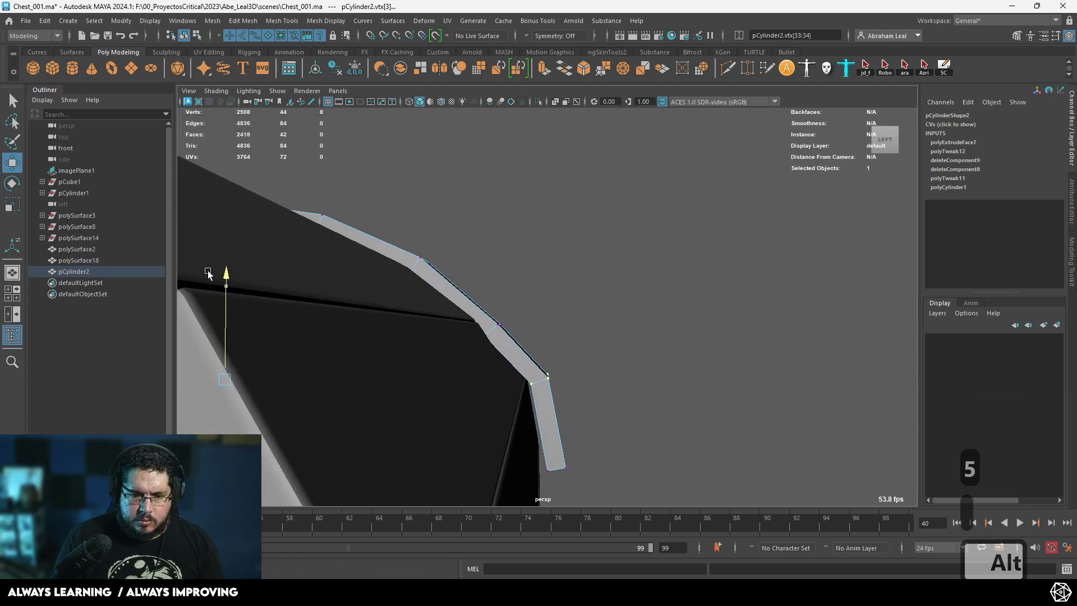
alt+drag(208, 273, 311, 332)
key(r)
drag(318, 381, 327, 380)
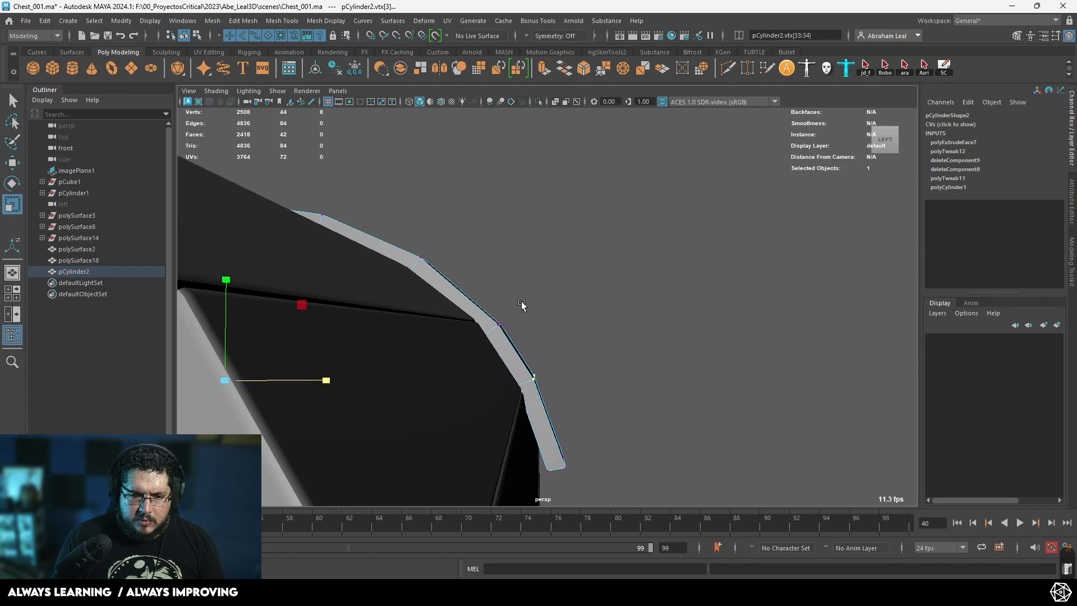
- Select the third vertex row on both sides of the strap and adjust its depth to follow the lid surface
key(4)
alt+drag(445, 366, 409, 304)
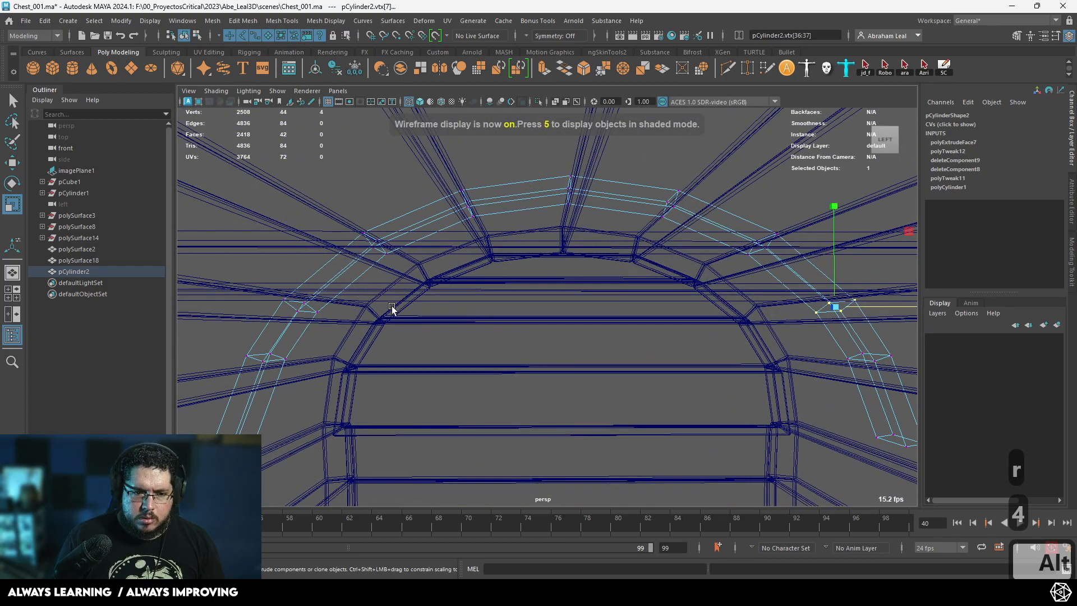
shift+drag(259, 325, 331, 289)
alt+drag(426, 395, 457, 409)
key(5)
alt+middle_drag(706, 356, 487, 415)
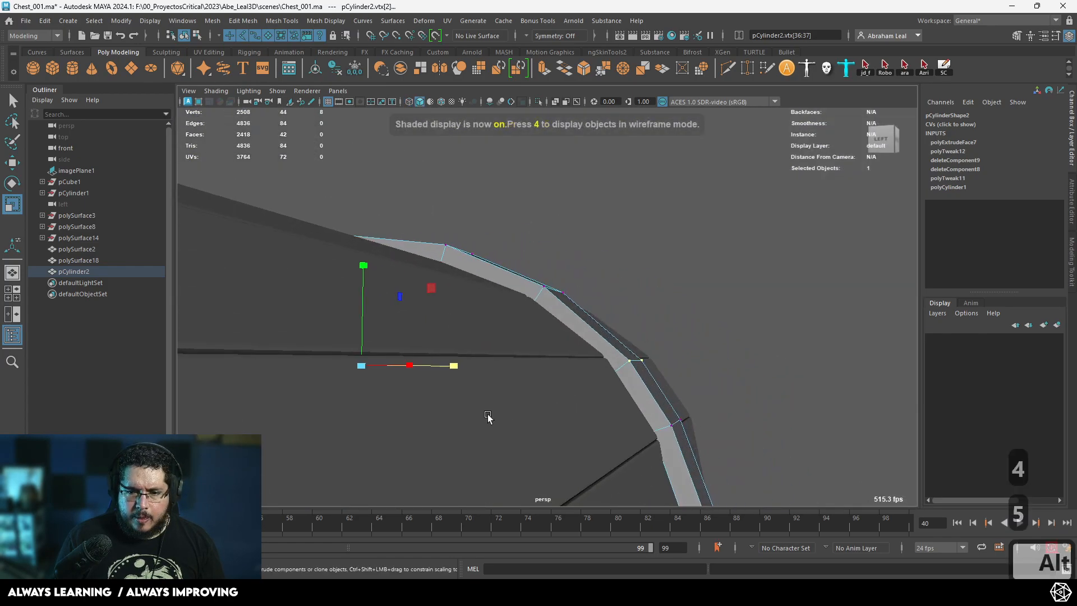
alt+drag(487, 415, 409, 318)
key(w)
alt+drag(294, 262, 488, 273)
key(r)
- Raise the next higher vertex row of the strap slightly so it clears the lid planks, and return to object mode
key(4)
key(5)
mouse_move(527, 375)
alt+mouse_down()
mouse_move(649, 354)
mouse_move(589, 354)
mouse_move(618, 337)
alt+mouse_up()
key(w)
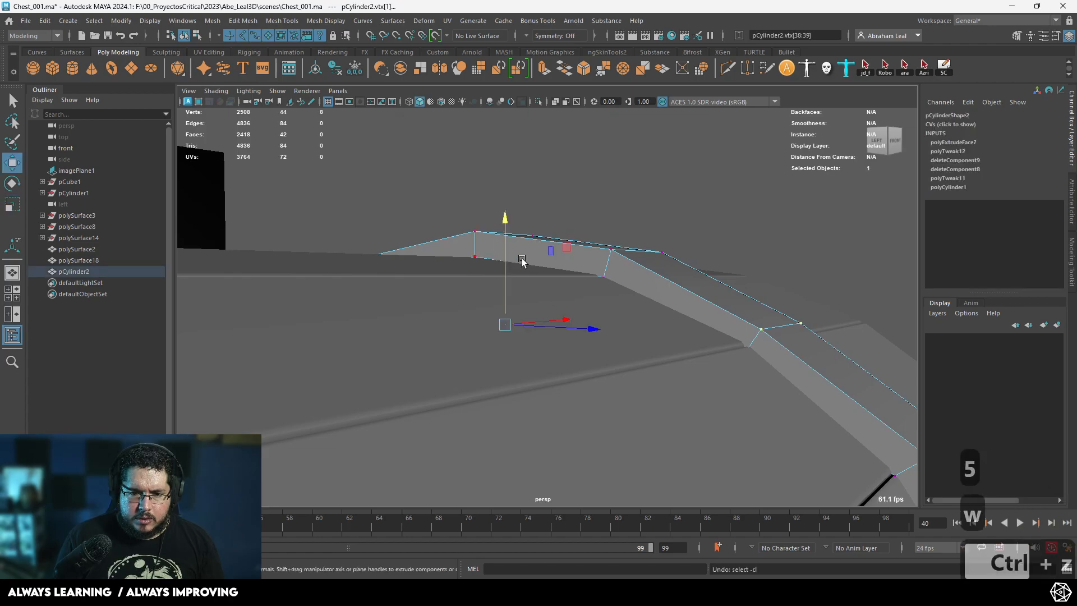
key(ctrl+z)
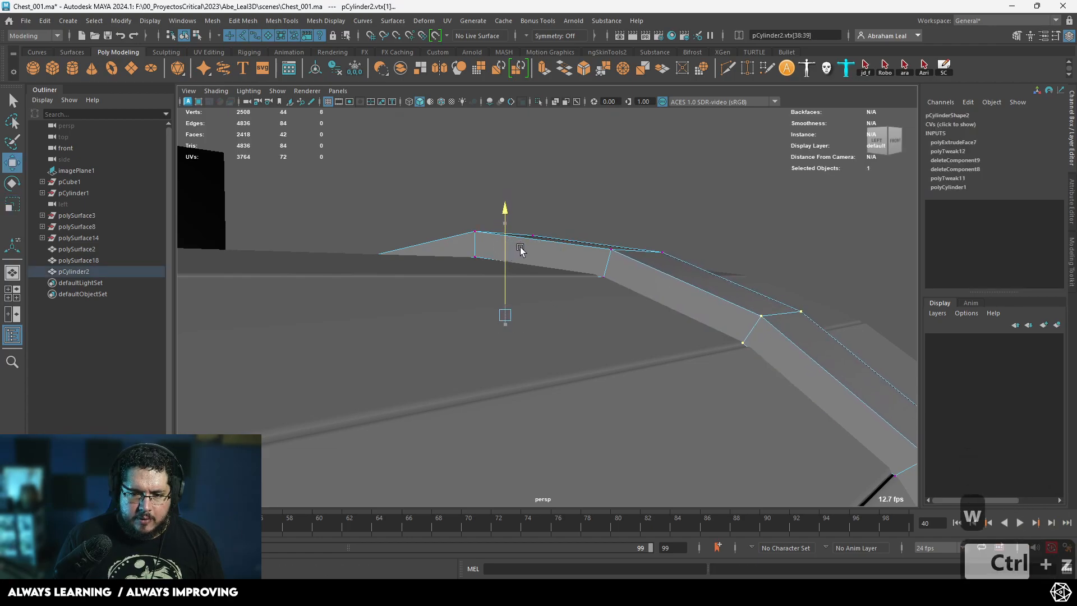
right_drag(589, 282, 498, 345)
click(769, 209)
- Examine the strap's fit around the lid and compare its placement and lower end with the reference image
alt+drag(498, 344, 449, 387)
alt+right_drag(449, 387, 552, 416)
alt+drag(552, 416, 476, 413)
alt+right_drag(476, 413, 585, 347)
alt+middle_drag(585, 347, 618, 319)
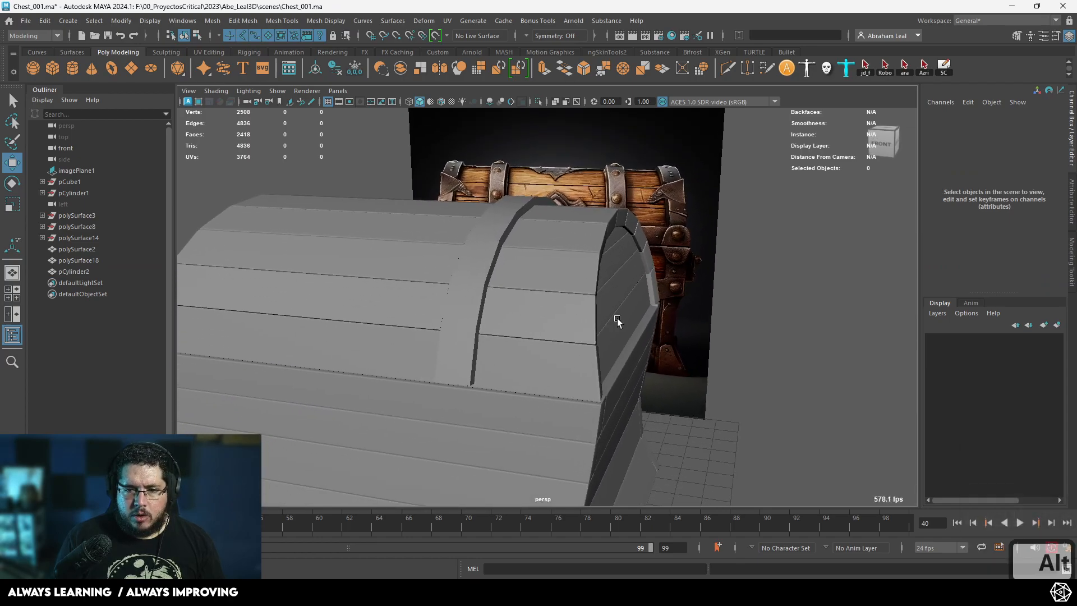
alt+drag(651, 331, 509, 294)
alt+right_drag(508, 291, 507, 336)
alt+drag(370, 322, 589, 321)
click(471, 253)
key(space)
drag(493, 257, 497, 278)
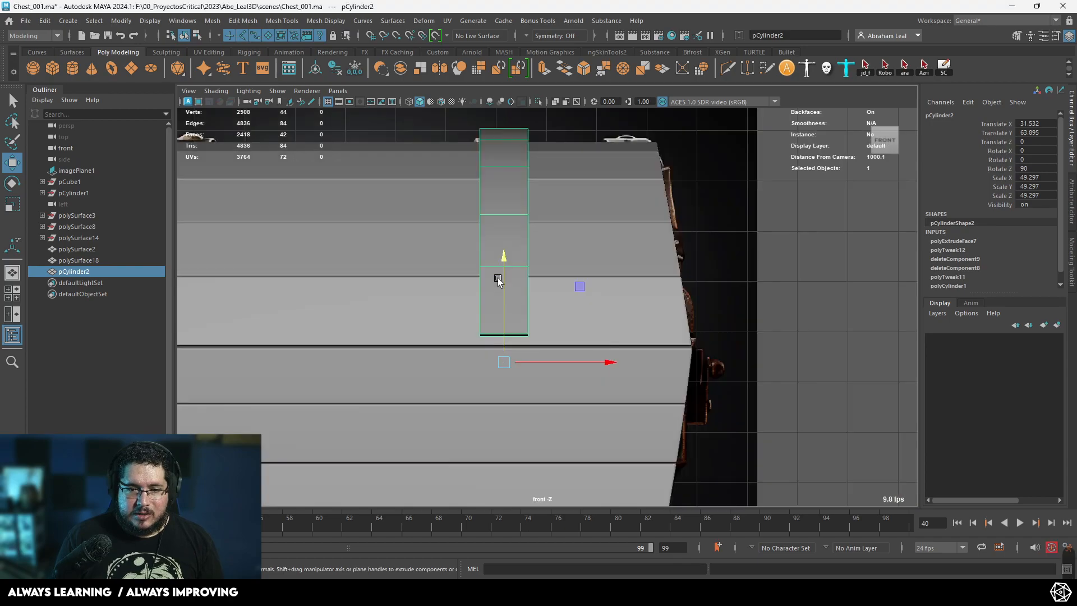
key(4)
alt+right_drag(584, 358, 597, 303)
key(space)
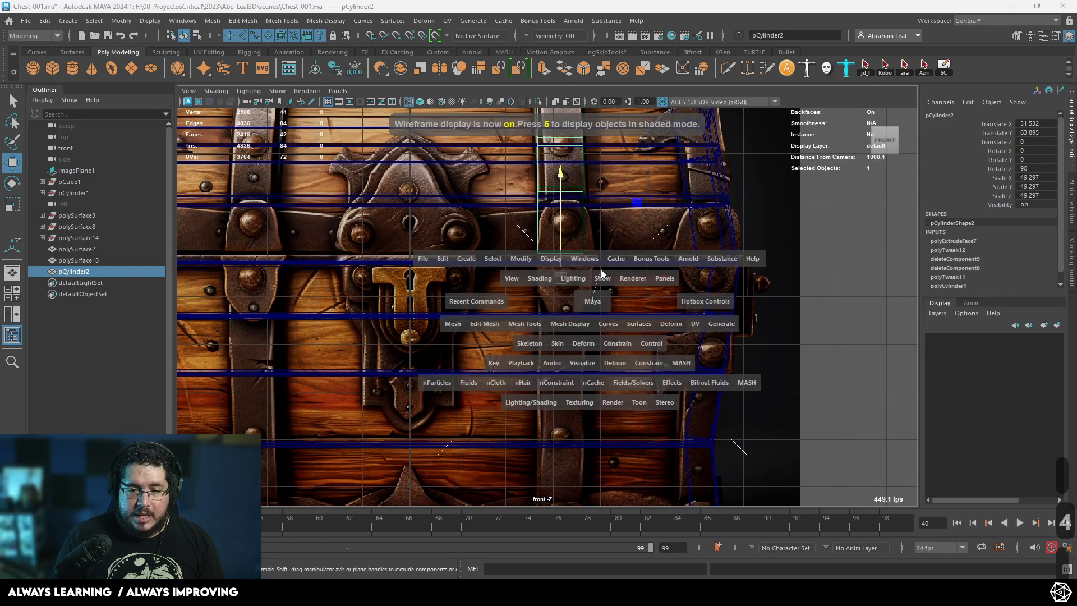
drag(600, 276, 593, 271)
key(r)
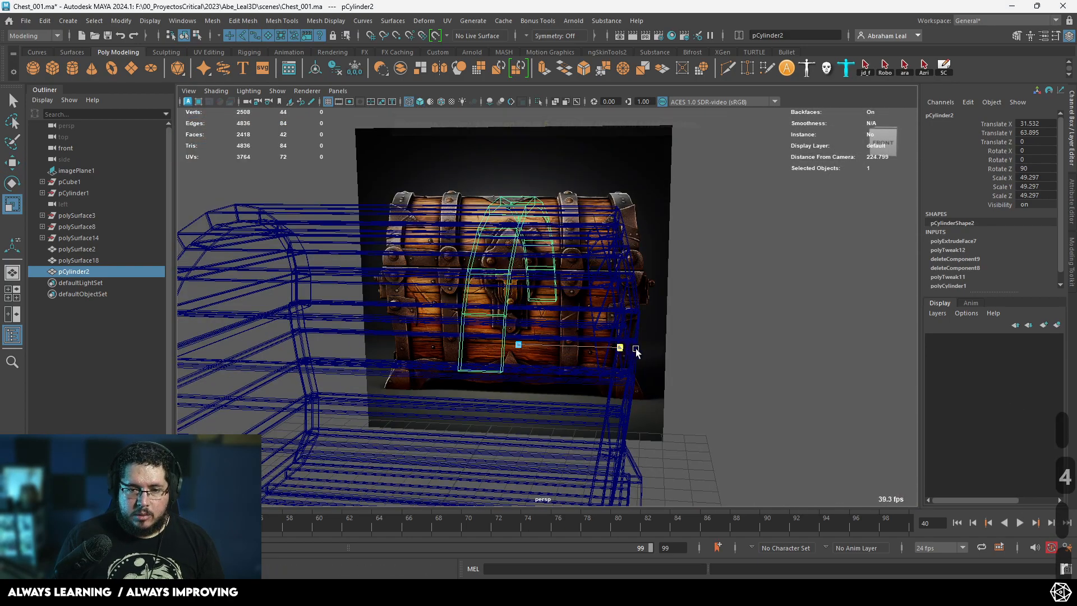
key(5)
- Select the strap's two bottom end faces and extrude them slightly downward to add a short segment at each end
mouse_move(636, 351)
alt+right_down()
mouse_move(651, 339)
mouse_move(736, 343)
alt+right_up()
right_drag(707, 261, 707, 297)
click(698, 251)
alt+drag(708, 261, 553, 339)
alt+middle_drag(553, 339, 690, 346)
alt+middle_drag(505, 348, 666, 353)
alt+drag(666, 355, 603, 319)
shift+click(618, 312)
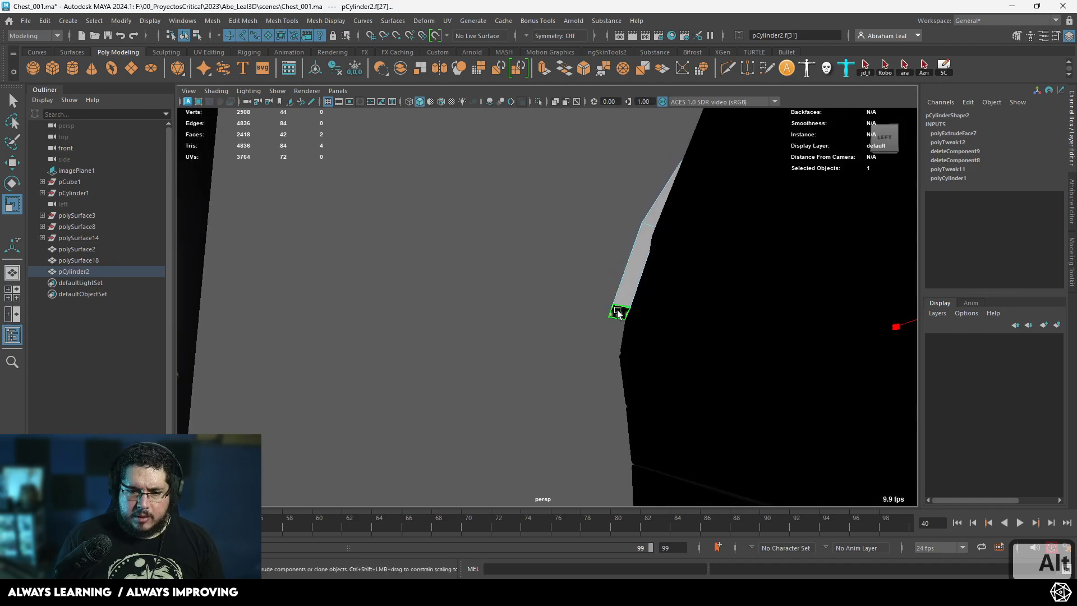
alt+drag(731, 340, 746, 371)
key(r)
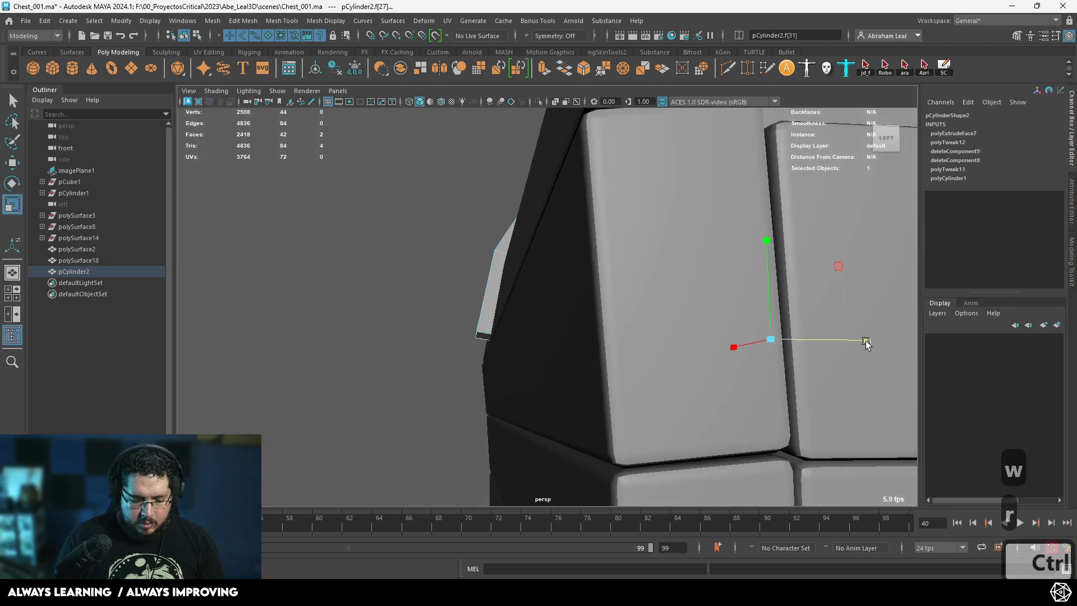
key(ctrl+e)
key(w)
drag(775, 247, 776, 254)
key(r)
alt+drag(763, 426, 487, 258)
key(w)
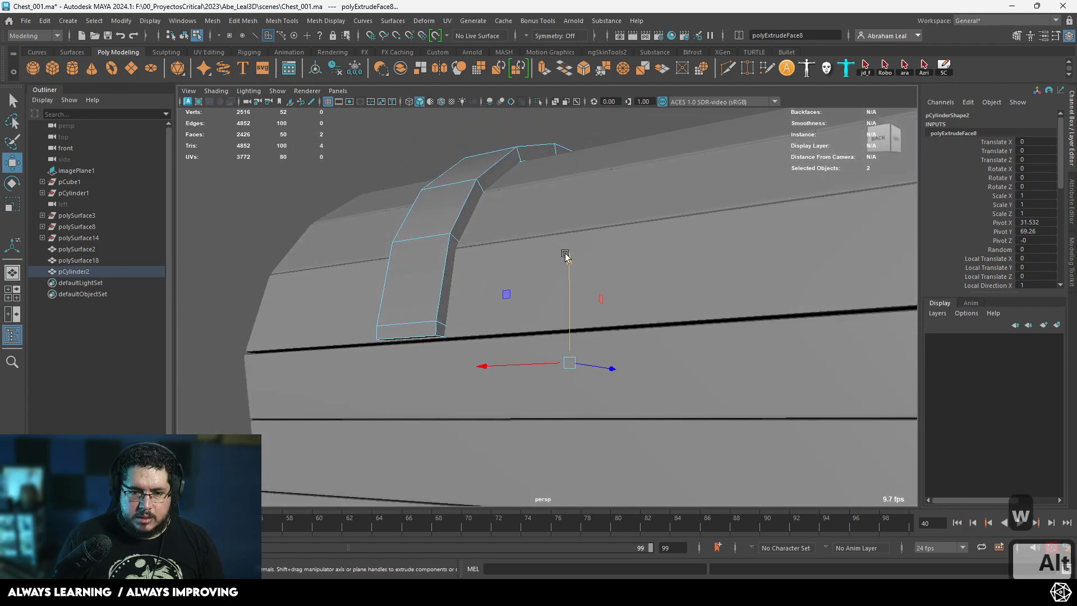
- Duplicate one bottom end face of the strap as a separate piece, offset by about 0.36
alt+drag(565, 254, 512, 325)
alt+right_drag(512, 324, 617, 411)
alt+drag(618, 411, 631, 230)
alt+drag(519, 339, 611, 252)
alt+right_drag(566, 286, 662, 294)
click(801, 255)
click(589, 210)
alt+drag(588, 210, 660, 327)
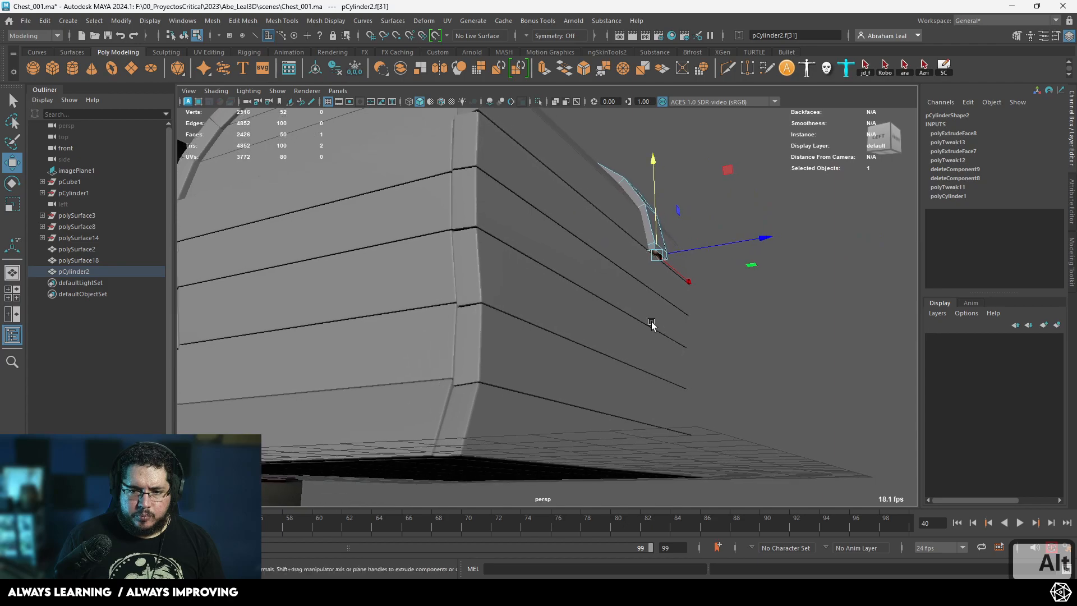
click(247, 21)
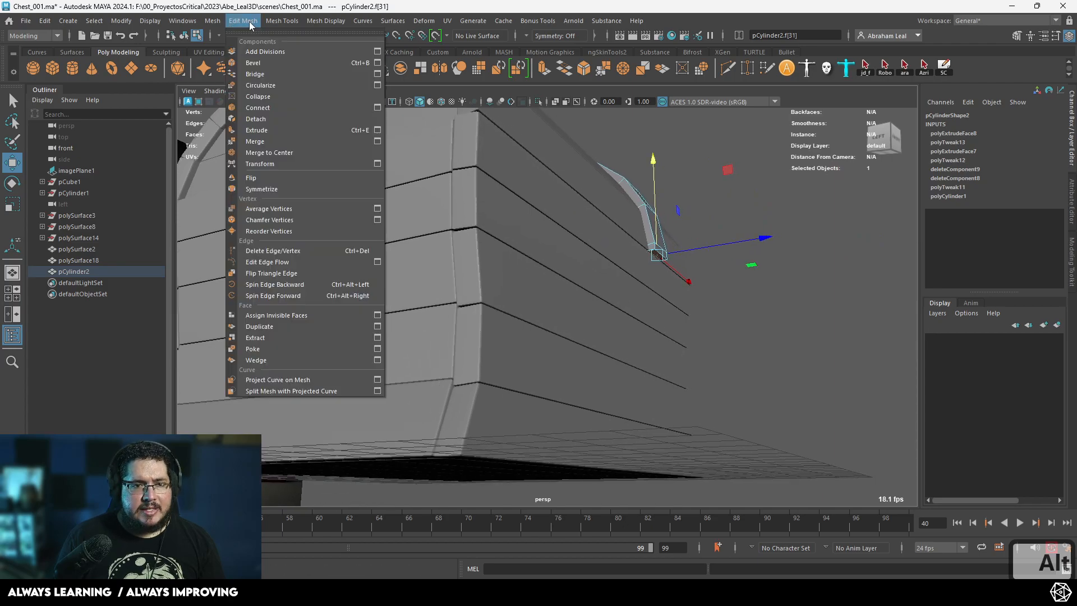
click(265, 327)
scroll(733, 253, up, 2)
alt+middle_drag(733, 252, 589, 305)
scroll(589, 305, up, 8)
drag(497, 312, 516, 245)
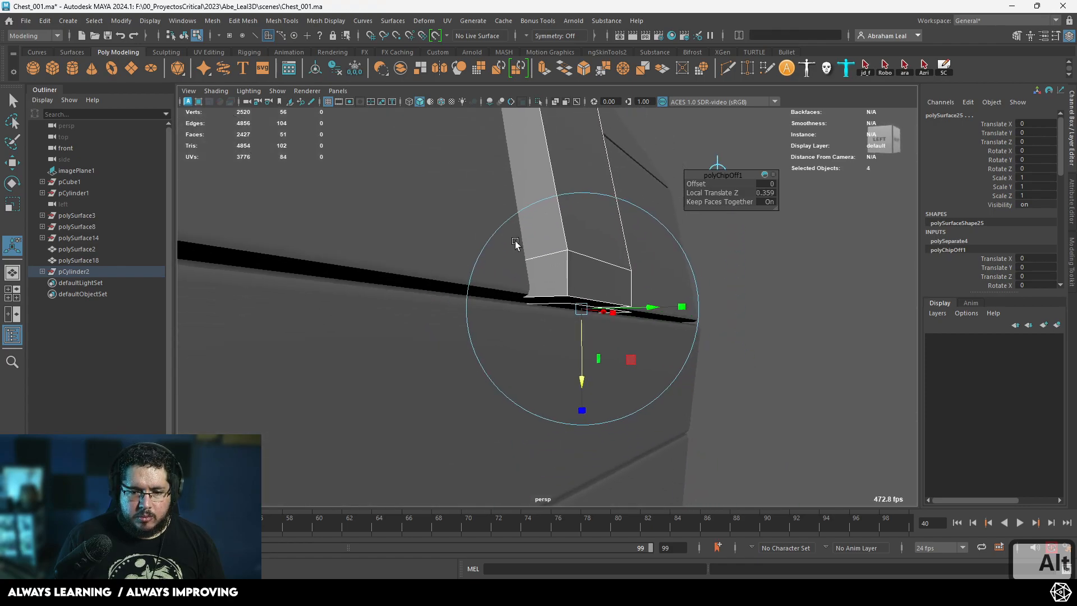
- Extrude the duplicated face downward by about 67 to run a strap along the chest body to its base
alt+right_drag(517, 245, 584, 263)
click(769, 326)
click(591, 308)
right_drag(592, 308, 727, 194)
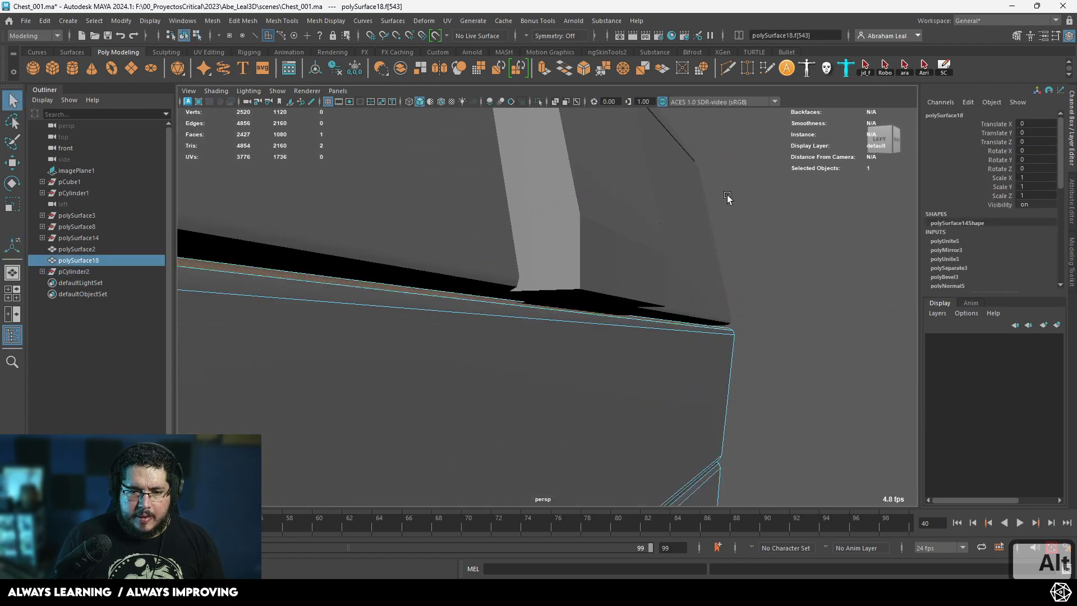
click(727, 194)
alt+drag(651, 251, 625, 264)
click(746, 215)
alt+right_drag(745, 215, 636, 311)
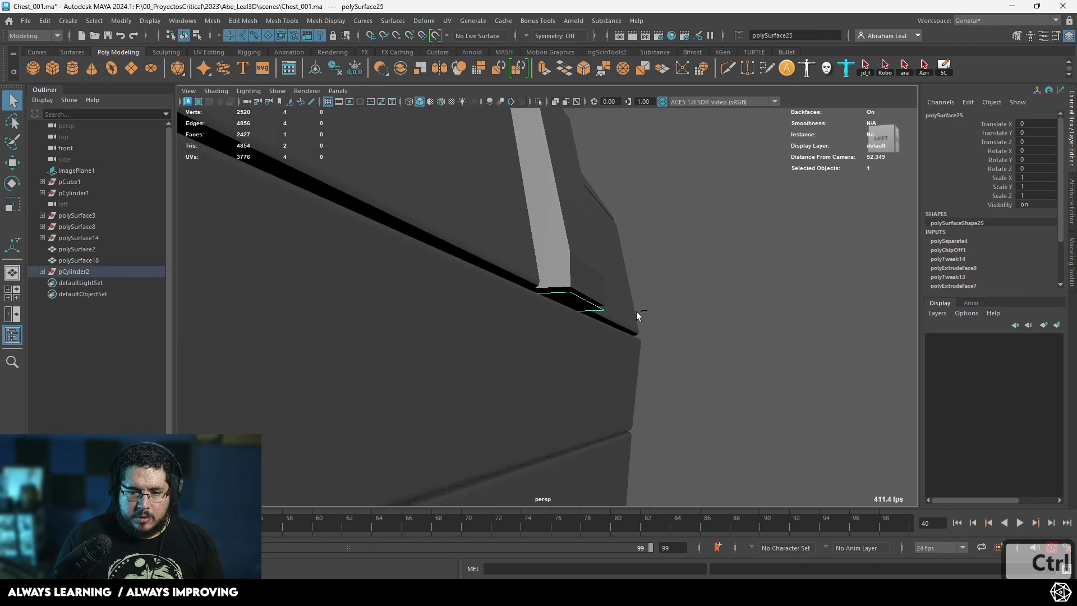
key(ctrl+e)
scroll(635, 312, down, 3)
drag(557, 395, 573, 523)
alt+drag(603, 336, 634, 201)
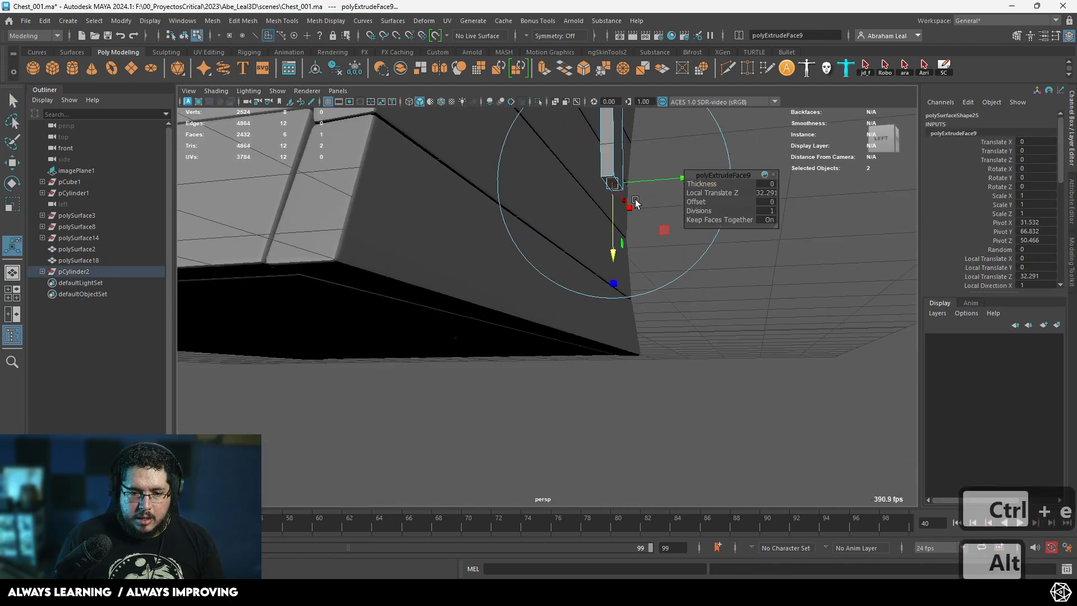
drag(614, 248, 612, 422)
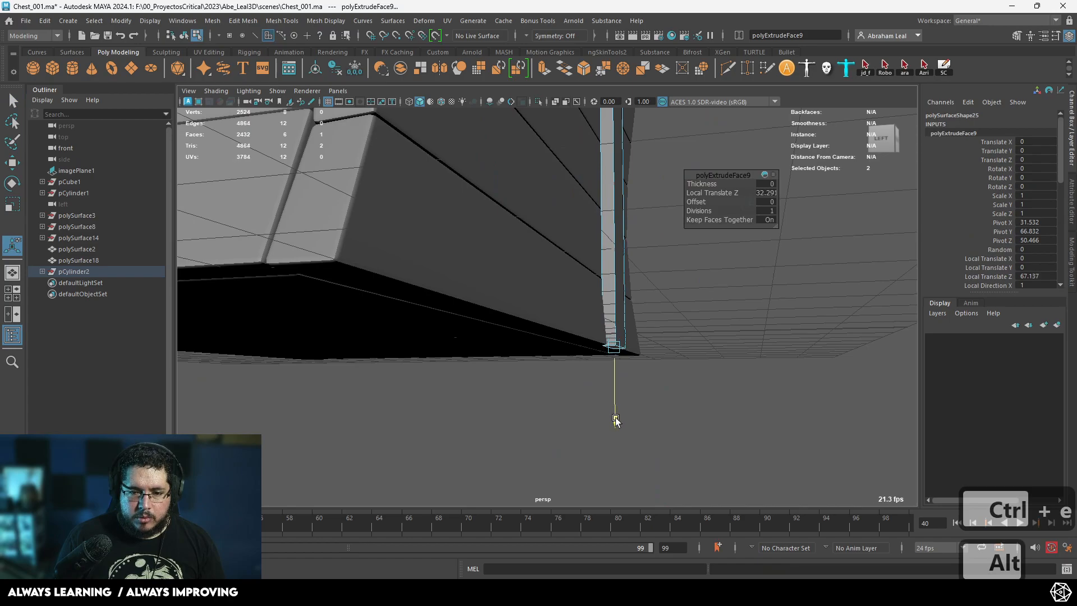
- Shorten the body strap's extrusion to about 55 to end at the reference's lower rivet
alt+right_drag(622, 415, 312, 281)
alt+middle_drag(312, 281, 433, 327)
alt+right_drag(433, 327, 718, 498)
alt+drag(432, 493, 482, 371)
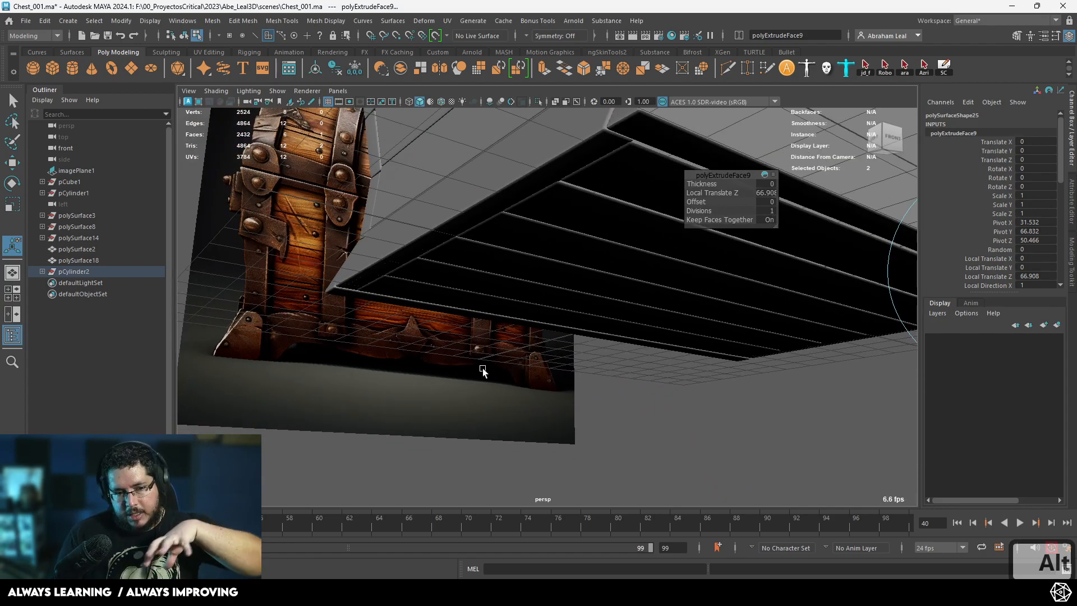
alt+drag(625, 339, 628, 371)
key(4)
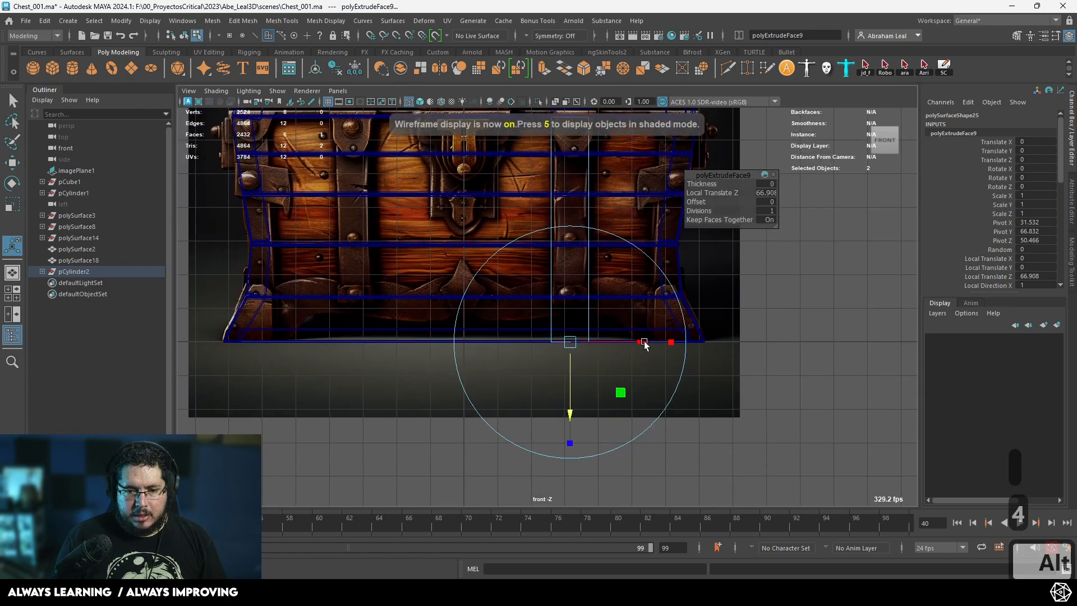
alt+right_drag(639, 331, 652, 357)
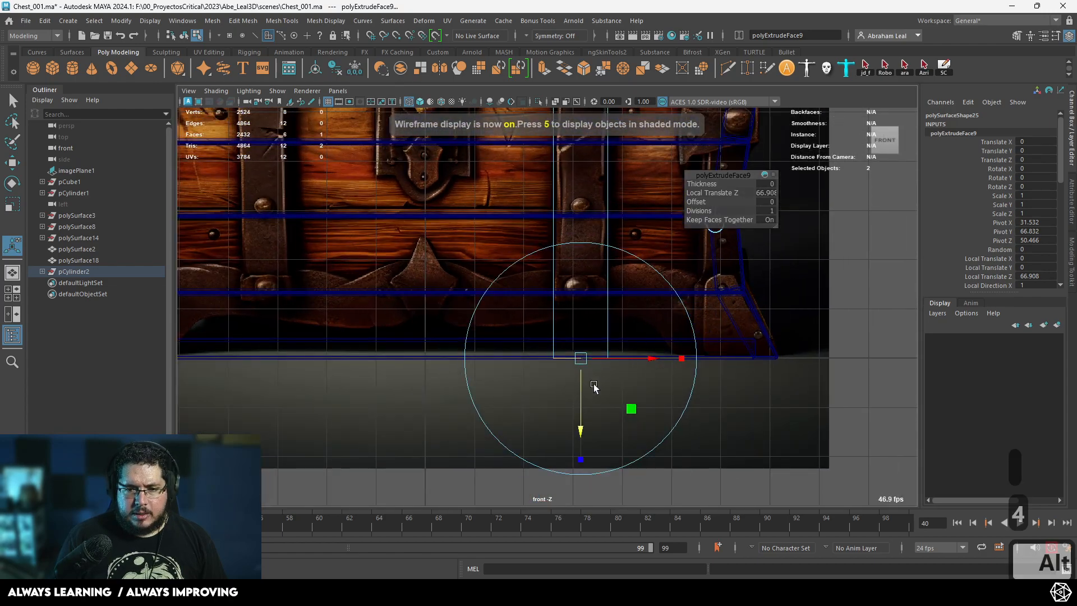
drag(581, 429, 582, 367)
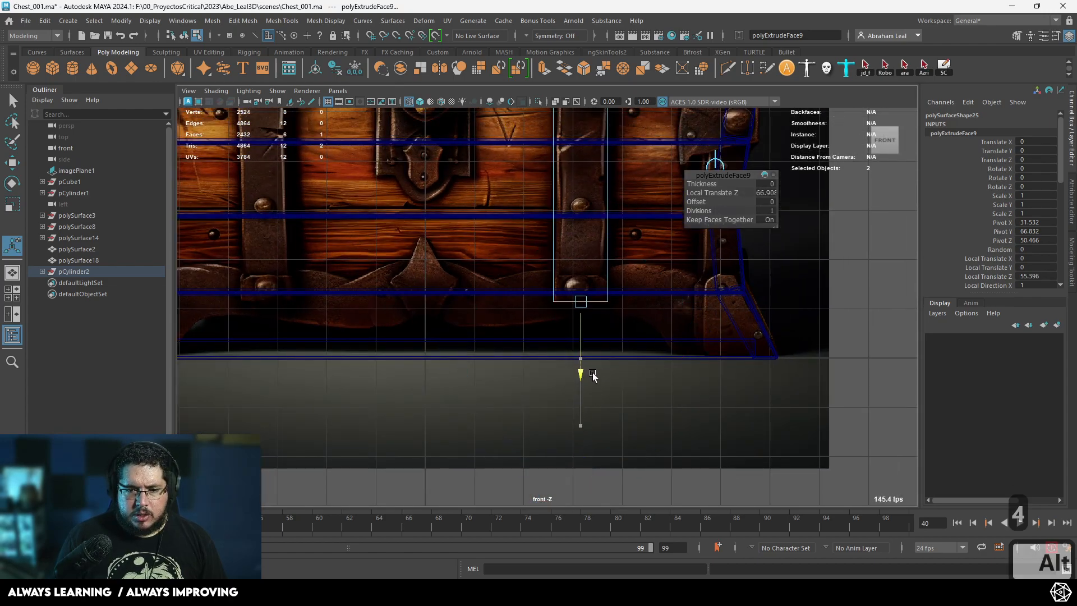
- Select all the chest body pieces below the lid and combine them into one mesh
scroll(624, 355, down, 3)
click(788, 294)
click(705, 312)
scroll(671, 361, down, 2)
alt+middle_drag(672, 358, 729, 453)
right_drag(729, 455, 816, 212)
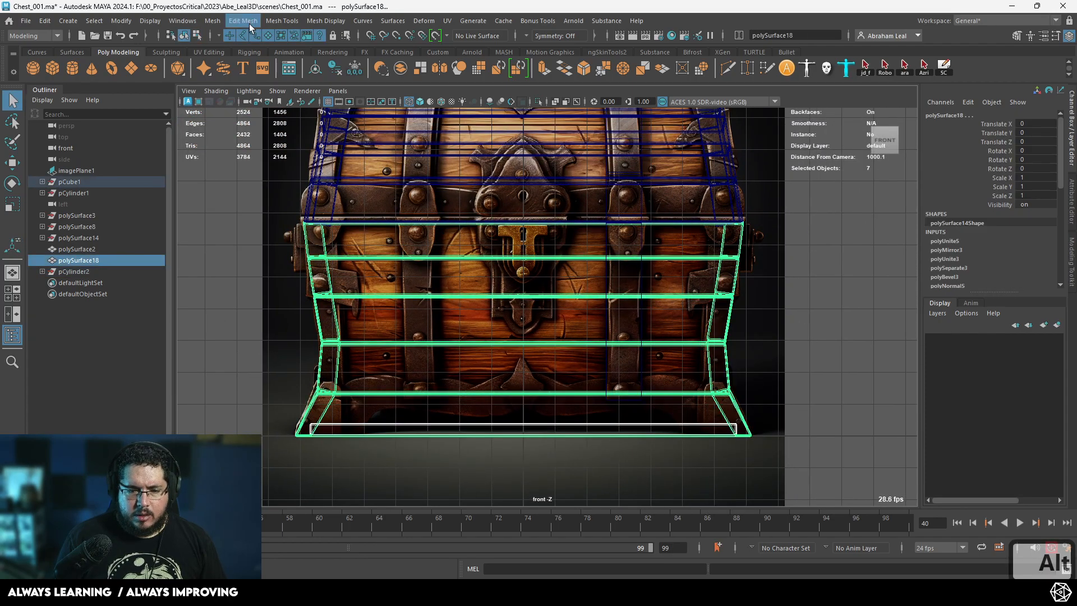
click(401, 68)
- Scale the combined chest body shorter, raise it to about Y 4.23 under the lid, and narrow it slightly
key(r)
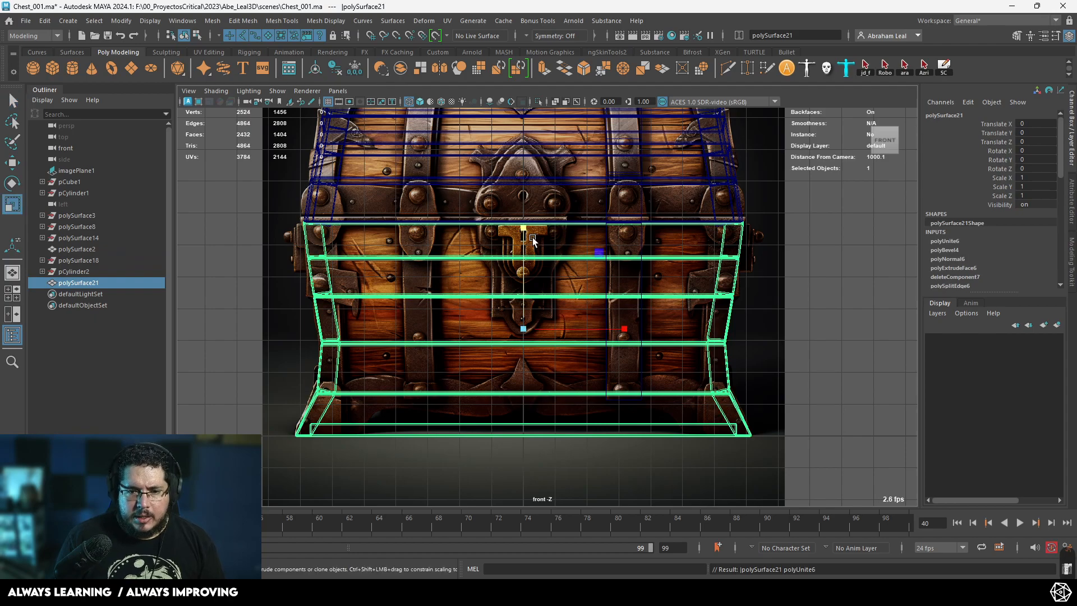
mouse_move(526, 230)
mouse_down()
mouse_move(536, 240)
mouse_move(526, 216)
mouse_up()
key(w)
key(r)
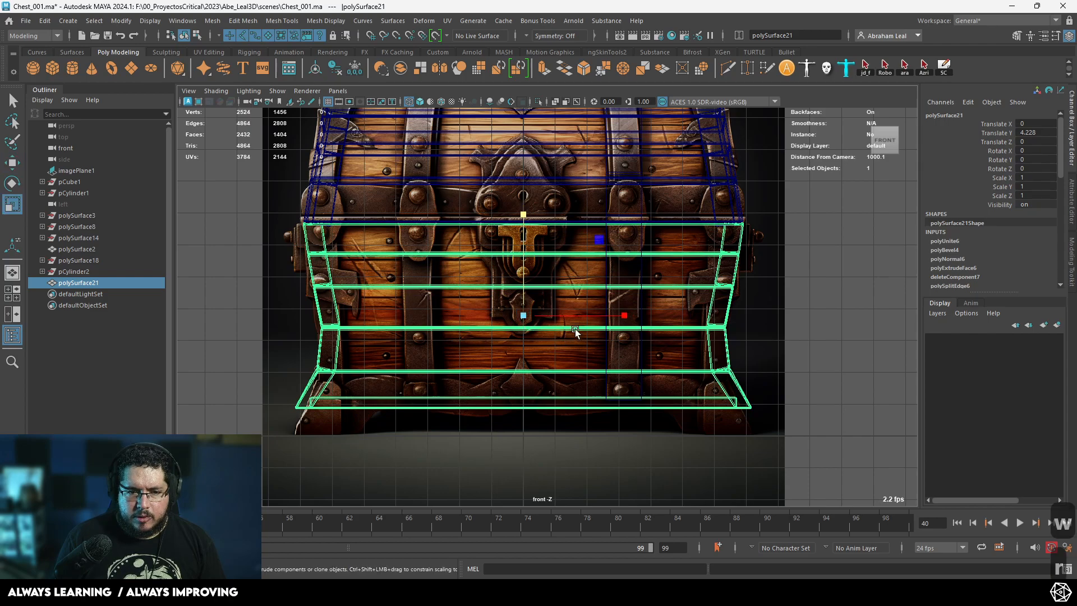
drag(624, 315, 624, 315)
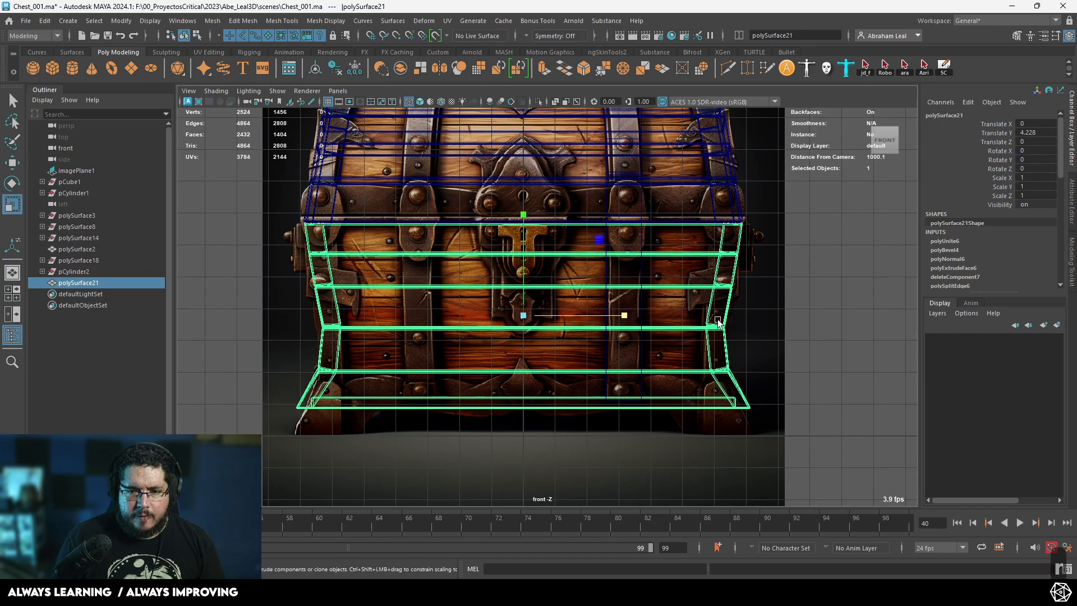
- Insert an edge loop around the body strap at a plank seam with the Multi-Cut tool
click(743, 287)
key(5)
alt+drag(720, 350, 723, 310)
key(space)
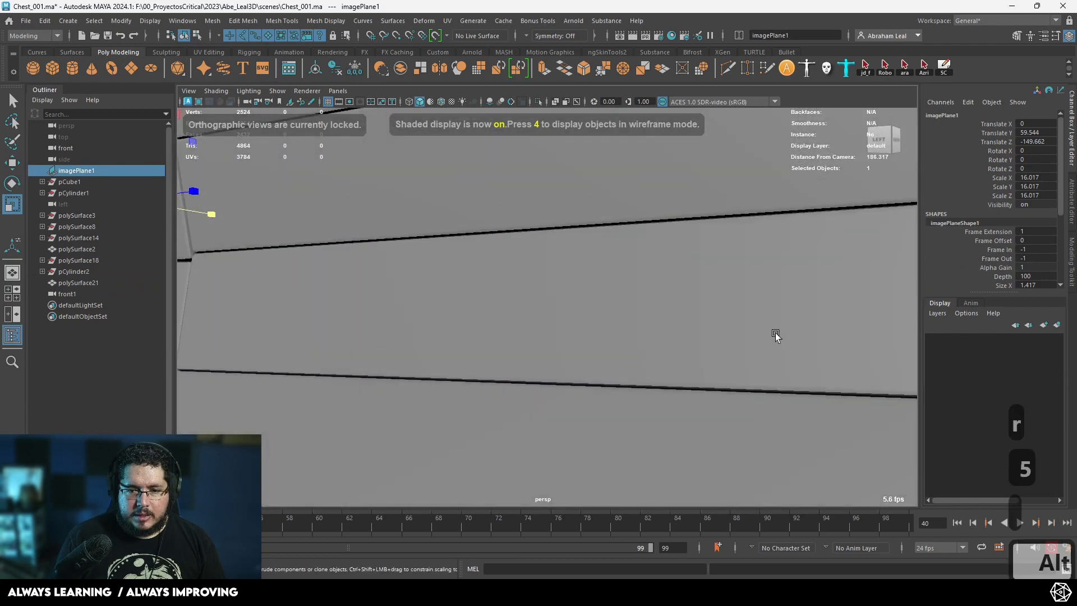
alt+drag(774, 335, 511, 314)
alt+right_drag(511, 314, 662, 345)
click(688, 278)
alt+middle_drag(688, 277, 649, 362)
alt+right_drag(649, 362, 741, 336)
click(726, 69)
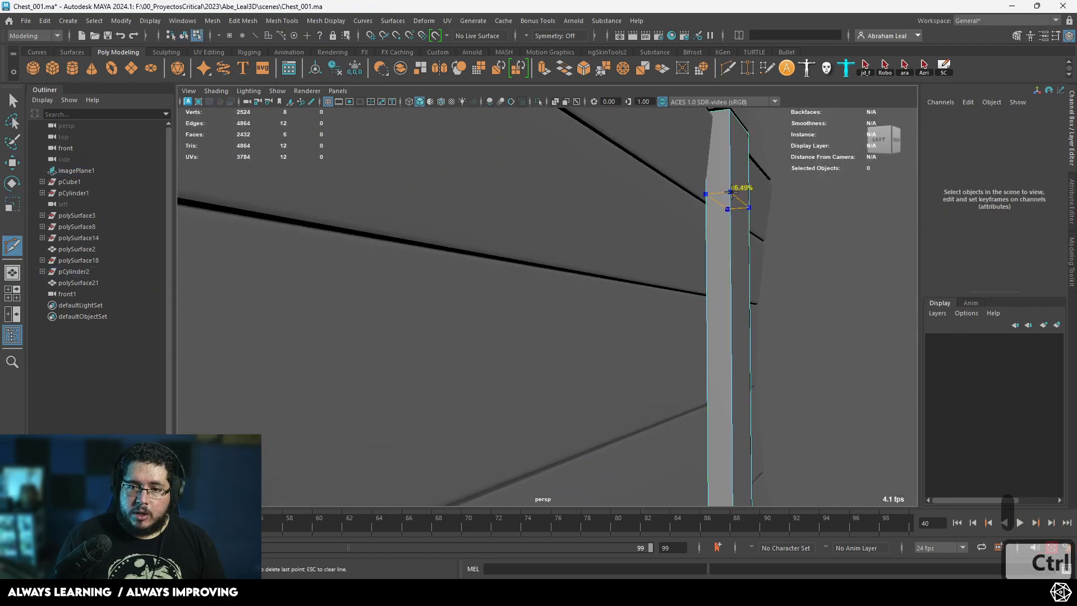
key(ctrl+shift)
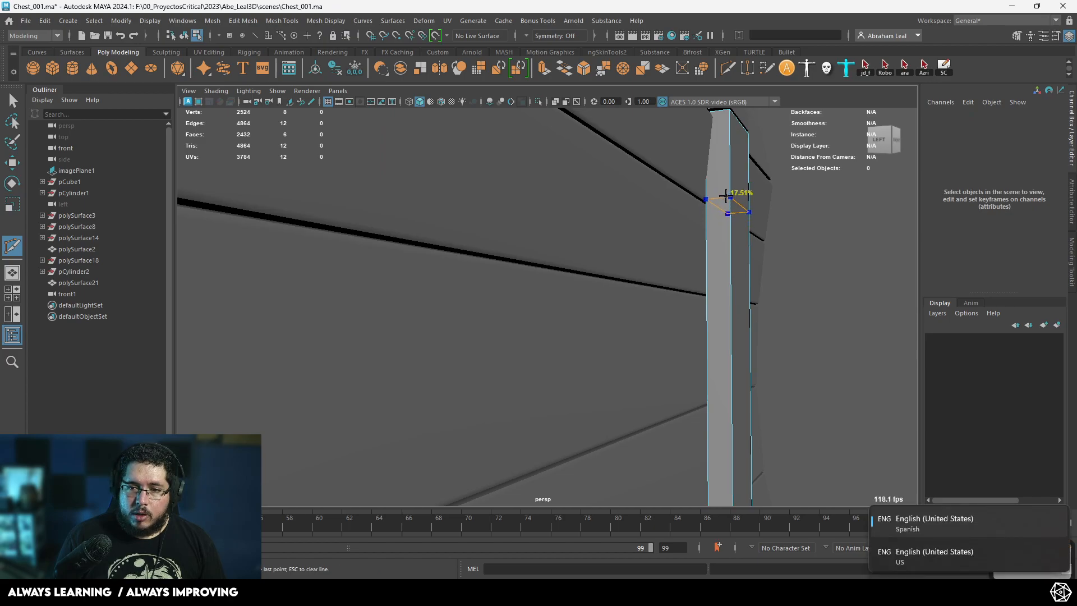
alt+middle_drag(724, 292, 699, 292)
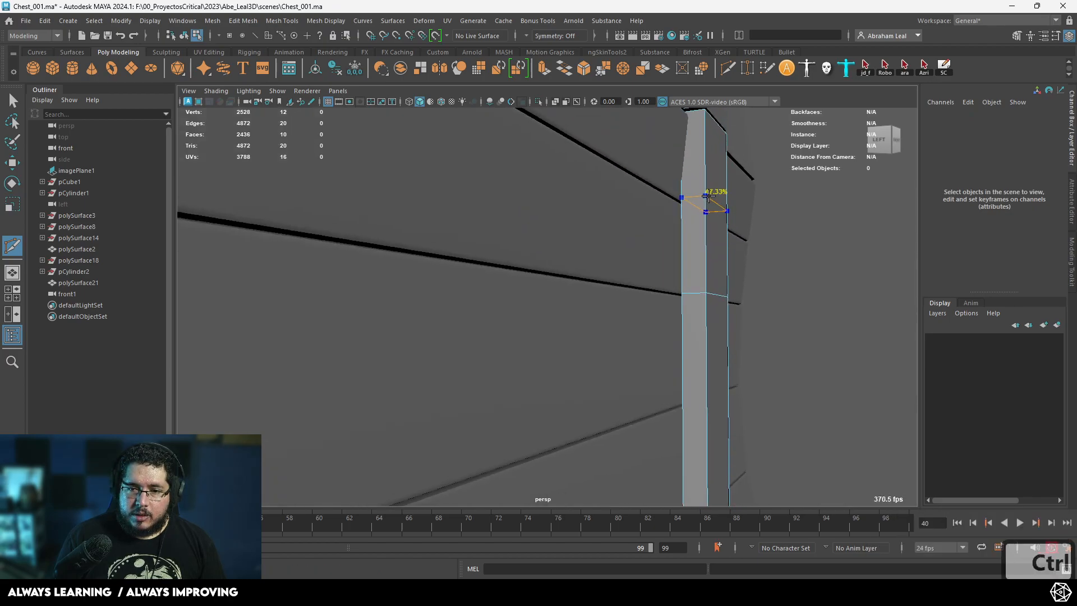
- Insert more edge loops across the body strap at the remaining plank seams with Multi-Cut
alt+drag(707, 197, 732, 299)
ctrl+click(693, 303)
ctrl+click(697, 280)
key(q)
- Select the lower edge loops of the body strap and move them so the strap follows the body planks' profile
right_drag(702, 257, 700, 289)
click(691, 322)
key(w)
alt+drag(752, 289, 781, 350)
right_drag(678, 258, 678, 227)
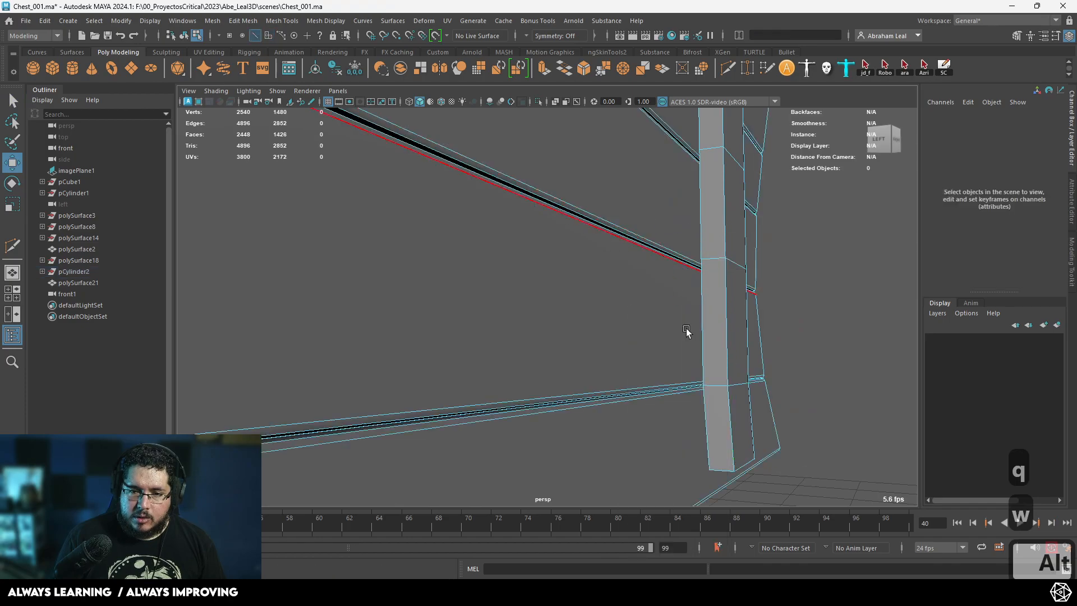
double_click(715, 384)
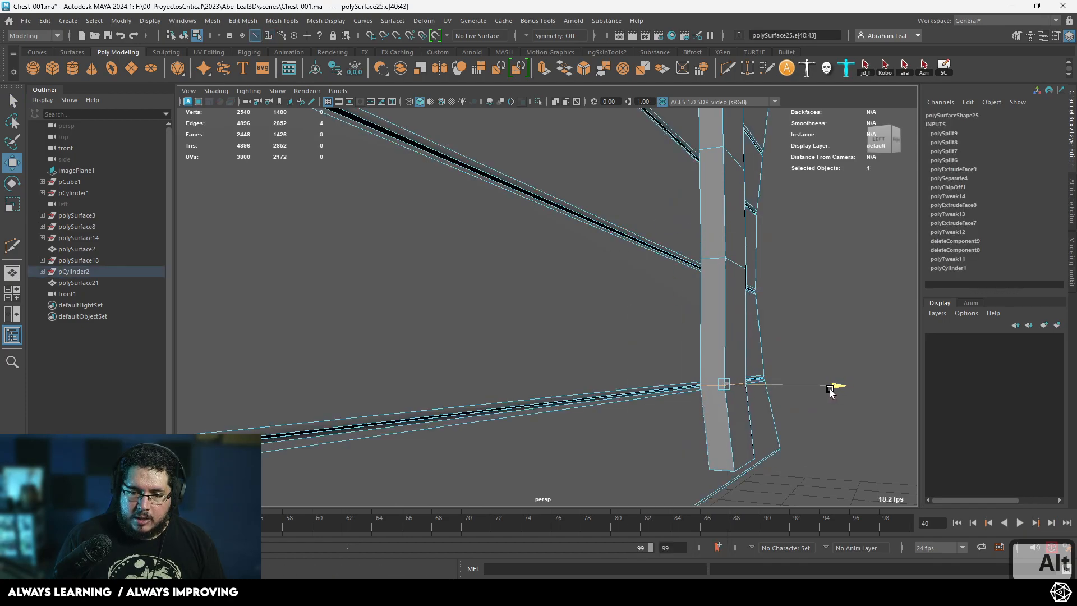
drag(830, 258, 805, 313)
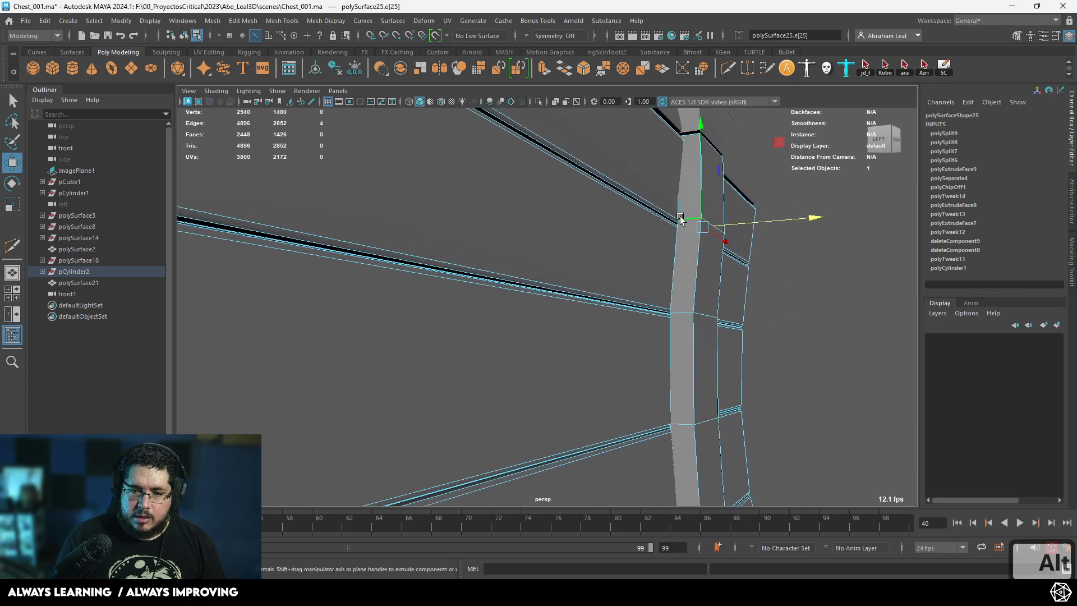
- Adjust the upper edge loops of the body strap so it bends with the planks below the lid, and clear the selection
alt+drag(776, 220, 790, 324)
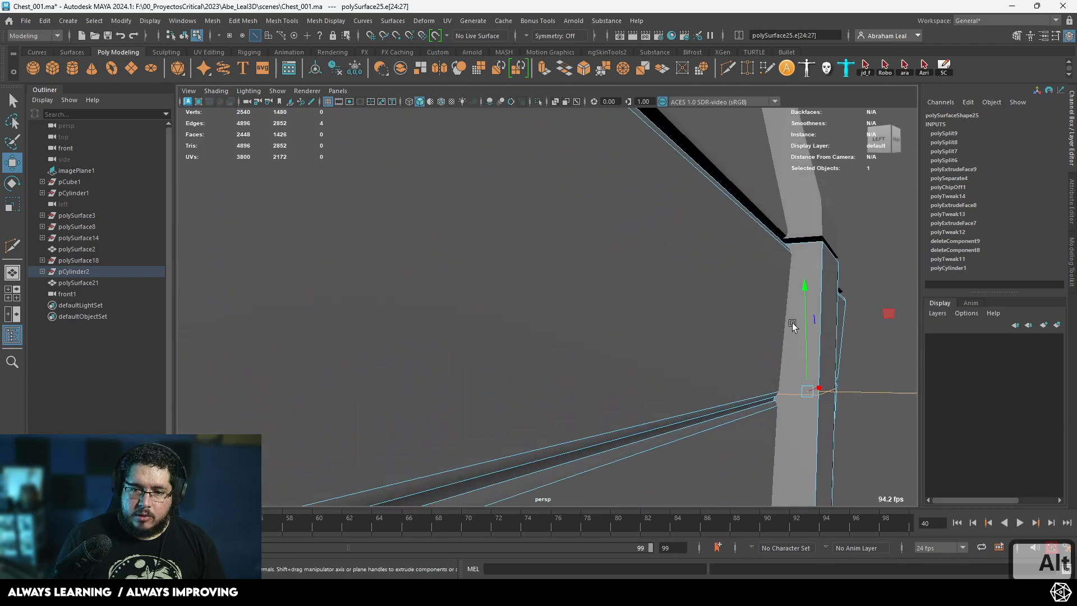
alt+drag(781, 287, 765, 303)
alt+middle_drag(764, 303, 790, 275)
right_click(651, 330)
right_drag(651, 333, 651, 297)
click(642, 335)
drag(746, 339, 600, 263)
key(5)
click(725, 206)
alt+drag(725, 207, 723, 377)
alt+right_drag(723, 377, 479, 355)
alt+middle_drag(478, 355, 585, 389)
alt+drag(585, 389, 617, 393)
alt+right_drag(617, 392, 692, 439)
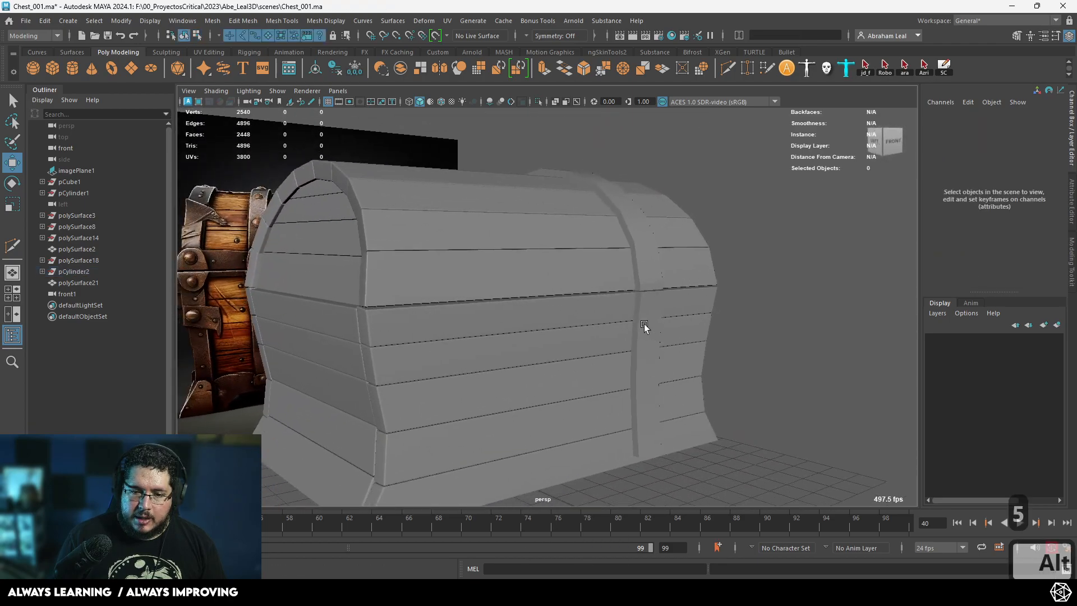
- Mirror the body strap and lid strap together across the world X axis to the other side of the chest
click(643, 327)
alt+drag(650, 327, 632, 337)
shift+click(603, 255)
shift+right_drag(605, 244, 608, 285)
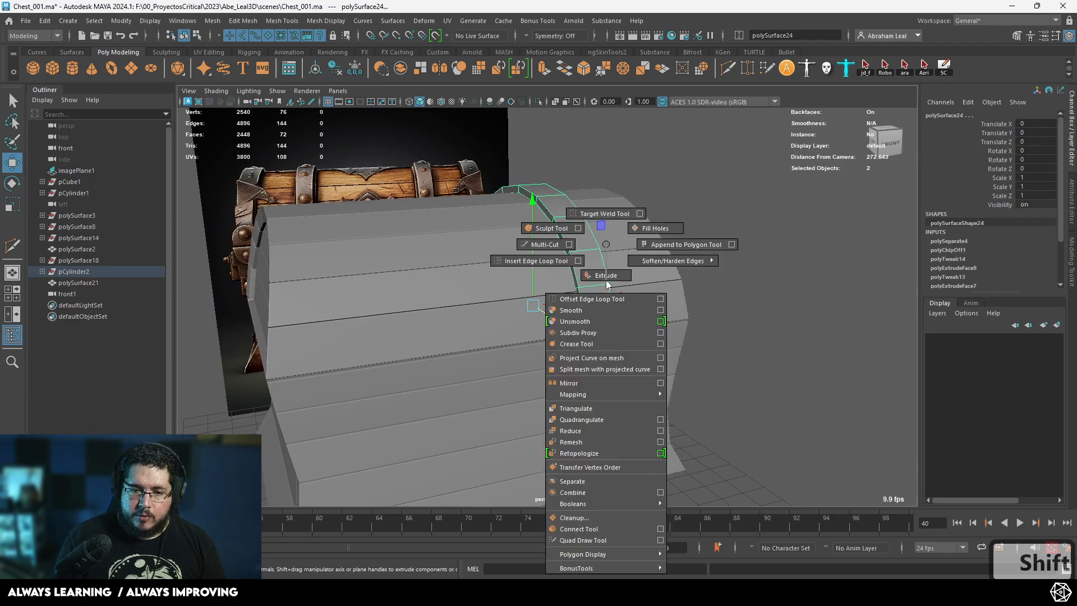
shift+right_drag(658, 385, 659, 385)
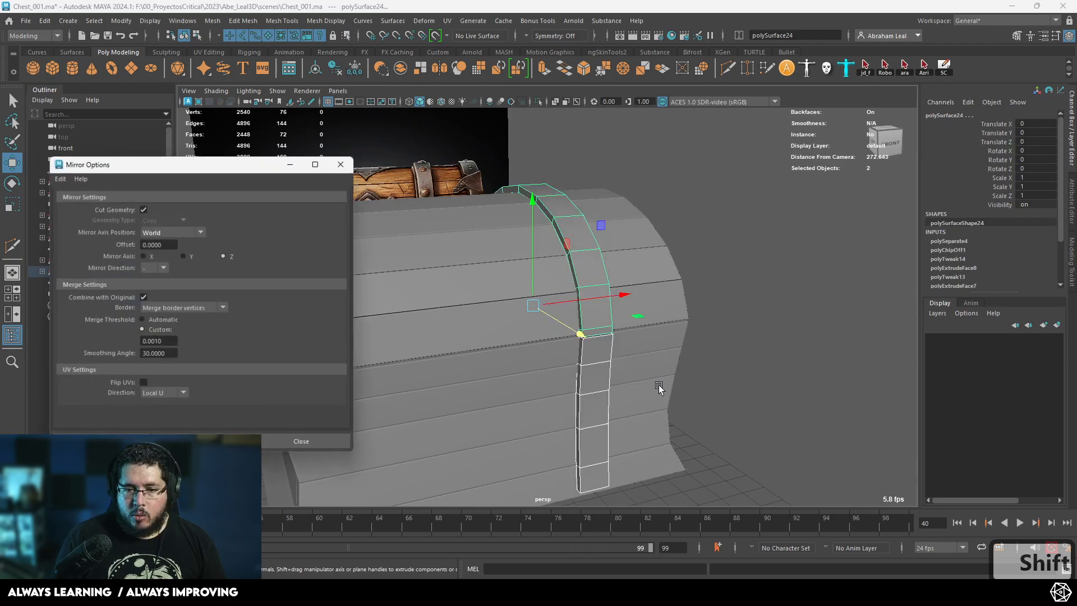
click(143, 256)
click(202, 442)
click(738, 330)
- Duplicate the mirrored lid straps, isolate the copy, and delete the strap on its far side from the chest's end
alt+right_drag(738, 329, 659, 345)
alt+drag(659, 345, 516, 278)
click(529, 264)
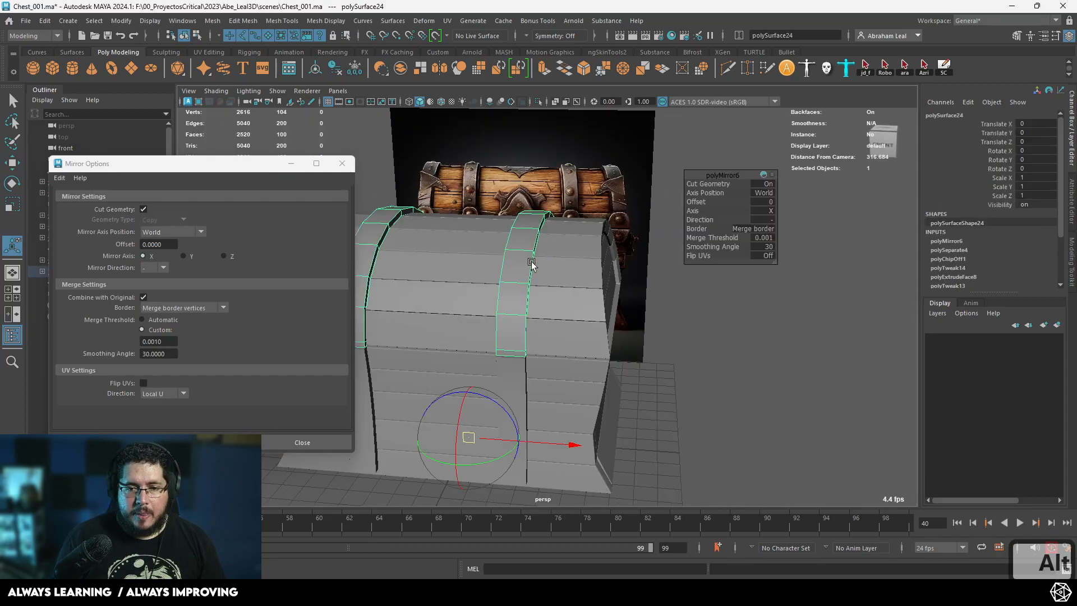
click(341, 168)
key(ctrl+d)
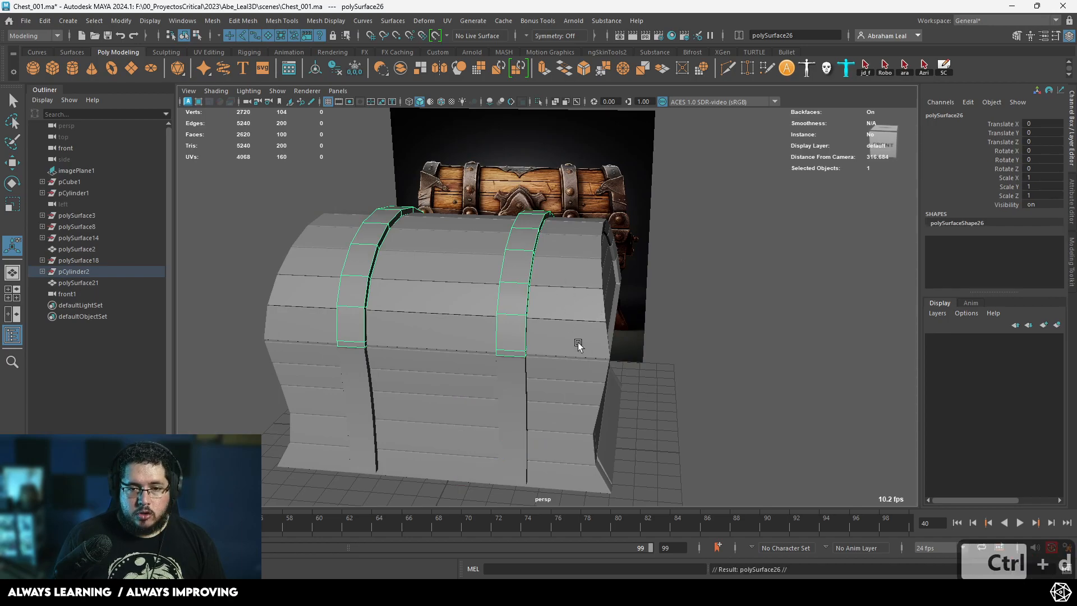
click(537, 101)
key(F10)
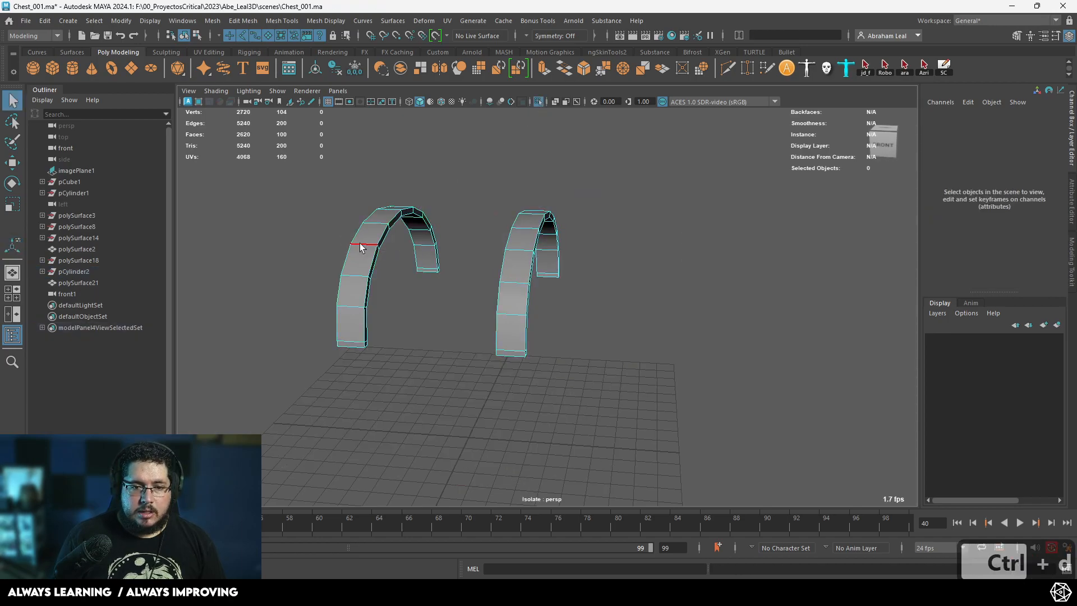
double_click(361, 247)
mouse_move(366, 248)
right_down()
mouse_move(369, 267)
mouse_move(358, 257)
right_up()
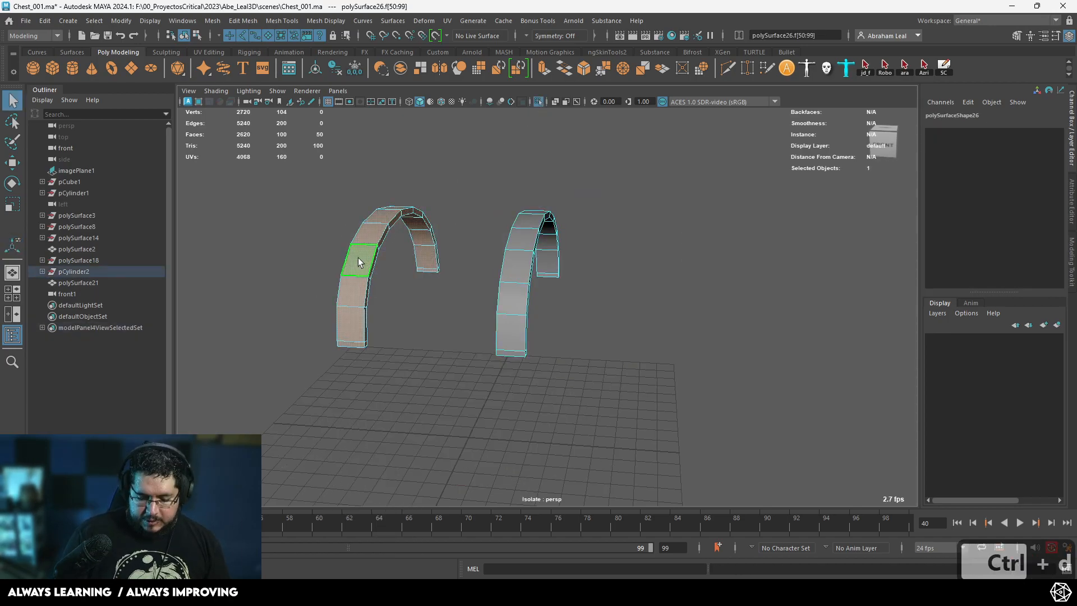
key(BackSpace)
click(539, 105)
- Move the duplicated lid strap to the outer end of the lid and lower it to Translate Y -0.503
alt+middle_drag(570, 117, 555, 185)
alt+right_drag(556, 185, 503, 253)
key(w)
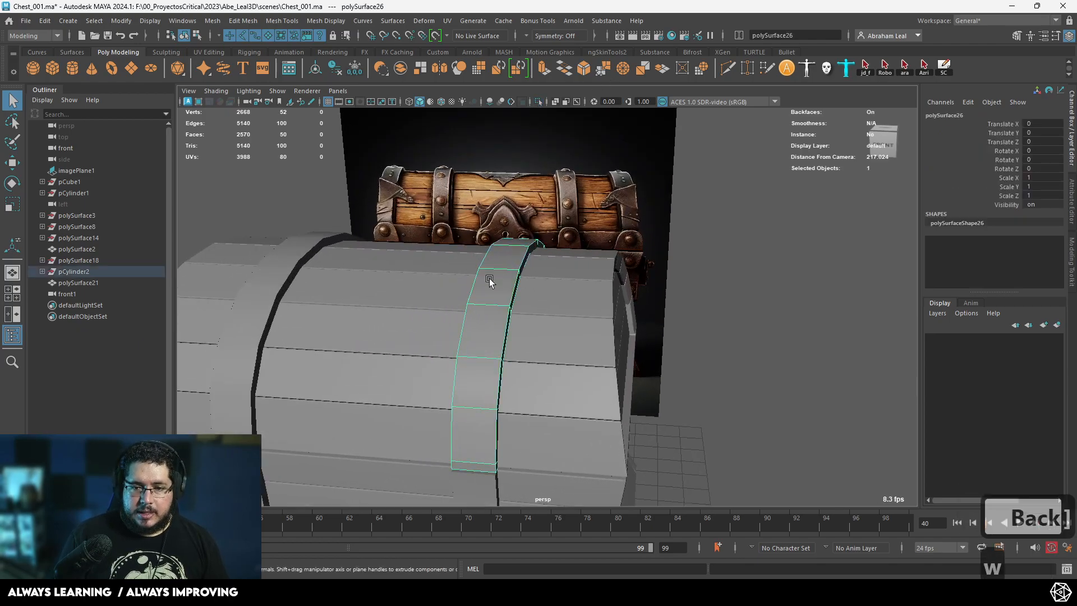
drag(614, 394, 708, 192)
alt+drag(661, 247, 566, 192)
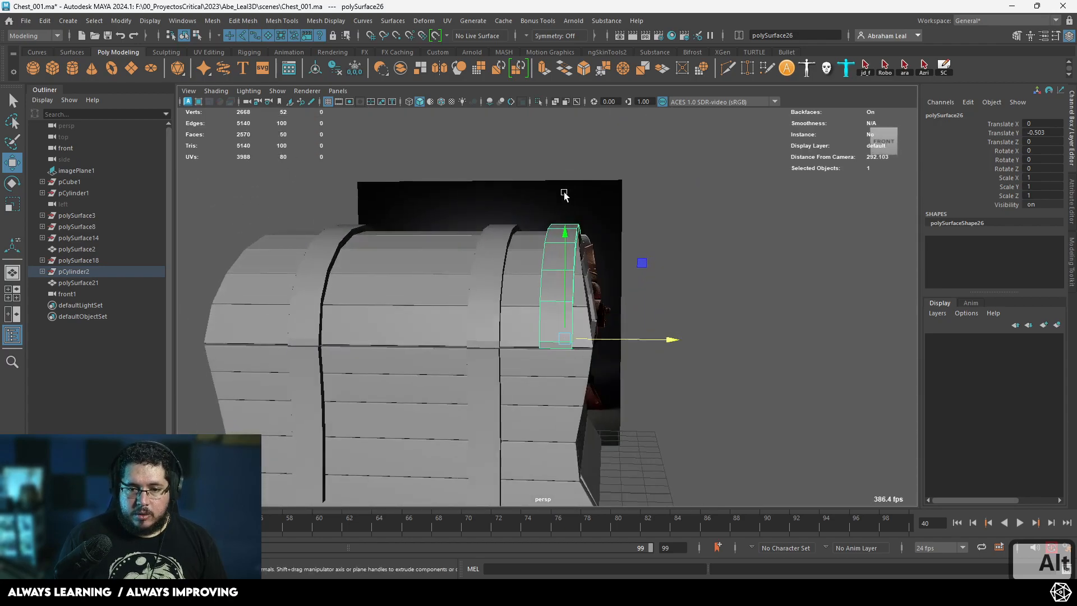
- In a wireframe front view, shift the end strap's bottom vertices outward to match the reference's lower lid corner
key(space)
drag(626, 341, 630, 351)
scroll(645, 303, down, 3)
alt+middle_drag(659, 256, 581, 337)
scroll(581, 328, up, 3)
key(4)
alt+middle_drag(609, 229, 565, 230)
scroll(564, 229, up, 3)
right_drag(573, 176, 525, 176)
key(ctrl+z)
right_click(522, 317)
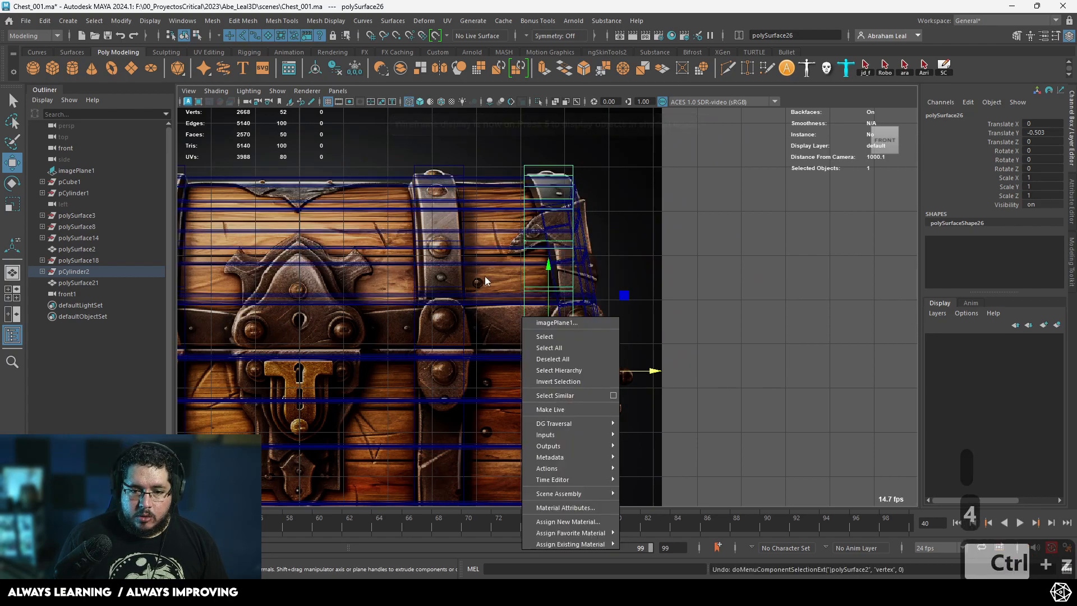
right_drag(526, 270, 452, 255)
drag(498, 326, 585, 365)
key(w)
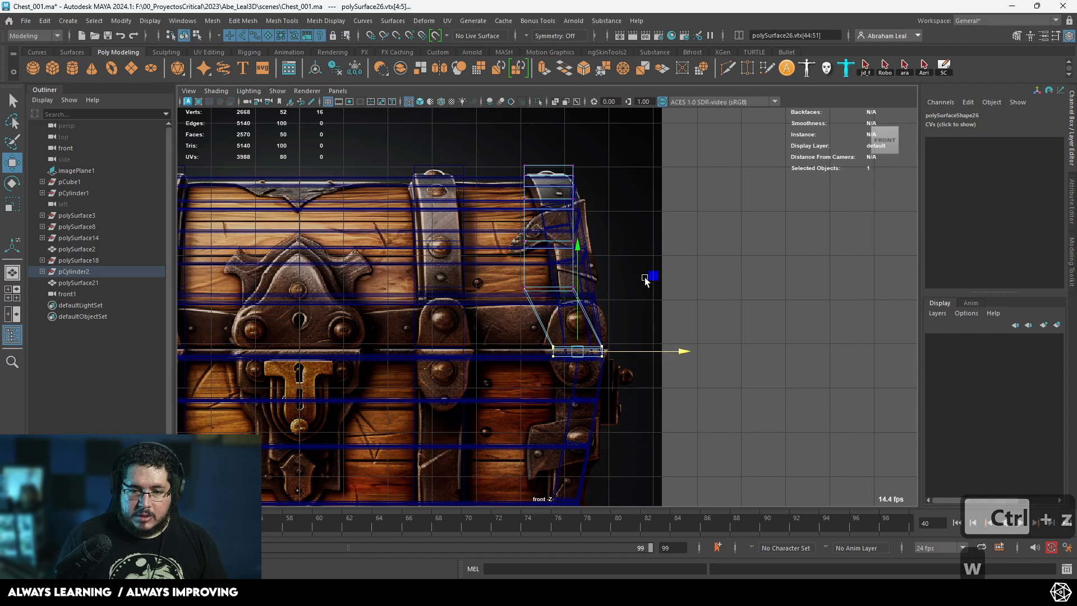
key(ctrl+z)
- Move the end strap's higher vertex rows outward so its sides slant along the lid's edge in the reference
drag(640, 289, 649, 290)
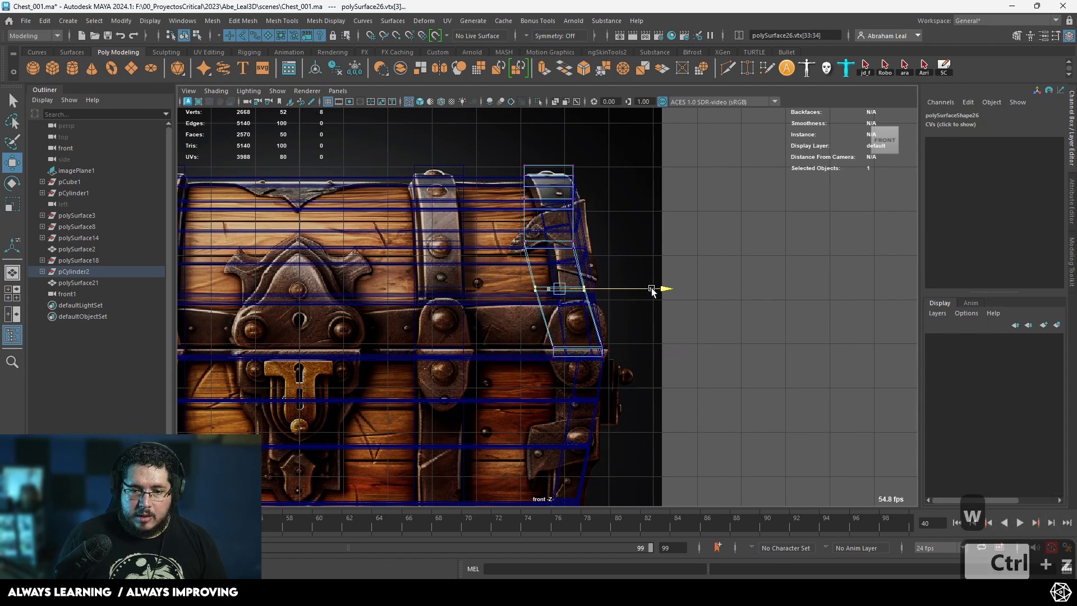
alt+middle_drag(620, 328, 606, 385)
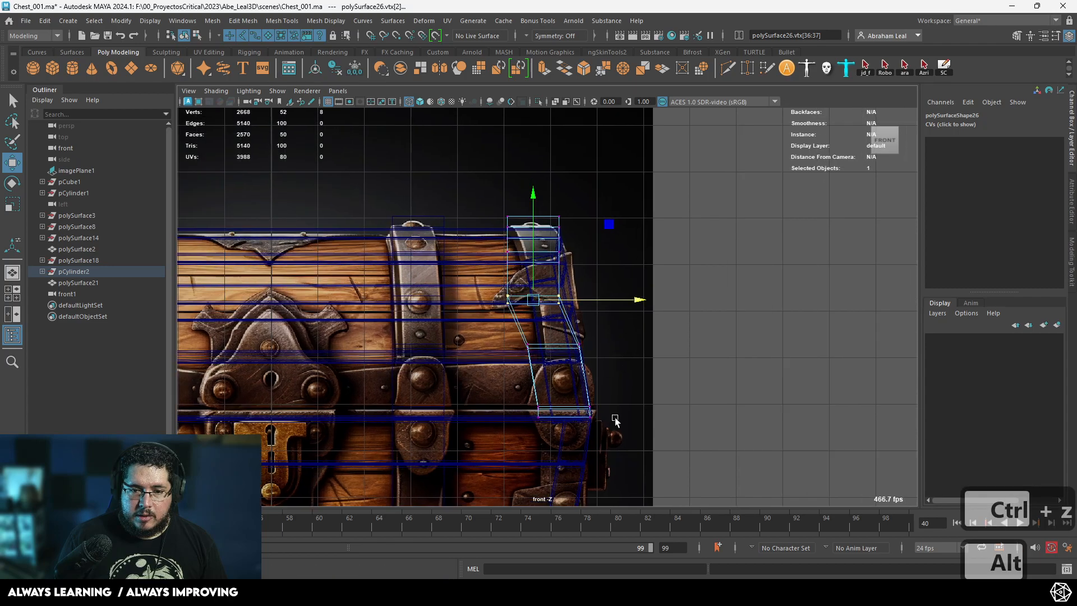
alt+right_drag(606, 385, 690, 353)
drag(629, 295, 645, 295)
alt+middle_drag(592, 263, 599, 282)
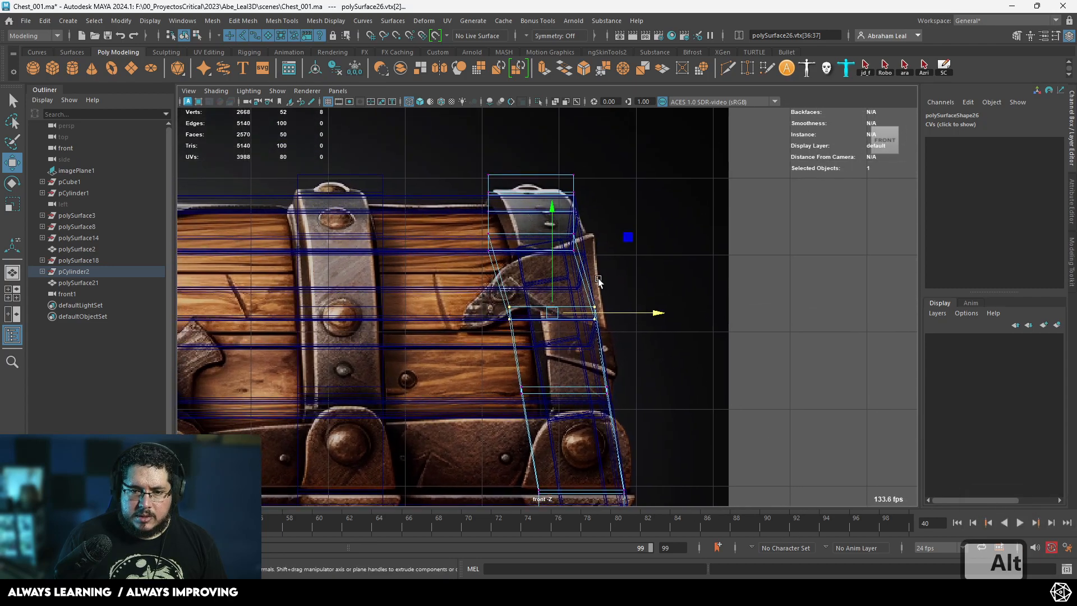
drag(501, 242, 494, 244)
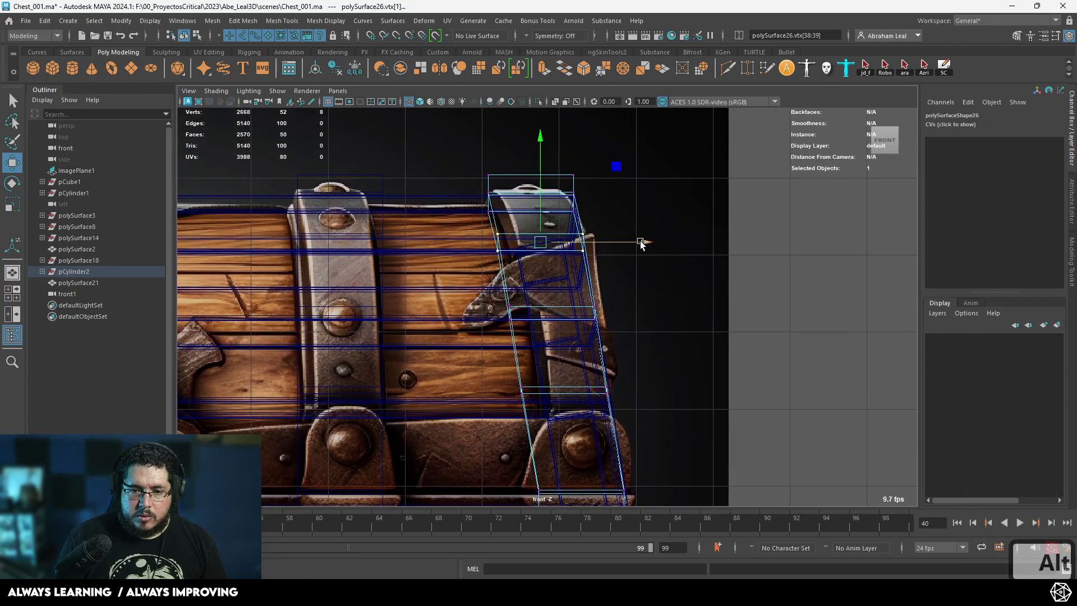
- In the shaded perspective view, nudge the end strap's upper vertex row outward to cover the lid's rim
alt+middle_drag(614, 214, 625, 262)
alt+right_drag(594, 262, 623, 247)
alt+middle_drag(622, 247, 630, 269)
key(space)
drag(651, 310, 651, 280)
alt+drag(593, 327, 494, 203)
mouse_move(606, 179)
shift+mouse_down()
mouse_move(571, 265)
mouse_move(645, 303)
shift+mouse_up()
key(5)
alt+right_drag(645, 302, 709, 306)
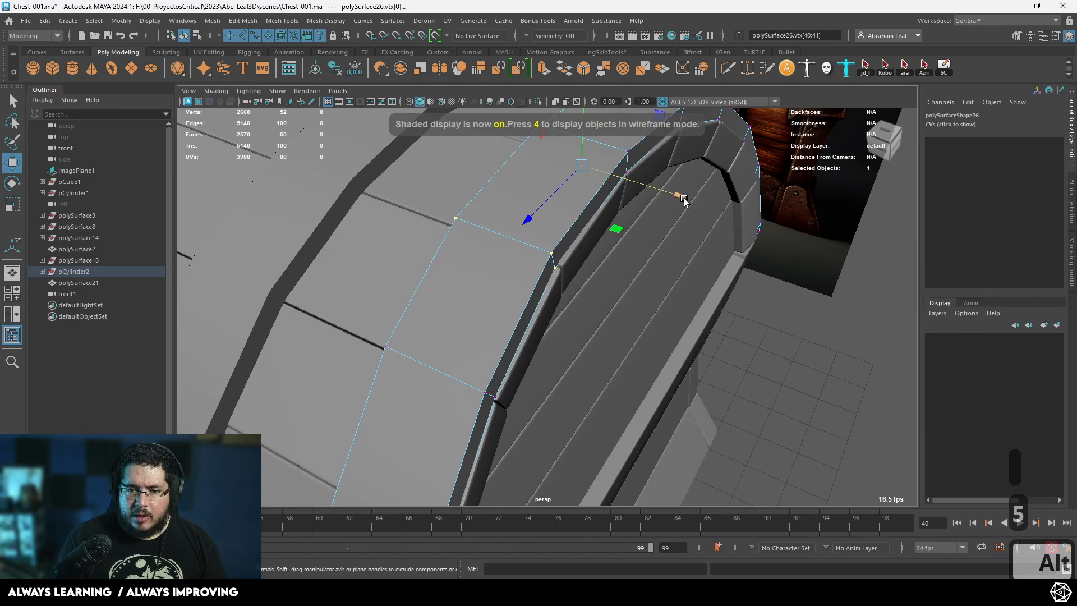
drag(683, 199, 692, 203)
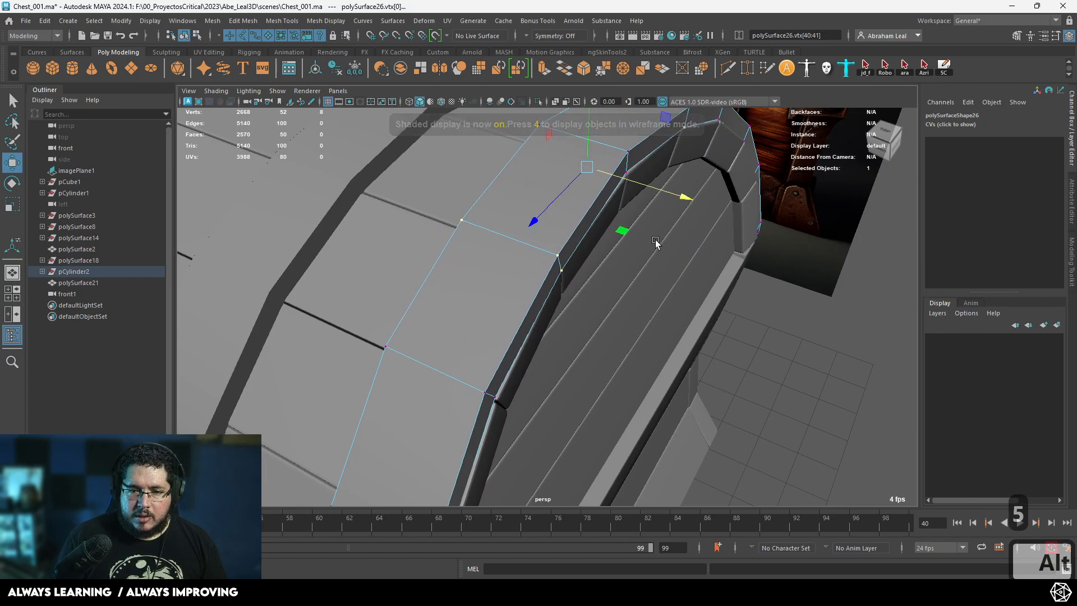
- Fine-tune the end strap's remaining vertex rows sideways so its outer edge lines up with the lid's end
alt+drag(475, 331, 598, 367)
drag(687, 337, 691, 338)
alt+middle_drag(727, 432, 756, 292)
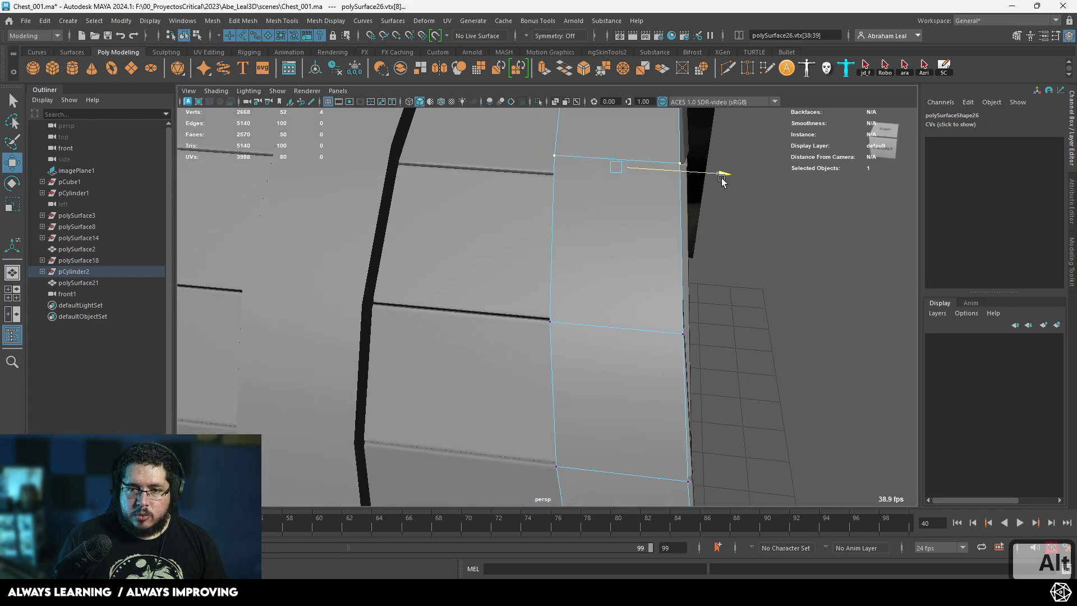
alt+drag(722, 178, 707, 245)
alt+right_drag(706, 246, 588, 270)
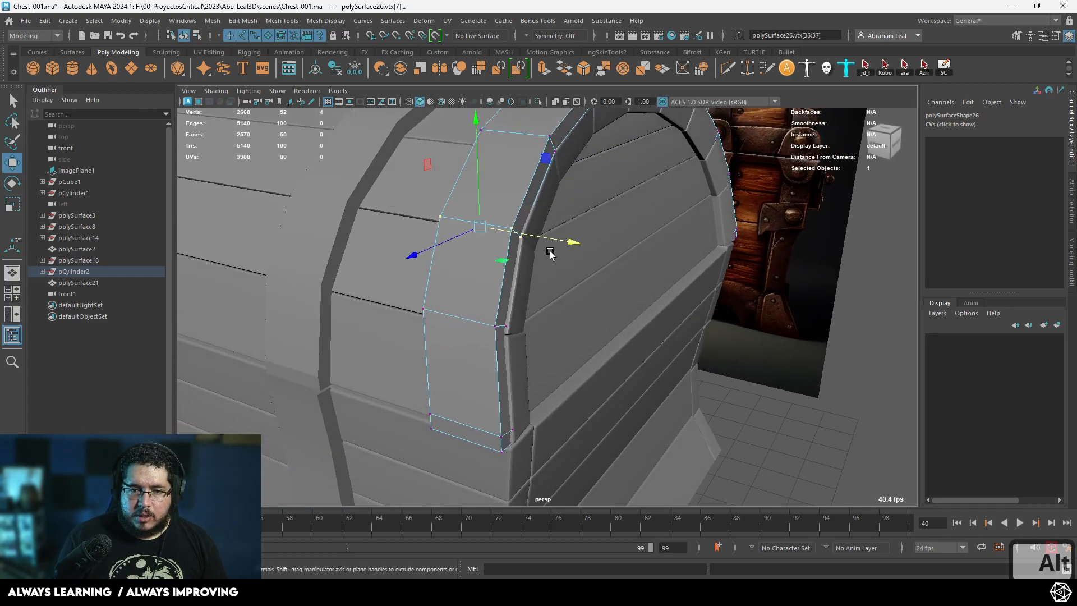
key(ctrl+z)
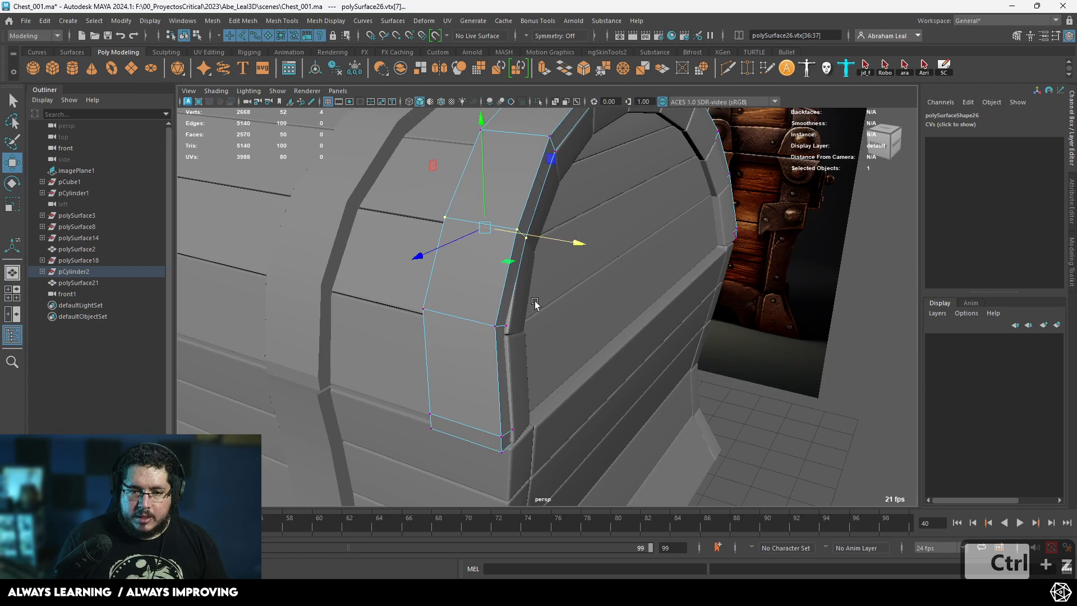
drag(406, 368, 407, 368)
drag(552, 338, 555, 341)
drag(398, 465, 398, 465)
- Mirror the end strap across the world Z axis to give both halves the same shape
right_drag(499, 284, 567, 348)
alt+drag(568, 351, 581, 289)
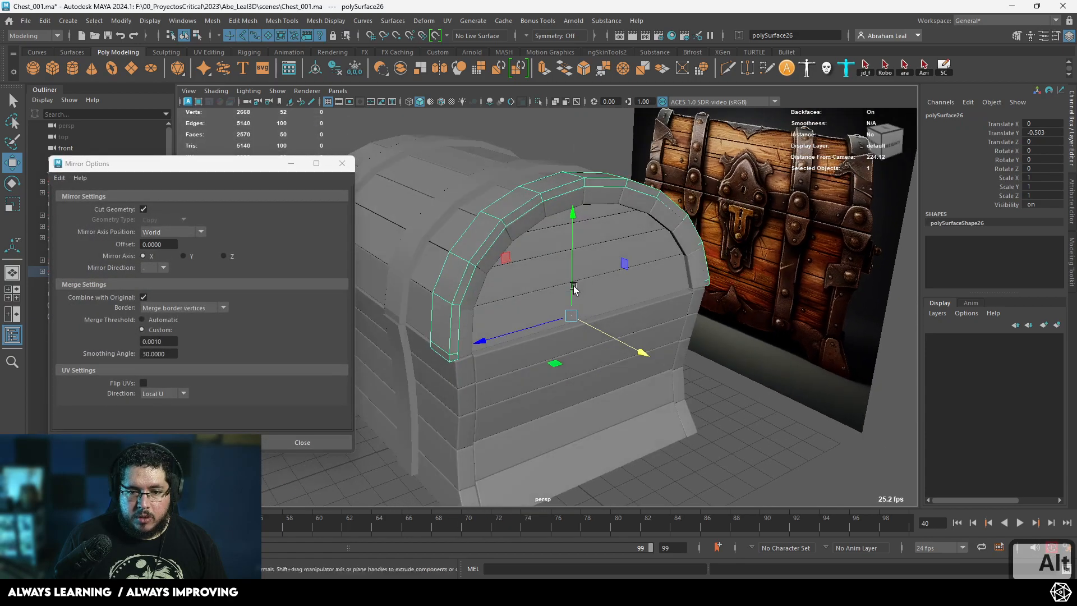
click(202, 442)
alt+drag(518, 336, 512, 196)
- Try to select the end strap's outer side face strip and move it outward along X
right_drag(510, 196, 530, 178)
alt+drag(530, 179, 409, 245)
right_drag(409, 245, 420, 277)
click(386, 422)
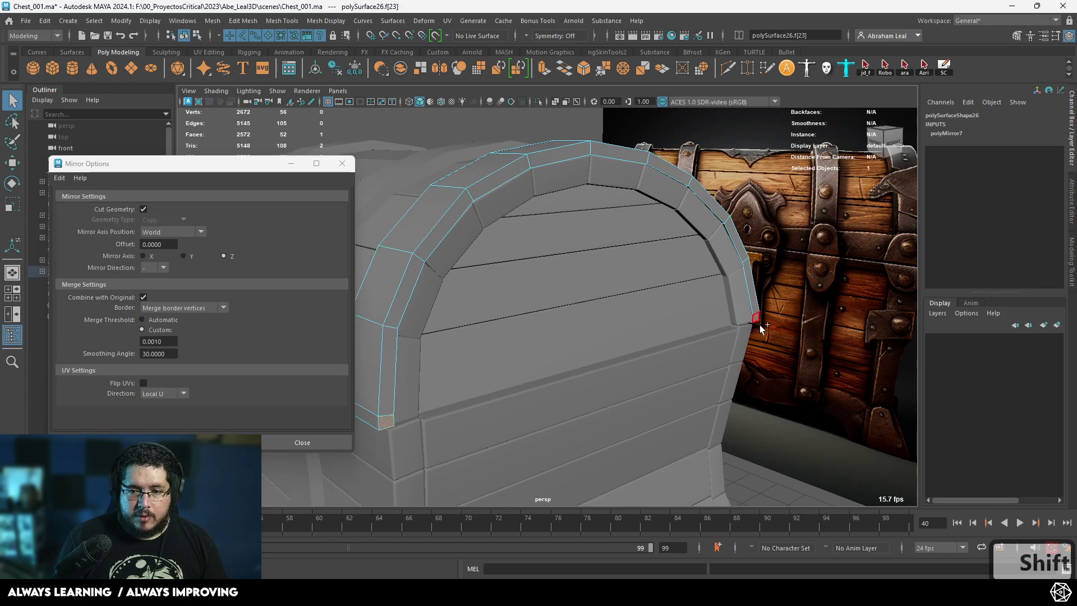
shift+double_click(756, 322)
alt+drag(756, 322, 736, 331)
key(w)
drag(717, 269, 644, 216)
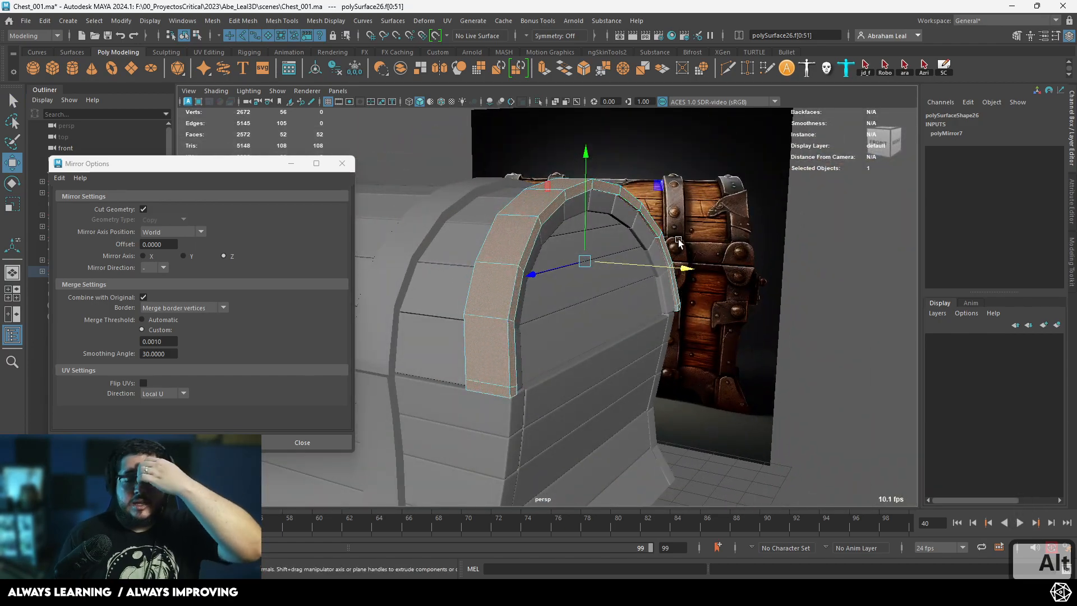
alt+drag(621, 307, 596, 296)
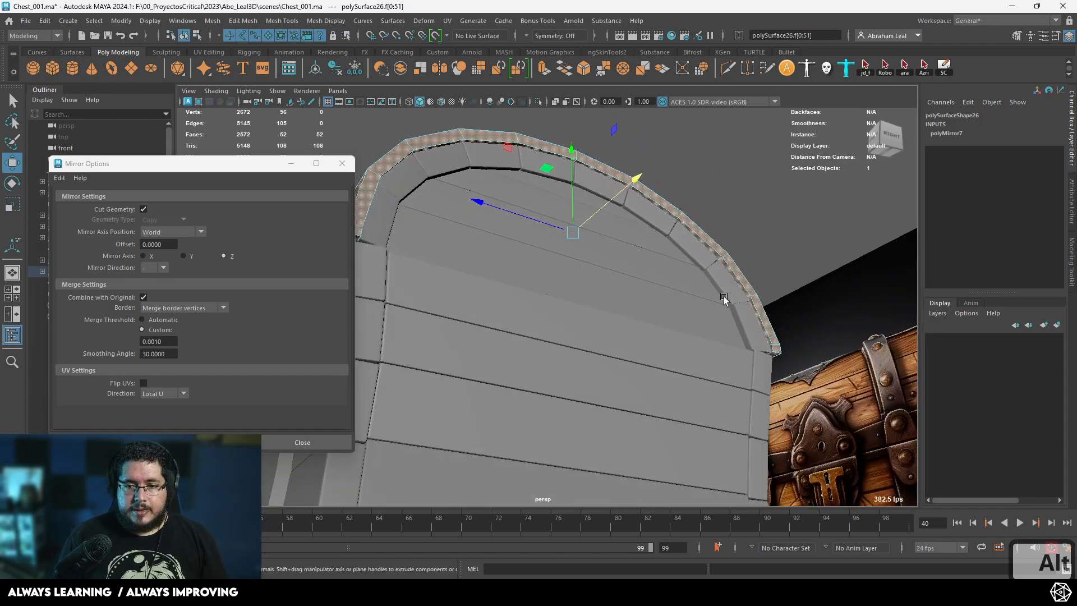
alt+drag(725, 291, 743, 352)
key(ctrl+z)
key(ctrl+z)
key(ctrl+z)
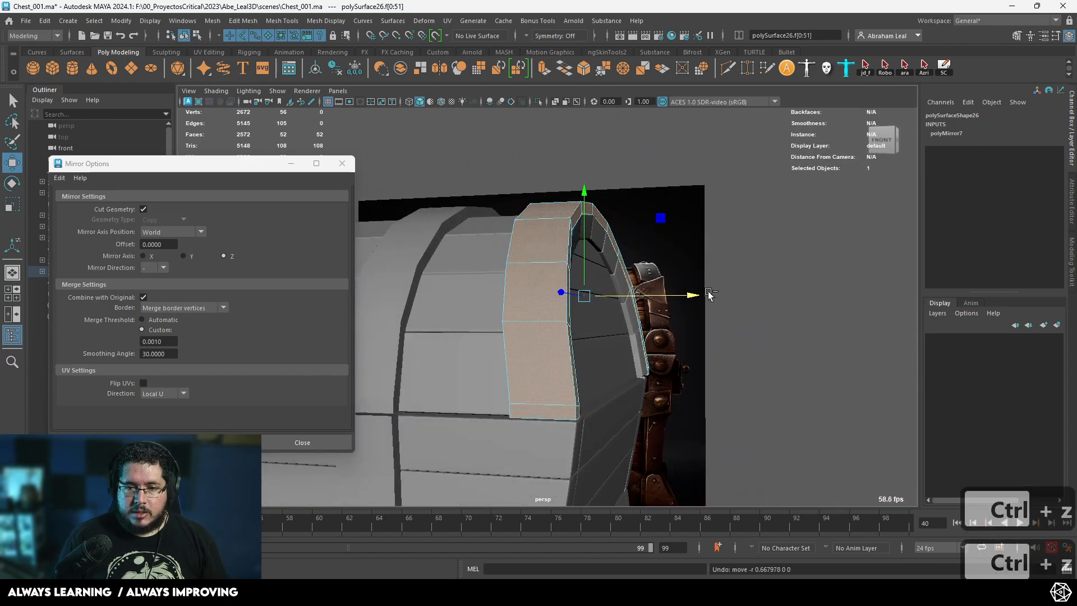
- Try again to select only the end strap's outer side face strip from its two bottom end faces
alt+drag(582, 385, 471, 411)
click(449, 407)
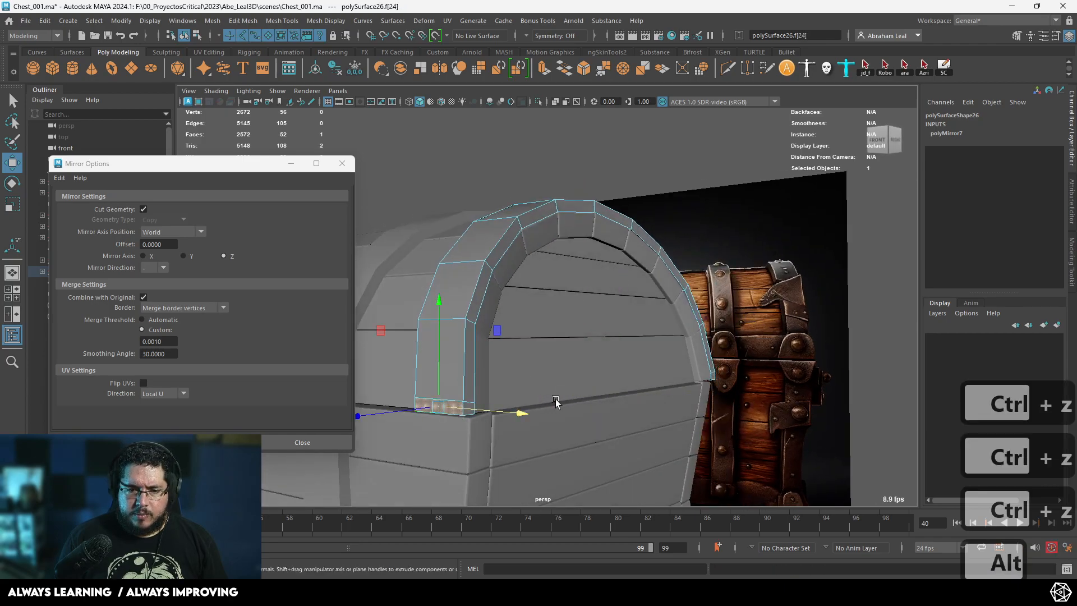
key(q)
click(469, 409)
shift+double_click(713, 375)
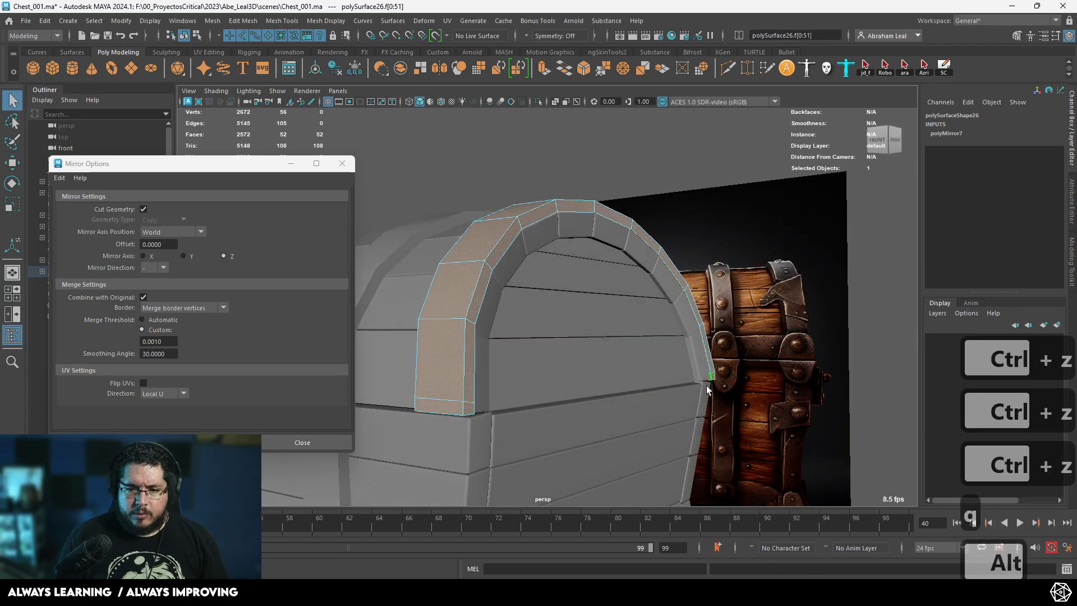
alt+drag(703, 384, 683, 338)
key(w)
click(561, 400)
click(558, 227)
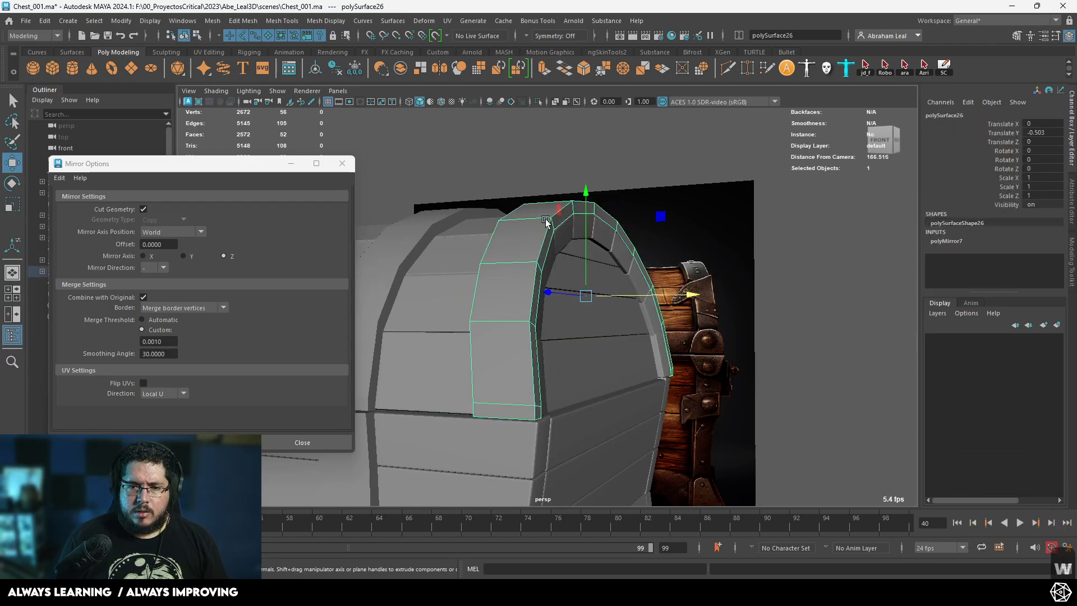
- Isolate the end strap and try to pick its outer side face strip starting at a bottom end face
click(539, 101)
key(3)
alt+drag(598, 353, 437, 331)
key(1)
right_drag(703, 287, 701, 317)
click(678, 316)
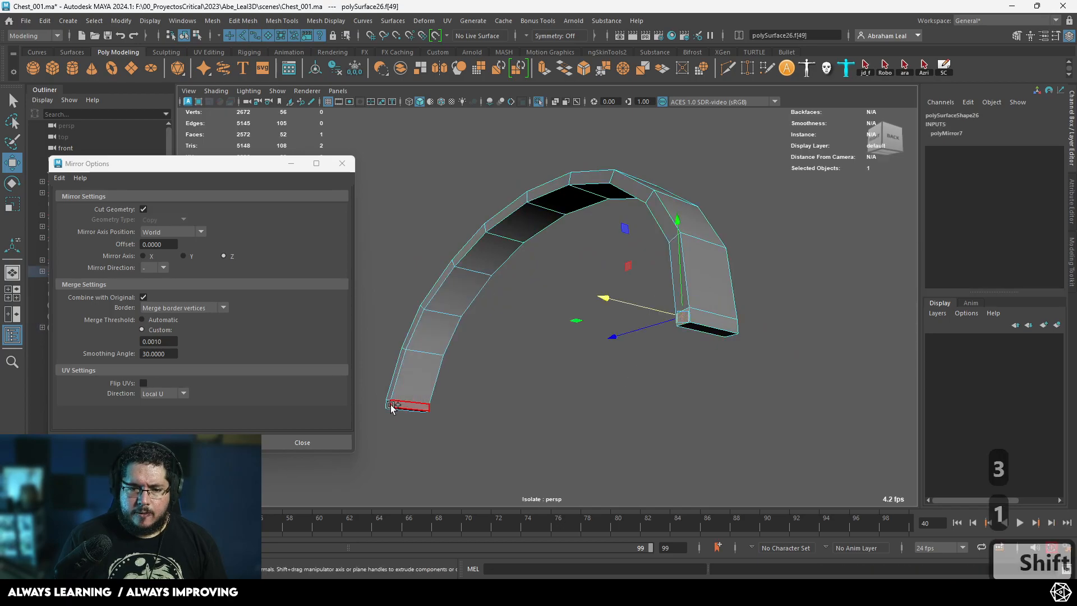
shift+click(673, 286)
shift+click(523, 231)
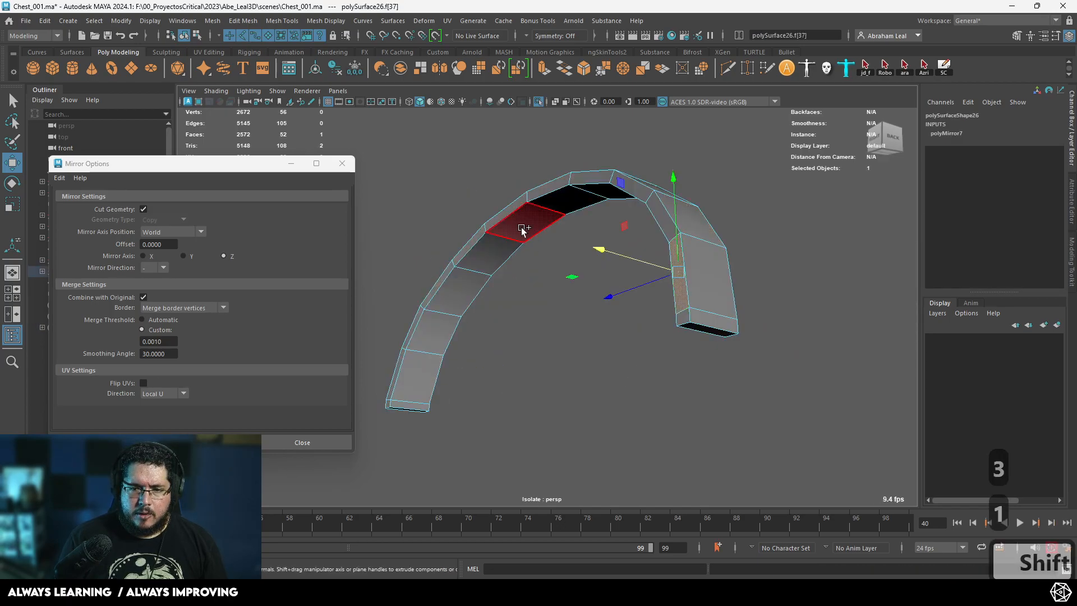
shift+double_click(538, 194)
- Select the faces along both halves of the end strap's arched outer side strip
click(555, 186)
key(q)
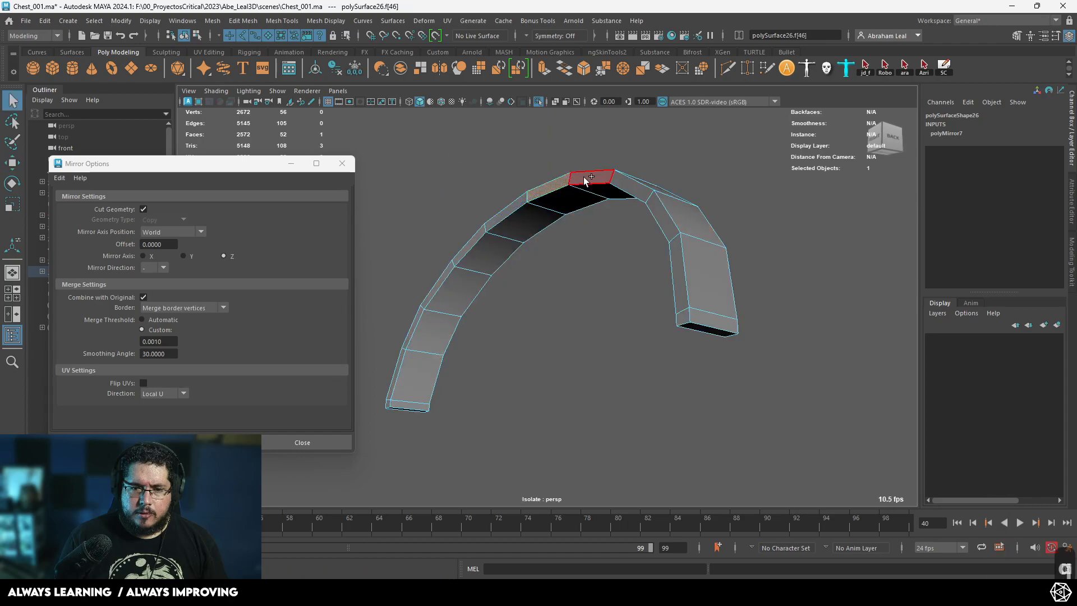
shift+double_click(604, 177)
shift+double_click(395, 373)
key(ctrl+z)
alt+drag(456, 381, 499, 381)
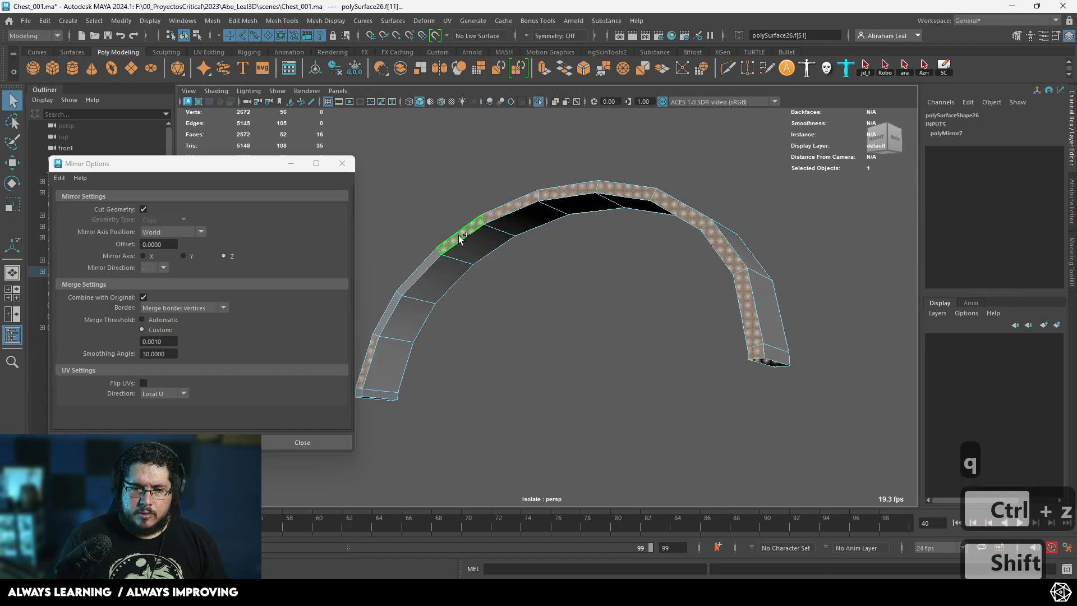
alt+drag(392, 310, 401, 375)
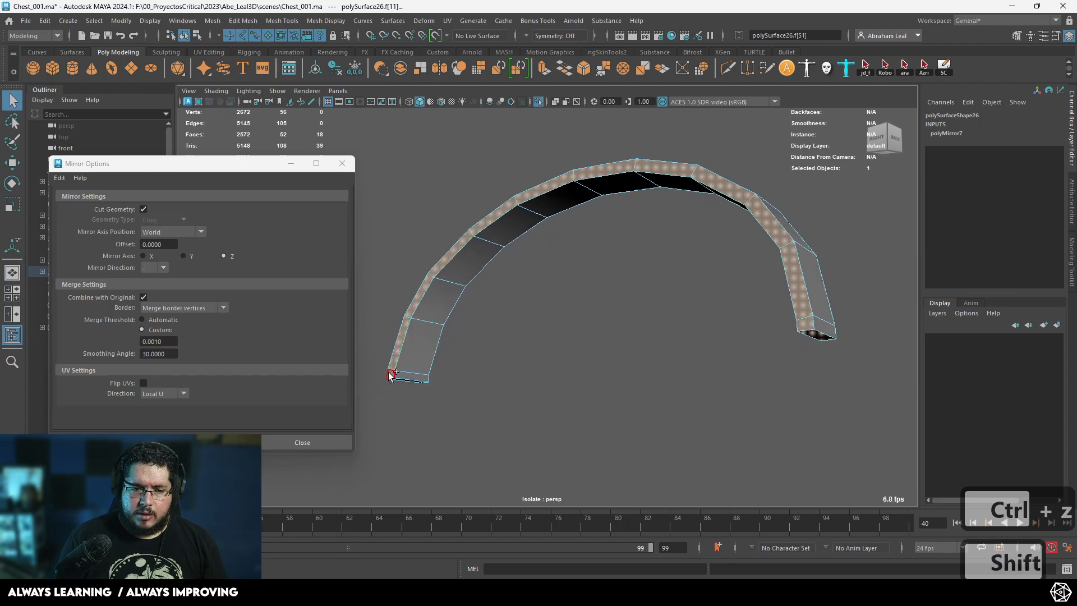
- Deselect the extra faces so only the end strap's outer side strip remains in the selection
alt+drag(735, 324, 819, 303)
ctrl+click(821, 221)
alt+drag(821, 220, 735, 291)
alt+right_drag(736, 291, 684, 269)
ctrl+drag(583, 166, 570, 216)
key(4)
mouse_move(539, 419)
alt+mouse_down()
mouse_move(541, 337)
mouse_move(617, 348)
alt+mouse_up()
key(5)
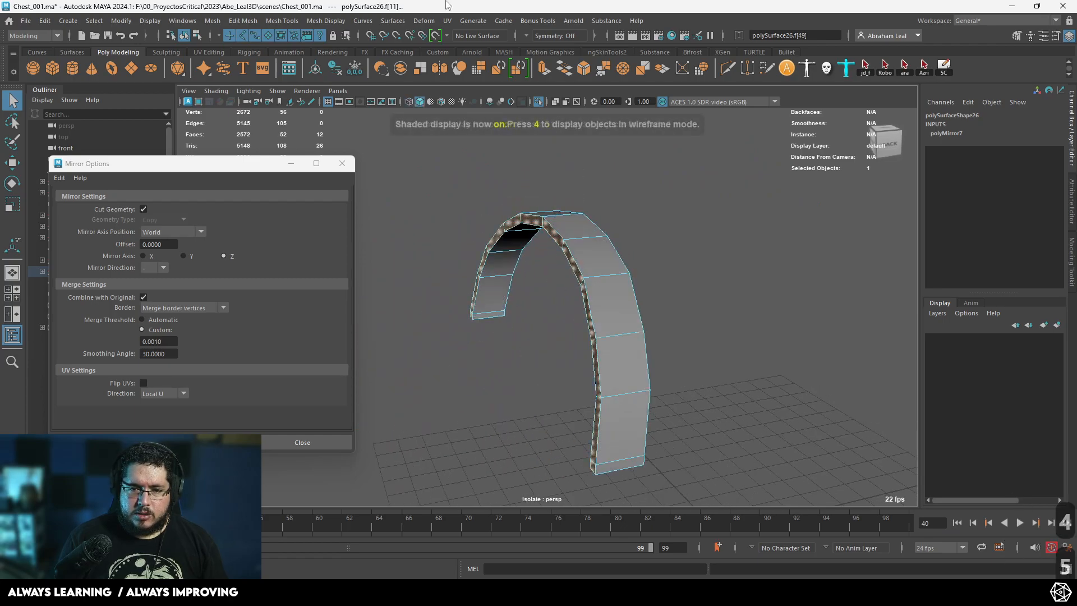
- Bring the whole chest back into view and adjust the strap's selected outer side strip along X
click(537, 102)
alt+drag(519, 183, 714, 213)
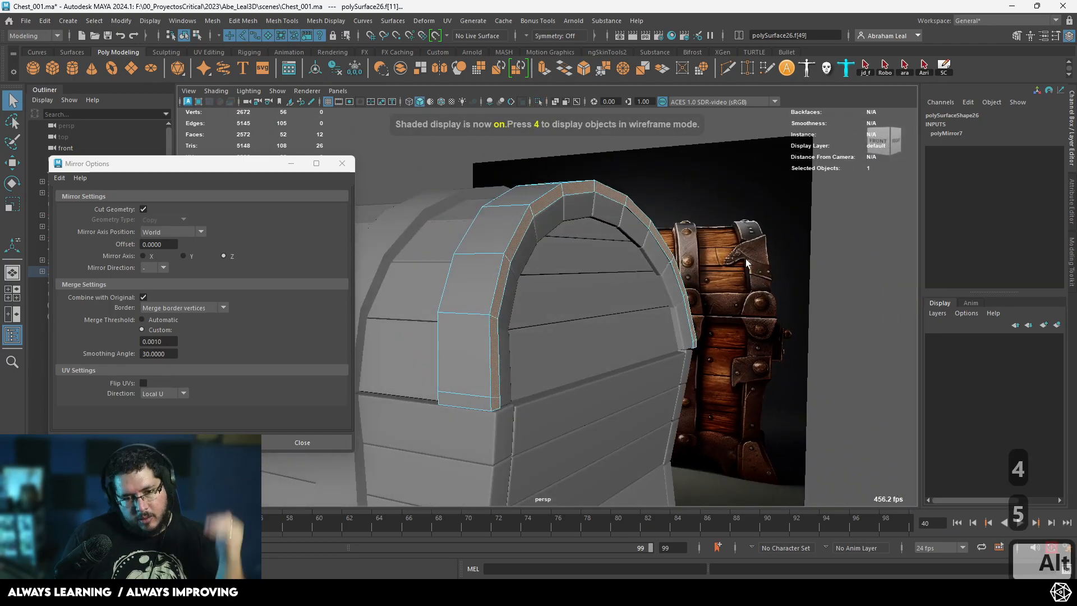
mouse_move(554, 364)
alt+mouse_down()
mouse_move(615, 401)
mouse_move(574, 402)
mouse_move(649, 402)
alt+mouse_up()
key(w)
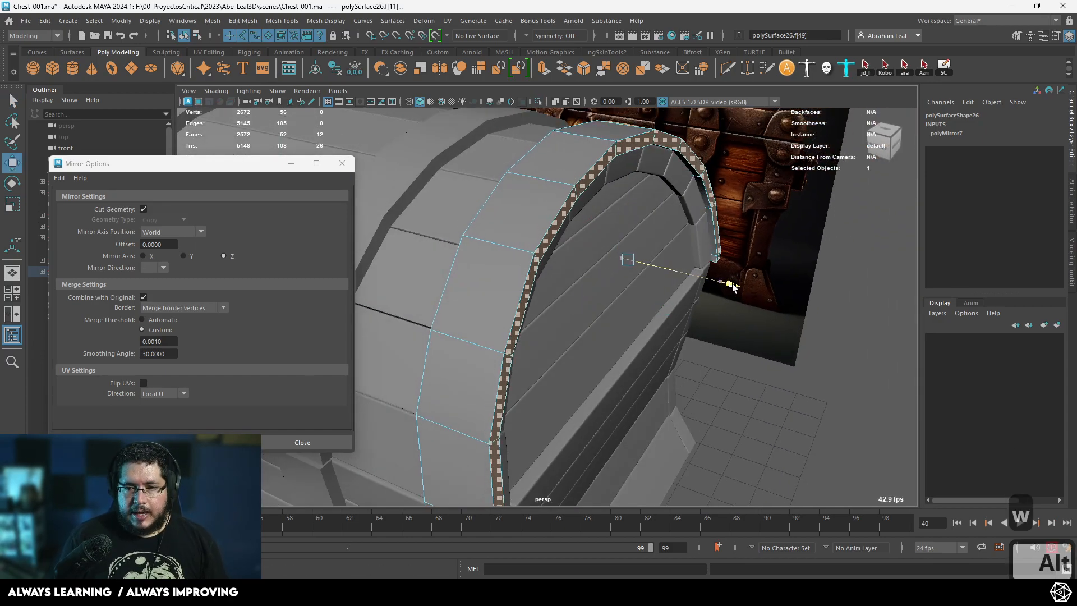
alt+drag(729, 286, 744, 273)
alt+middle_drag(744, 274, 757, 267)
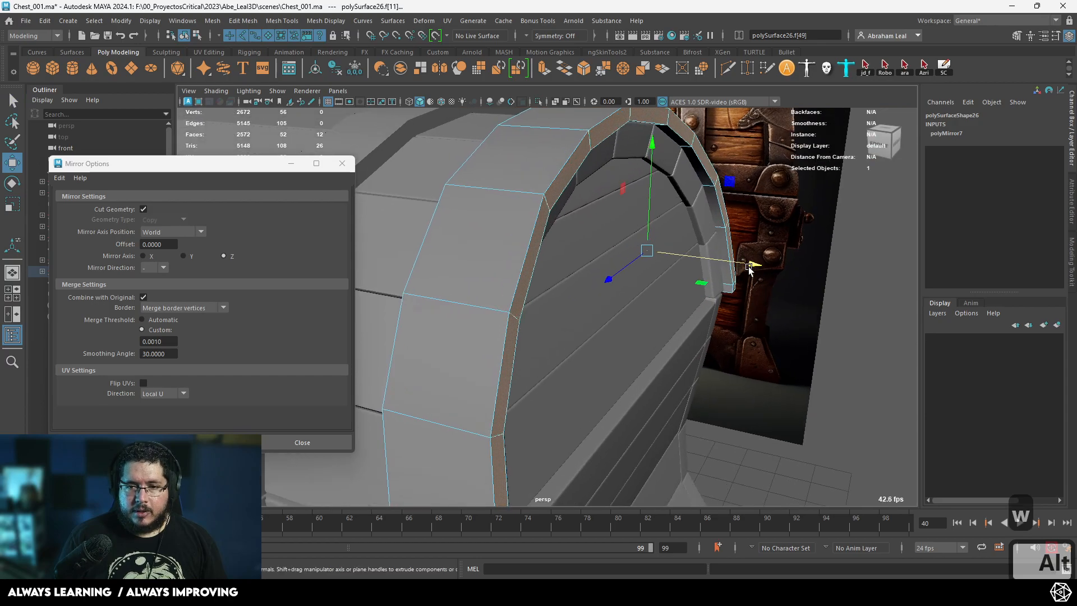
alt+drag(757, 267, 724, 248)
alt+right_drag(723, 248, 752, 93)
- Insert an edge loop along the end strap close to its outer edge with Multi-Cut
click(729, 64)
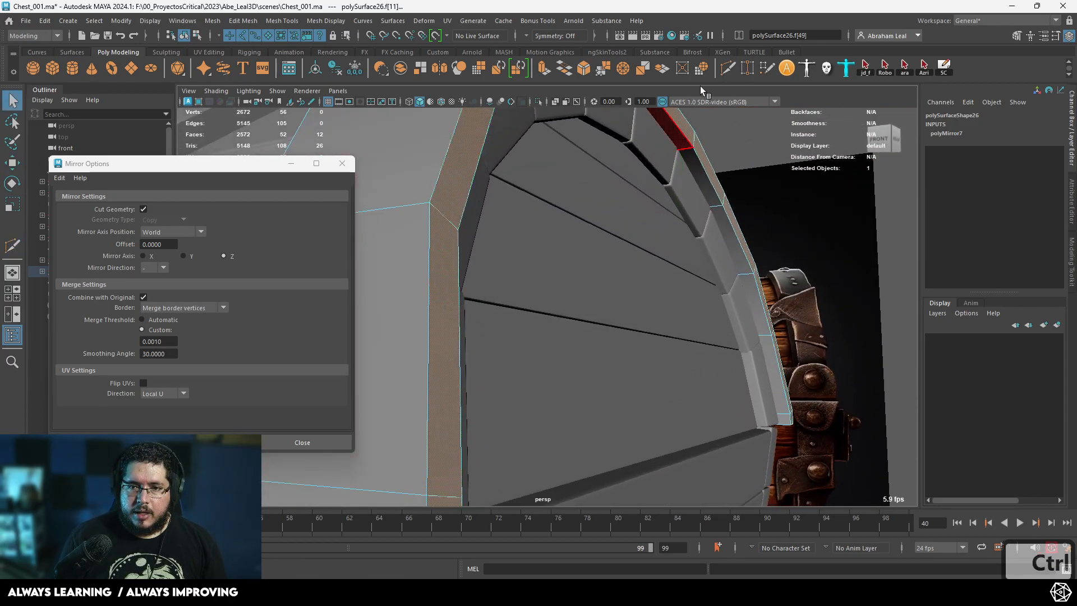
ctrl+click(394, 199)
alt+drag(673, 392, 696, 332)
key(q)
- Reselect the end strap as an object instead of the lid planks and isolate it
right_drag(689, 261, 690, 329)
alt+drag(723, 411, 697, 399)
right_drag(695, 264, 751, 243)
right_drag(664, 253, 708, 203)
click(656, 221)
click(707, 208)
alt+drag(673, 236, 617, 245)
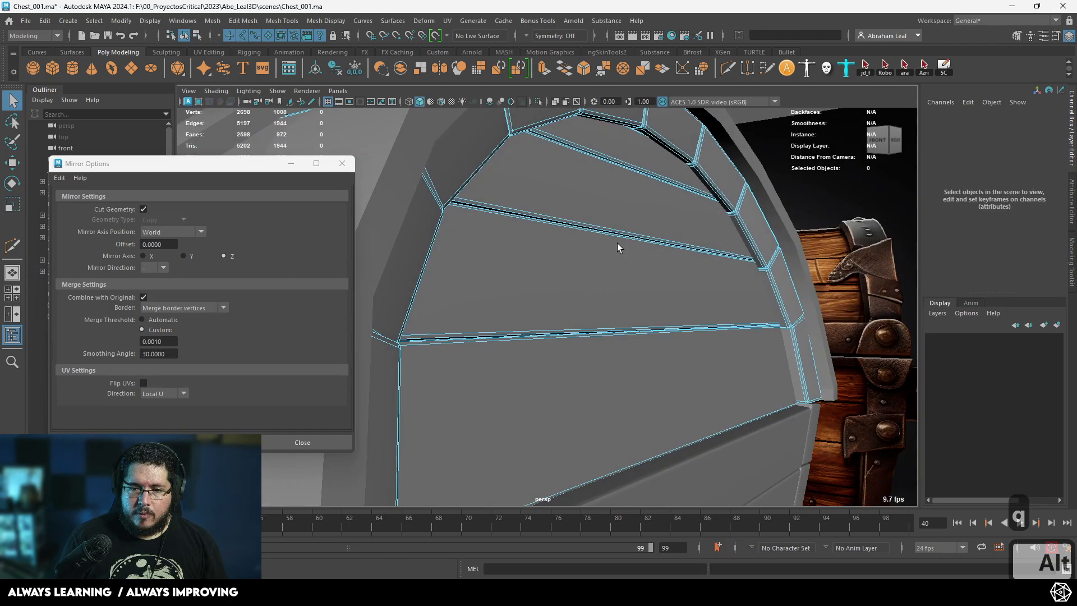
right_drag(525, 174, 641, 133)
click(756, 168)
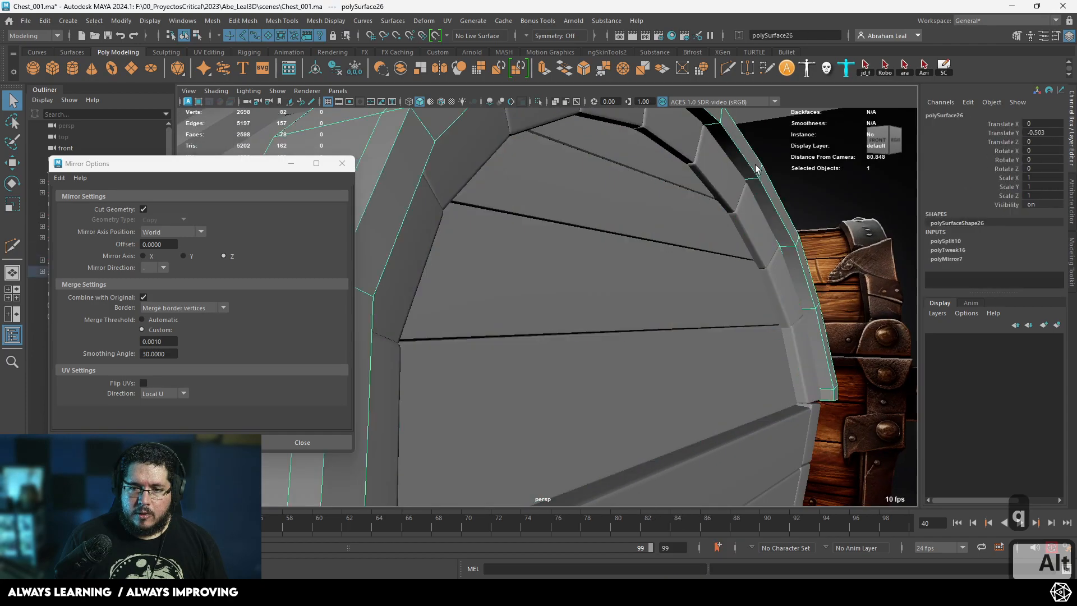
click(537, 101)
- Select the narrow strip of faces on the strap's underside between the new edge loop and its outer edge
right_drag(794, 326, 817, 383)
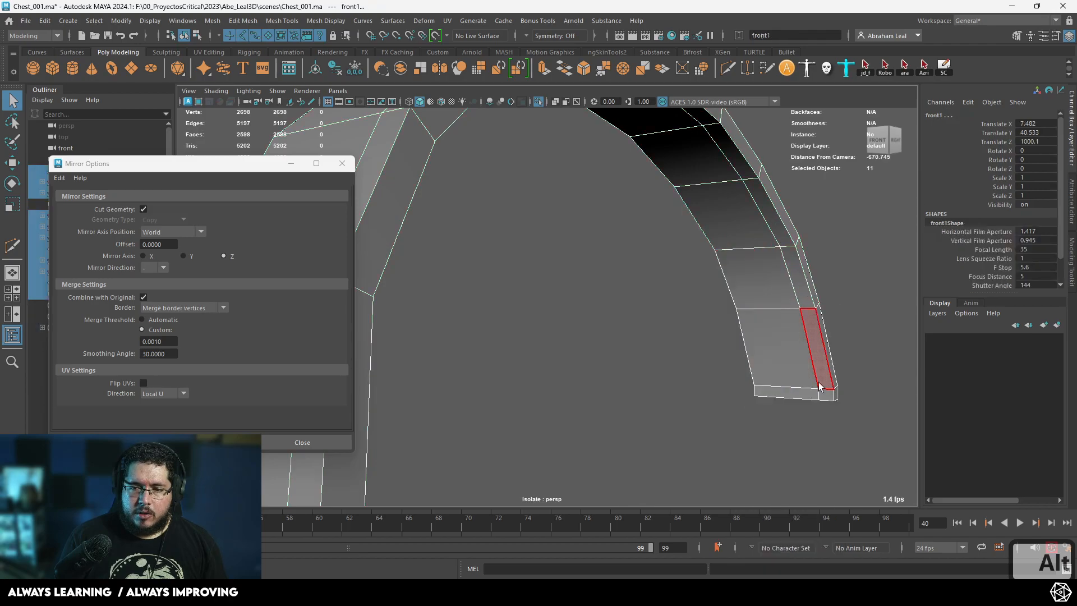
alt+drag(830, 397, 490, 380)
shift+click(490, 381)
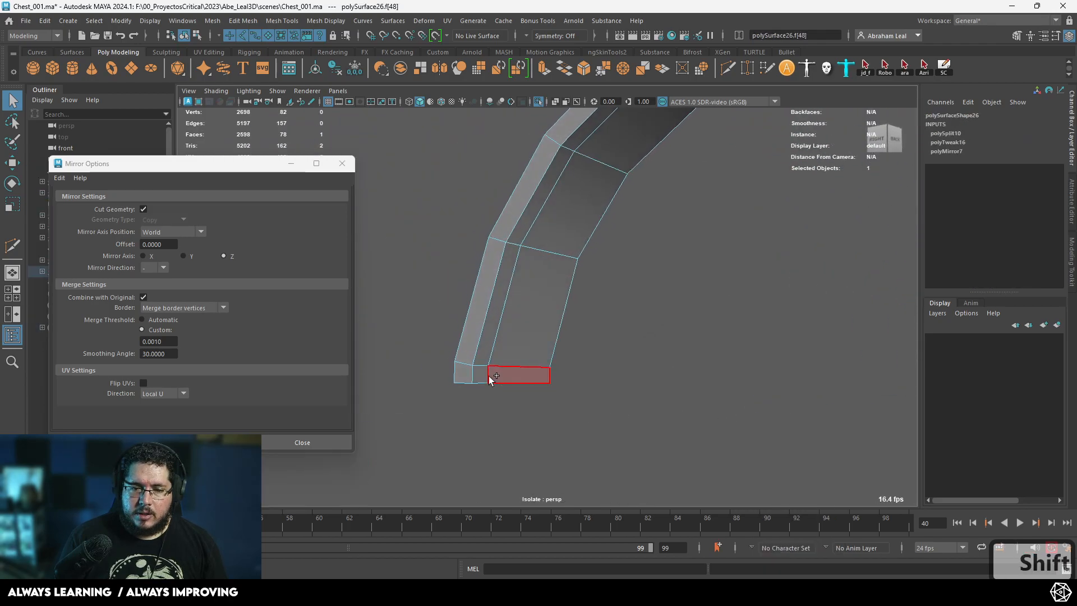
shift+double_click(485, 377)
alt+drag(610, 355, 662, 358)
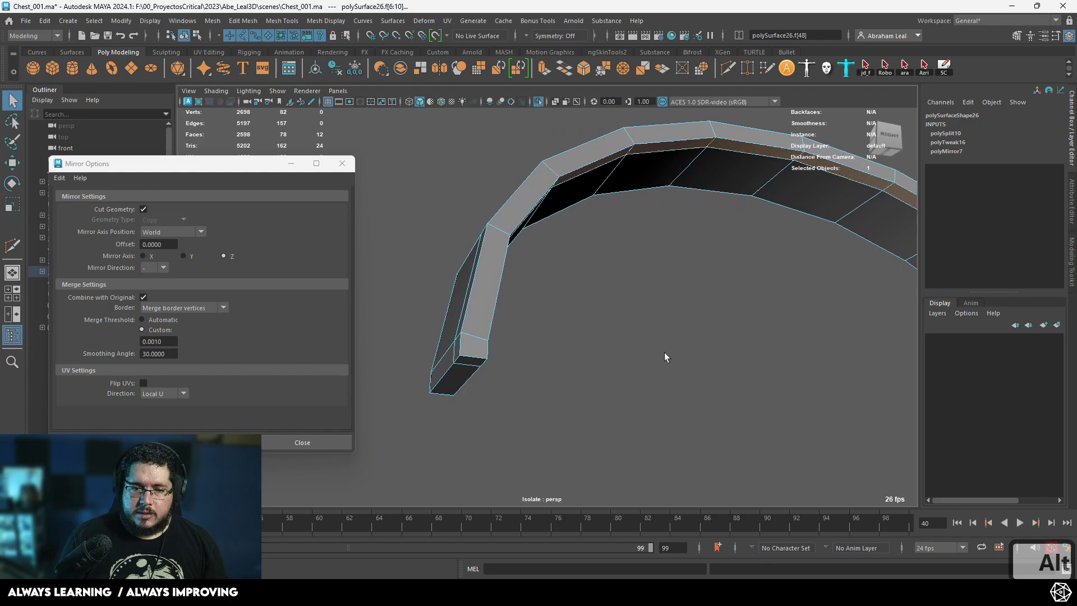
- Extrude the narrow underside strip with a Local Translate Z of 3.437 so the strap wraps over the lid's end
key(ctrl+e)
click(538, 103)
mouse_move(586, 317)
mouse_down()
mouse_move(576, 315)
mouse_move(596, 316)
mouse_up()
alt+drag(596, 316, 576, 247)
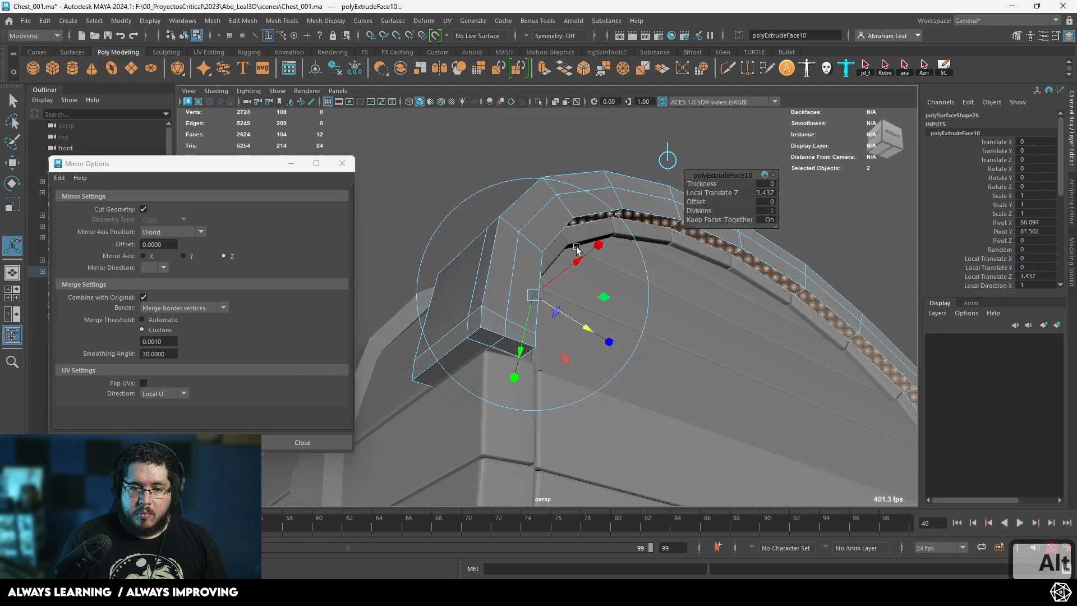
click(588, 132)
scroll(591, 218, down, 2)
right_drag(599, 224, 445, 200)
alt+drag(445, 199, 543, 302)
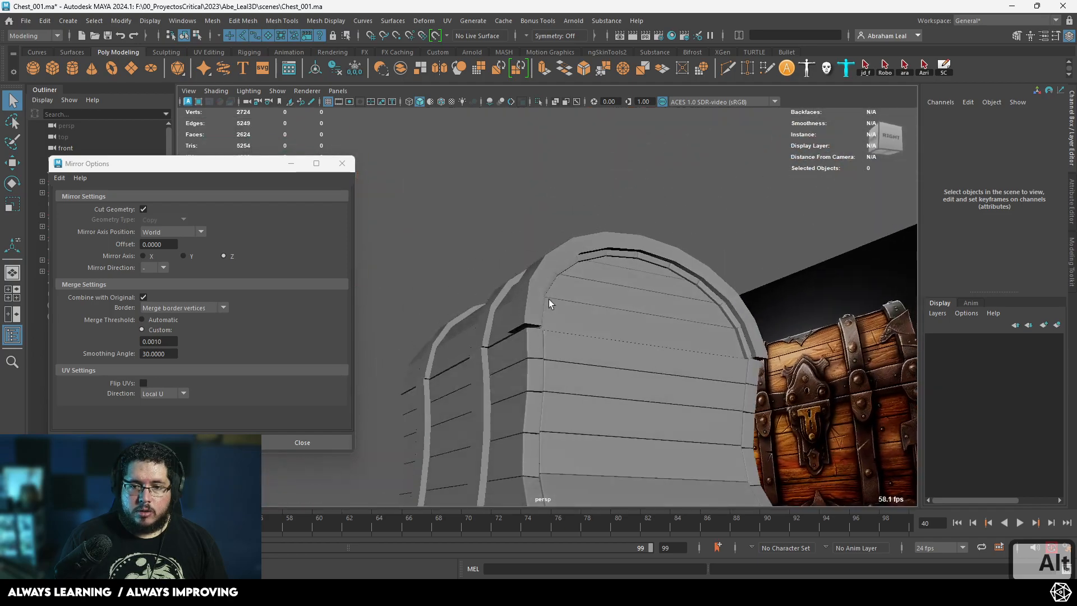
alt+drag(634, 269, 616, 320)
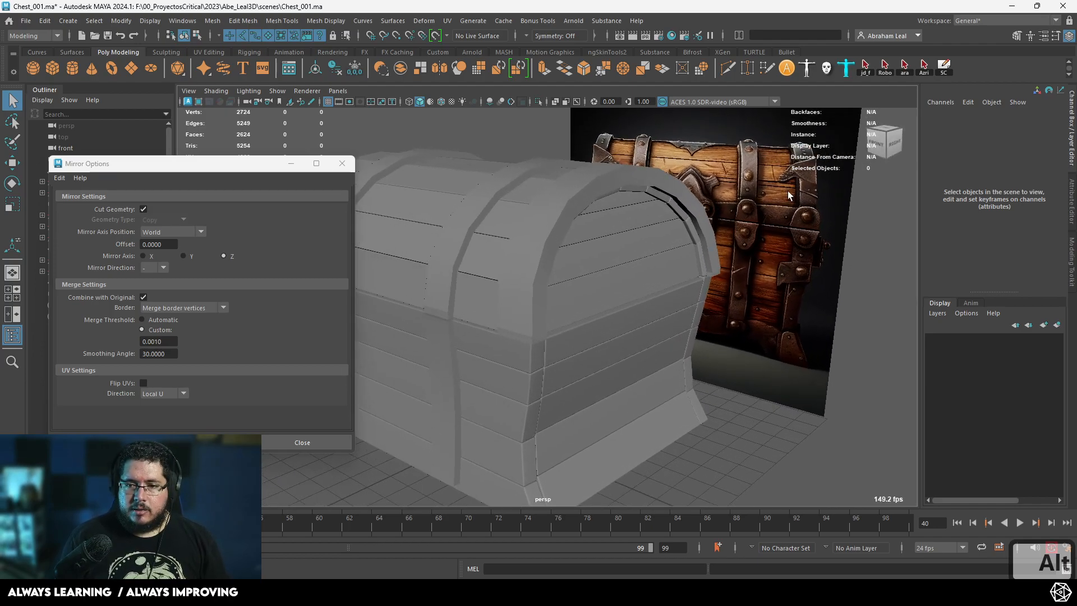
- Duplicate the three bottom end faces at one corner of the lid's end strap as a separate mesh
mouse_move(620, 338)
alt+right_down()
mouse_move(639, 358)
mouse_move(580, 370)
mouse_move(637, 342)
alt+right_up()
click(558, 274)
right_drag(557, 274, 558, 311)
click(504, 288)
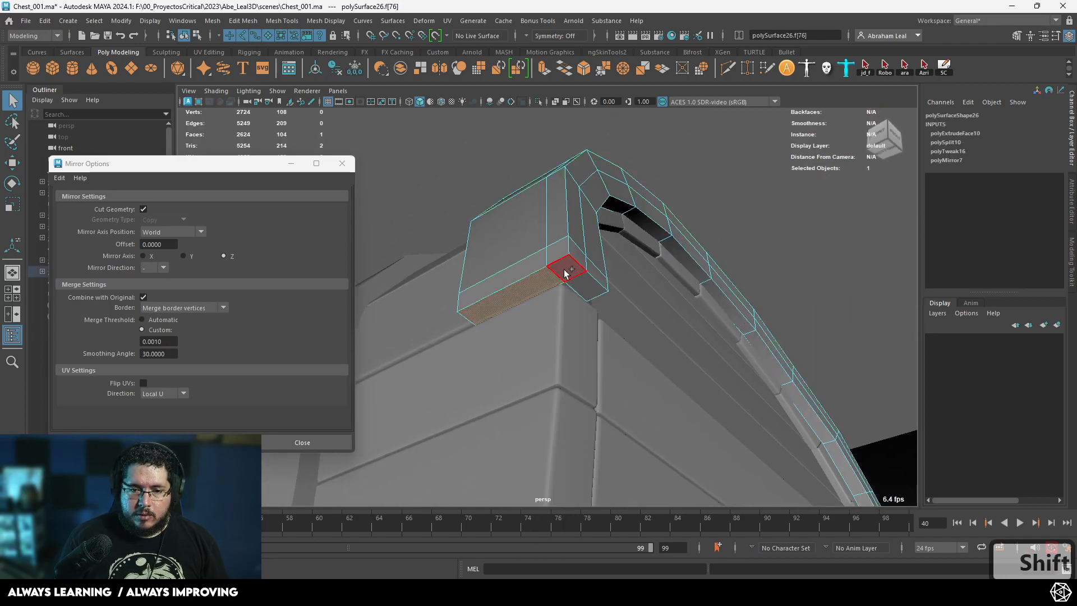
alt+drag(674, 352, 635, 331)
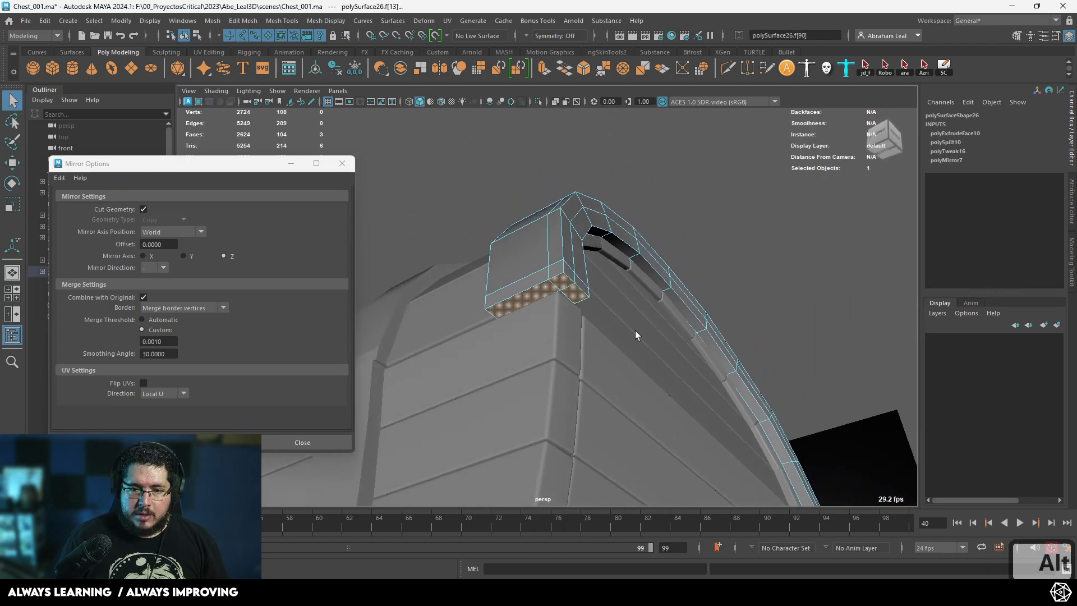
click(348, 164)
click(238, 21)
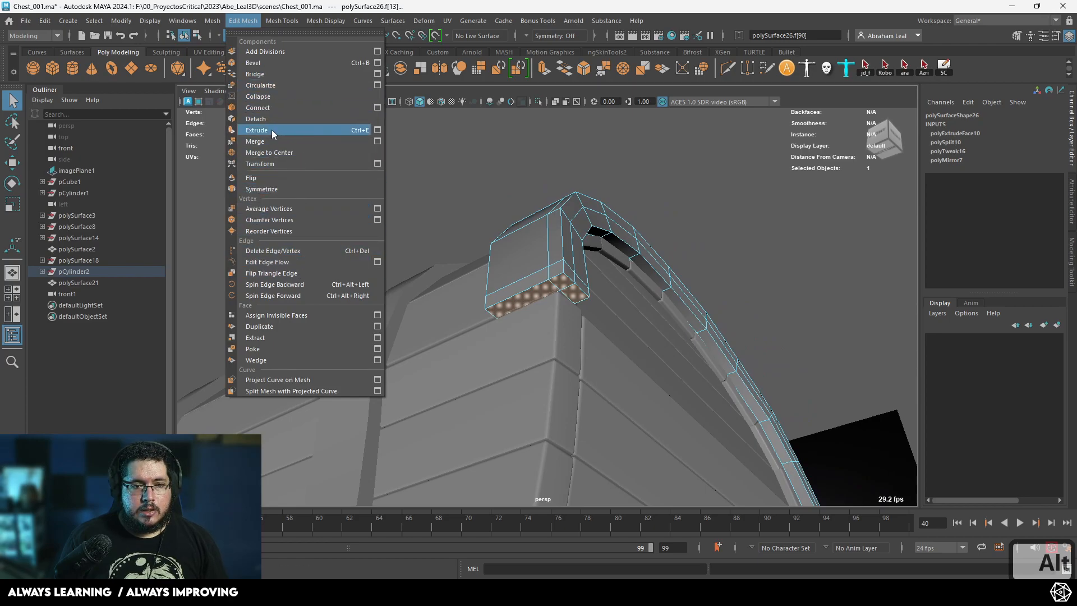
click(268, 326)
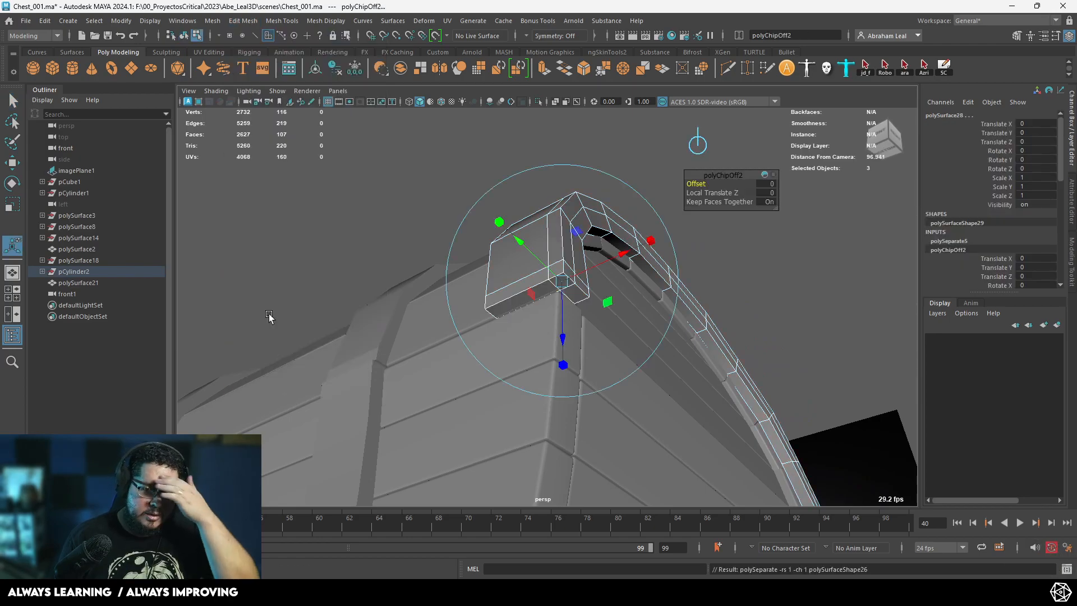
- Select the duplicated corner faces as an object and move them slightly down from the lid strap's end
alt+drag(483, 314, 574, 260)
key(w)
scroll(540, 310, up, 2)
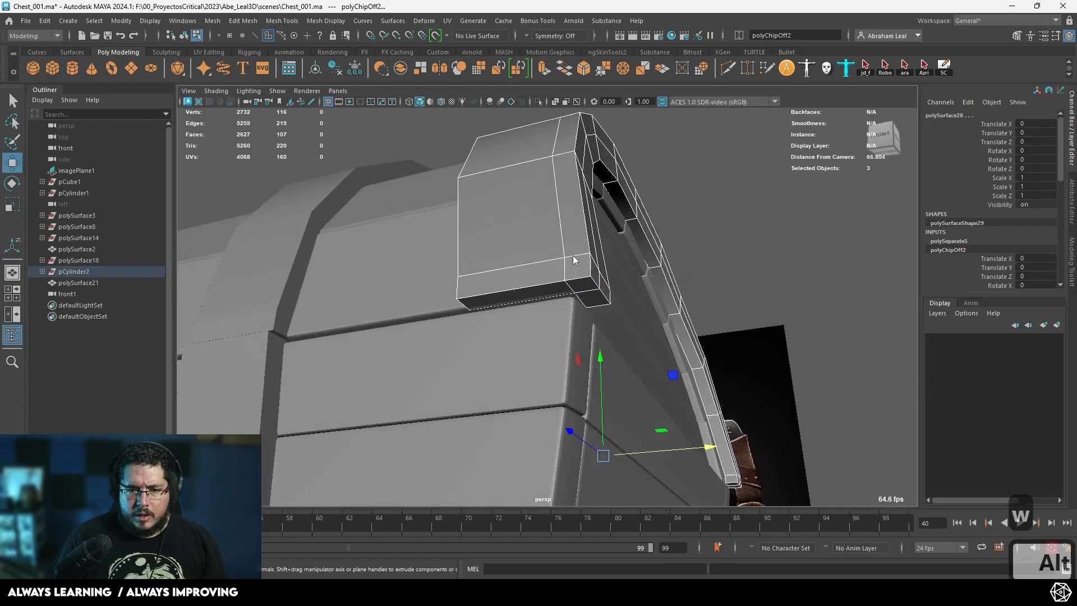
right_drag(573, 261, 623, 227)
click(584, 307)
drag(600, 358, 608, 367)
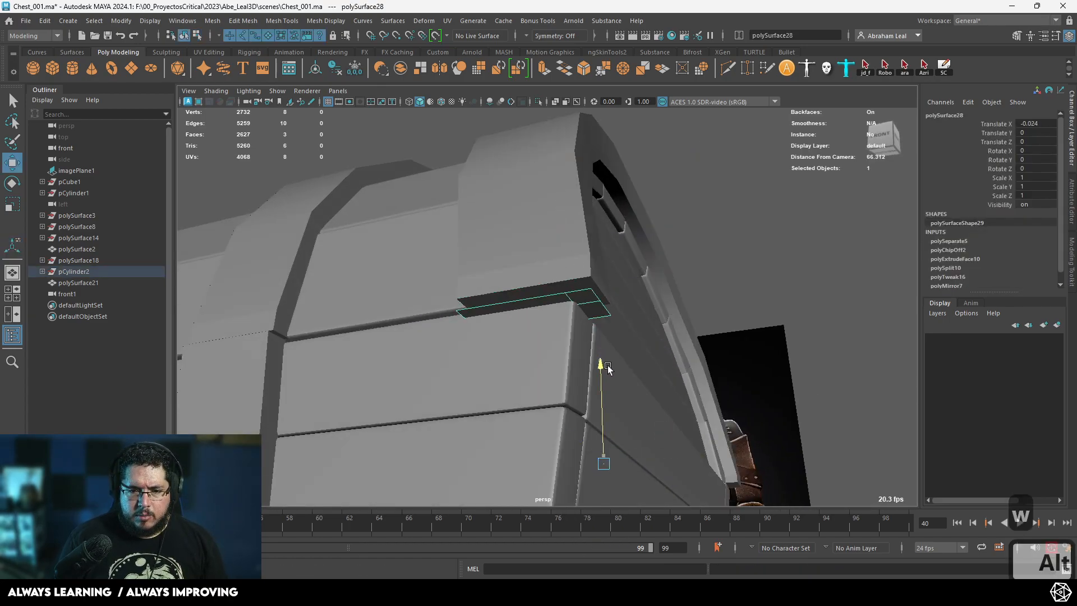
alt+right_drag(606, 362, 587, 328)
alt+middle_drag(588, 328, 598, 270)
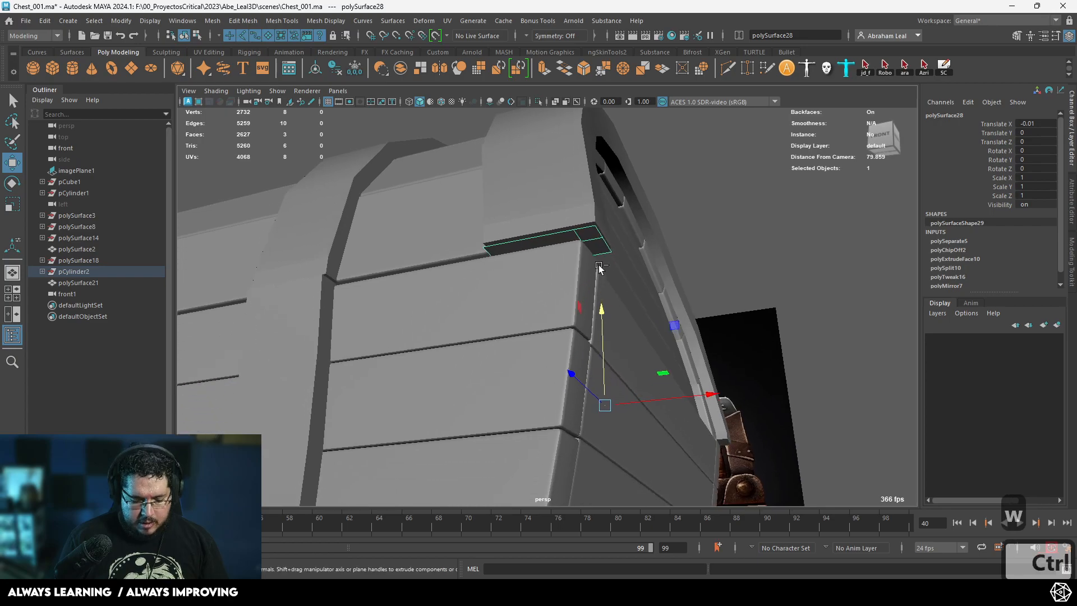
- Extrude the duplicated L-shaped faces straight down along the chest body's corner
key(ctrl+e)
scroll(599, 269, down, 3)
key(w)
drag(551, 187, 545, 380)
alt+middle_drag(535, 360, 556, 180)
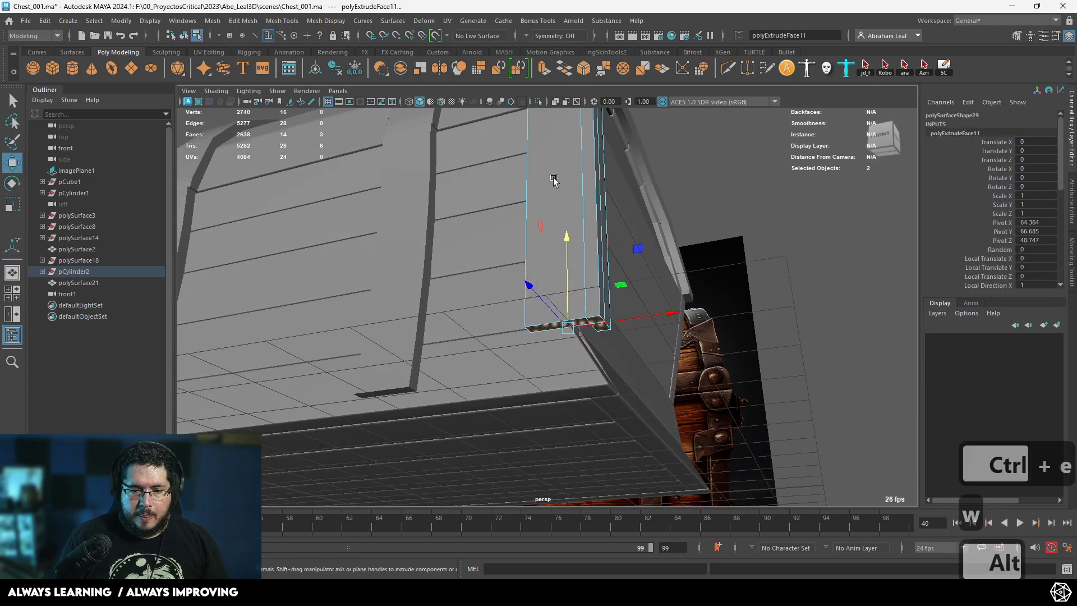
- Lower the extruded end of the body corner strap to the bottom of the chest's base
alt+right_drag(556, 180, 578, 313)
alt+drag(579, 312, 597, 346)
alt+middle_drag(599, 347, 482, 236)
alt+drag(481, 235, 463, 252)
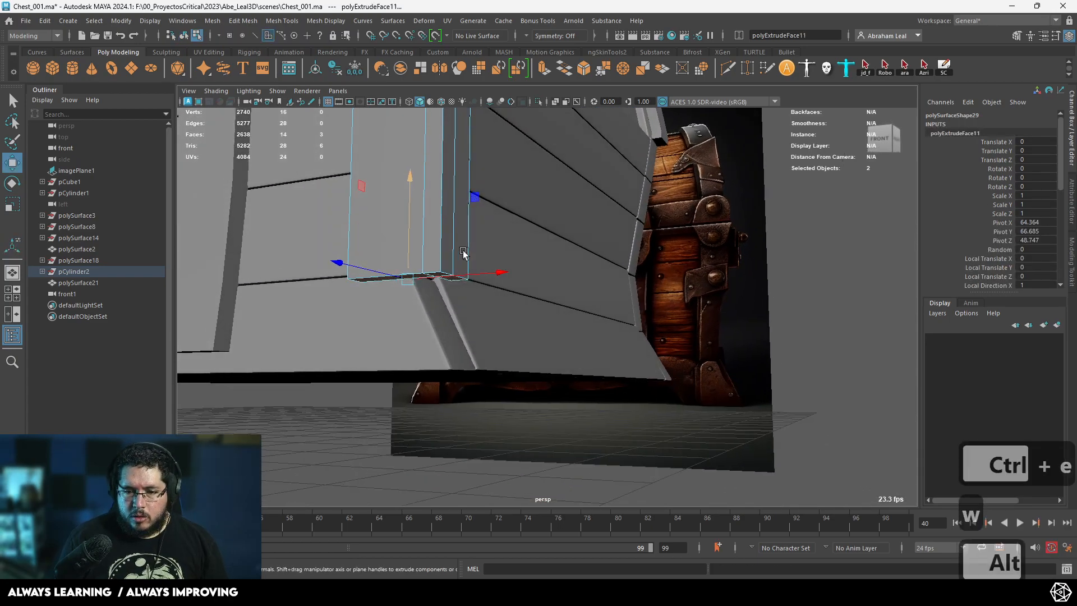
alt+right_drag(464, 252, 457, 262)
drag(409, 194, 497, 251)
alt+right_drag(497, 250, 481, 263)
alt+drag(480, 263, 562, 296)
- Insert four horizontal edge loops in the body corner strap, level with the plank seams, using Multi-Cut in the front view
key(space)
alt+right_drag(563, 296, 533, 314)
alt+middle_drag(562, 393, 557, 245)
scroll(538, 218, down, 3)
key(4)
scroll(628, 227, up, 2)
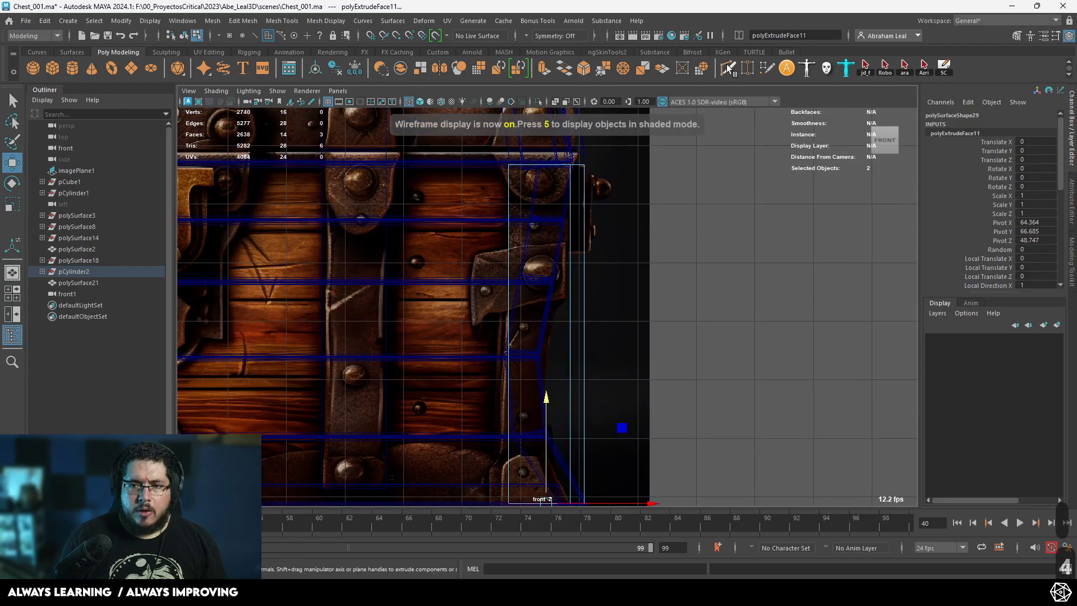
click(727, 67)
ctrl+click(569, 218)
ctrl+click(577, 282)
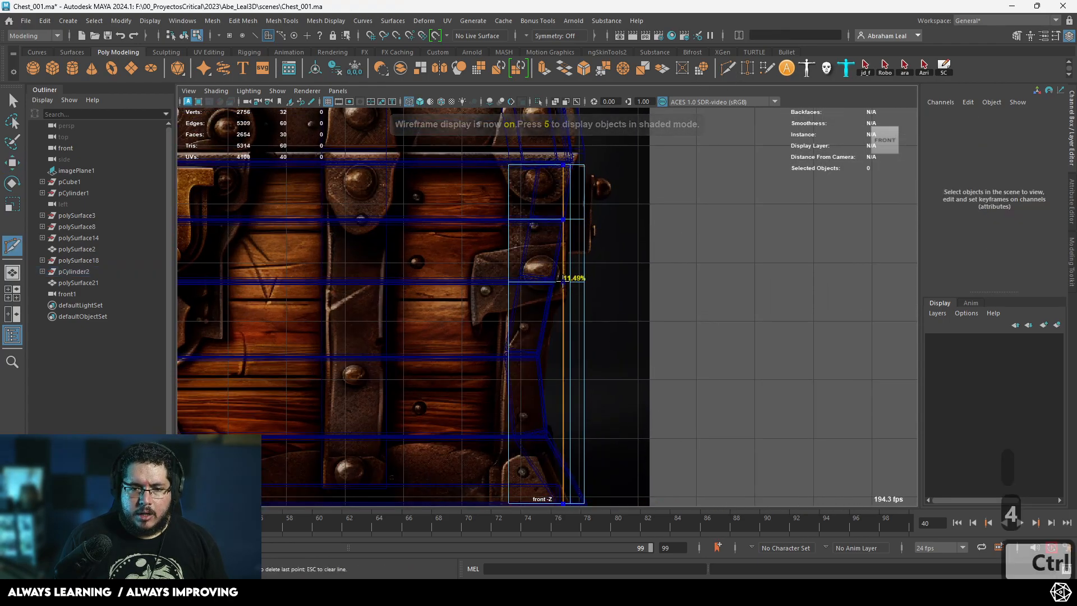
alt+middle_drag(567, 365, 550, 350)
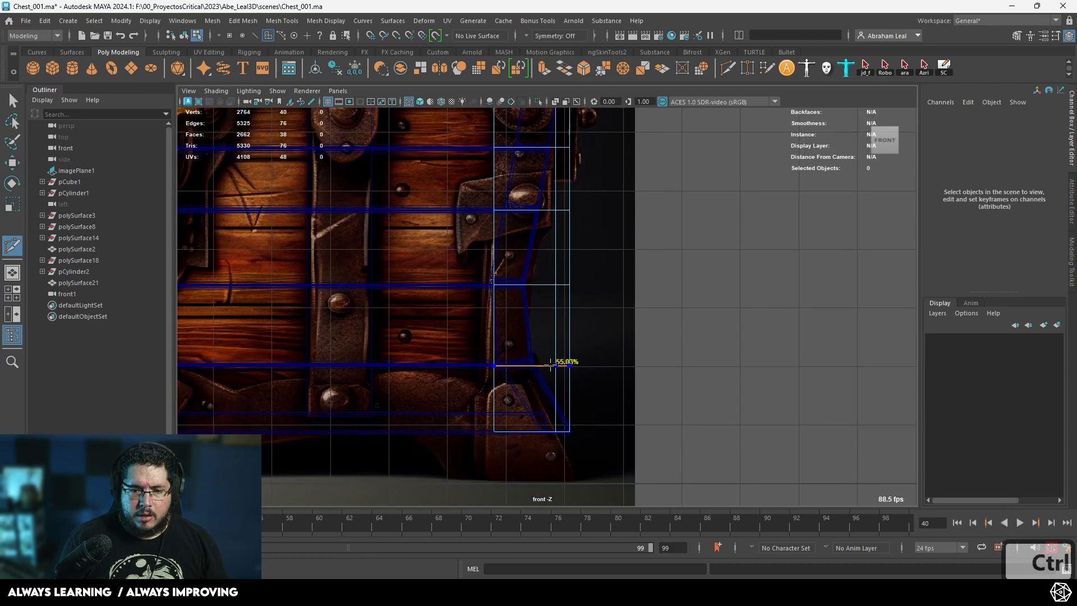
- Move the body corner strap's vertex rows sideways in the front view so its outline follows the body's curved profile
key(q)
right_drag(567, 260, 555, 224)
alt+middle_drag(582, 207, 584, 255)
right_drag(573, 192, 542, 188)
drag(611, 186, 557, 220)
drag(553, 422, 554, 421)
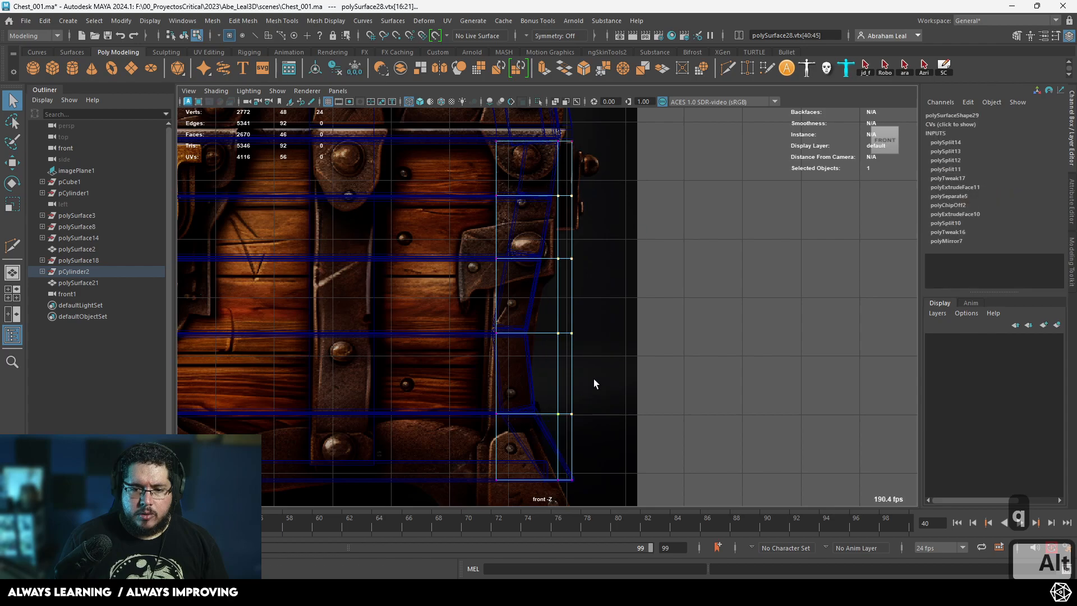
key(w)
drag(665, 305, 637, 308)
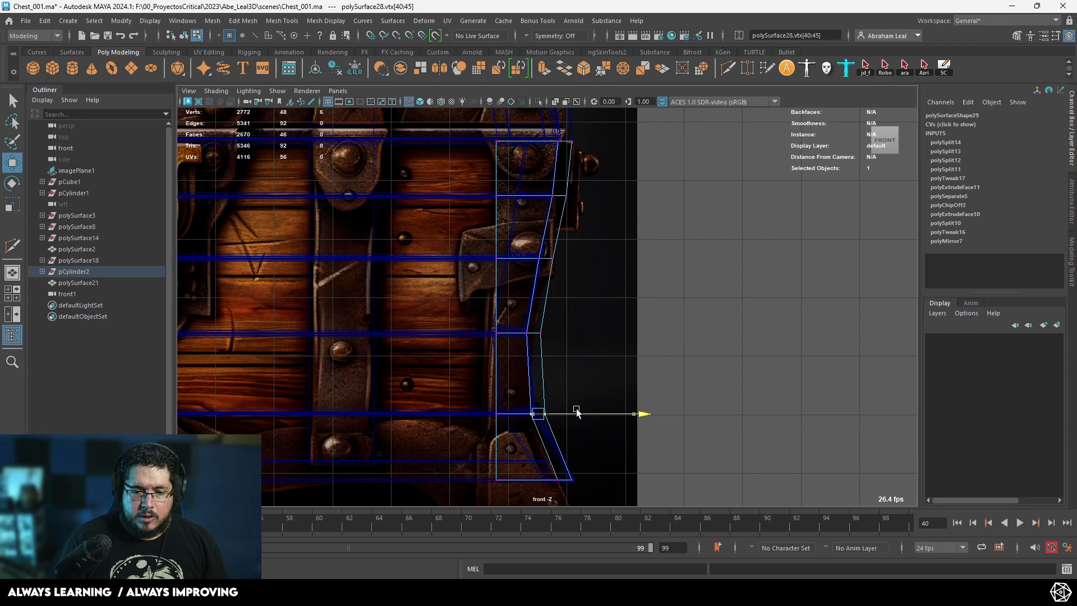
- Fine-tune the corner strap's lowest seam-level vertex row sideways and check its fit against the body in perspective
drag(577, 412, 575, 412)
alt+middle_drag(572, 493, 565, 366)
alt+right_drag(565, 366, 785, 516)
drag(652, 371, 505, 451)
drag(651, 414, 673, 412)
key(5)
alt+drag(630, 351, 480, 258)
key(space)
drag(429, 406, 519, 365)
key(4)
mouse_move(567, 298)
mouse_down()
mouse_move(455, 348)
mouse_move(463, 330)
mouse_move(408, 257)
mouse_up()
key(5)
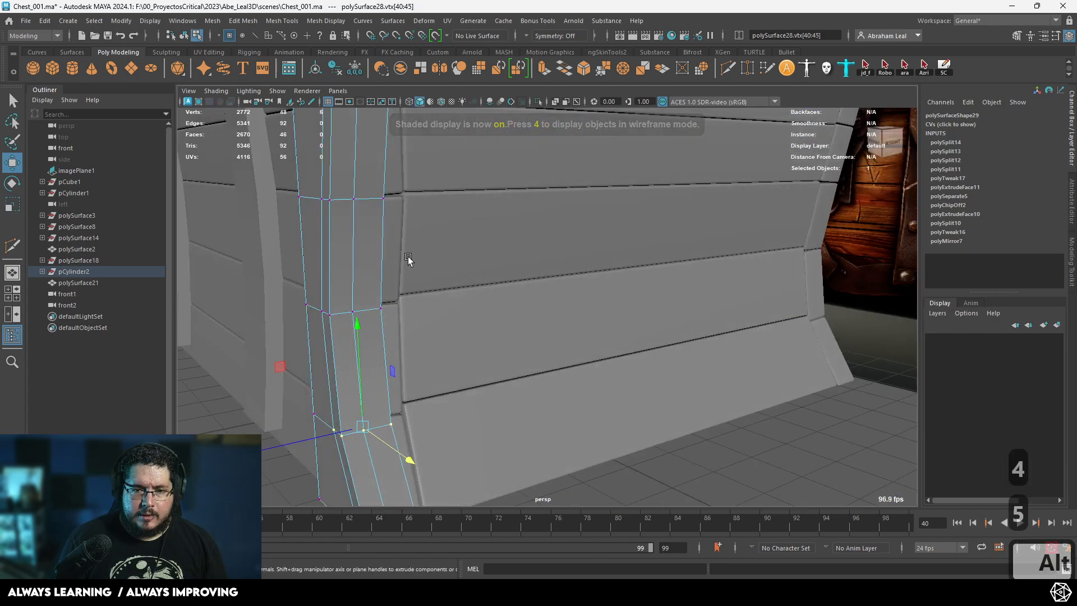
- Select the side face strip of the body corner strap's end-facing leg and move it along Z to widen the leg
key(F8)
alt+drag(436, 194, 367, 247)
alt+right_drag(367, 247, 498, 215)
alt+middle_drag(498, 215, 481, 354)
right_drag(481, 252, 483, 284)
click(489, 274)
alt+drag(489, 276, 492, 333)
shift+double_click(475, 460)
alt+drag(527, 392, 578, 415)
alt+right_drag(577, 415, 509, 305)
key(w)
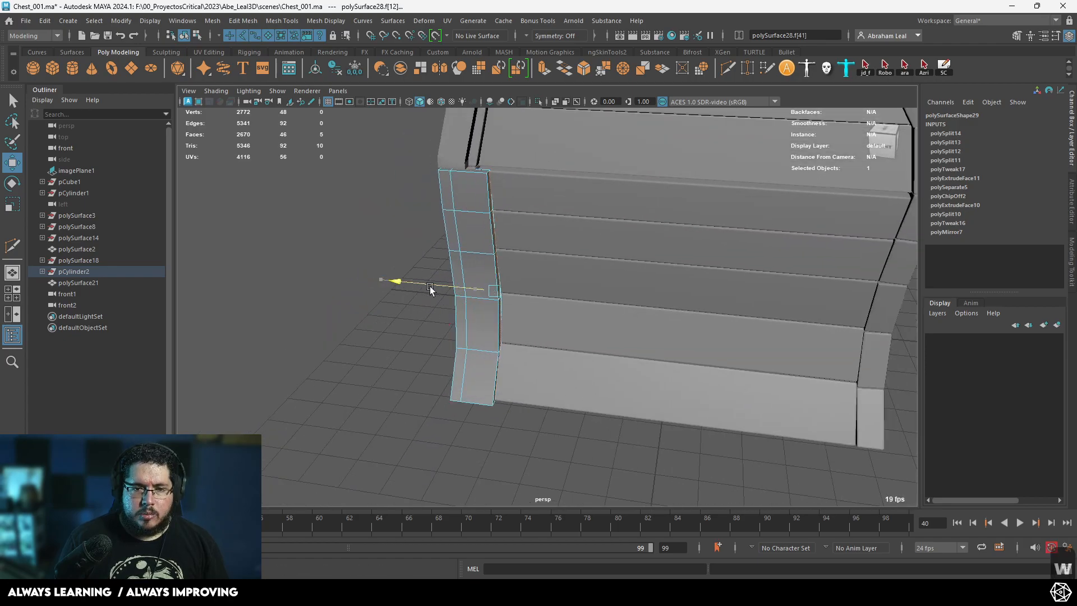
alt+drag(434, 288, 477, 337)
mouse_move(485, 285)
alt+mouse_down()
mouse_move(532, 357)
mouse_move(483, 283)
alt+mouse_up()
- Select the inner side face strip of the lid's end strap and scale it along Z to widen the strap's end-facing arch
right_drag(483, 283, 478, 326)
click(478, 326)
alt+drag(478, 325, 769, 357)
shift+double_click(738, 292)
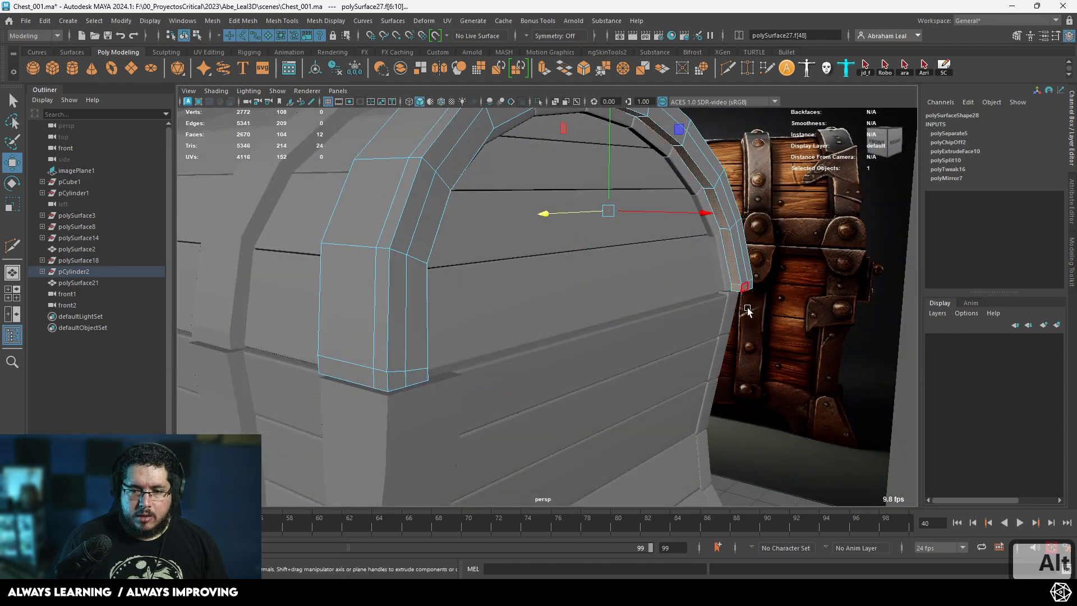
alt+drag(745, 308, 678, 317)
key(r)
drag(594, 221, 547, 240)
key(ctrl+z)
drag(479, 213, 491, 214)
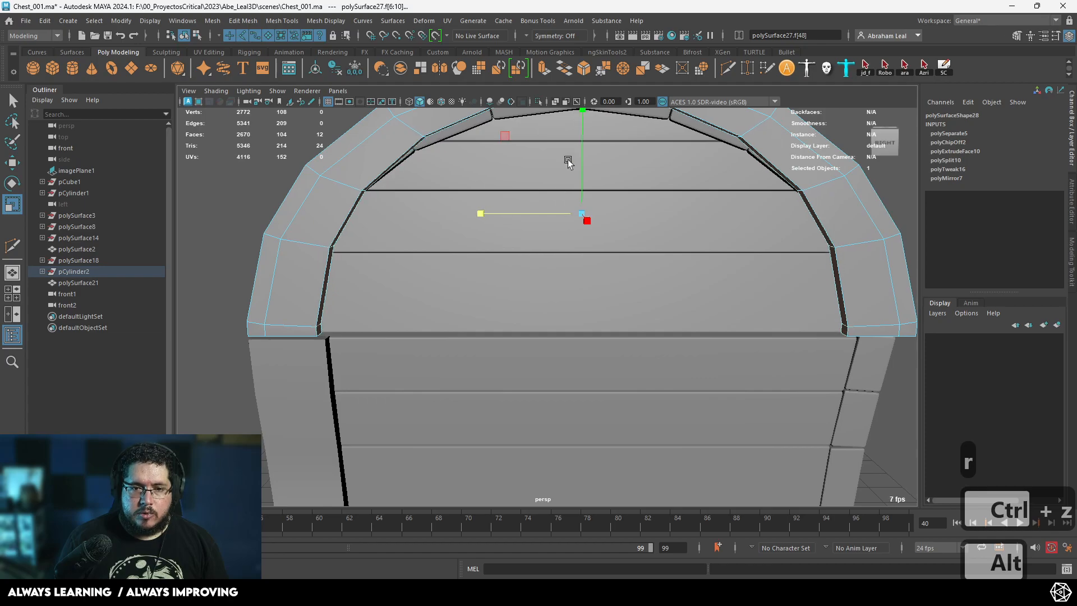
alt+middle_drag(566, 170, 571, 254)
drag(588, 198, 458, 353)
key(w)
right_drag(708, 206, 709, 207)
click(730, 269)
- Mirror the body corner strap across the world Z axis with zero offset, cutting geometry and combining it with the original
alt+drag(763, 337, 329, 308)
click(617, 254)
scroll(328, 308, down, 2)
click(362, 340)
alt+middle_drag(466, 337, 500, 230)
scroll(500, 230, up, 2)
click(457, 296)
alt+drag(456, 296, 513, 305)
alt+right_drag(513, 305, 499, 221)
shift+right_drag(502, 316, 557, 383)
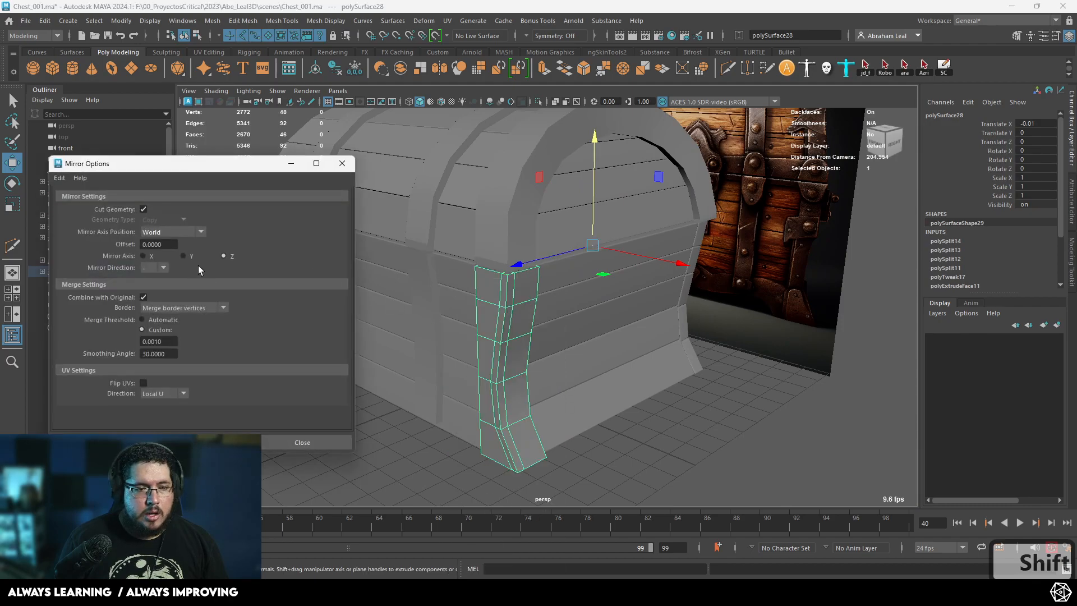
click(216, 442)
- Mirror the body corner straps and the lid's end strap across the world X axis to the chest's opposite end
alt+drag(766, 503, 749, 502)
click(750, 503)
click(485, 318)
alt+drag(493, 387, 553, 361)
click(650, 268)
click(216, 442)
click(404, 433)
alt+drag(426, 433, 482, 387)
alt+right_drag(482, 387, 416, 374)
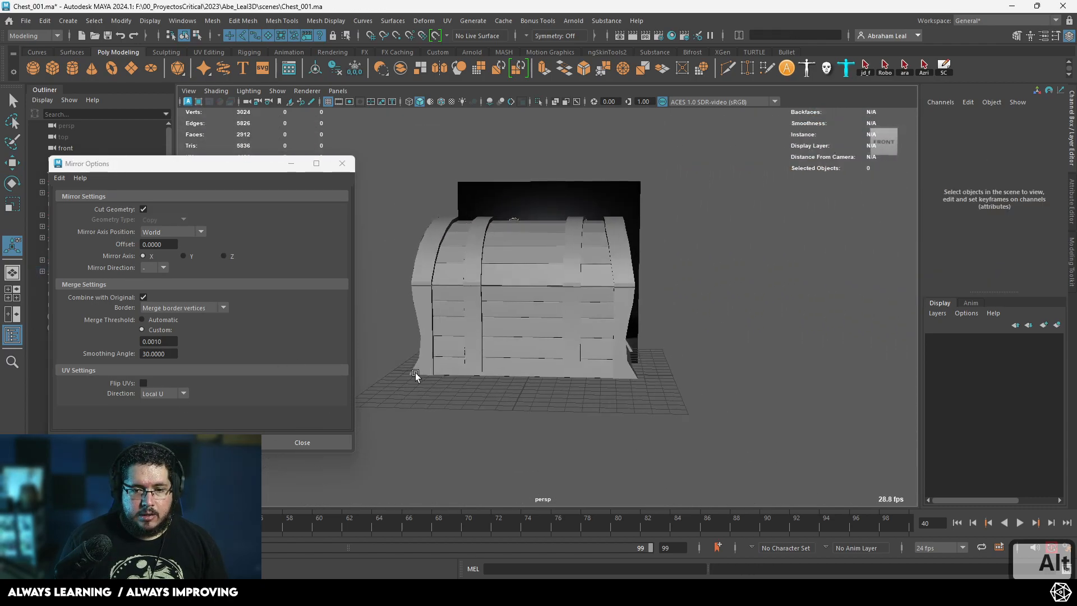
alt+drag(415, 372, 471, 372)
click(342, 164)
- Turn on ambient occlusion in the perspective view and inspect the mirrored straps from the front and ends
click(490, 102)
alt+drag(583, 260, 429, 316)
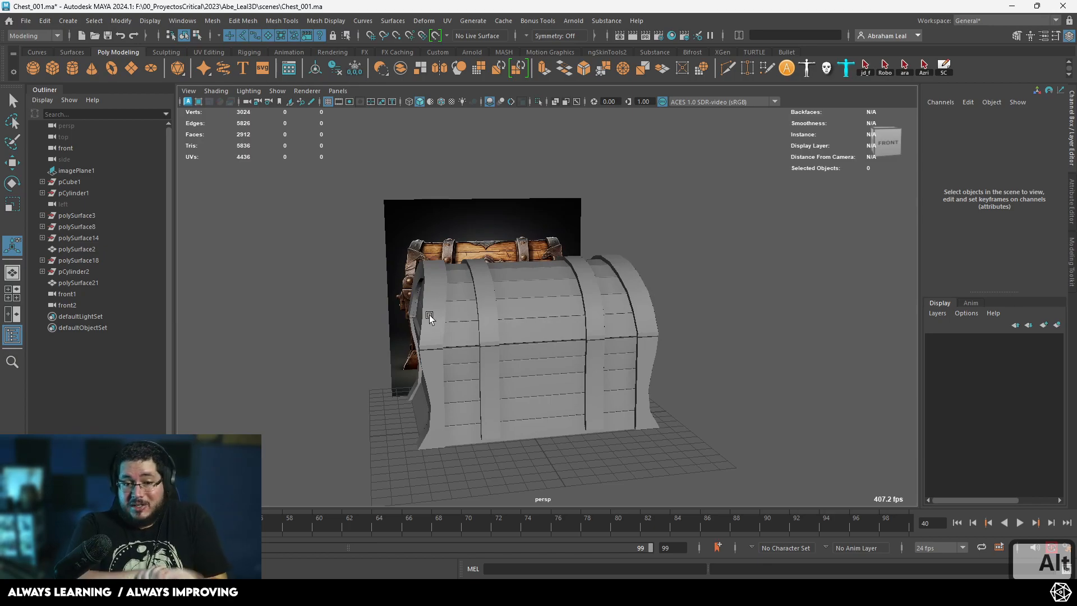
alt+drag(429, 316, 650, 370)
alt+right_drag(651, 370, 704, 356)
alt+drag(704, 355, 617, 342)
alt+right_drag(617, 342, 588, 304)
alt+drag(588, 303, 637, 314)
alt+right_drag(638, 361, 491, 314)
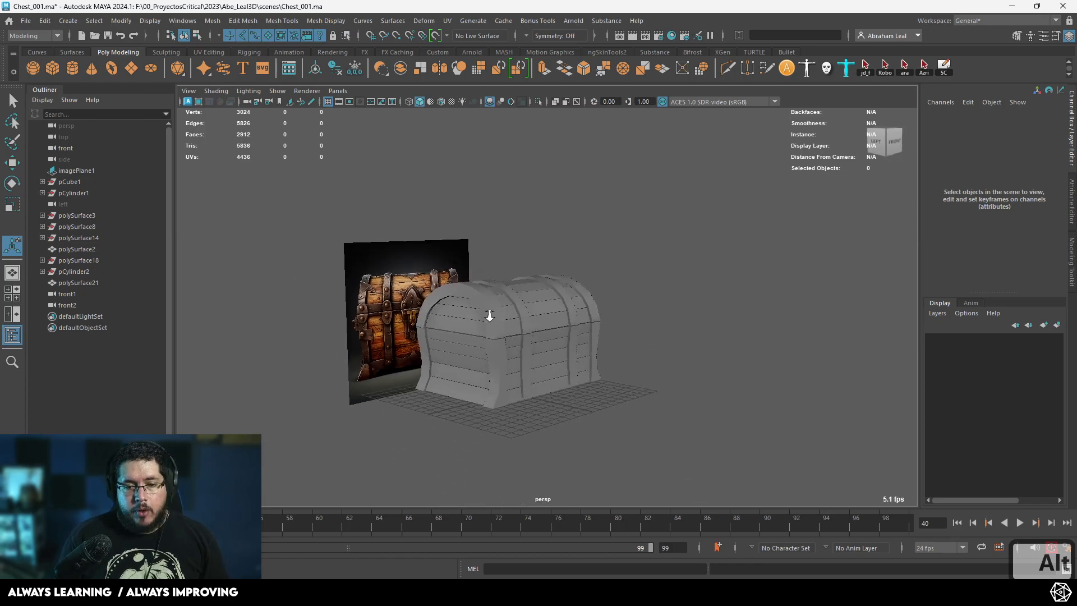
- Examine the chest's lid, straps and proportions from several angles against the reference image
alt+drag(490, 315, 622, 336)
alt+right_drag(623, 336, 608, 348)
alt+drag(608, 349, 500, 382)
alt+right_drag(499, 382, 659, 399)
alt+drag(658, 399, 611, 255)
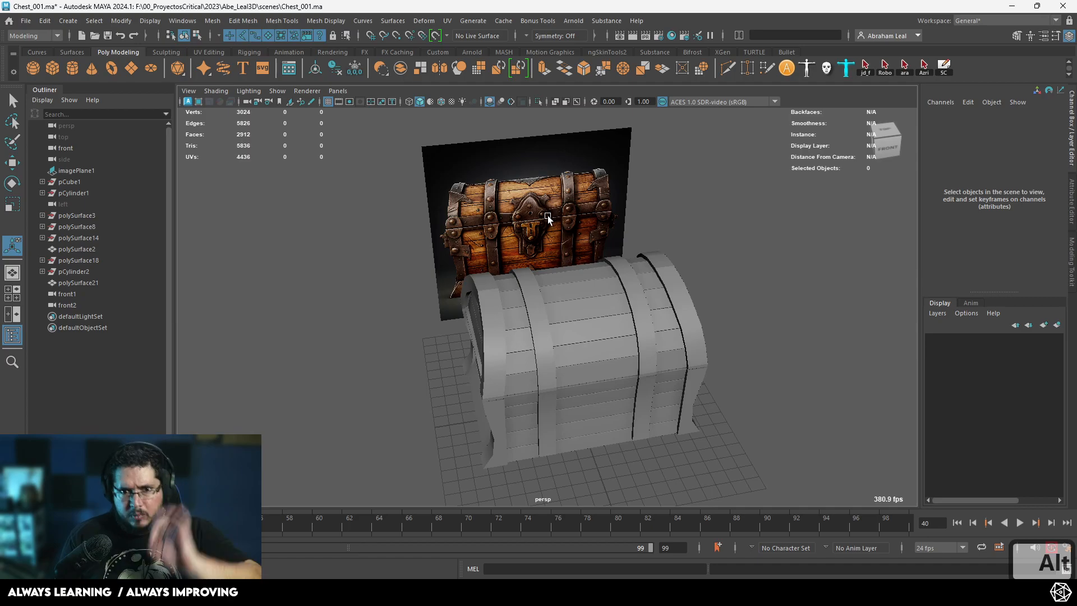
alt+right_drag(584, 253, 616, 355)
alt+drag(615, 356, 632, 382)
alt+right_drag(632, 382, 542, 326)
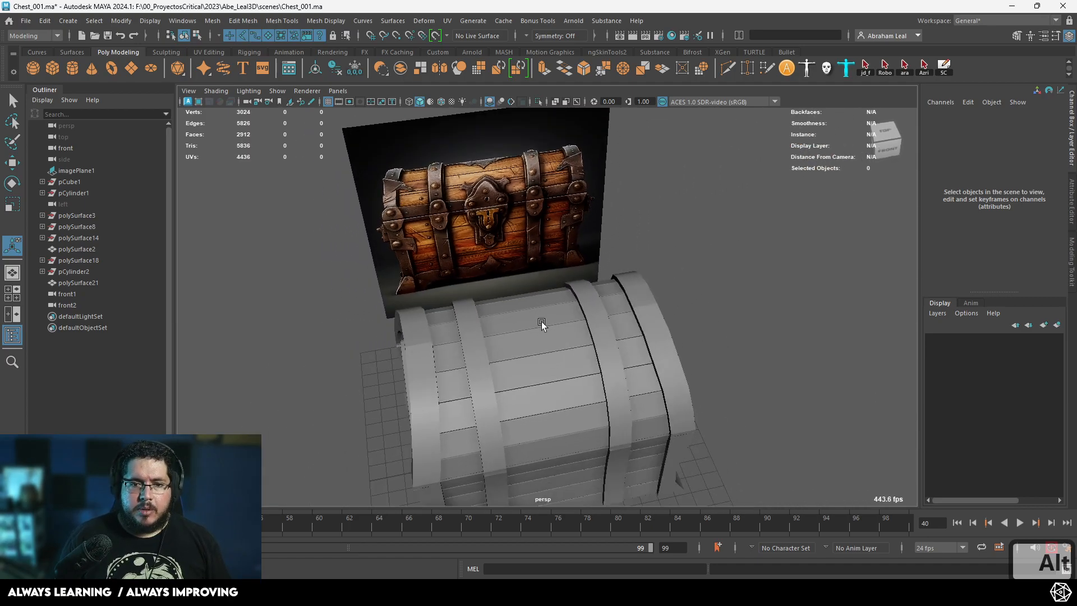
alt+right_drag(524, 260, 551, 375)
alt+drag(550, 376, 525, 357)
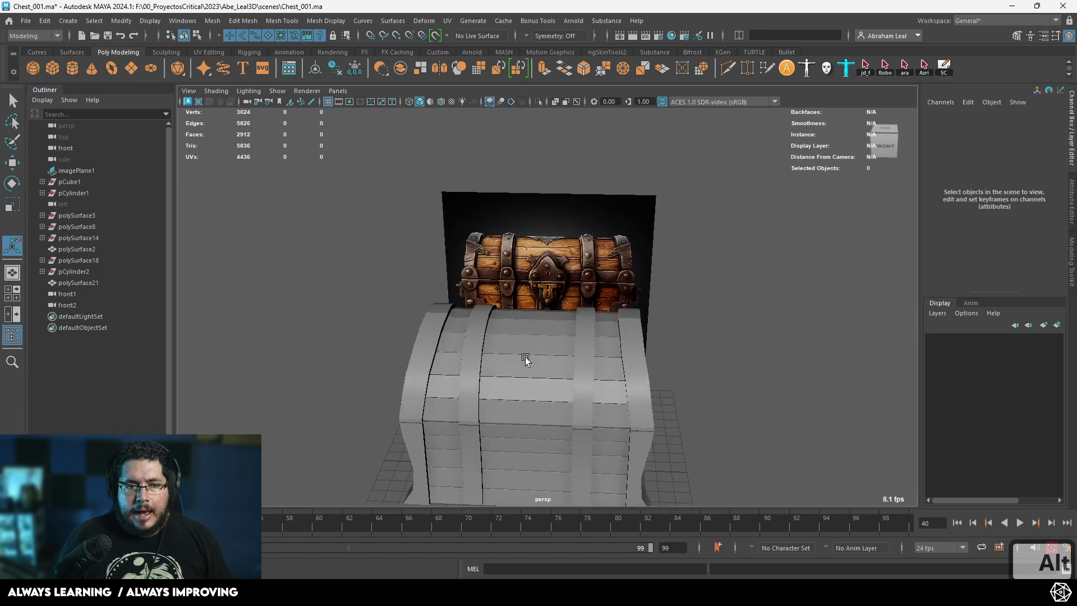
click(525, 357)
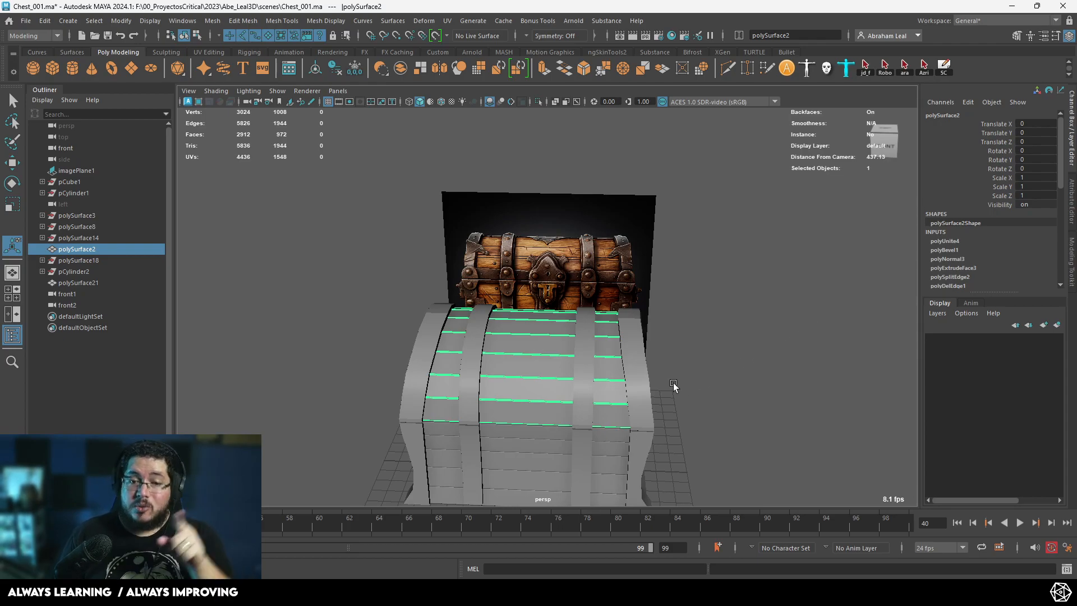
scroll(667, 405, down, 2)
alt+drag(668, 405, 660, 284)
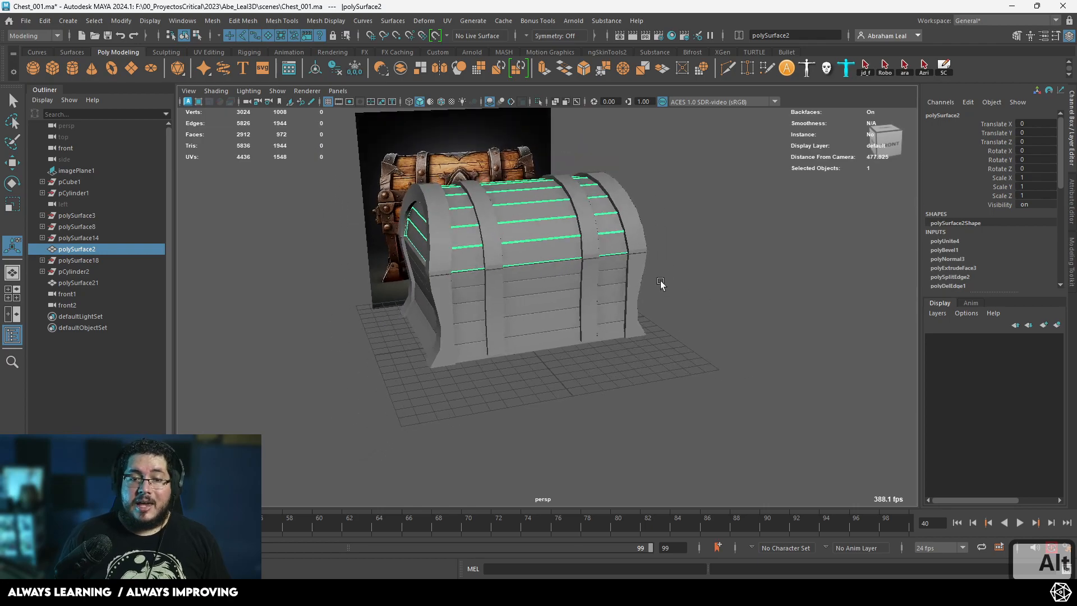